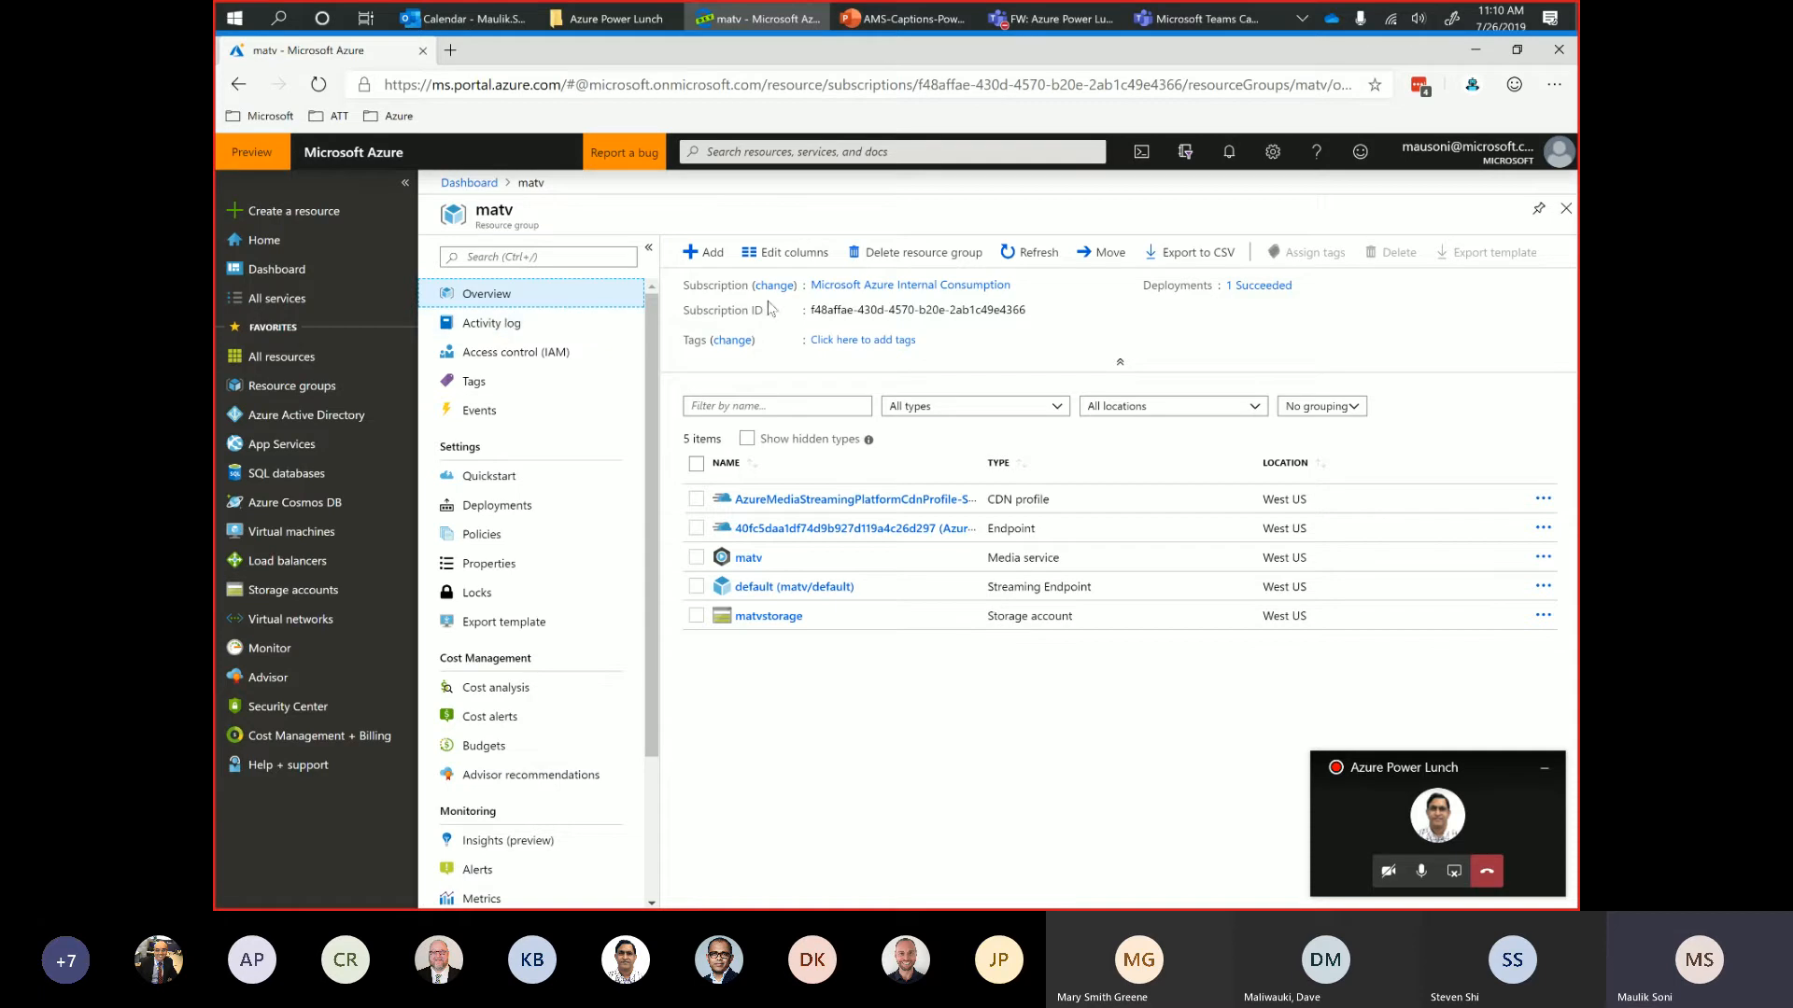
Find Media Services in the Marketplace, view its account creation form, and return to the matv resource group without creating anything.
{"action": "left_click", "coordinate": [698, 254]}
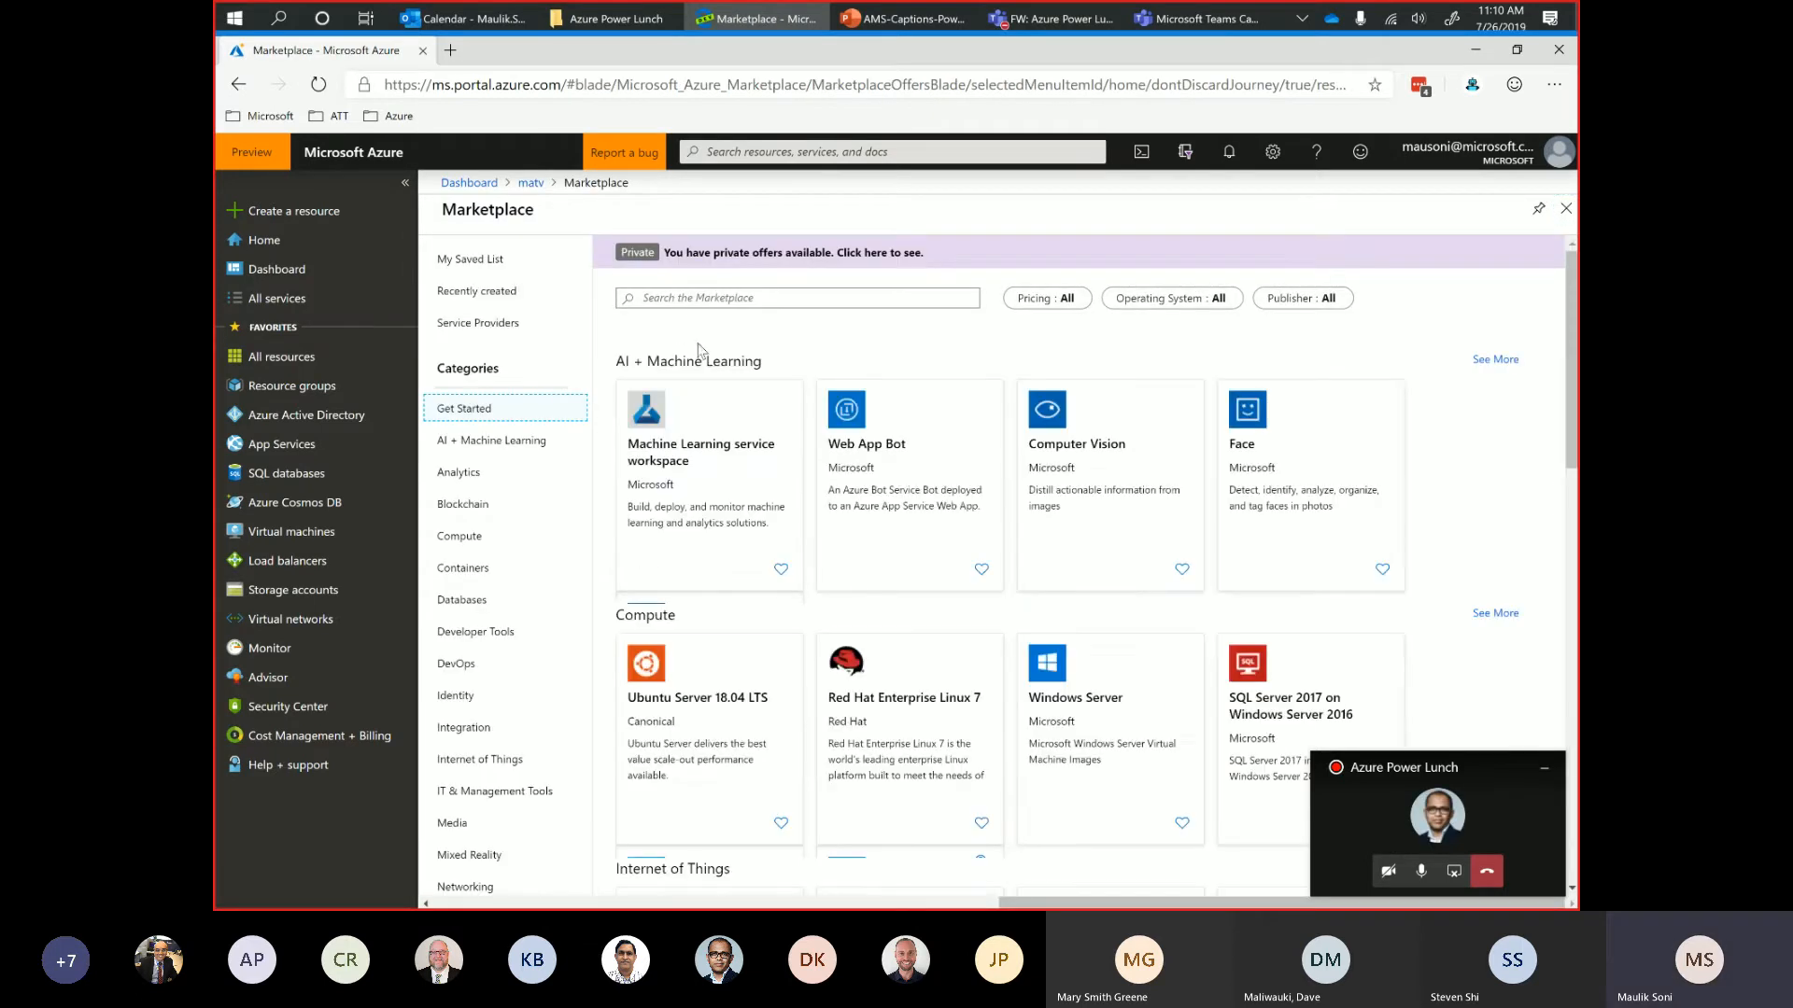
{"action": "left_click", "coordinate": [684, 297]}
{"action": "type", "text": "media services"}
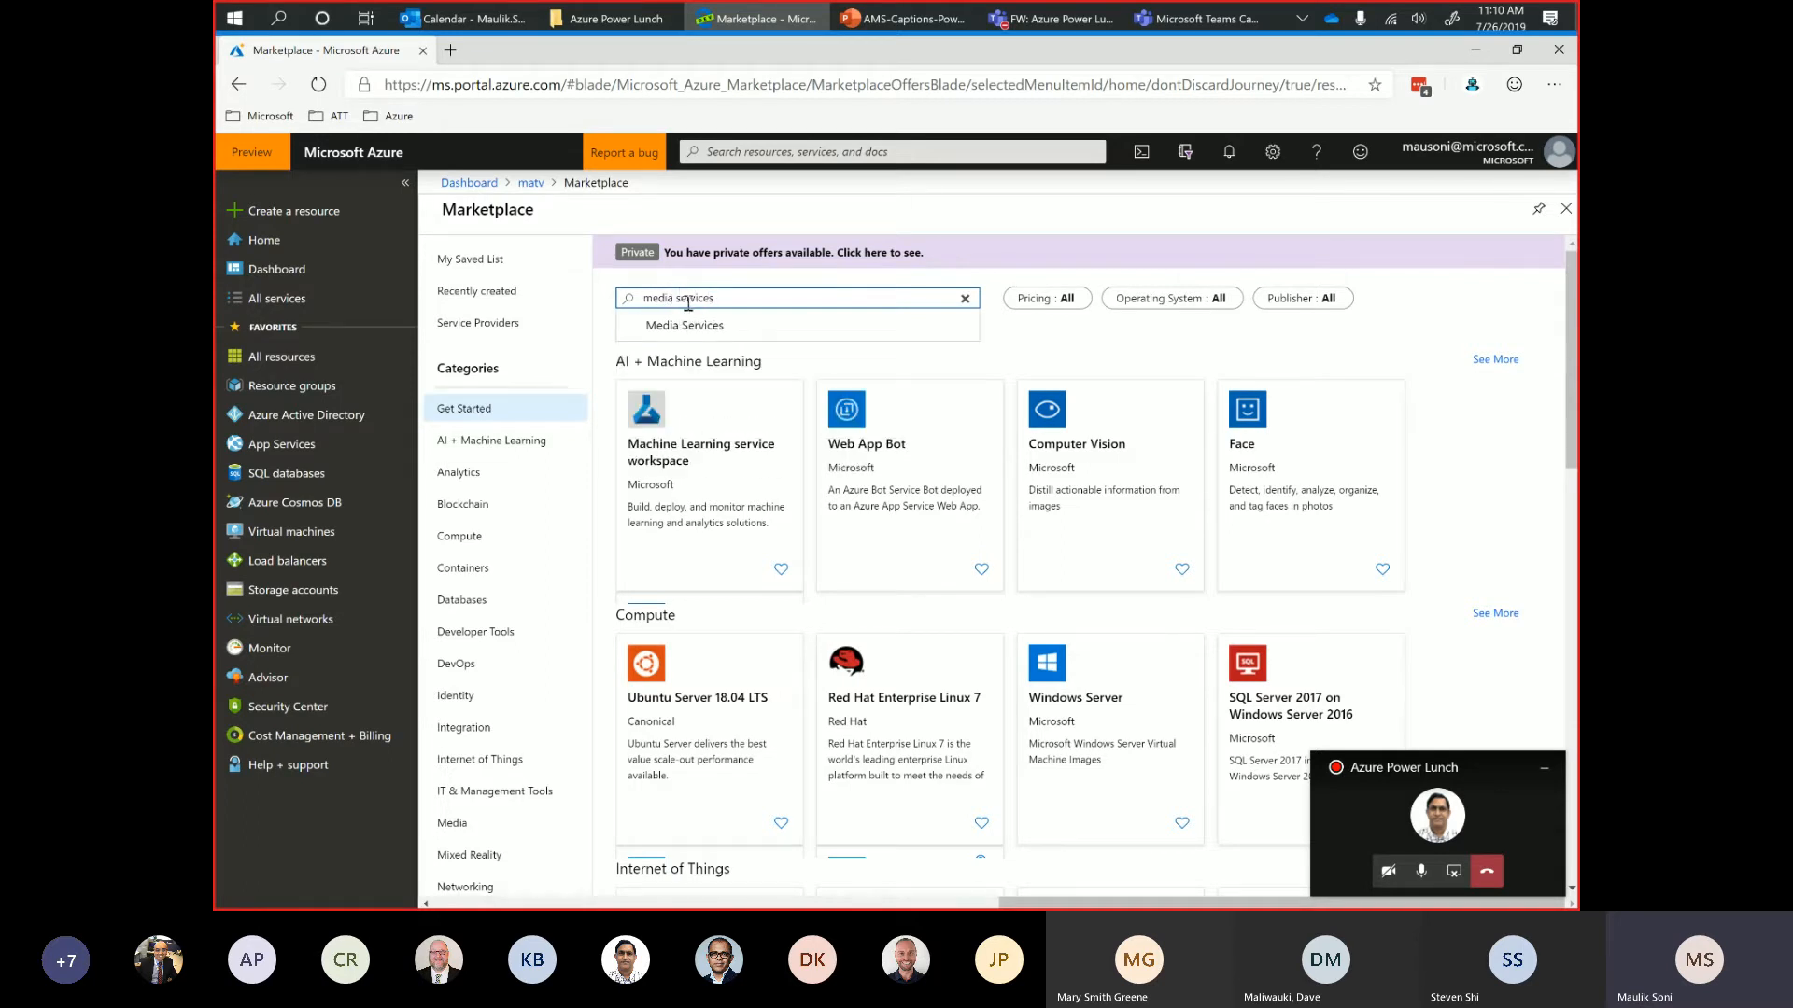
{"action": "left_click", "coordinate": [702, 327]}
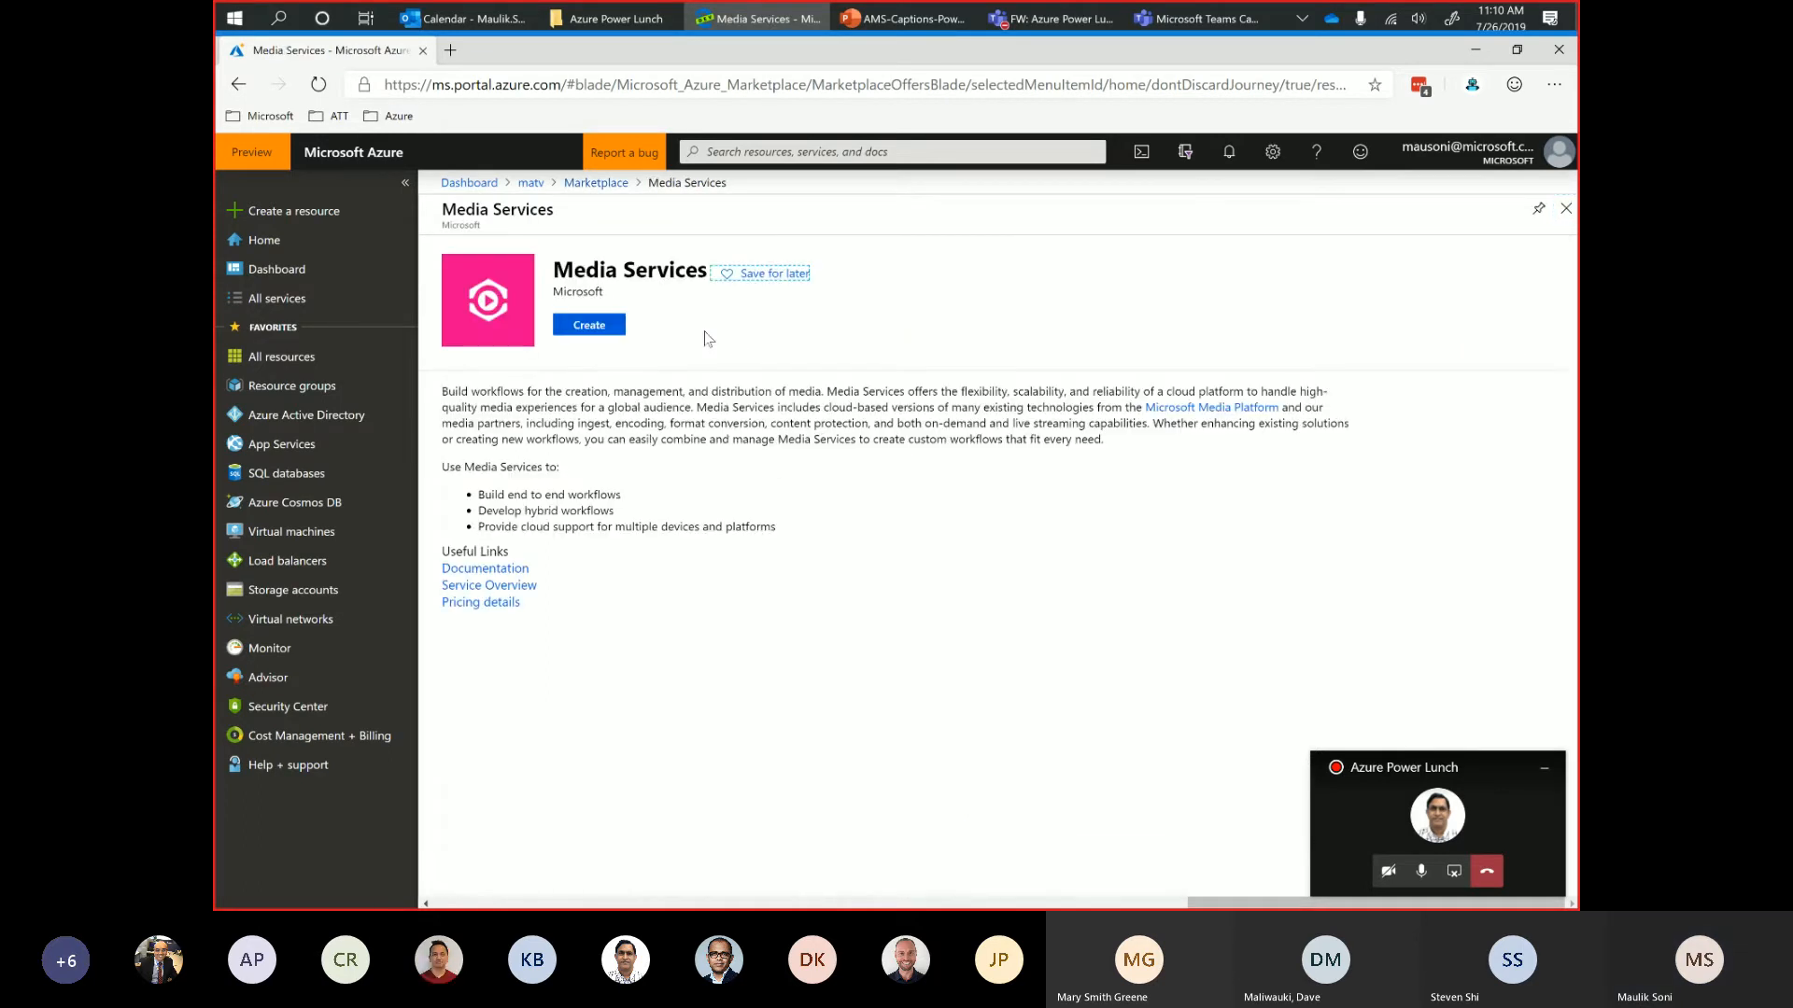
{"action": "left_click", "coordinate": [589, 325]}
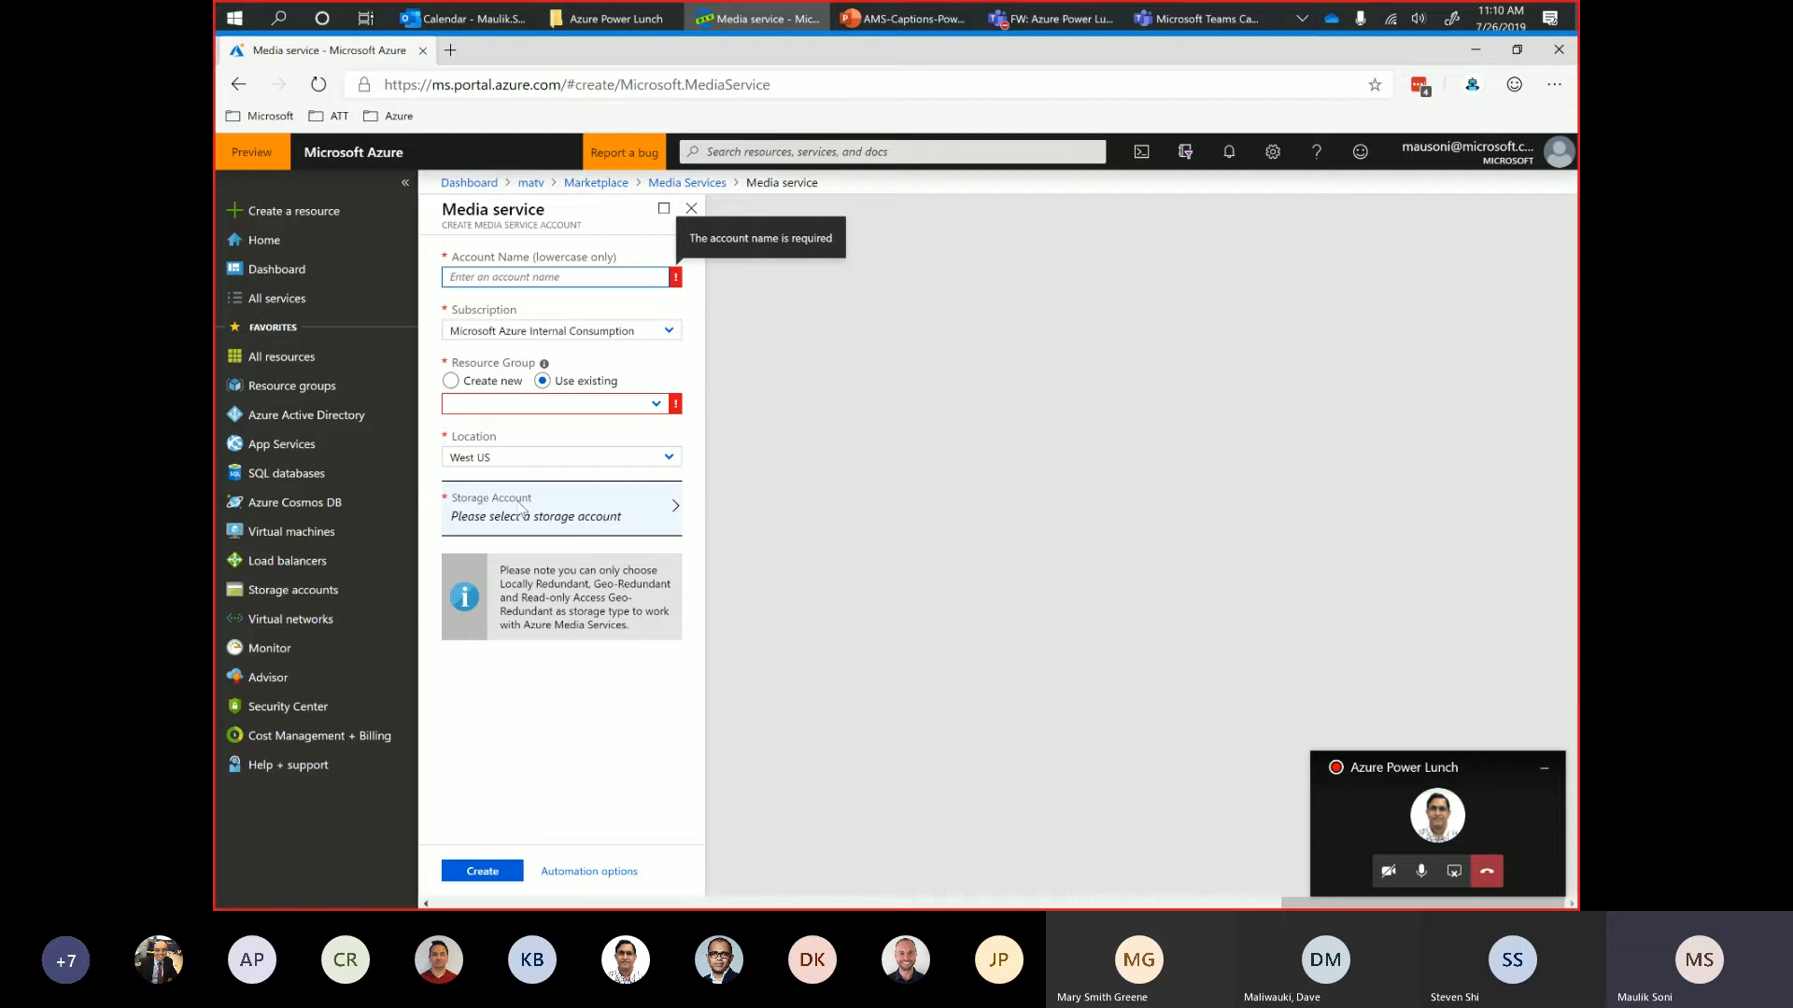
{"action": "left_click", "coordinate": [692, 213]}
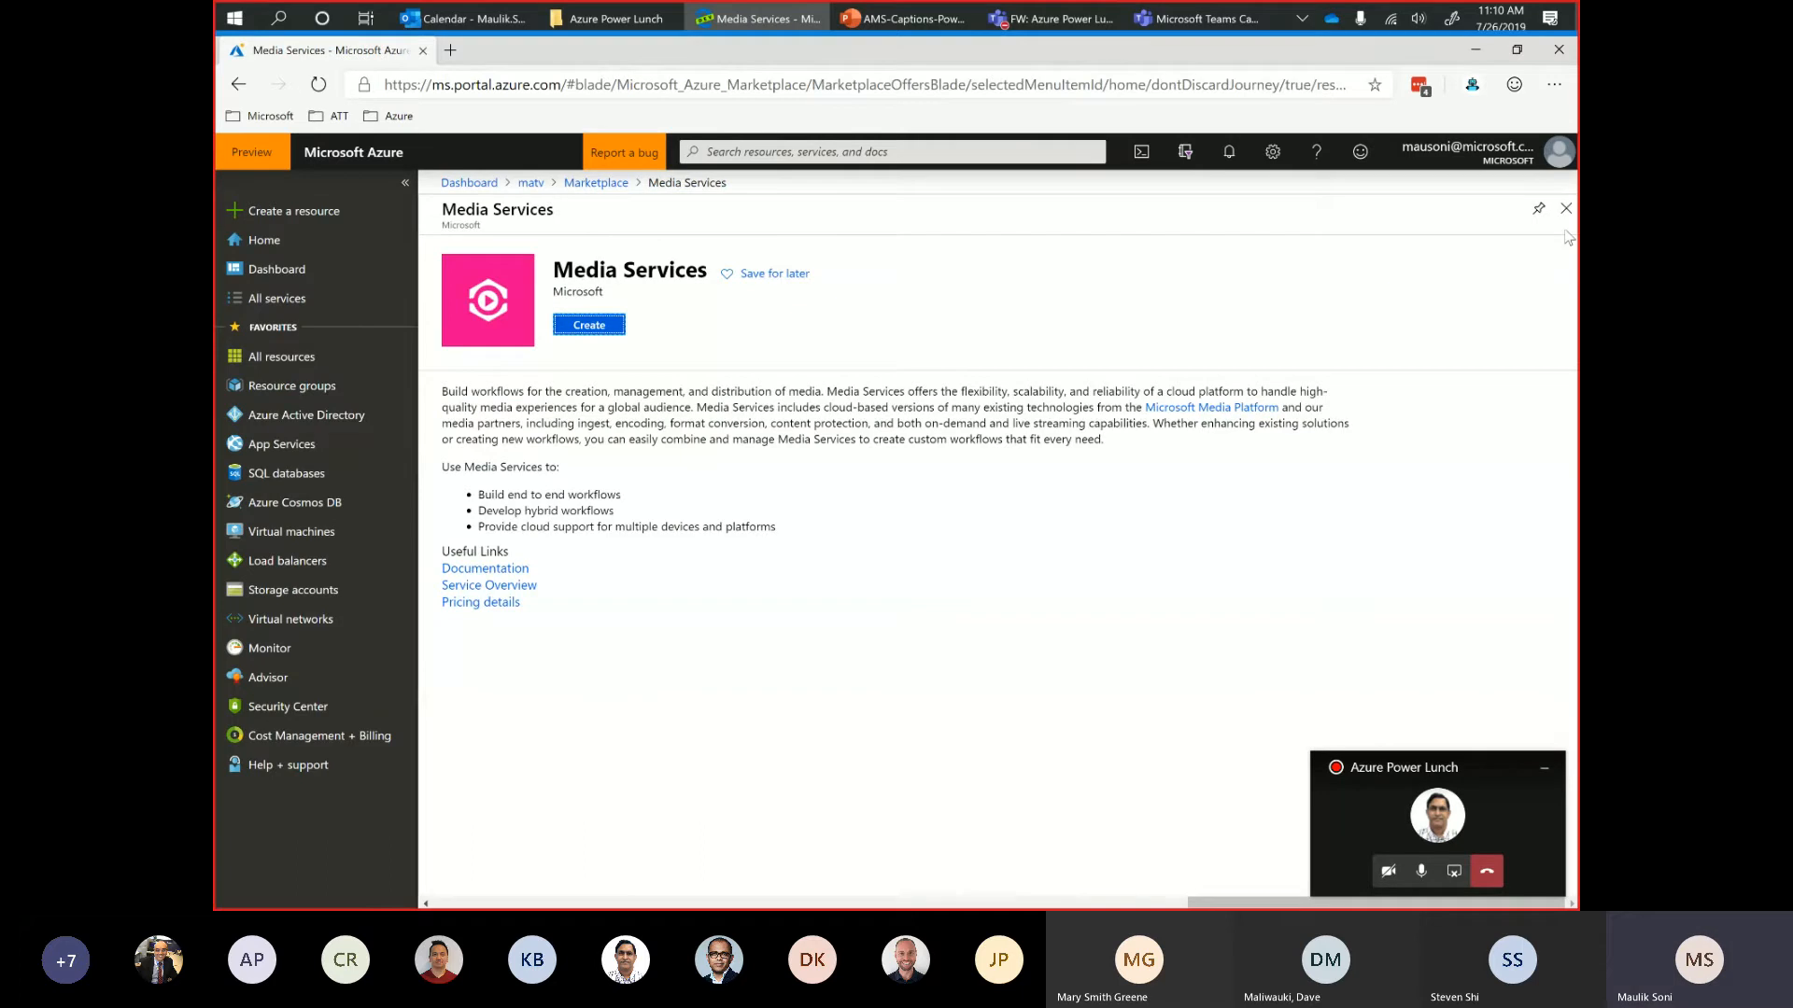
{"action": "left_click", "coordinate": [1565, 209]}
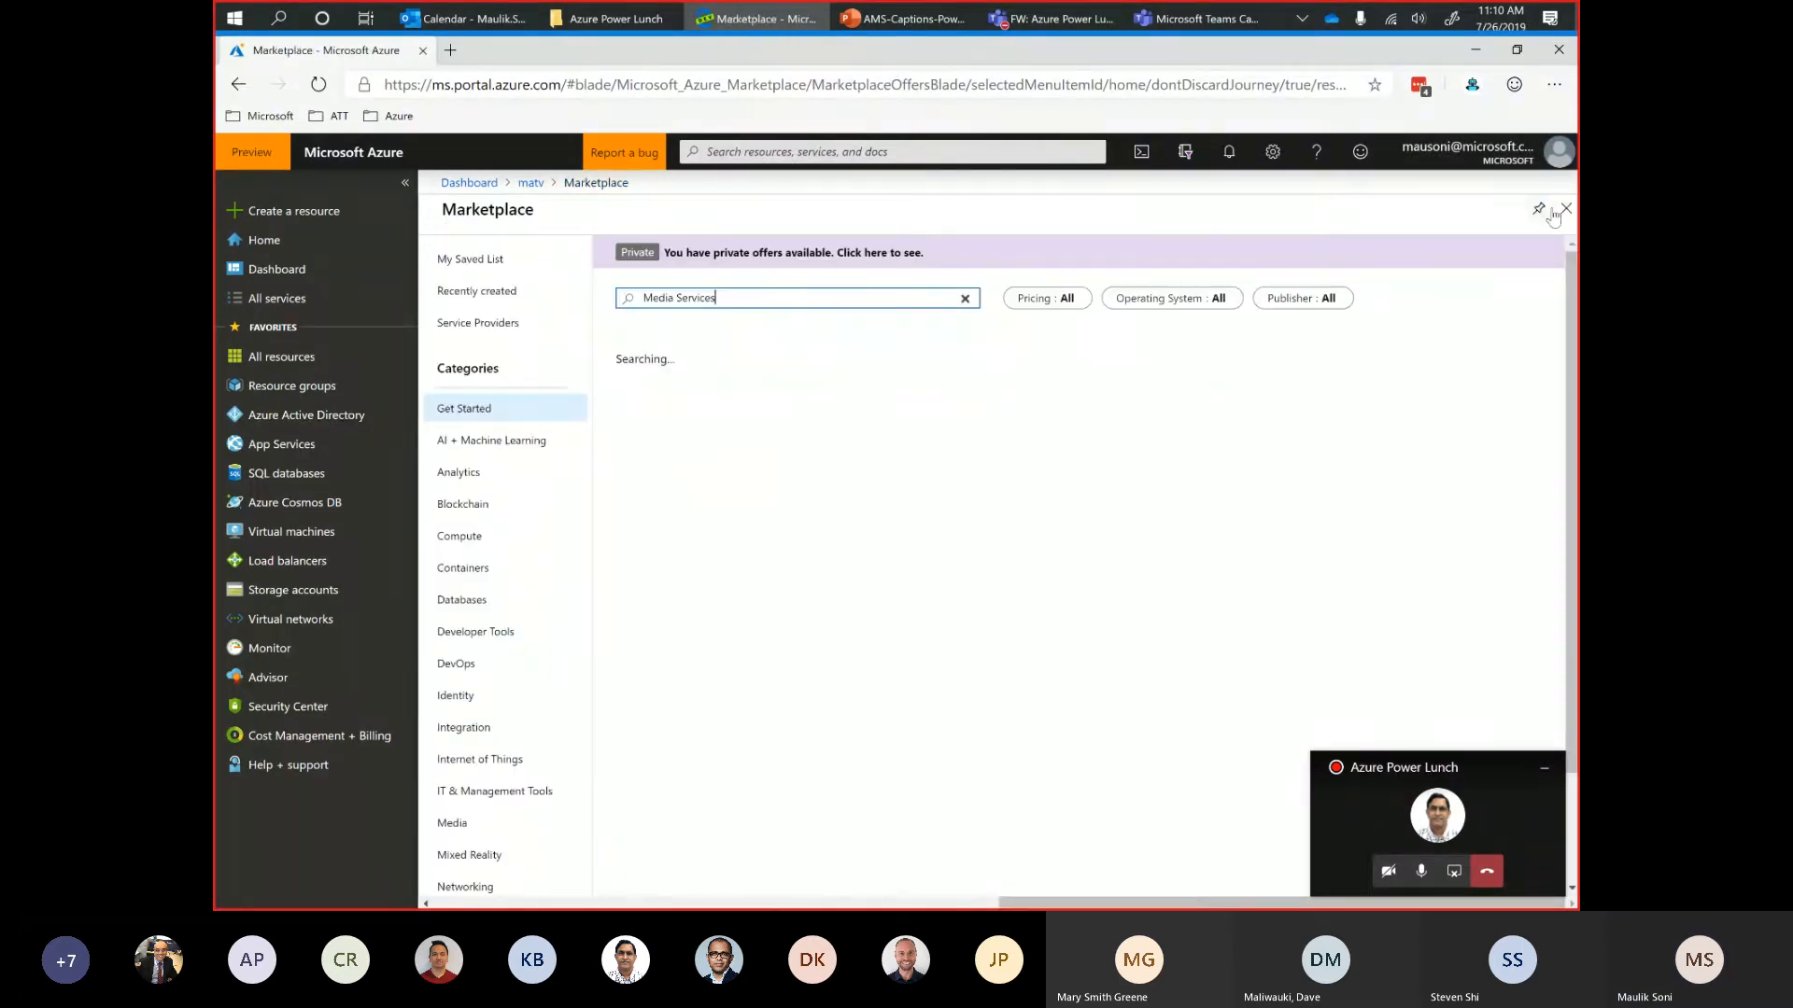
{"action": "left_click", "coordinate": [1565, 209]}
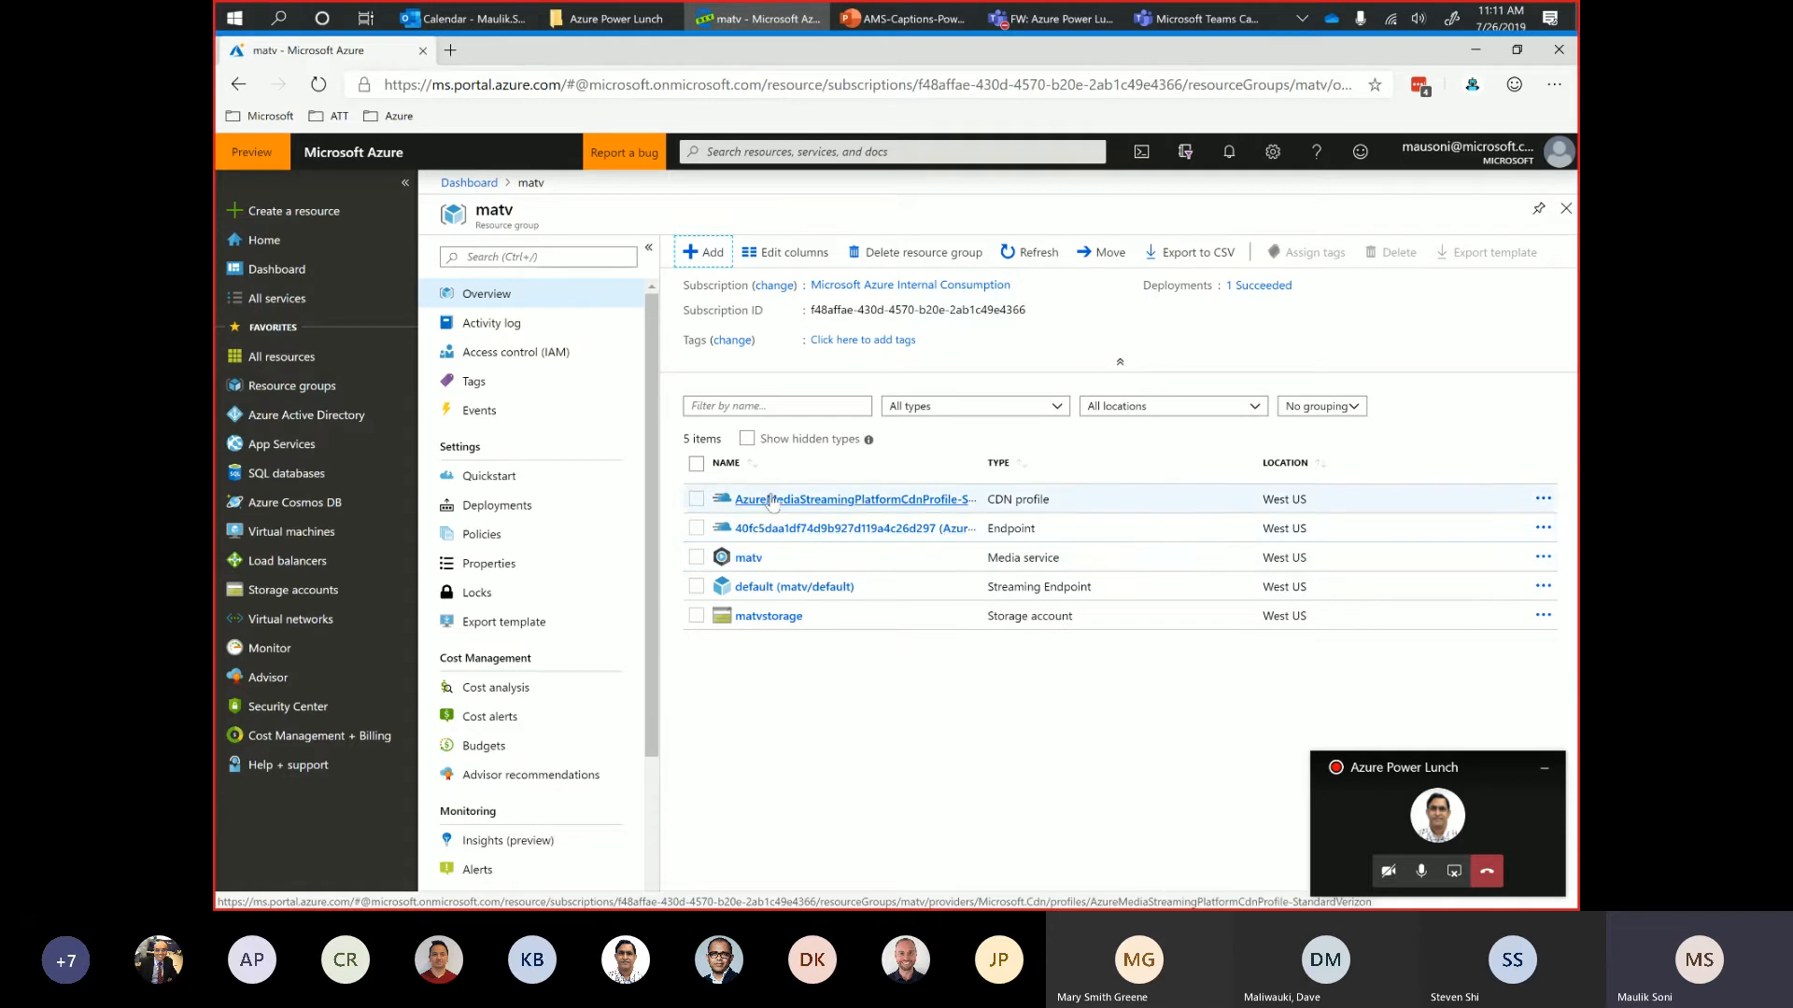
Open the video asset upload form for the matv media service and start browsing for a file.
{"action": "left_click", "coordinate": [756, 559]}
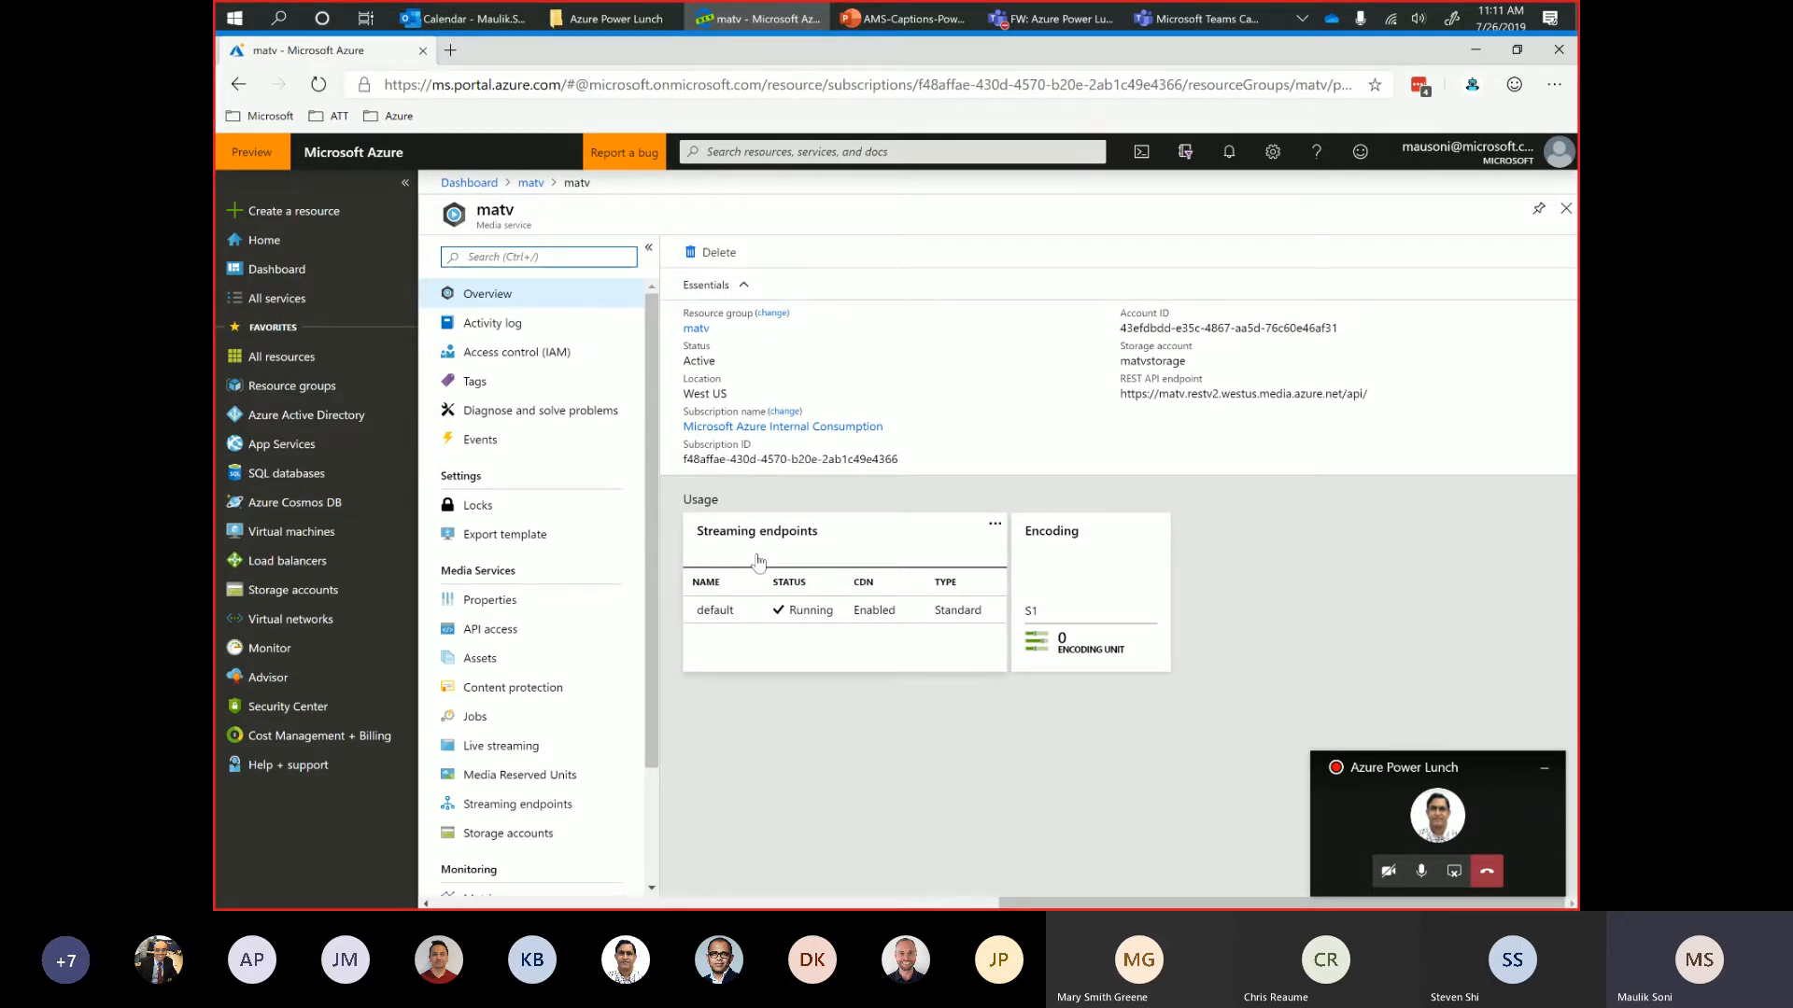
{"action": "left_click", "coordinate": [480, 661]}
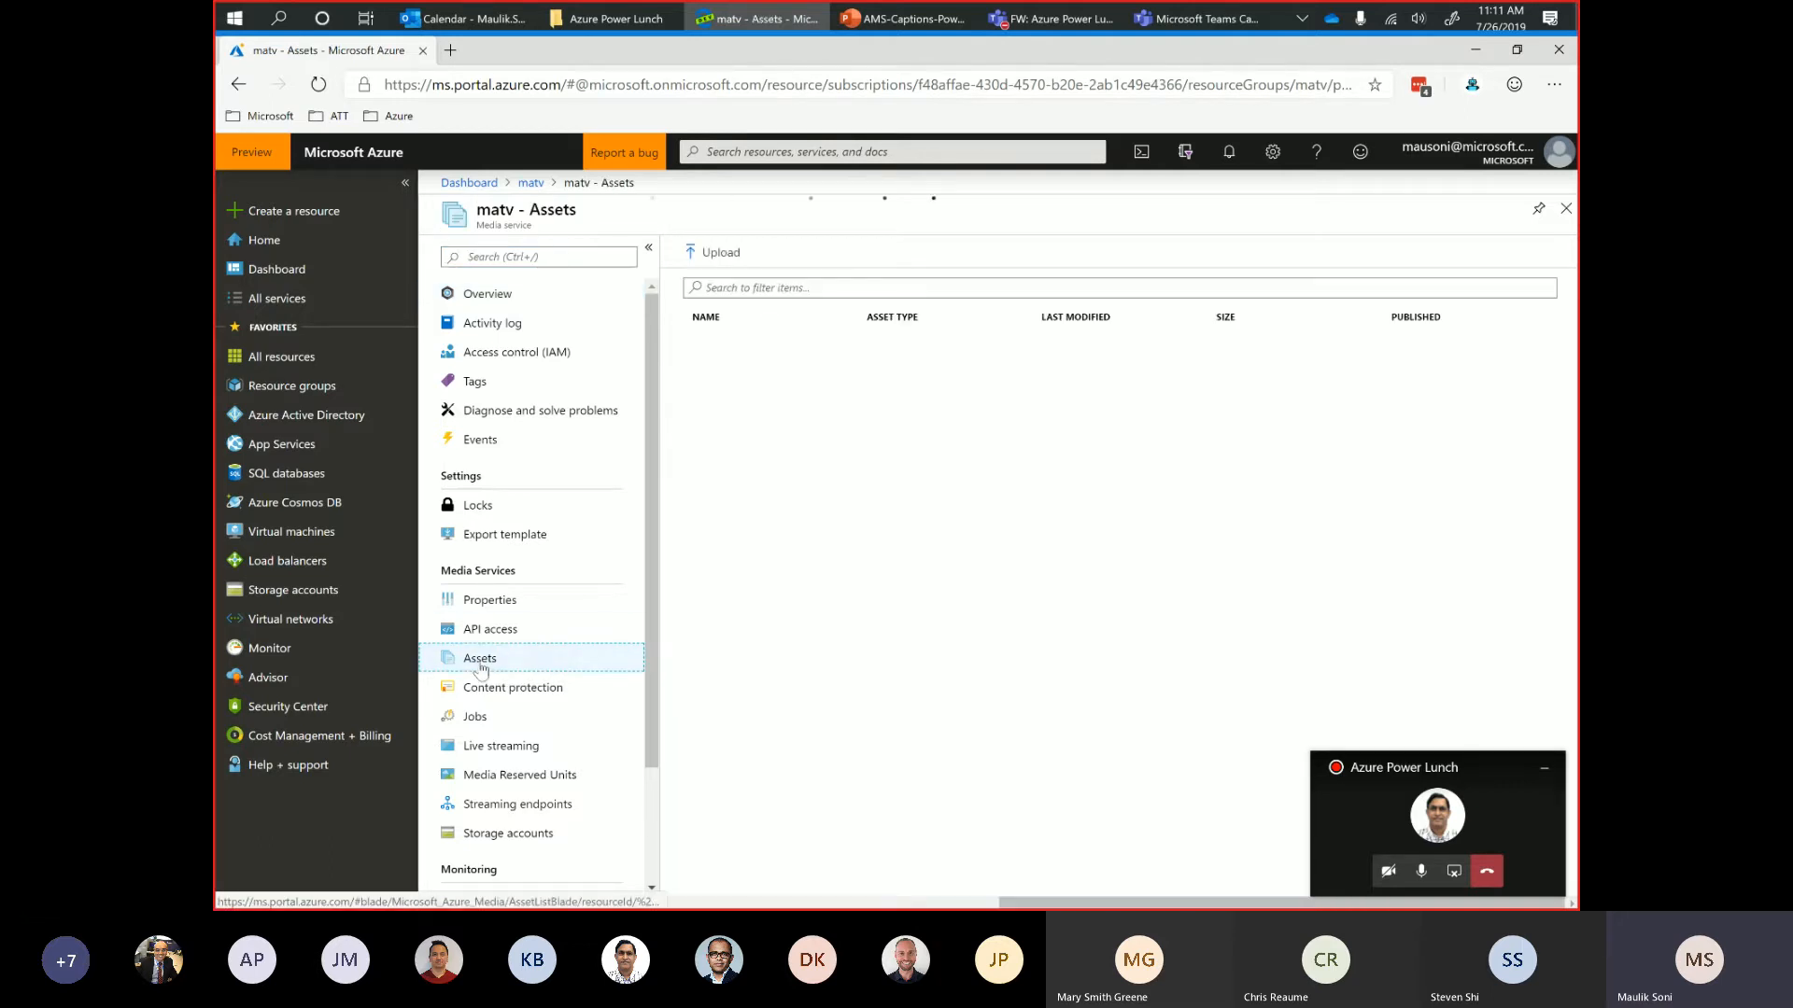
{"action": "left_click", "coordinate": [715, 252]}
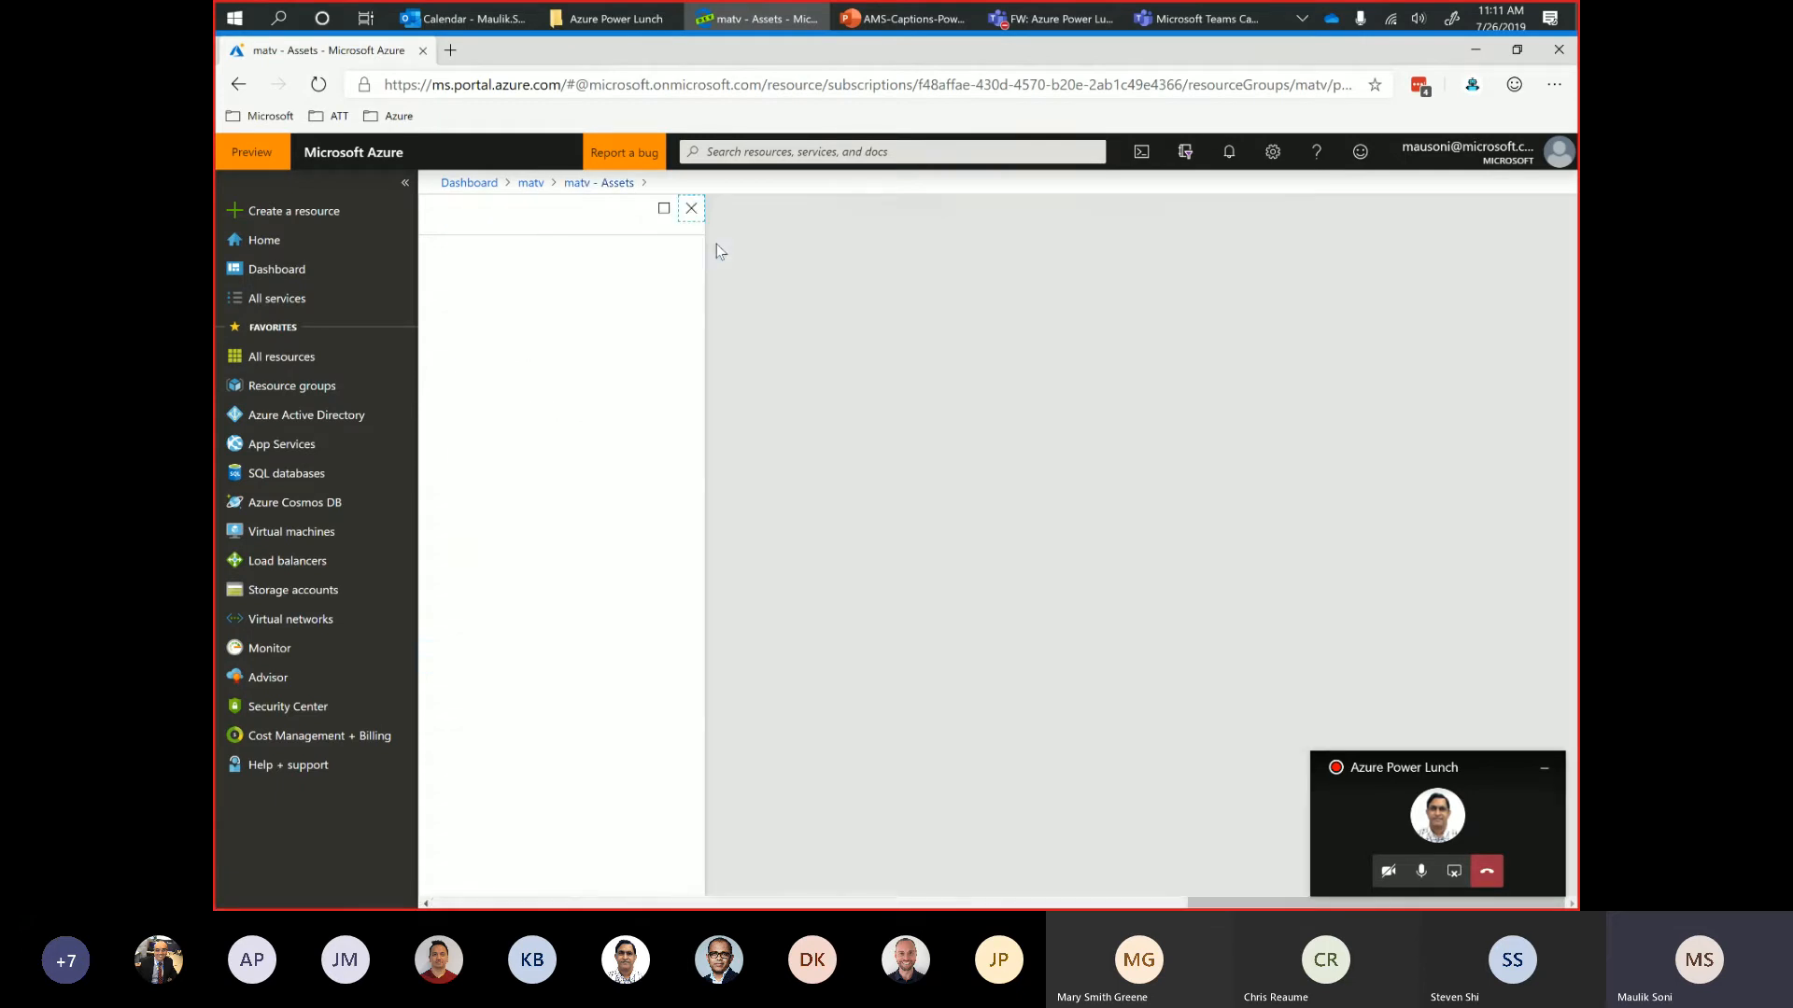
{"action": "left_click", "coordinate": [668, 268]}
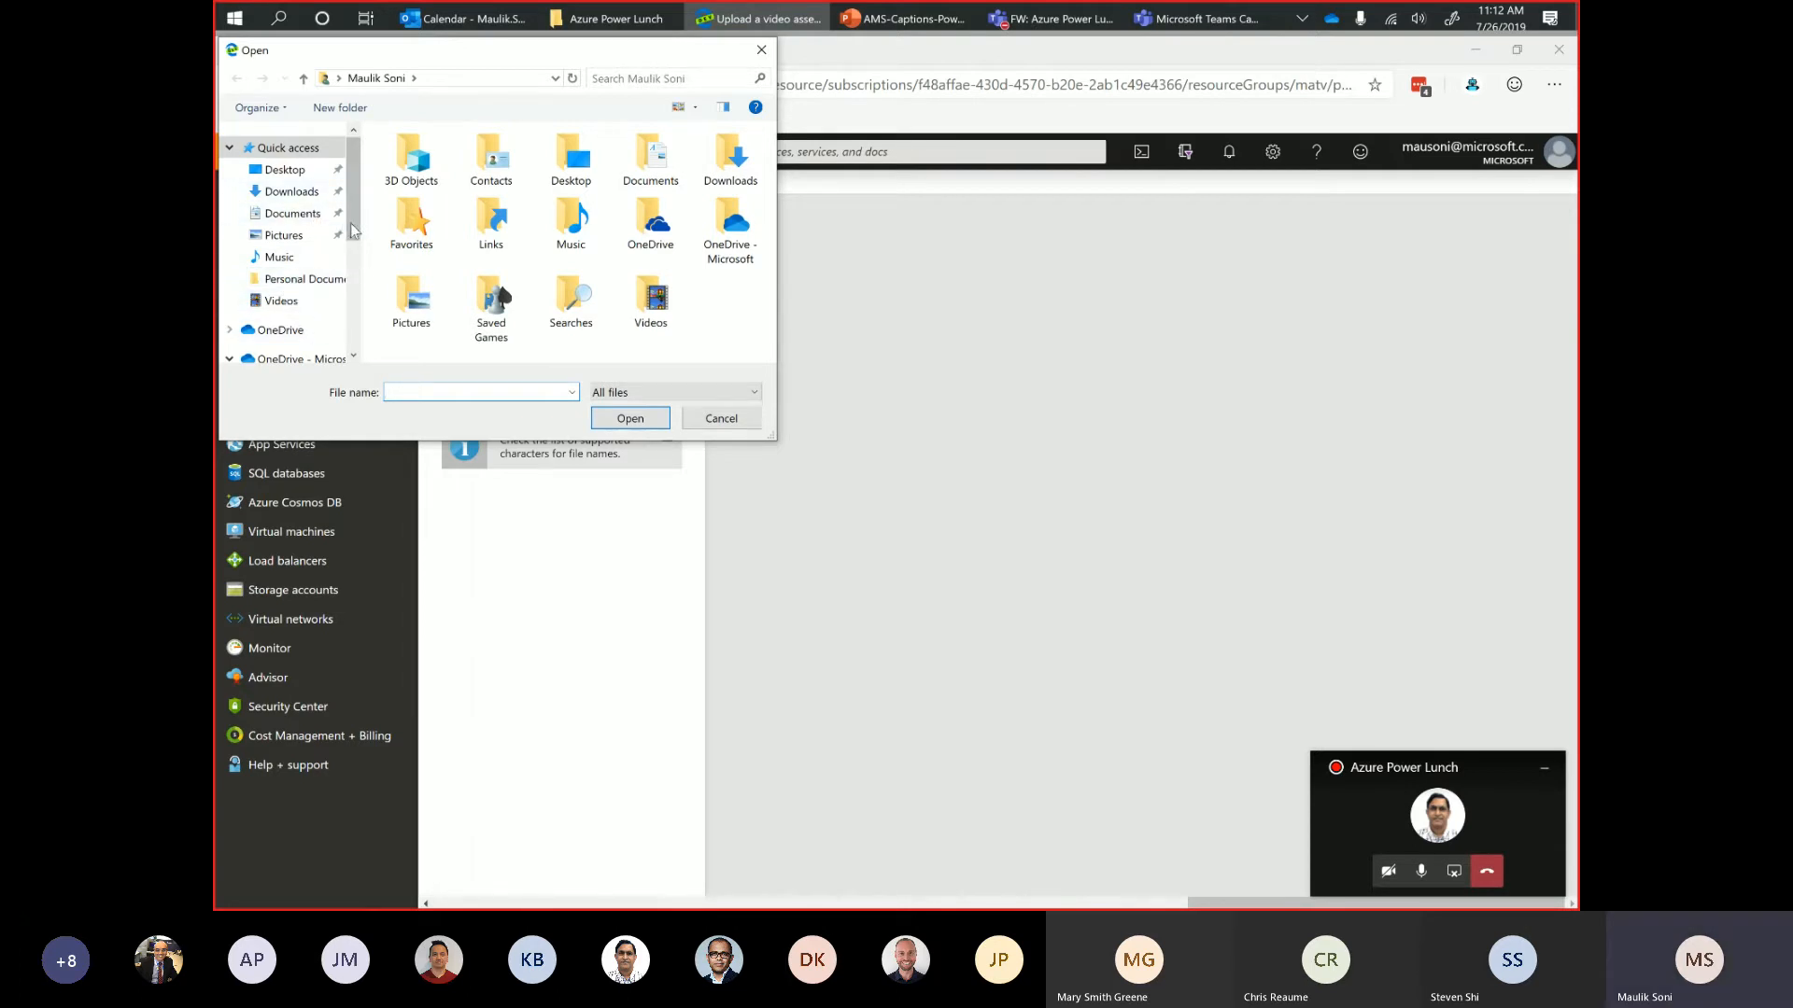
Upload the empire video from the Projects > Azure Power Lunch folder in OneDrive and close the upload form.
{"action": "left_click_drag", "start_coordinate": [354, 224], "coordinate": [356, 276]}
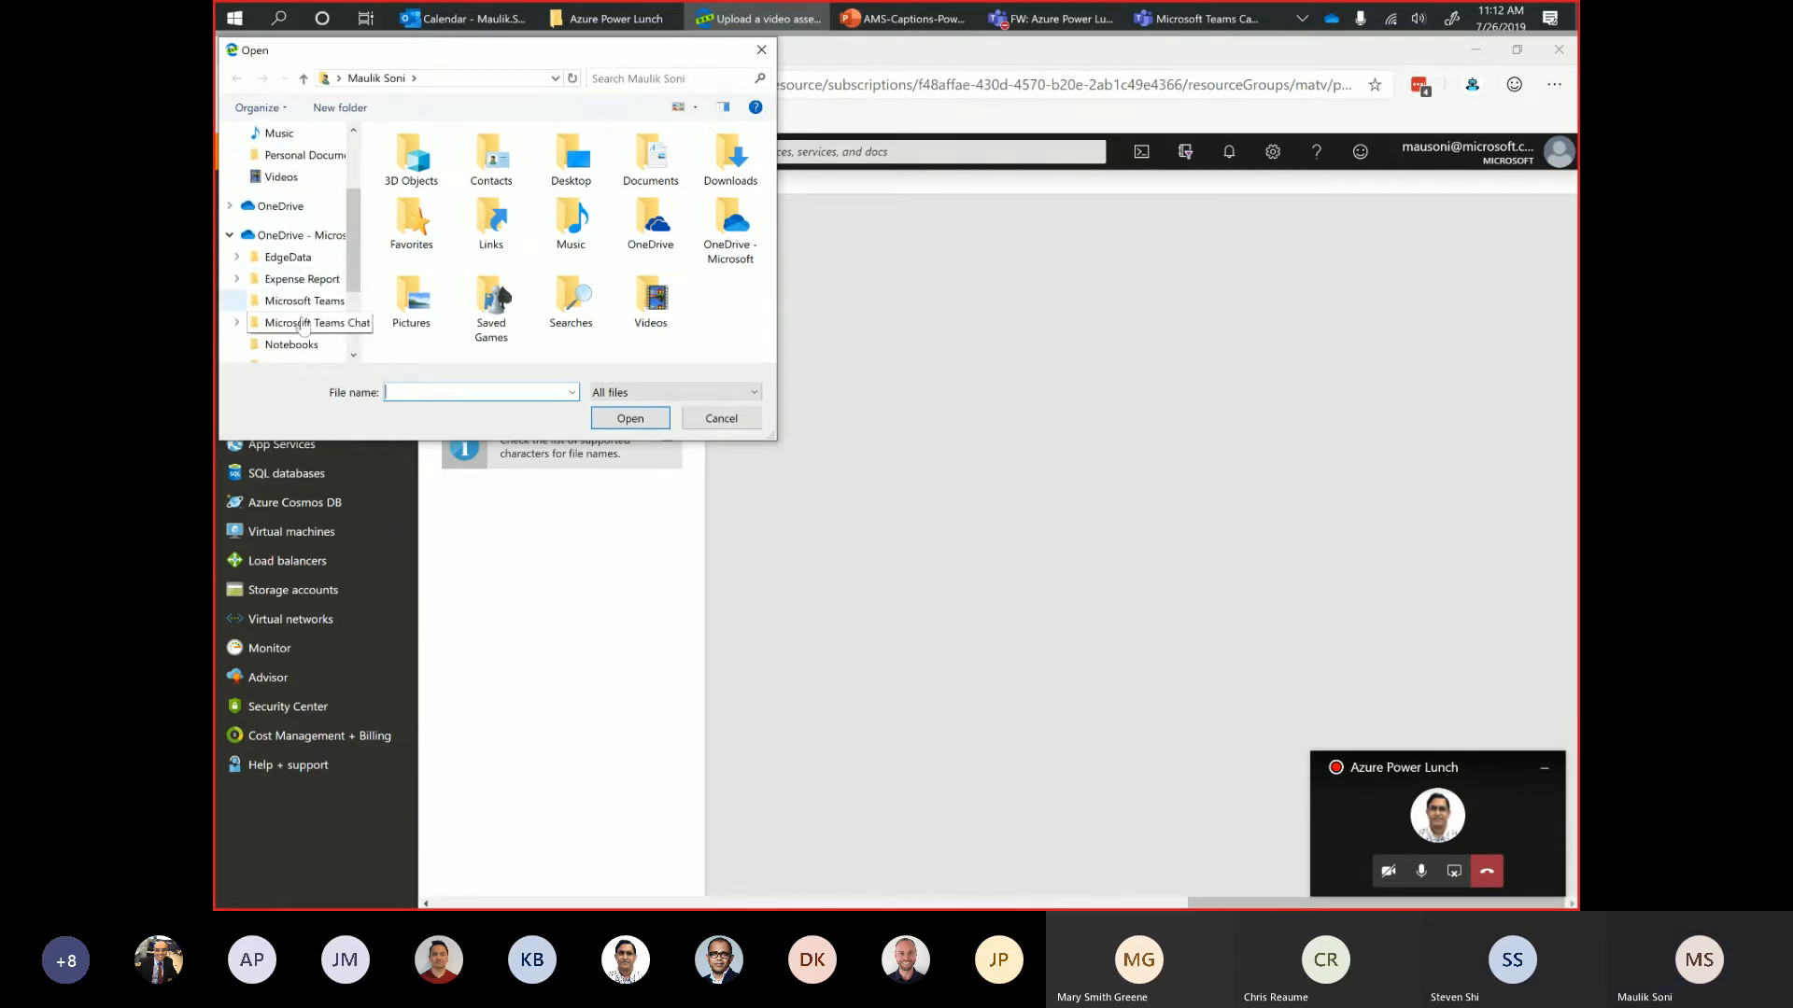
{"action": "left_click", "coordinate": [354, 357]}
{"action": "left_click", "coordinate": [353, 357]}
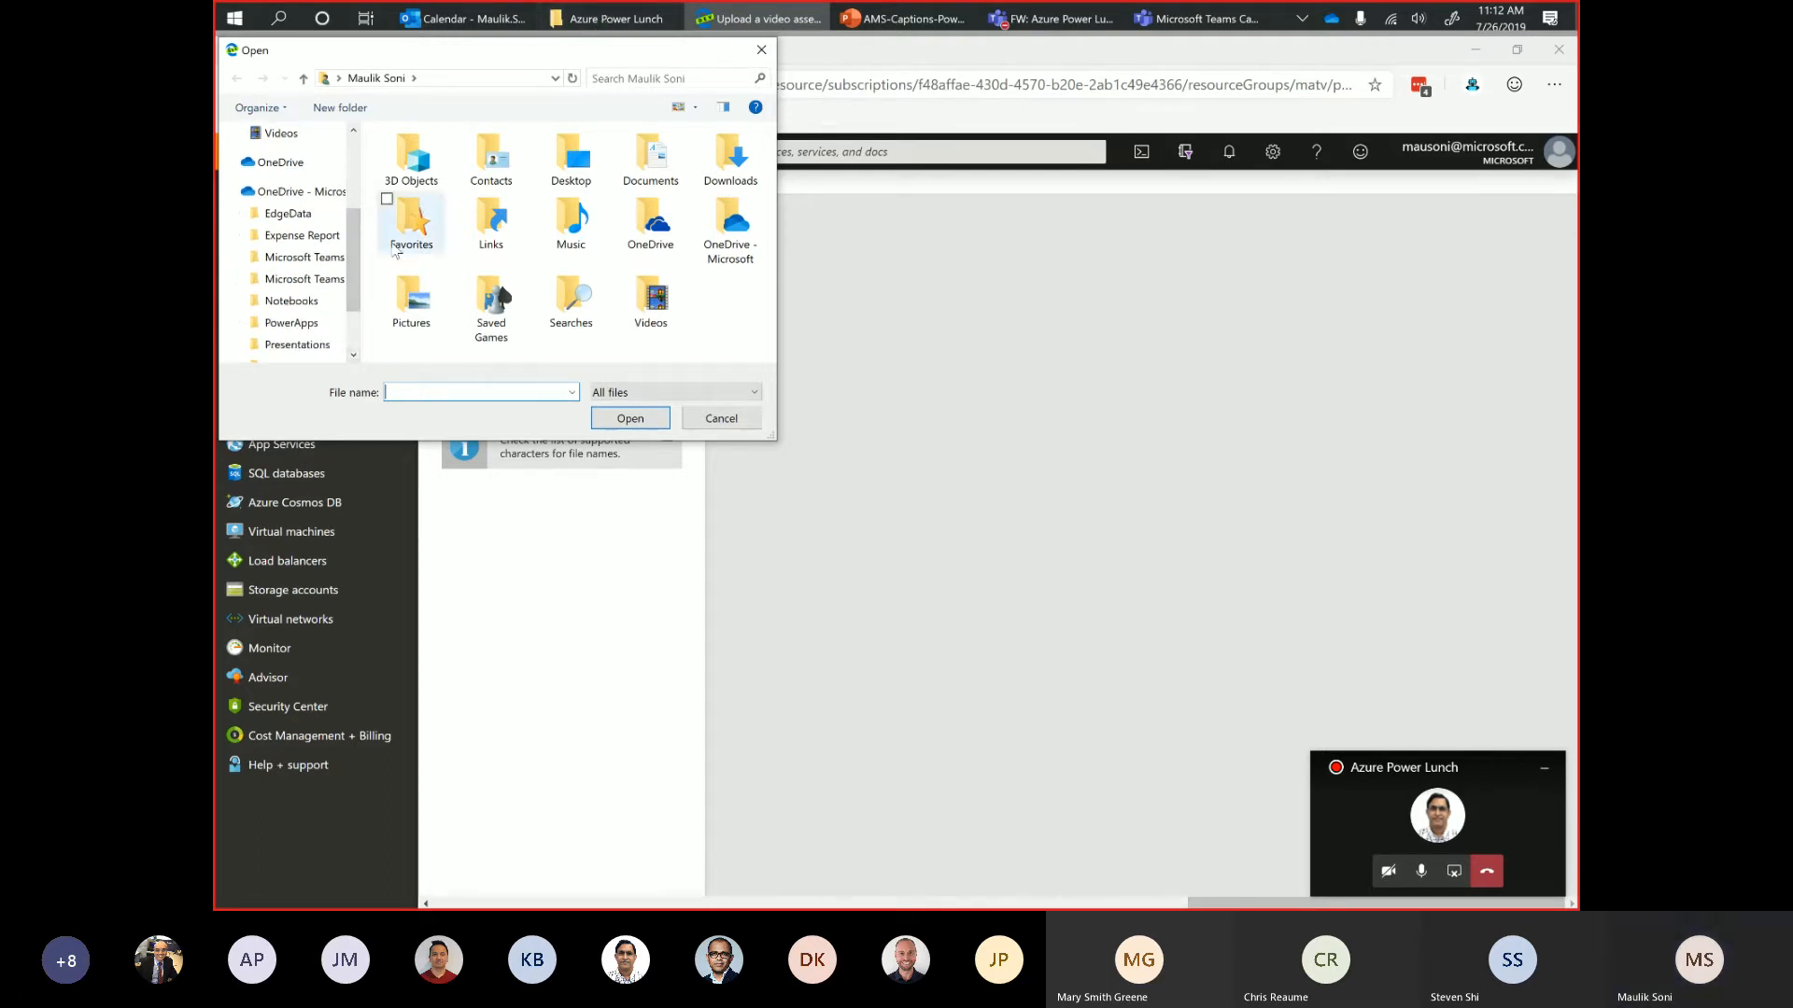
{"action": "left_click", "coordinate": [354, 355]}
{"action": "left_click", "coordinate": [353, 355]}
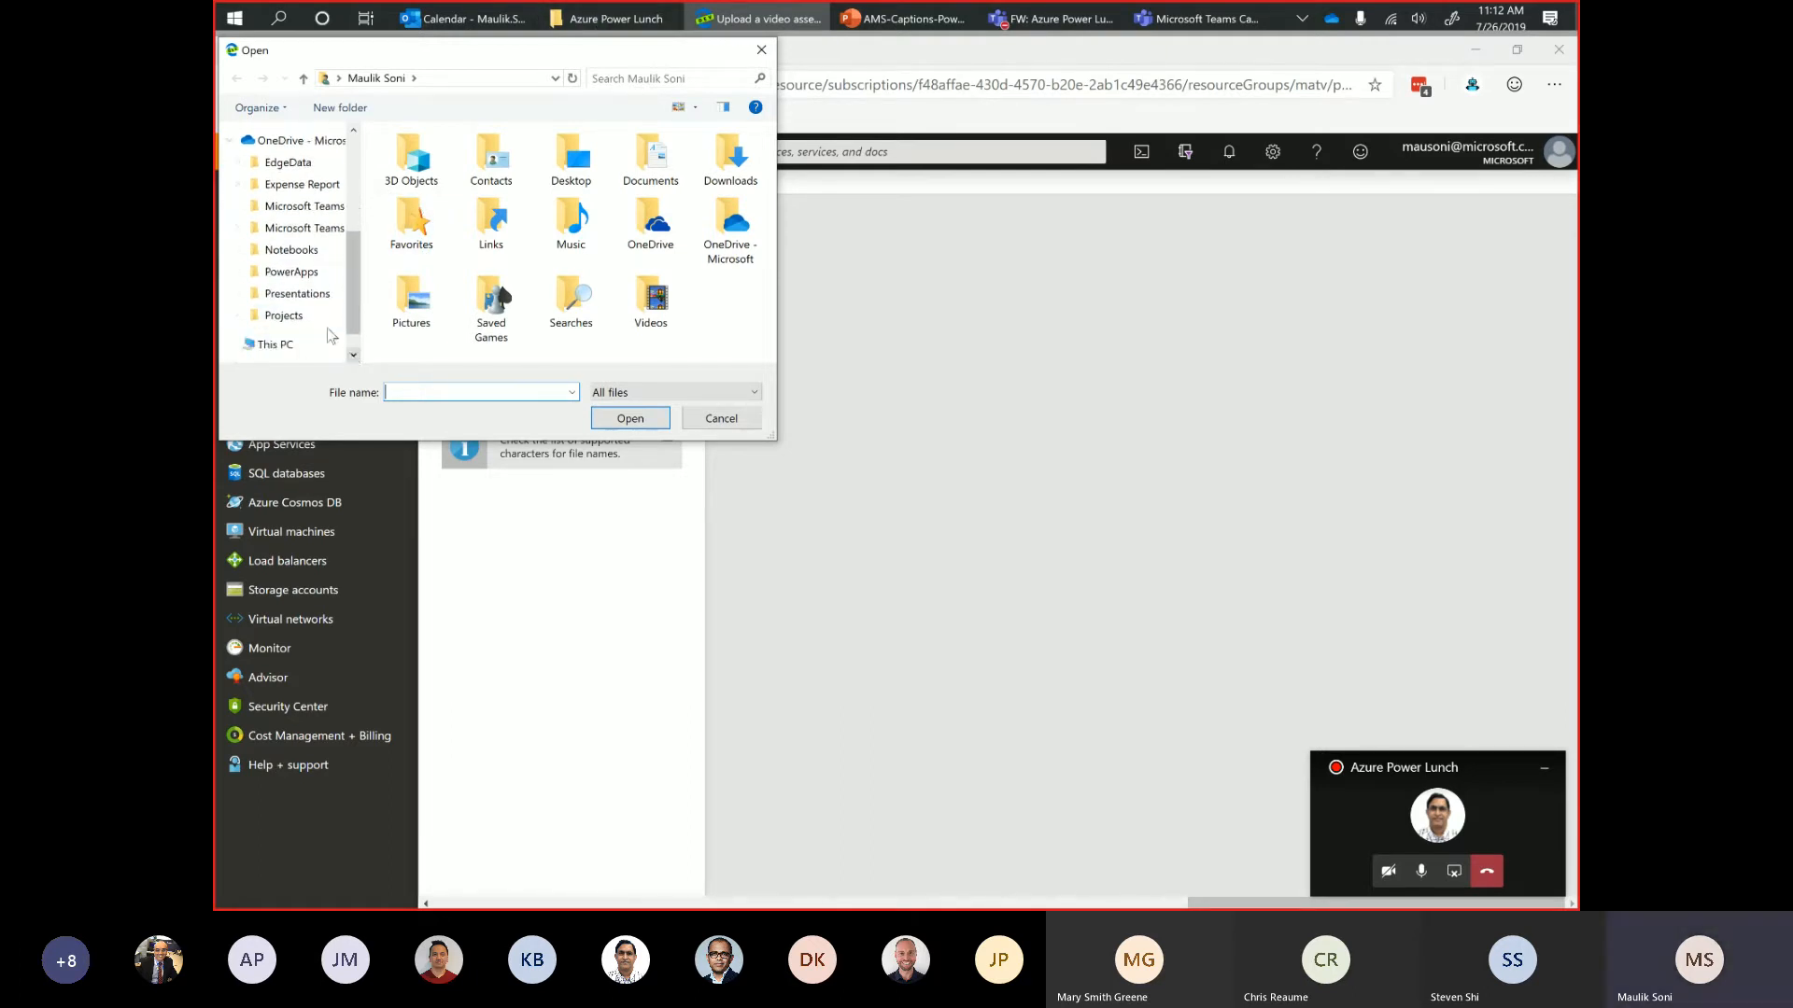
{"action": "left_click", "coordinate": [302, 317]}
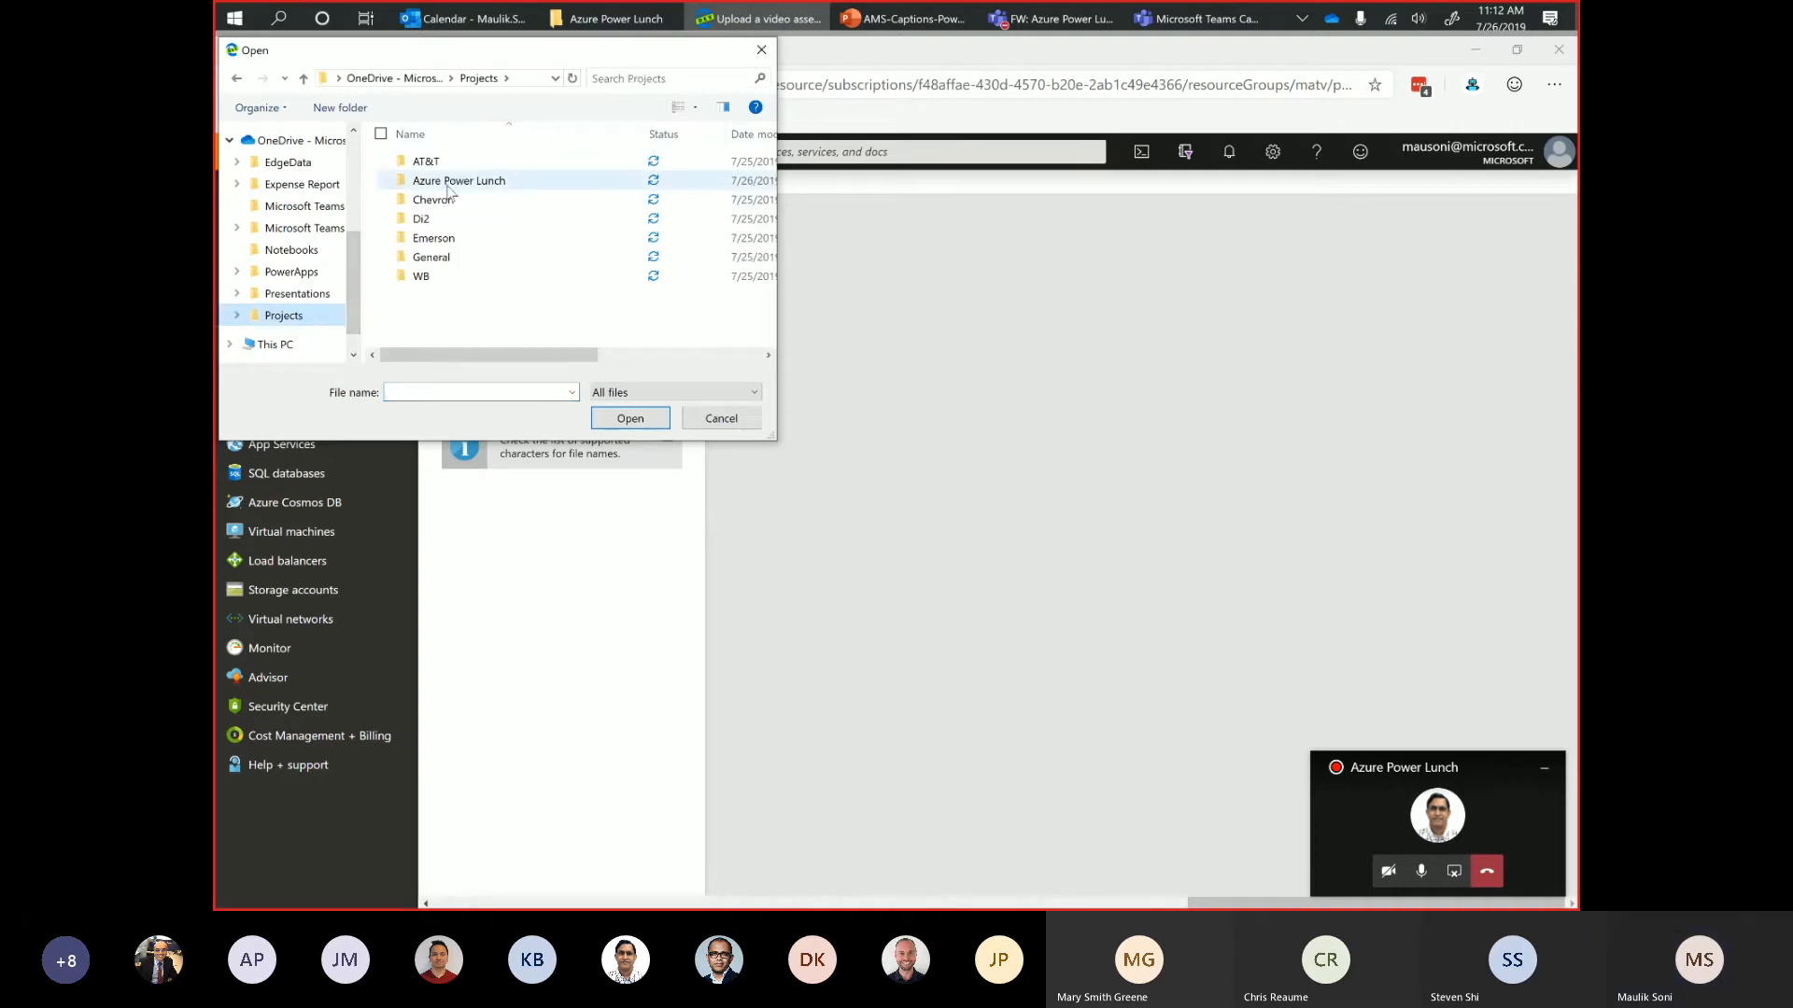
{"action": "double_click", "coordinate": [448, 178]}
{"action": "left_click", "coordinate": [439, 199]}
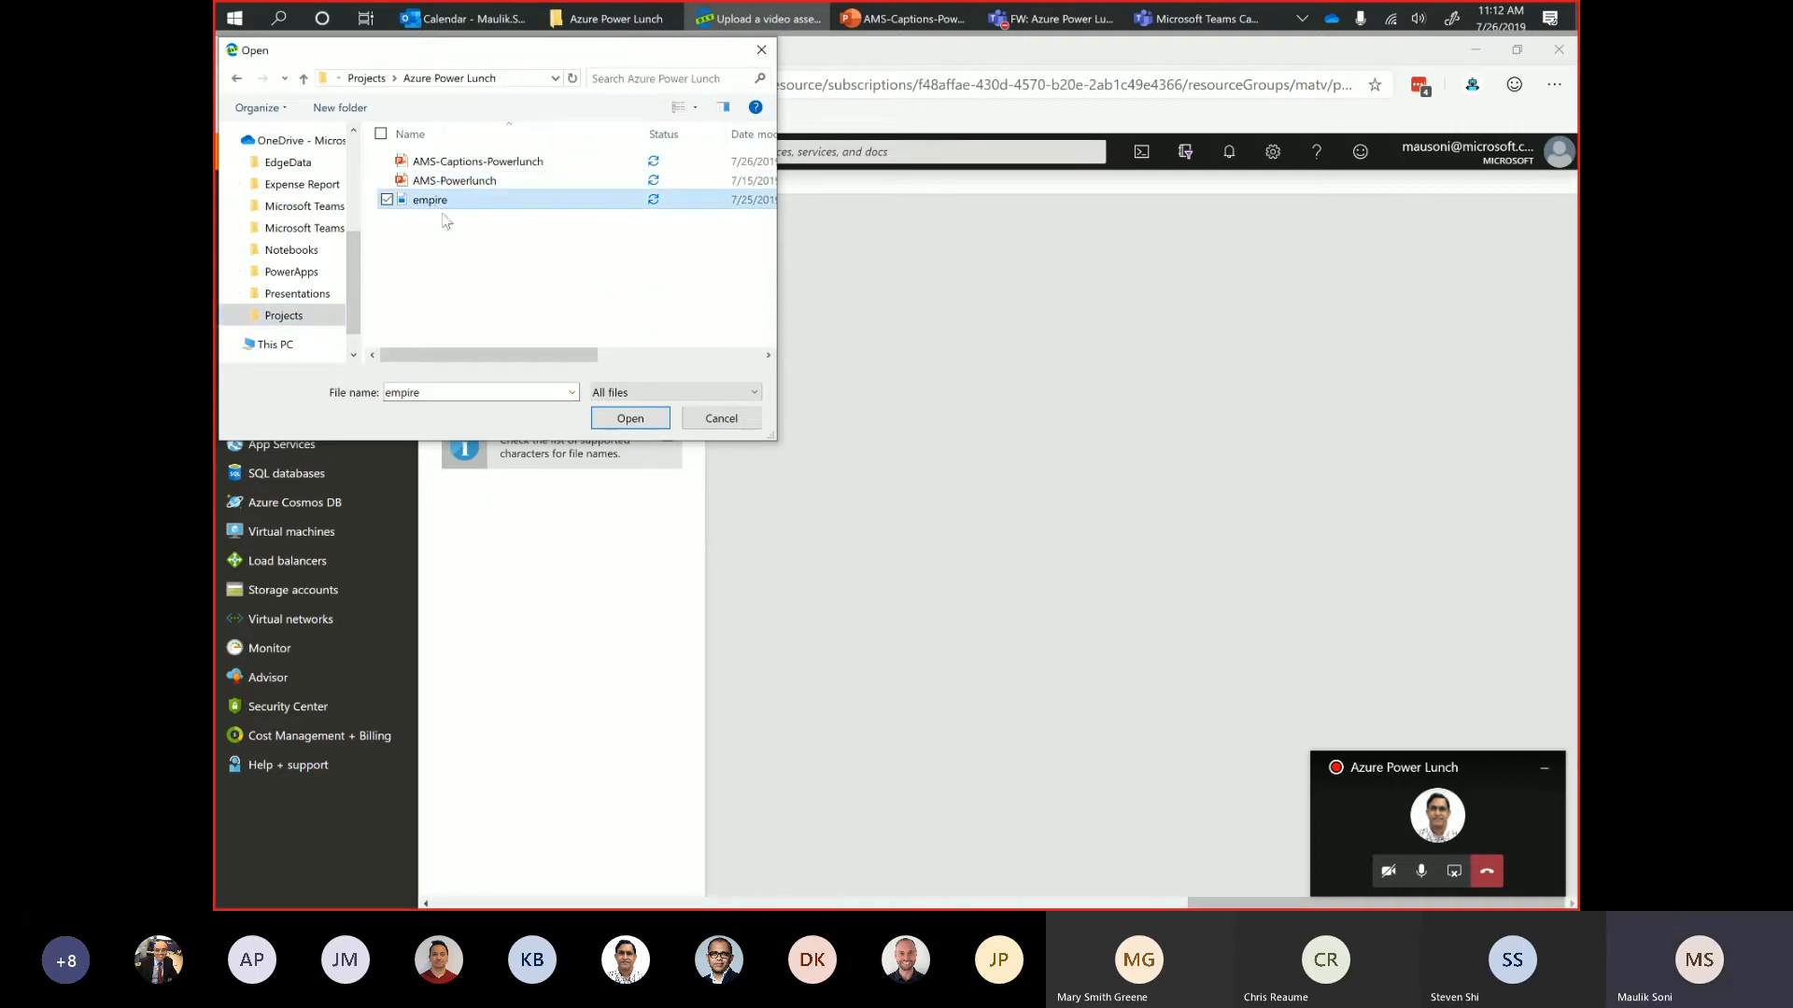
{"action": "left_click", "coordinate": [628, 419]}
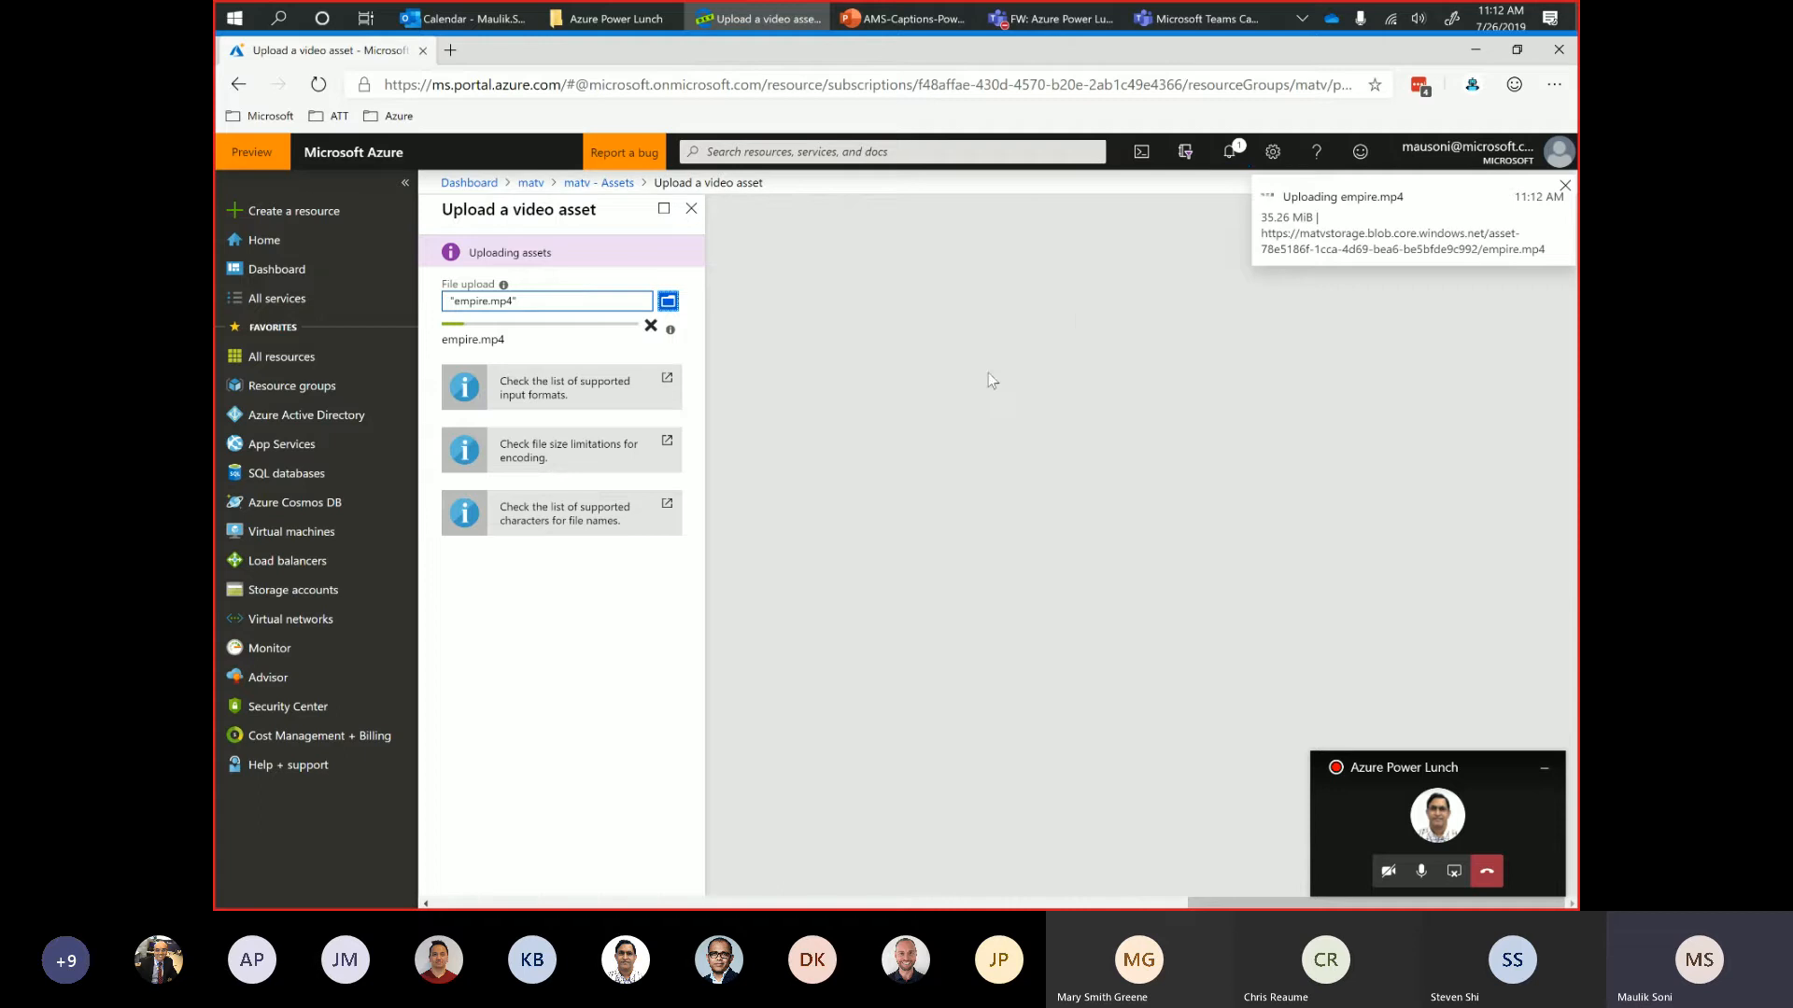
{"action": "left_click", "coordinate": [691, 211]}
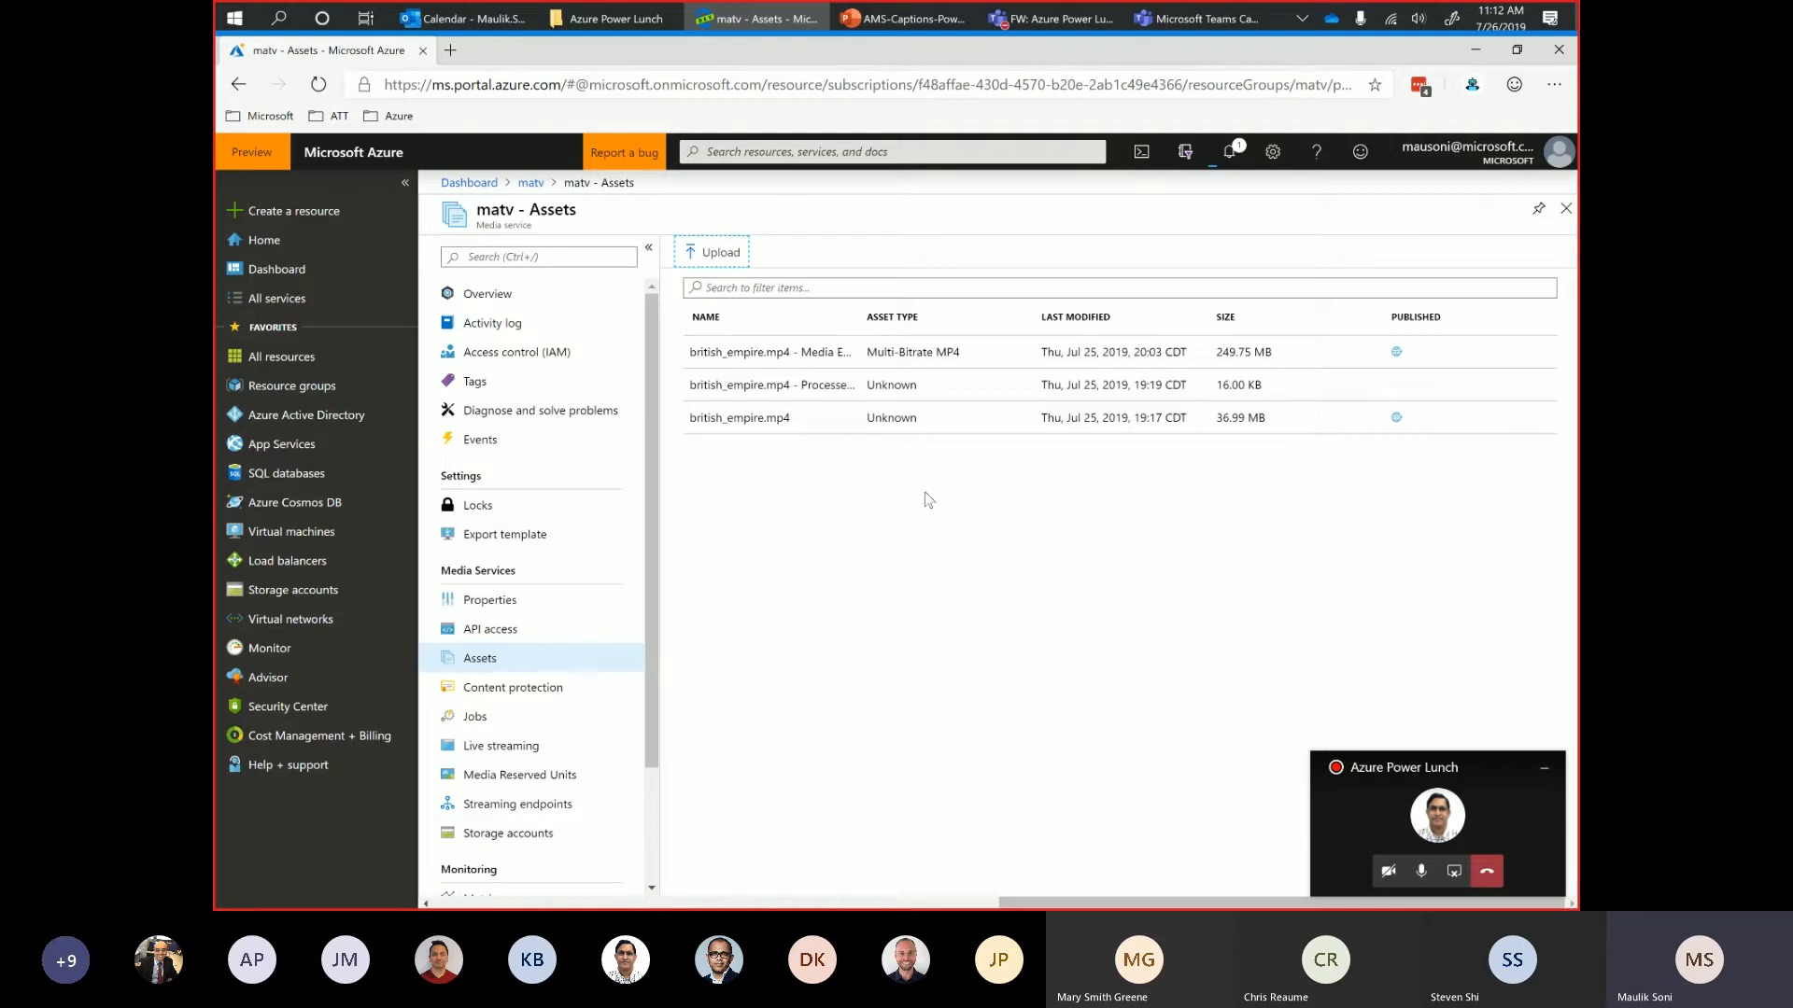
Check the upload status in the notifications and reload the media service's asset list.
{"action": "left_click", "coordinate": [1230, 155]}
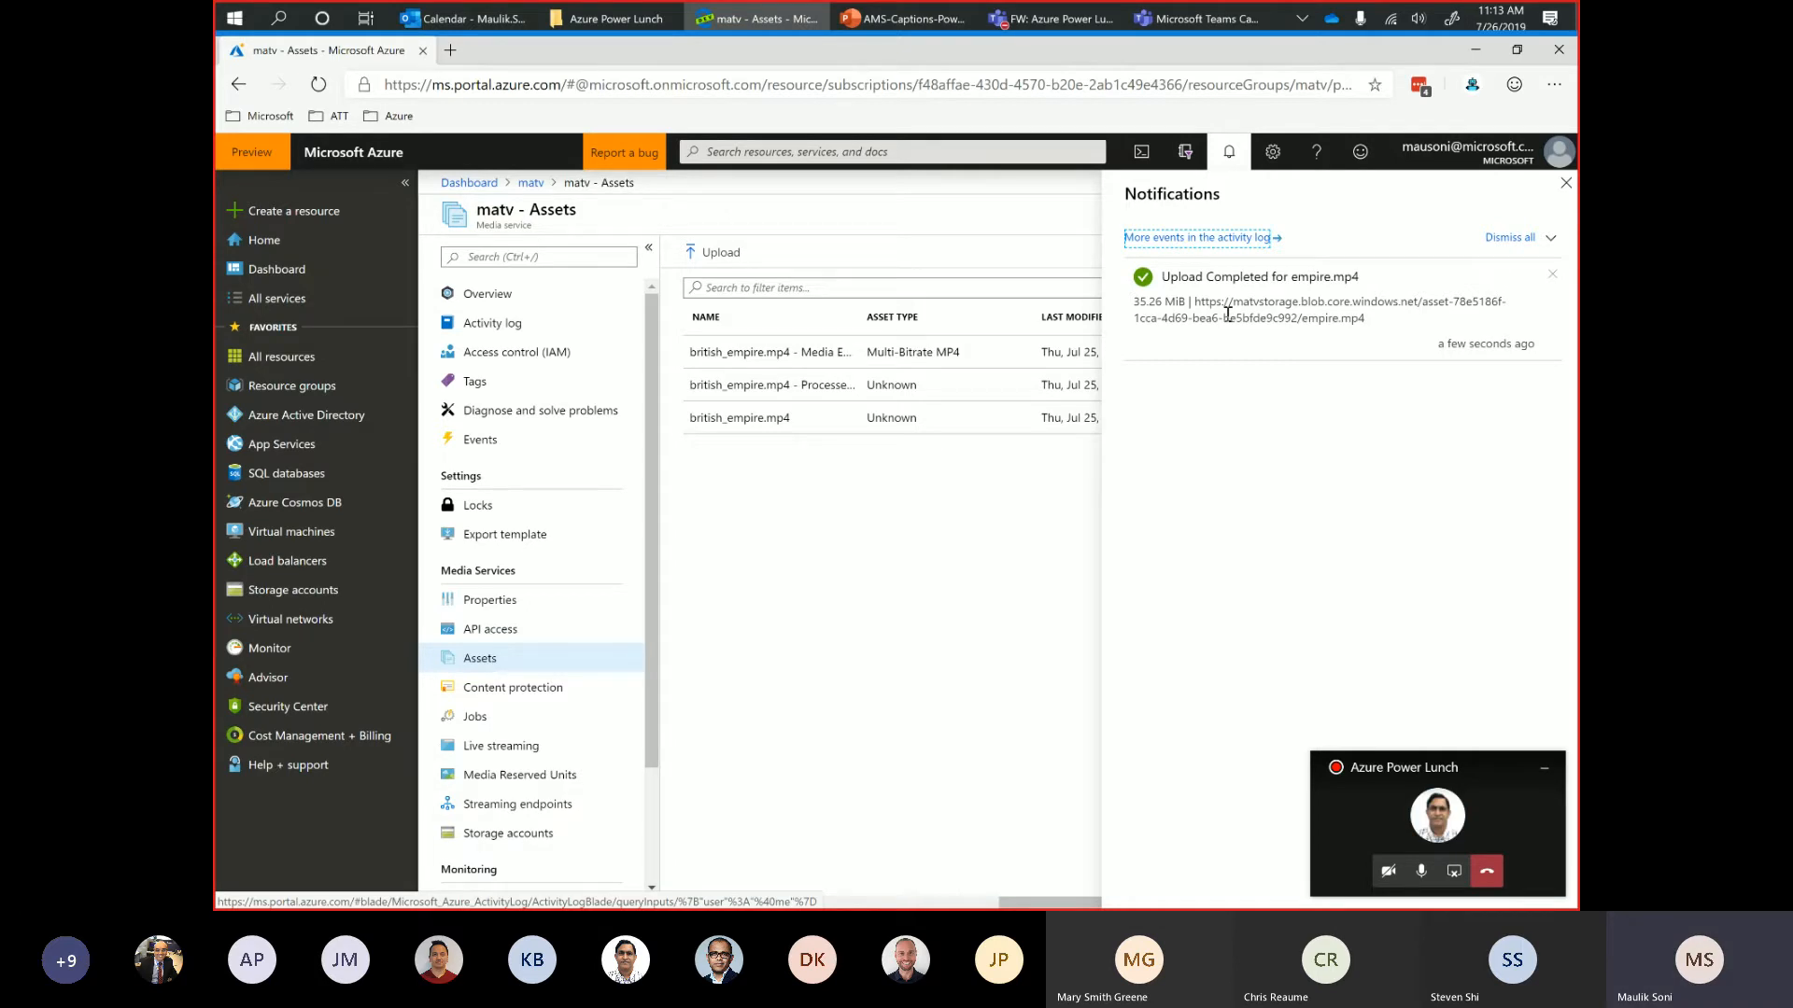
{"action": "left_click", "coordinate": [1566, 183]}
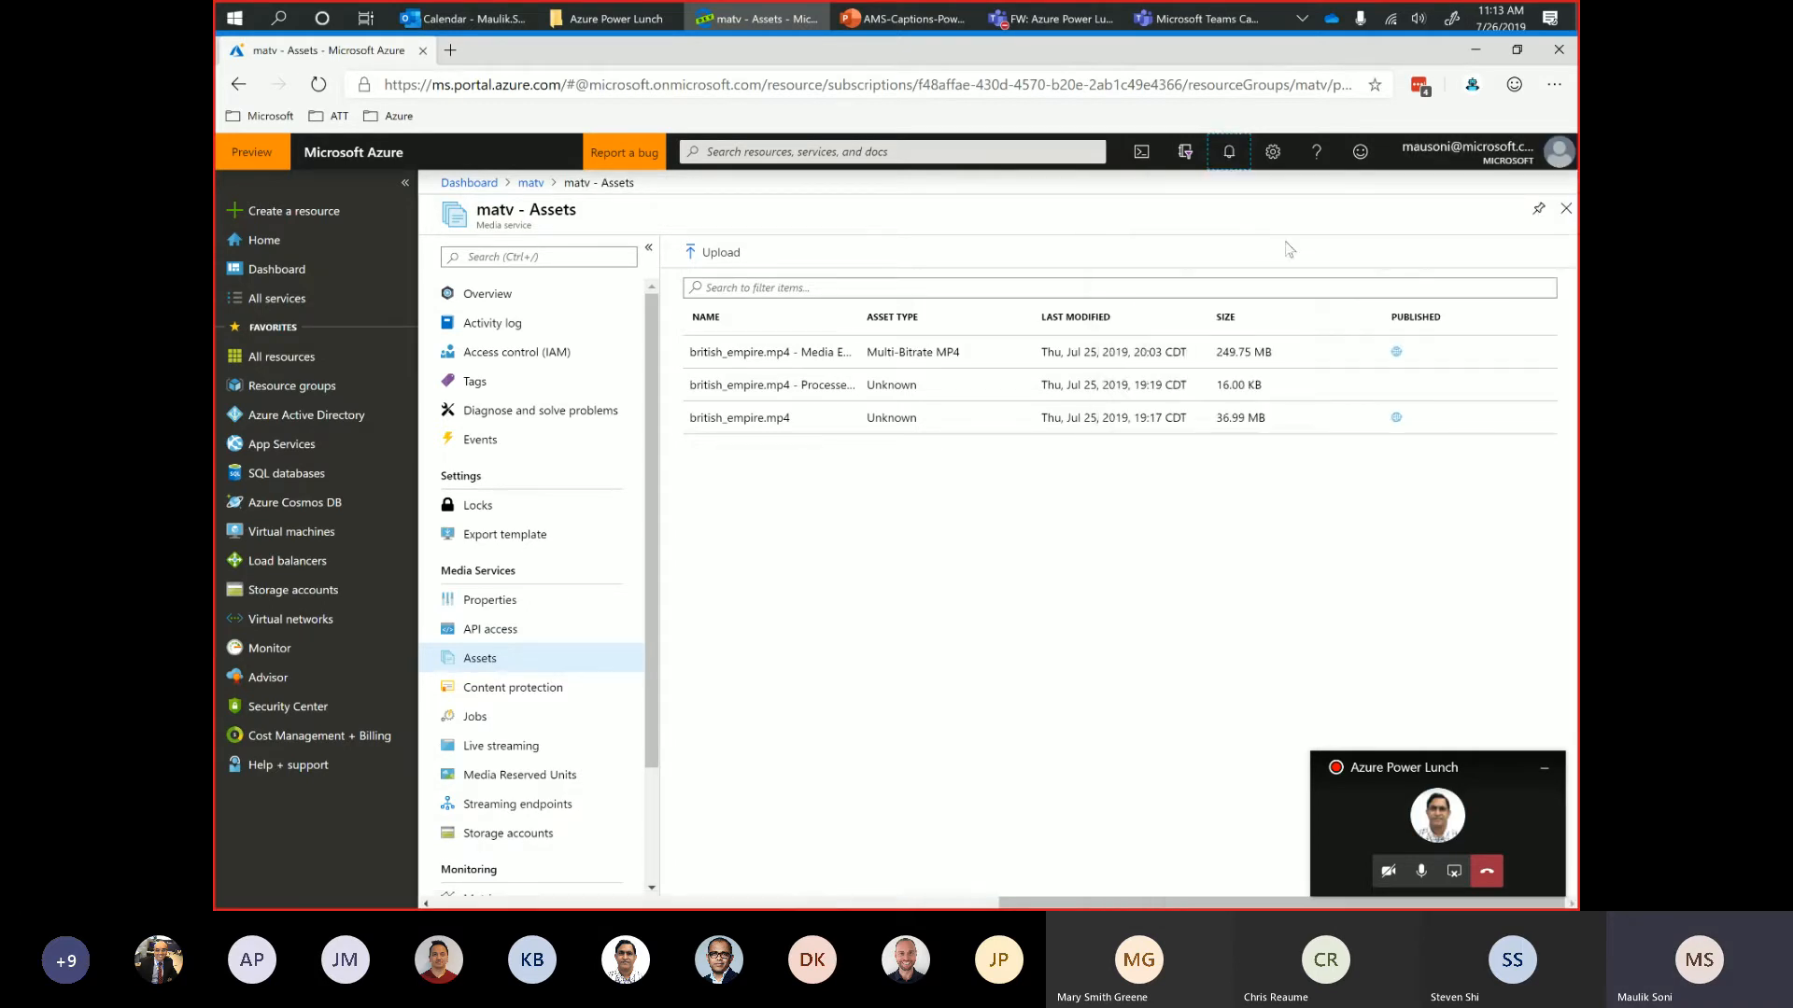
{"action": "left_click", "coordinate": [484, 630]}
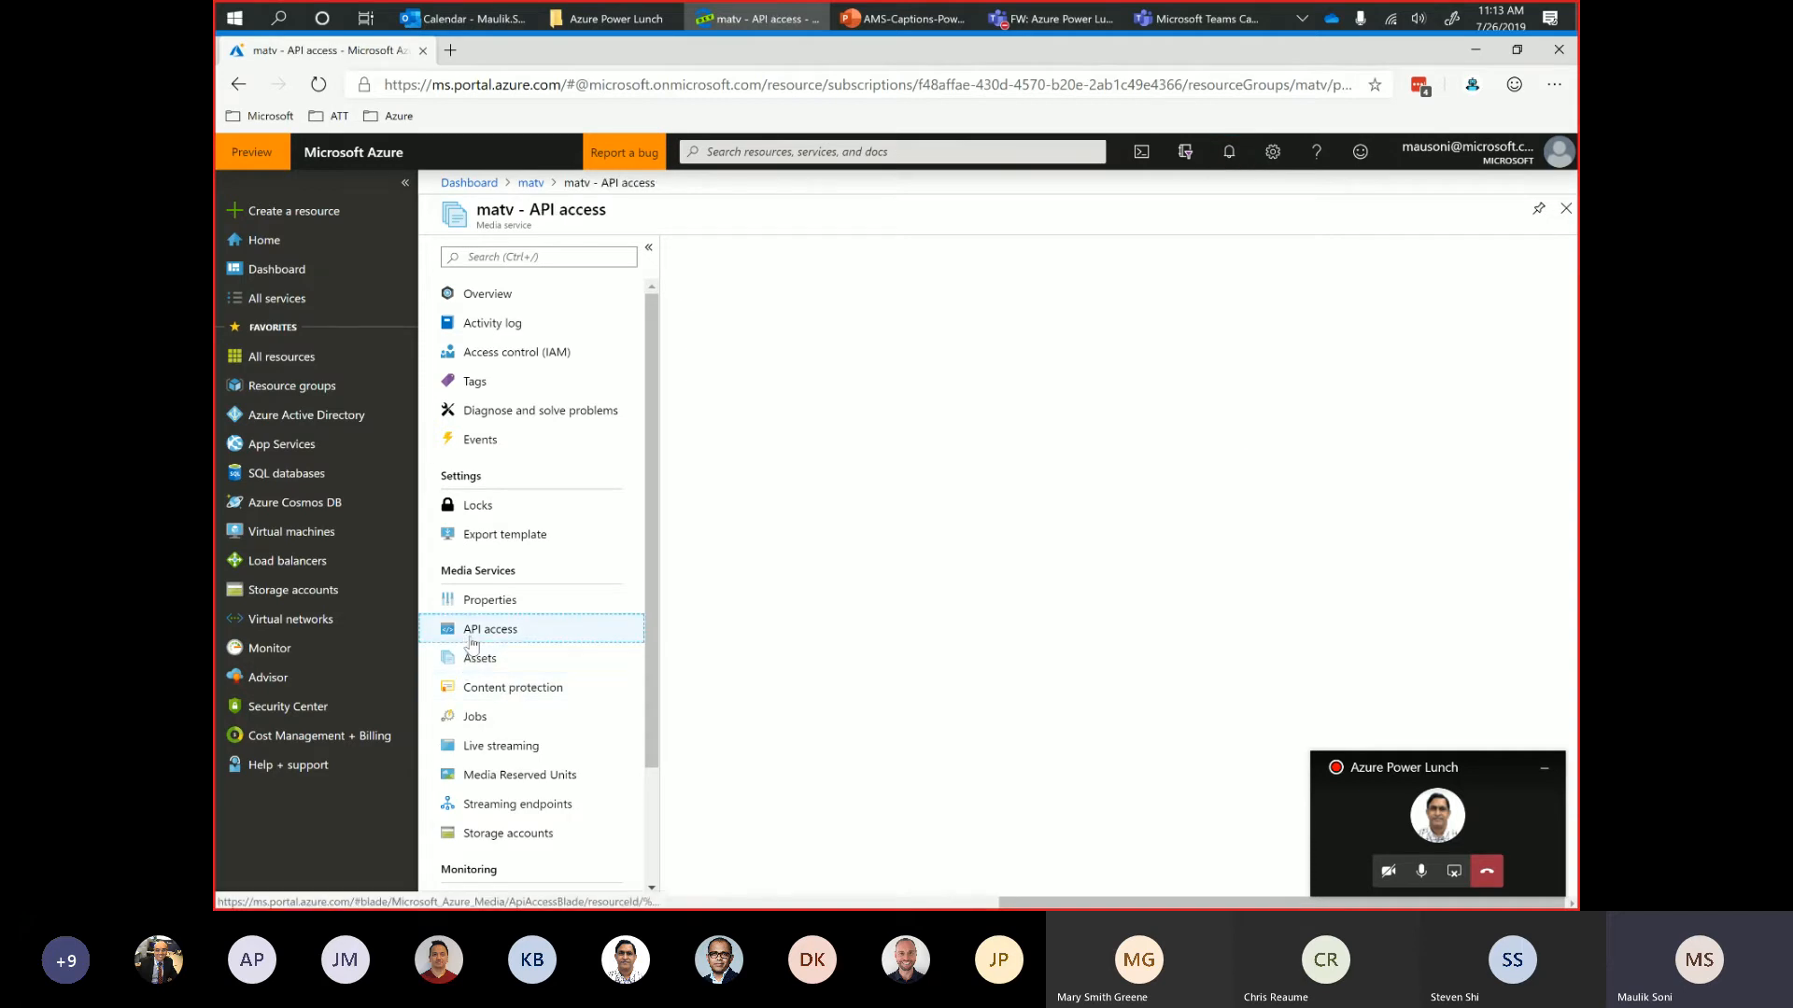
{"action": "left_click", "coordinate": [480, 661]}
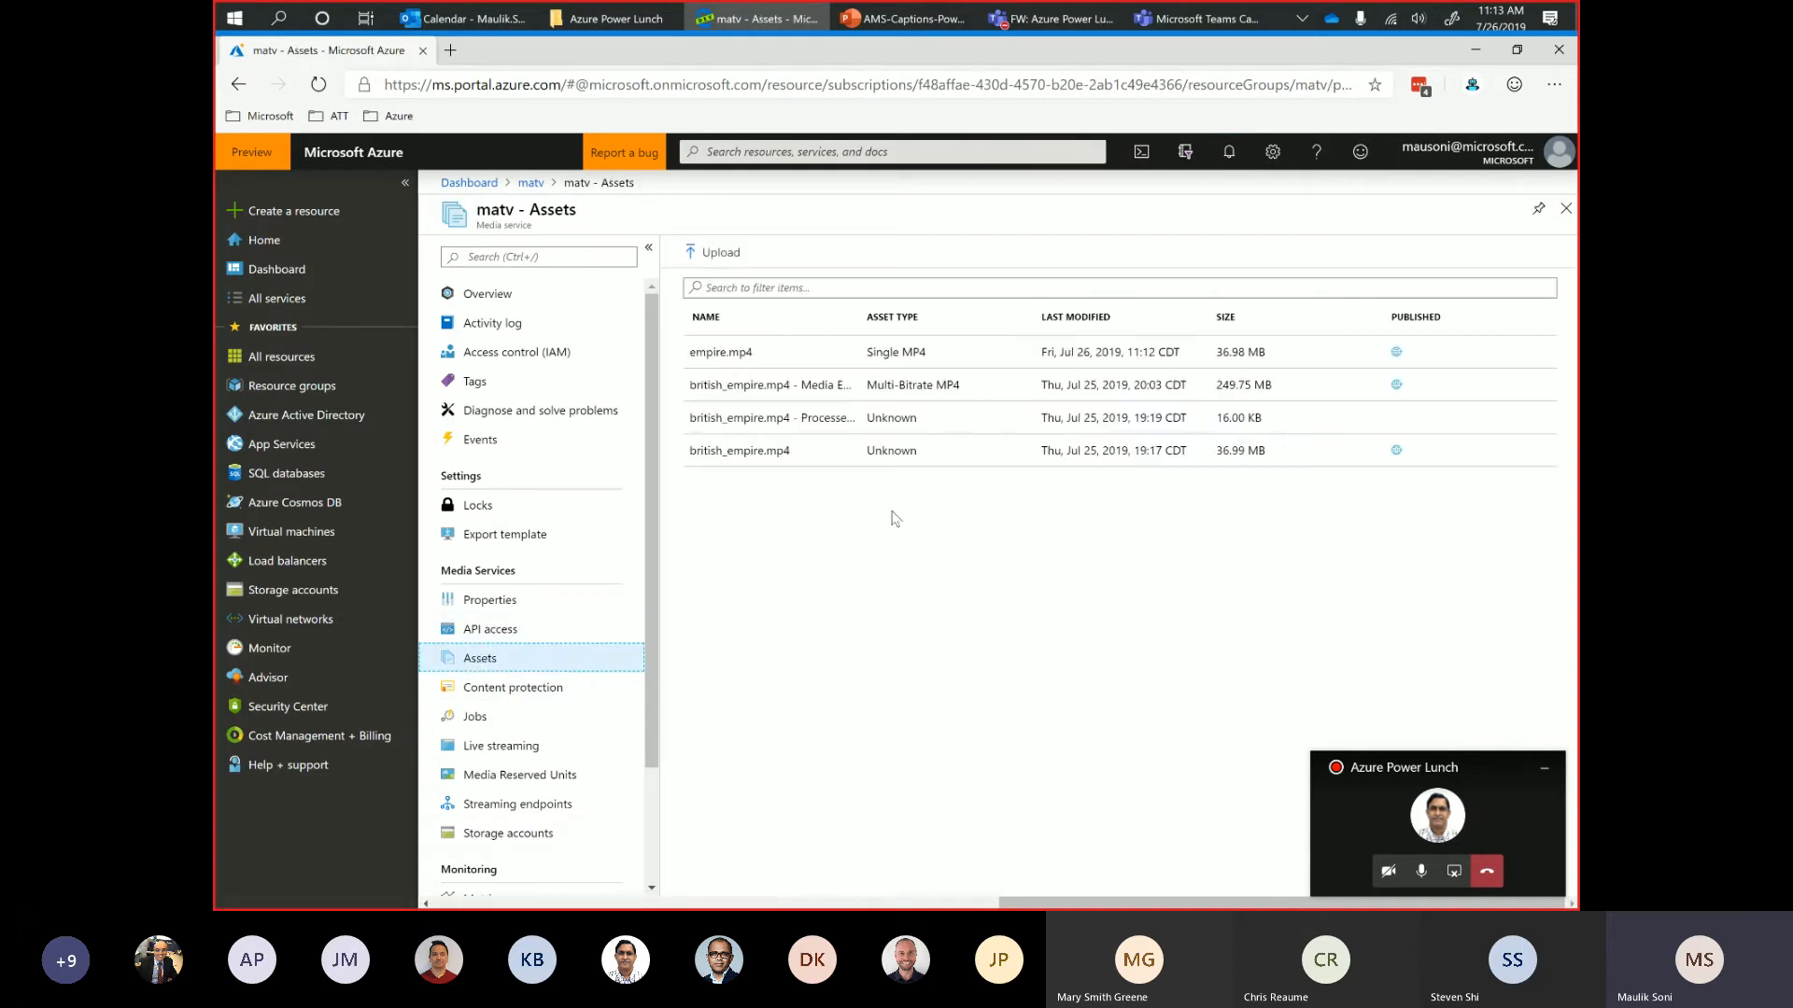
Create an Azure Media Indexer analysis job for the empire.mp4 asset in English, generating TTML, SAMI and WebVTT caption files.
{"action": "left_click", "coordinate": [733, 353]}
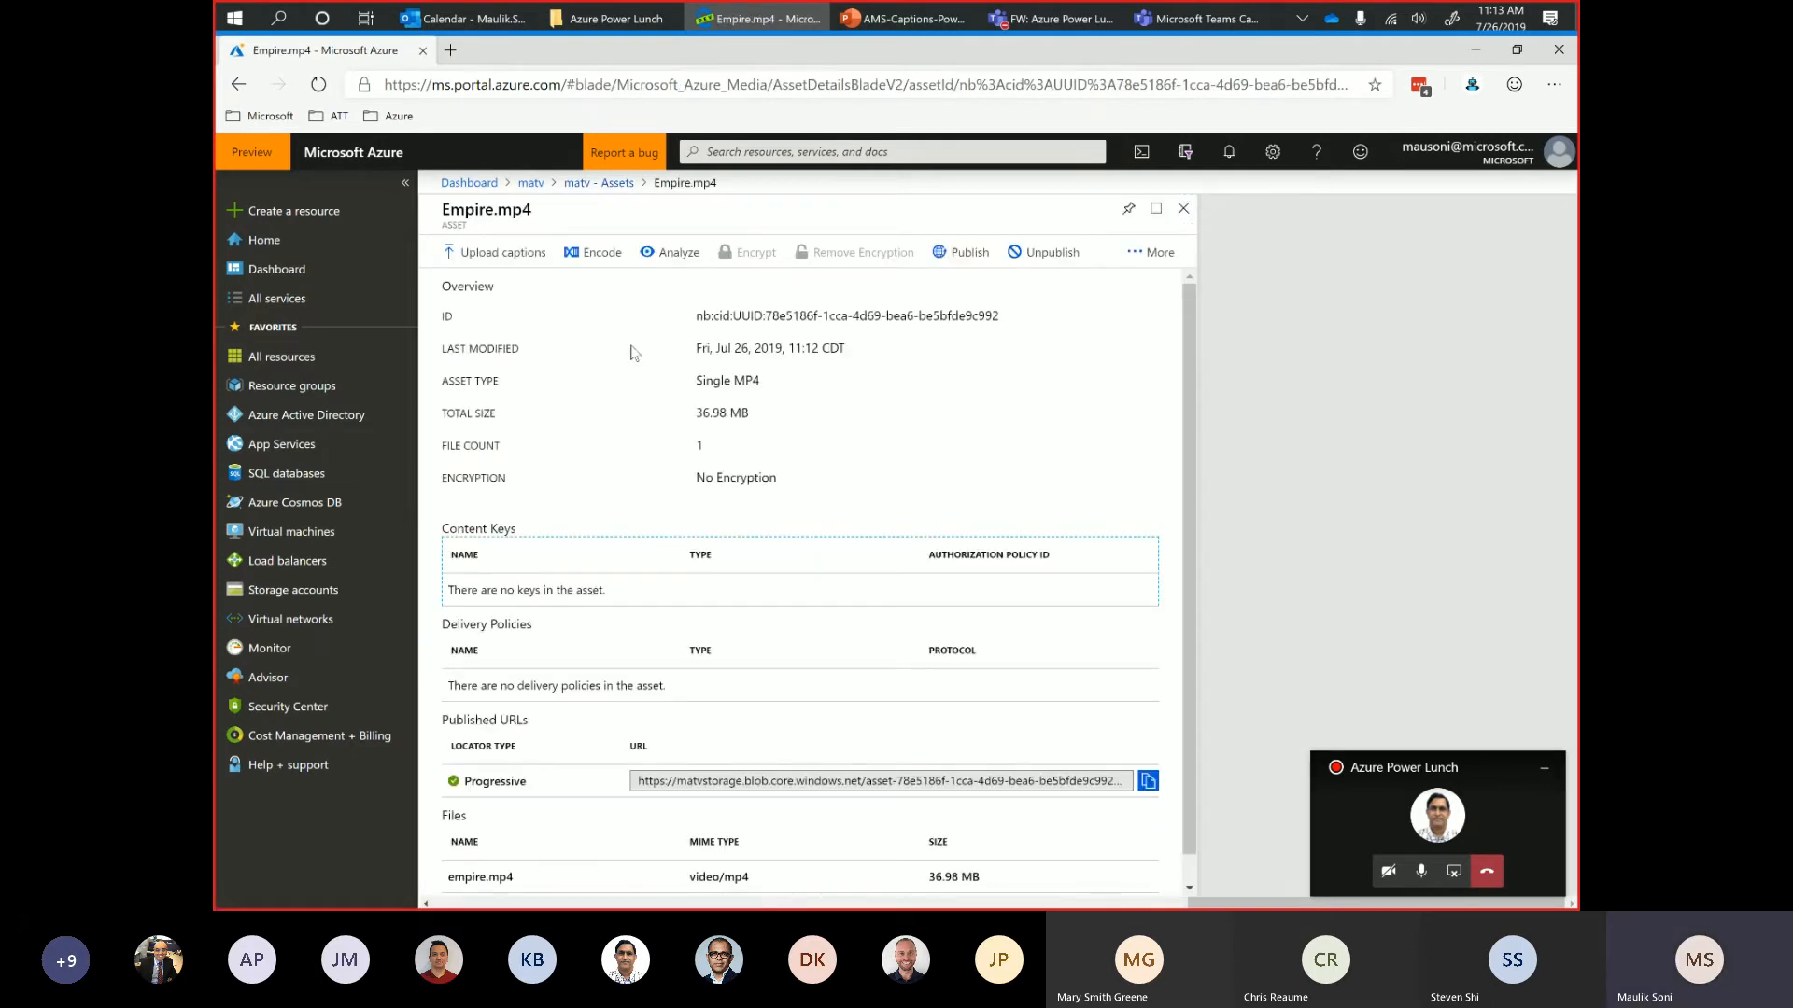
{"action": "left_click", "coordinate": [1183, 209]}
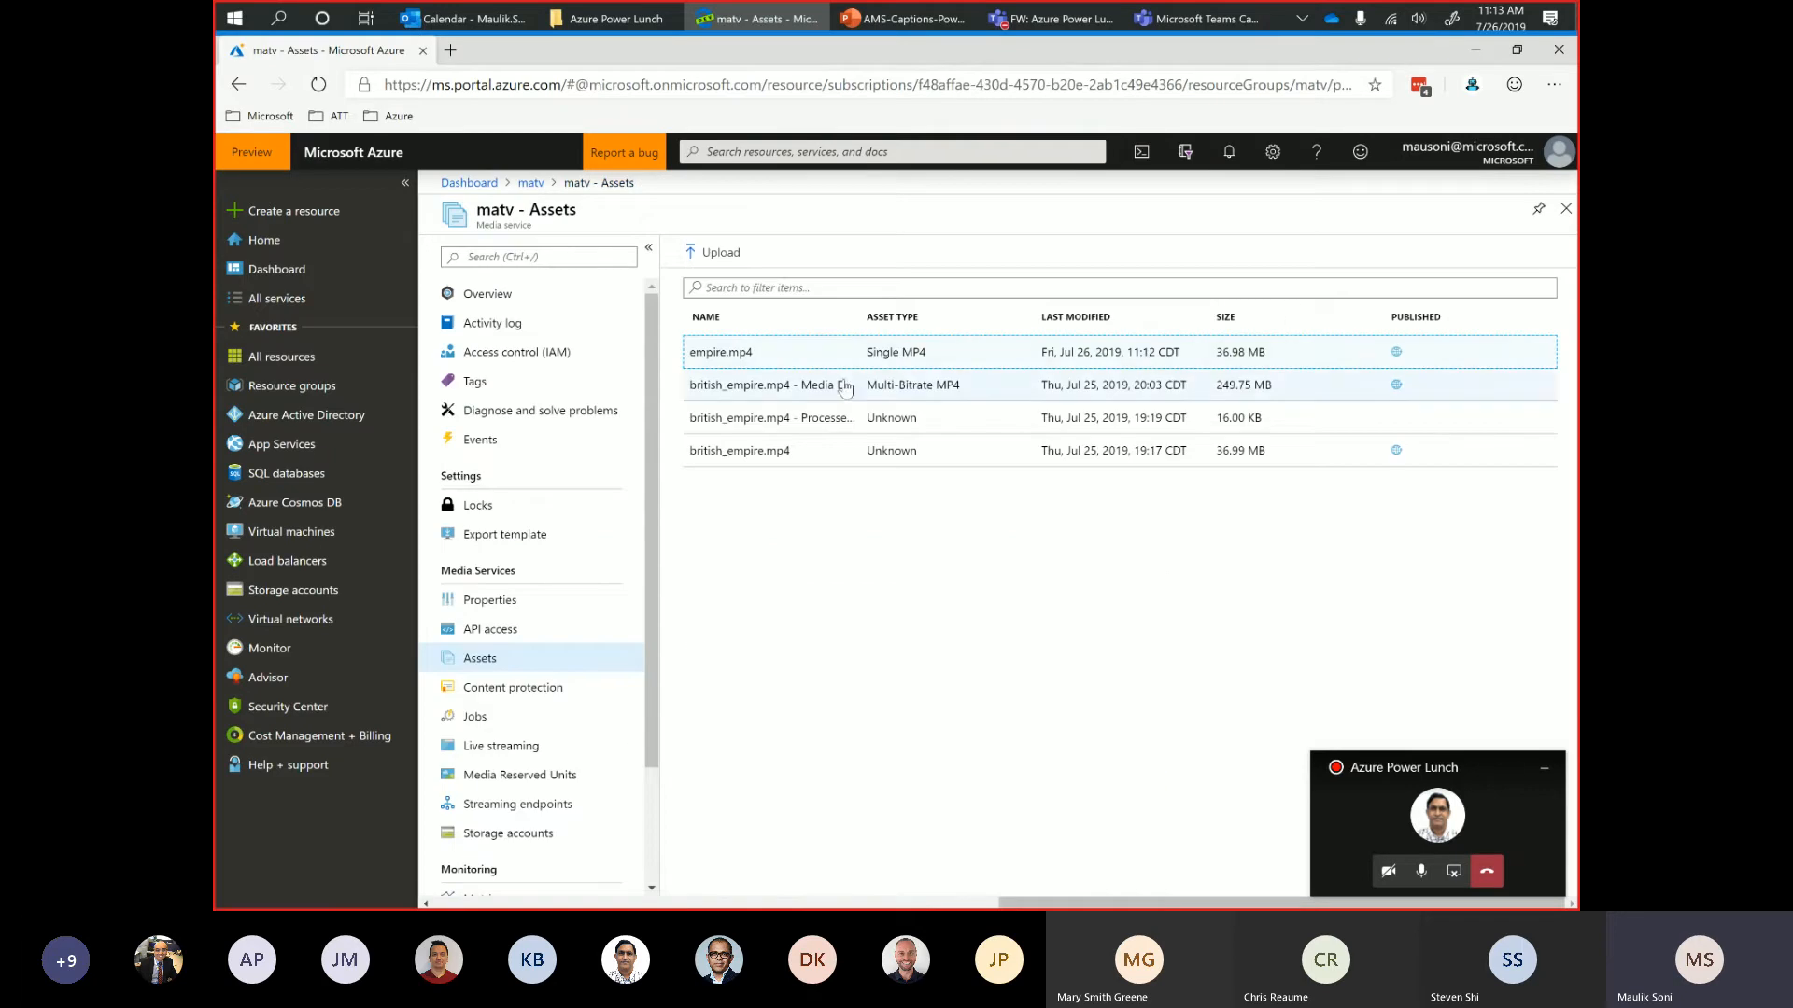
{"action": "left_click", "coordinate": [717, 353]}
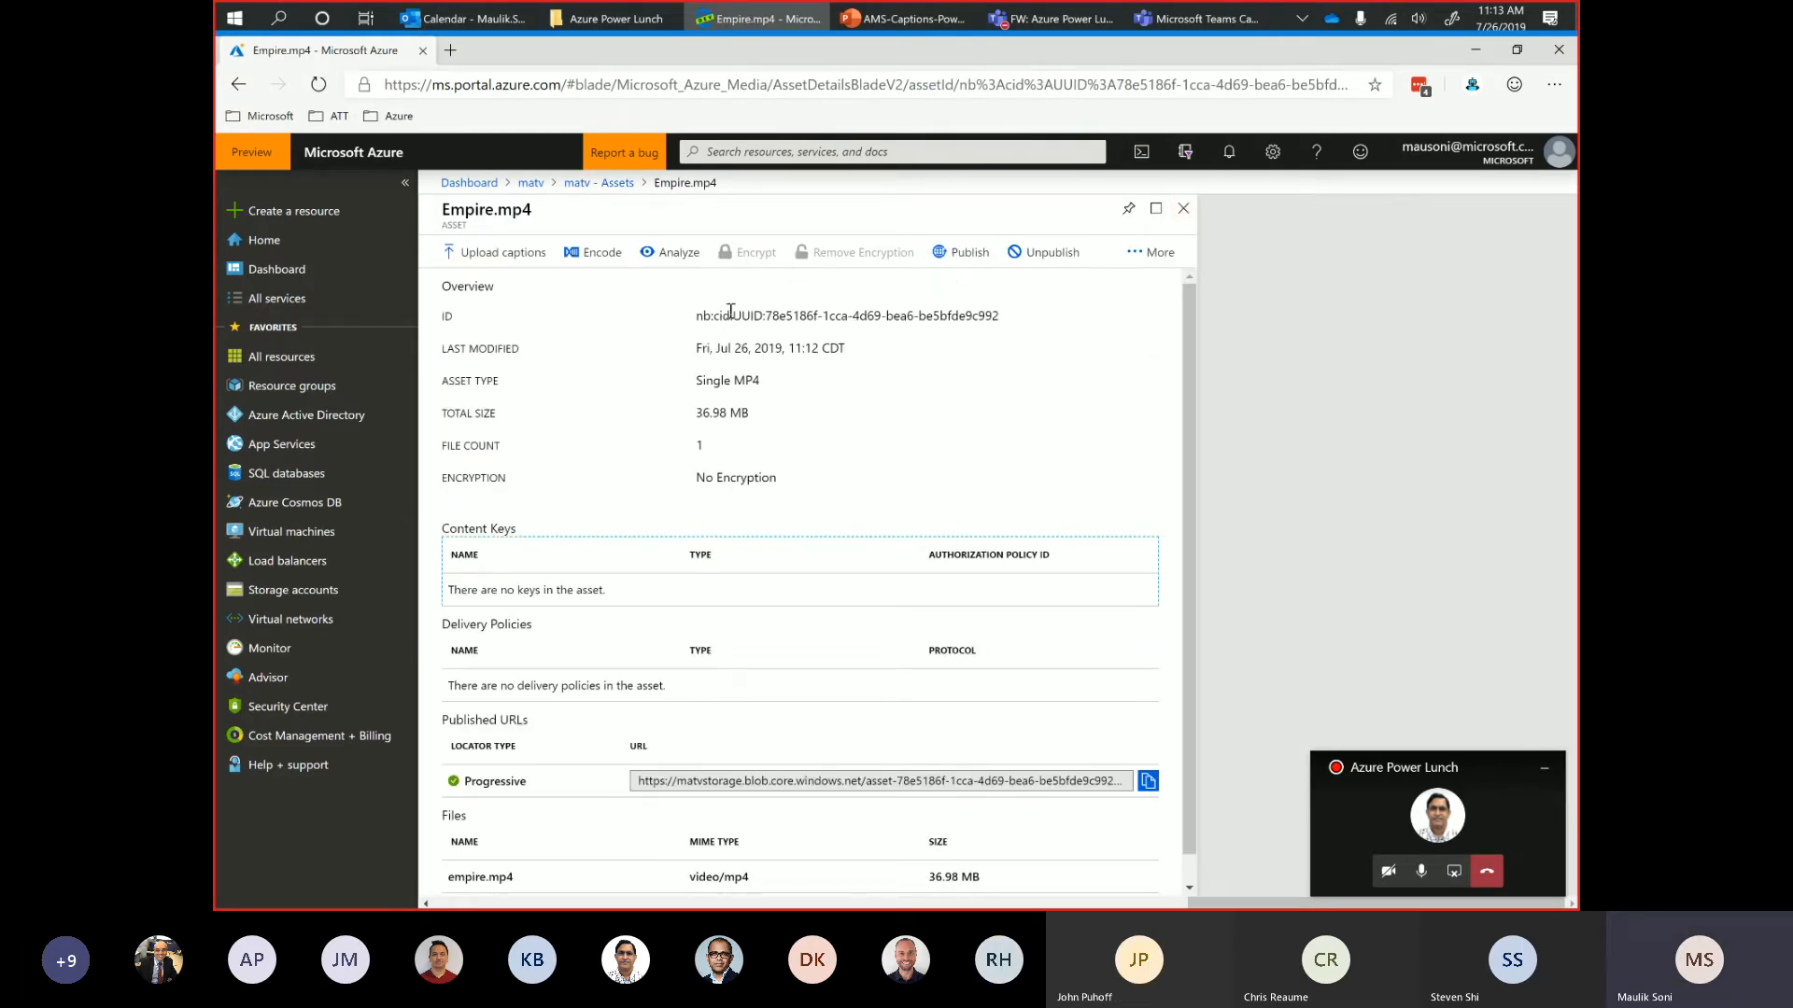
{"action": "scroll", "coordinate": [705, 532], "scroll_direction": "down", "scroll_amount": 1}
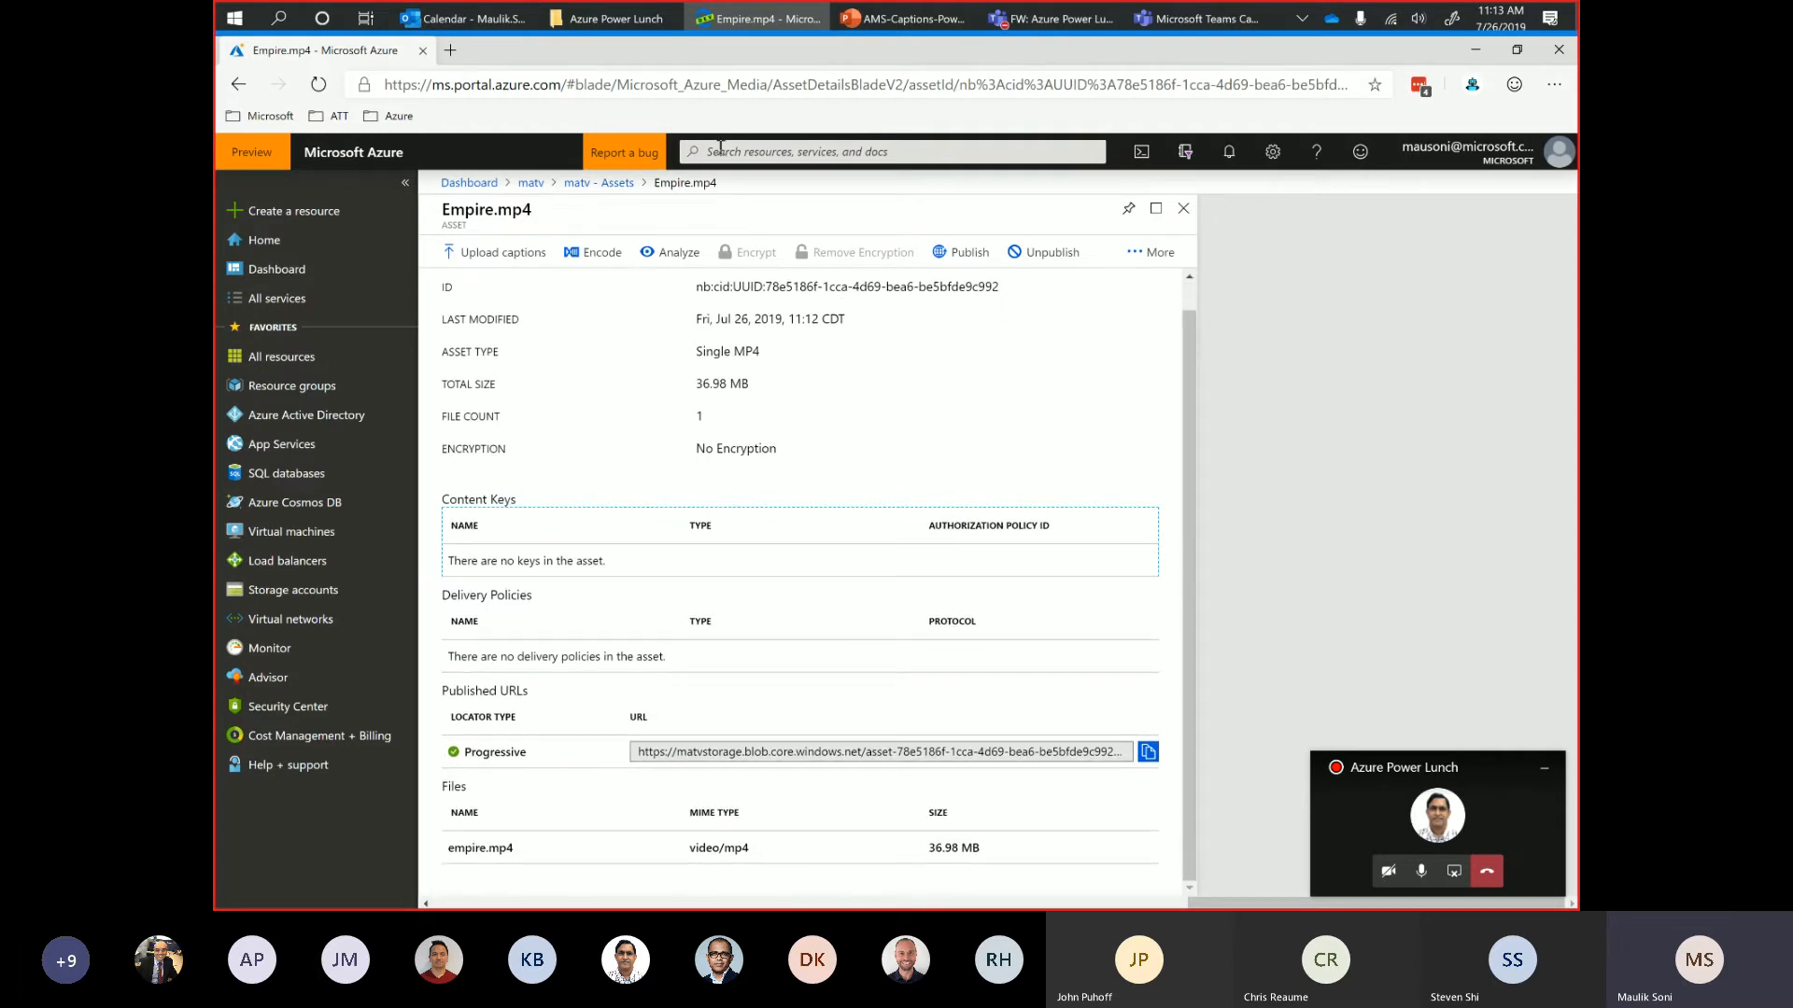
{"action": "left_click", "coordinate": [670, 254]}
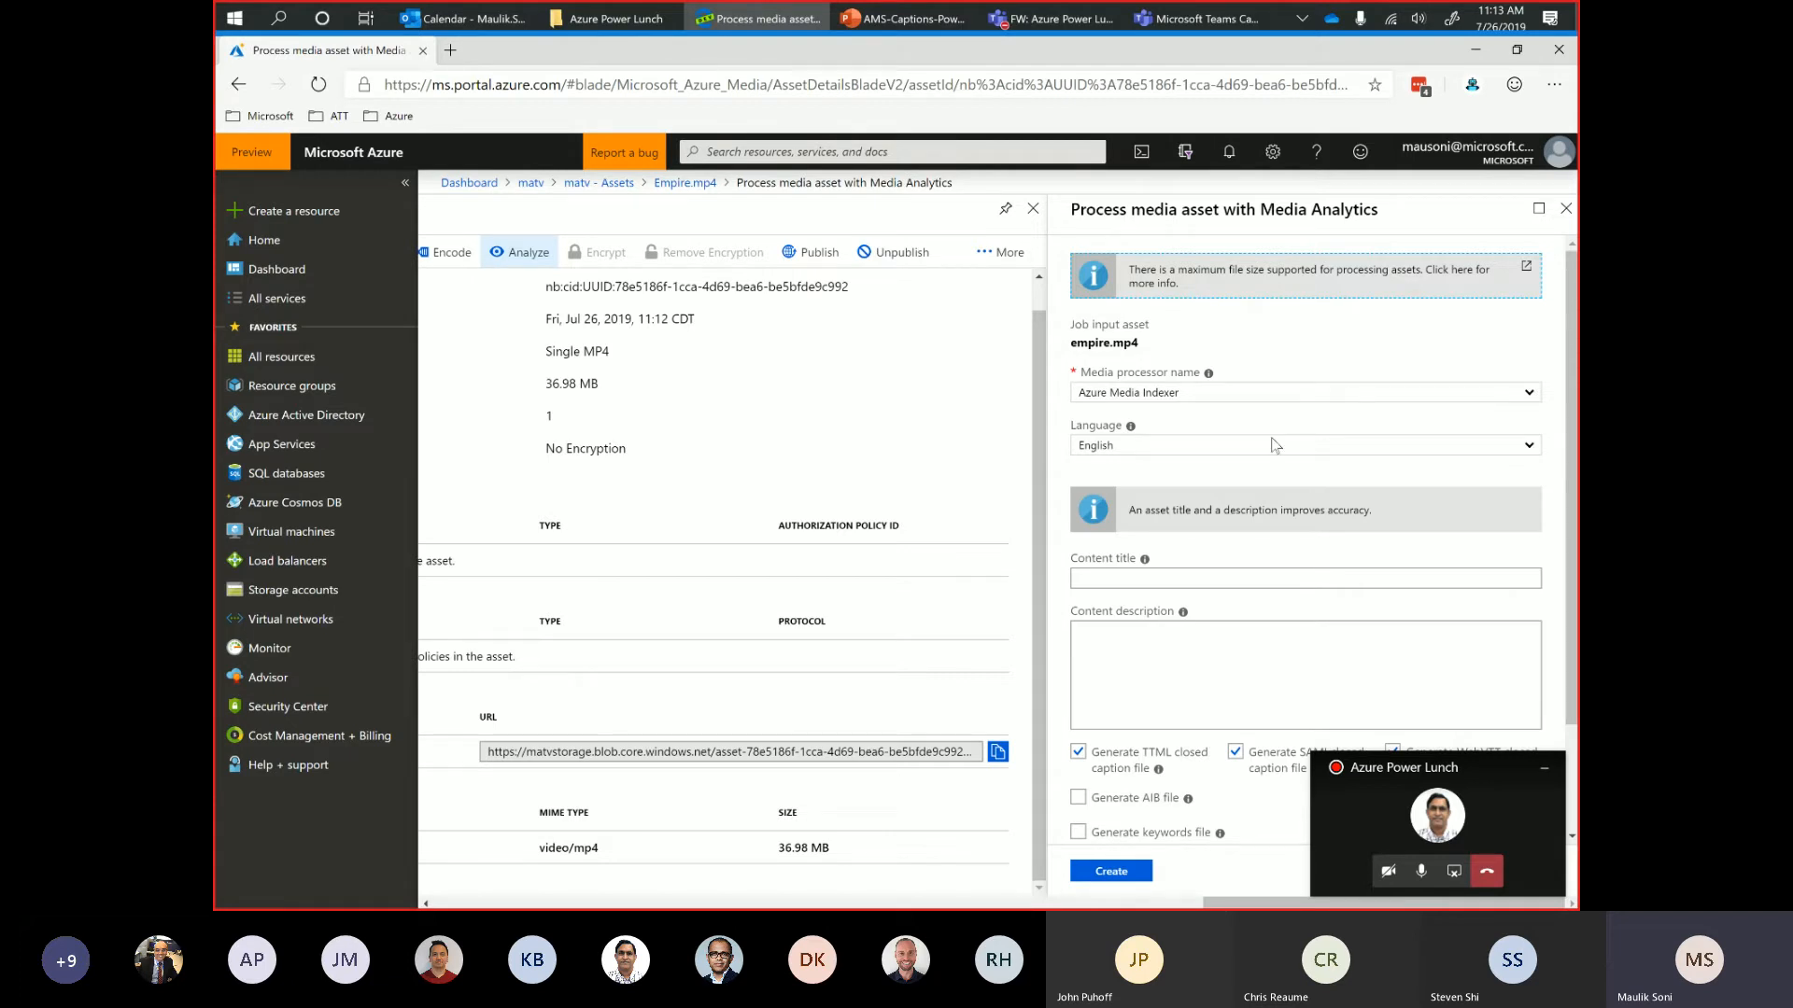
{"action": "left_click_drag", "start_coordinate": [1571, 320], "coordinate": [1570, 422]}
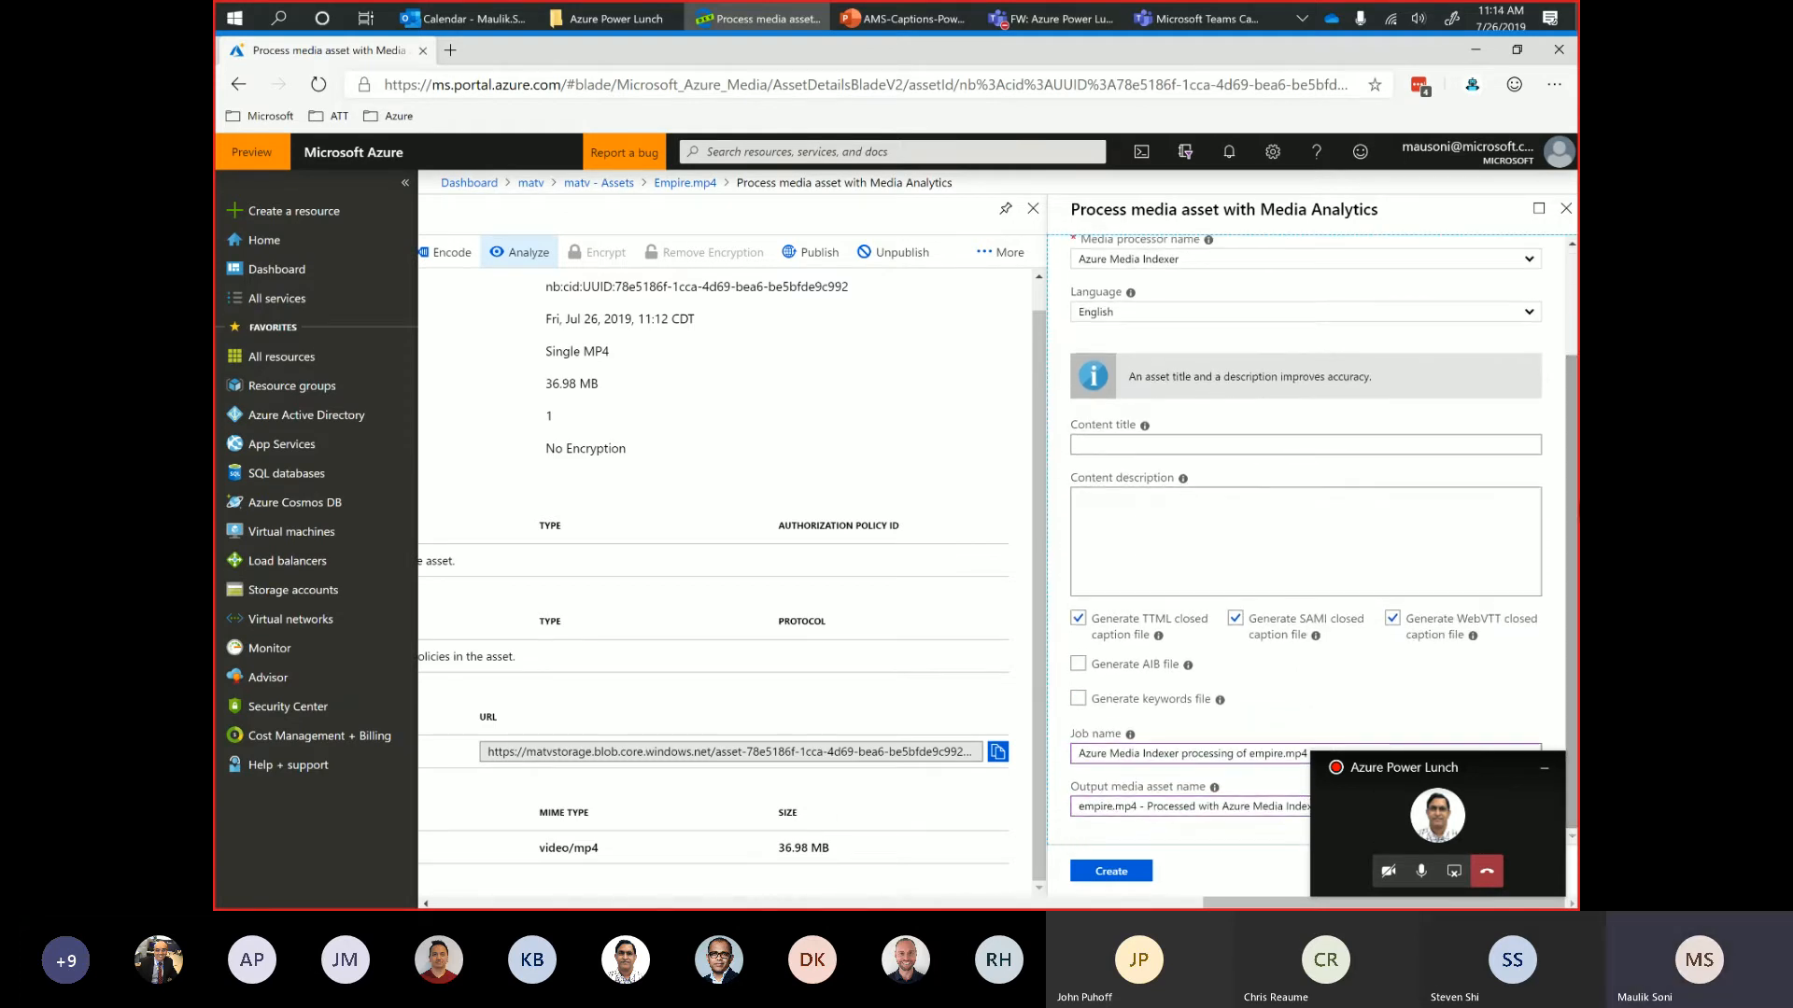
{"action": "left_click", "coordinate": [1571, 294]}
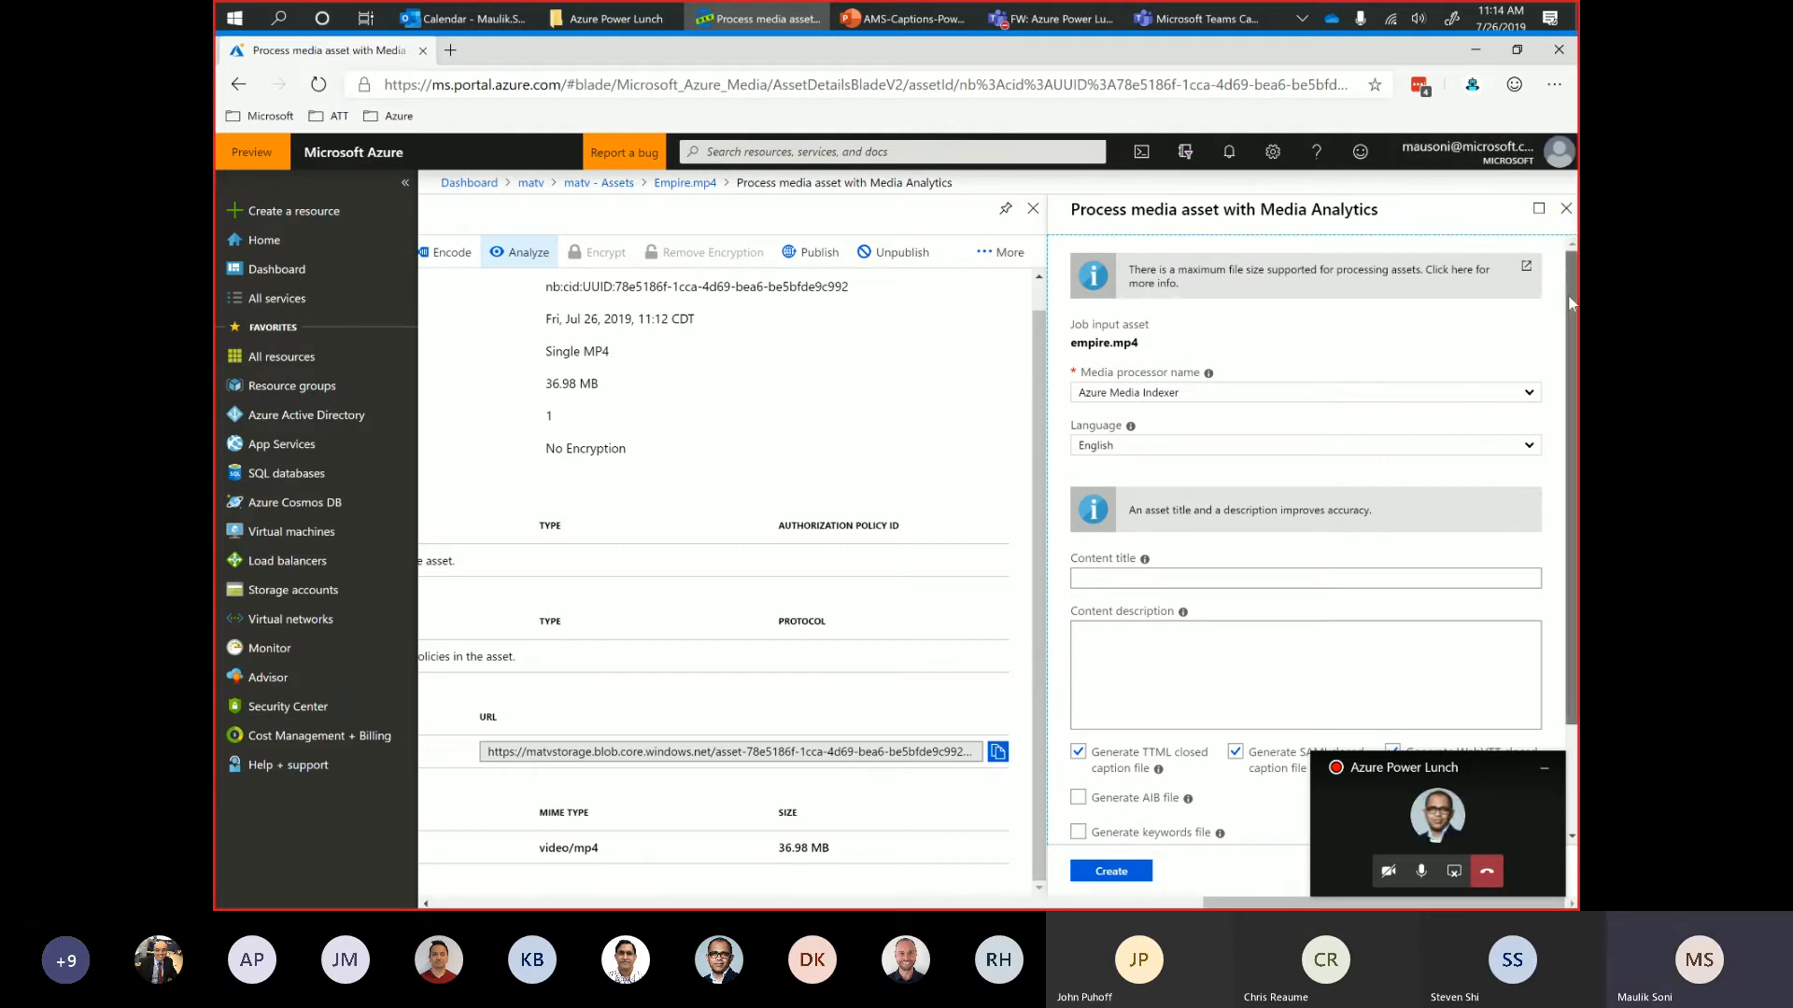
{"action": "scroll", "coordinate": [1265, 492], "scroll_direction": "down", "scroll_amount": 1}
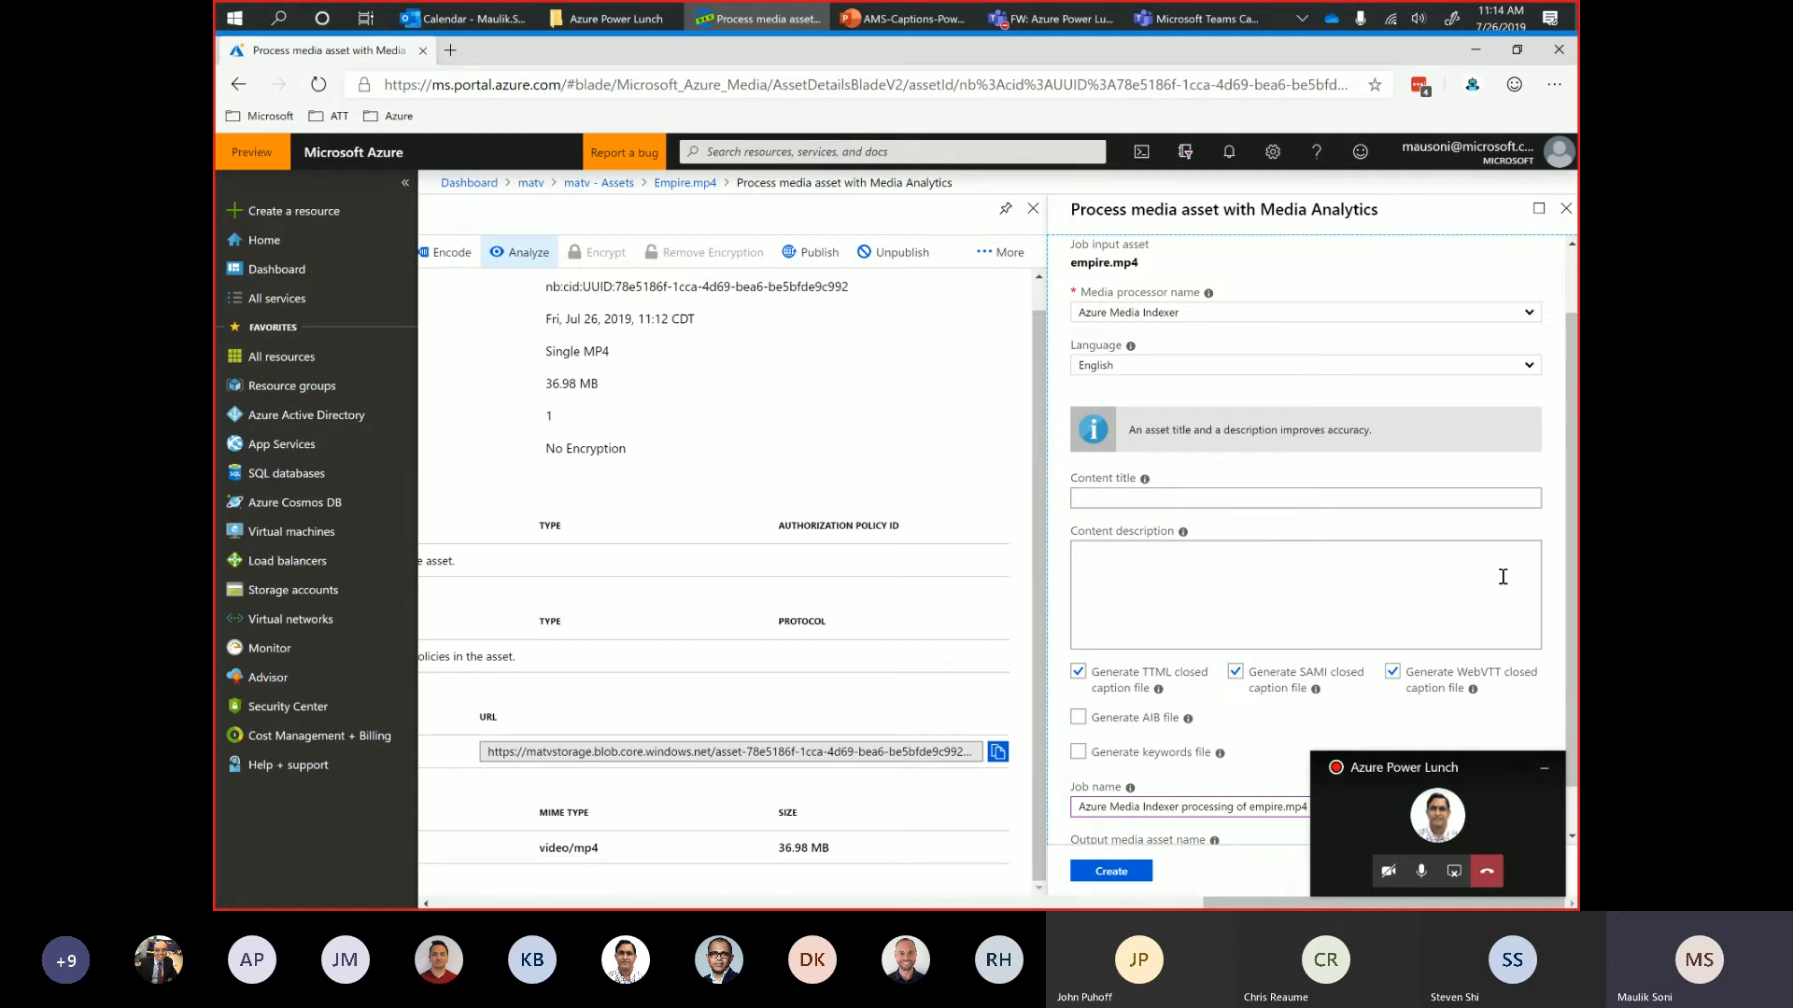
{"action": "scroll", "coordinate": [1571, 529], "scroll_direction": "down", "scroll_amount": 1}
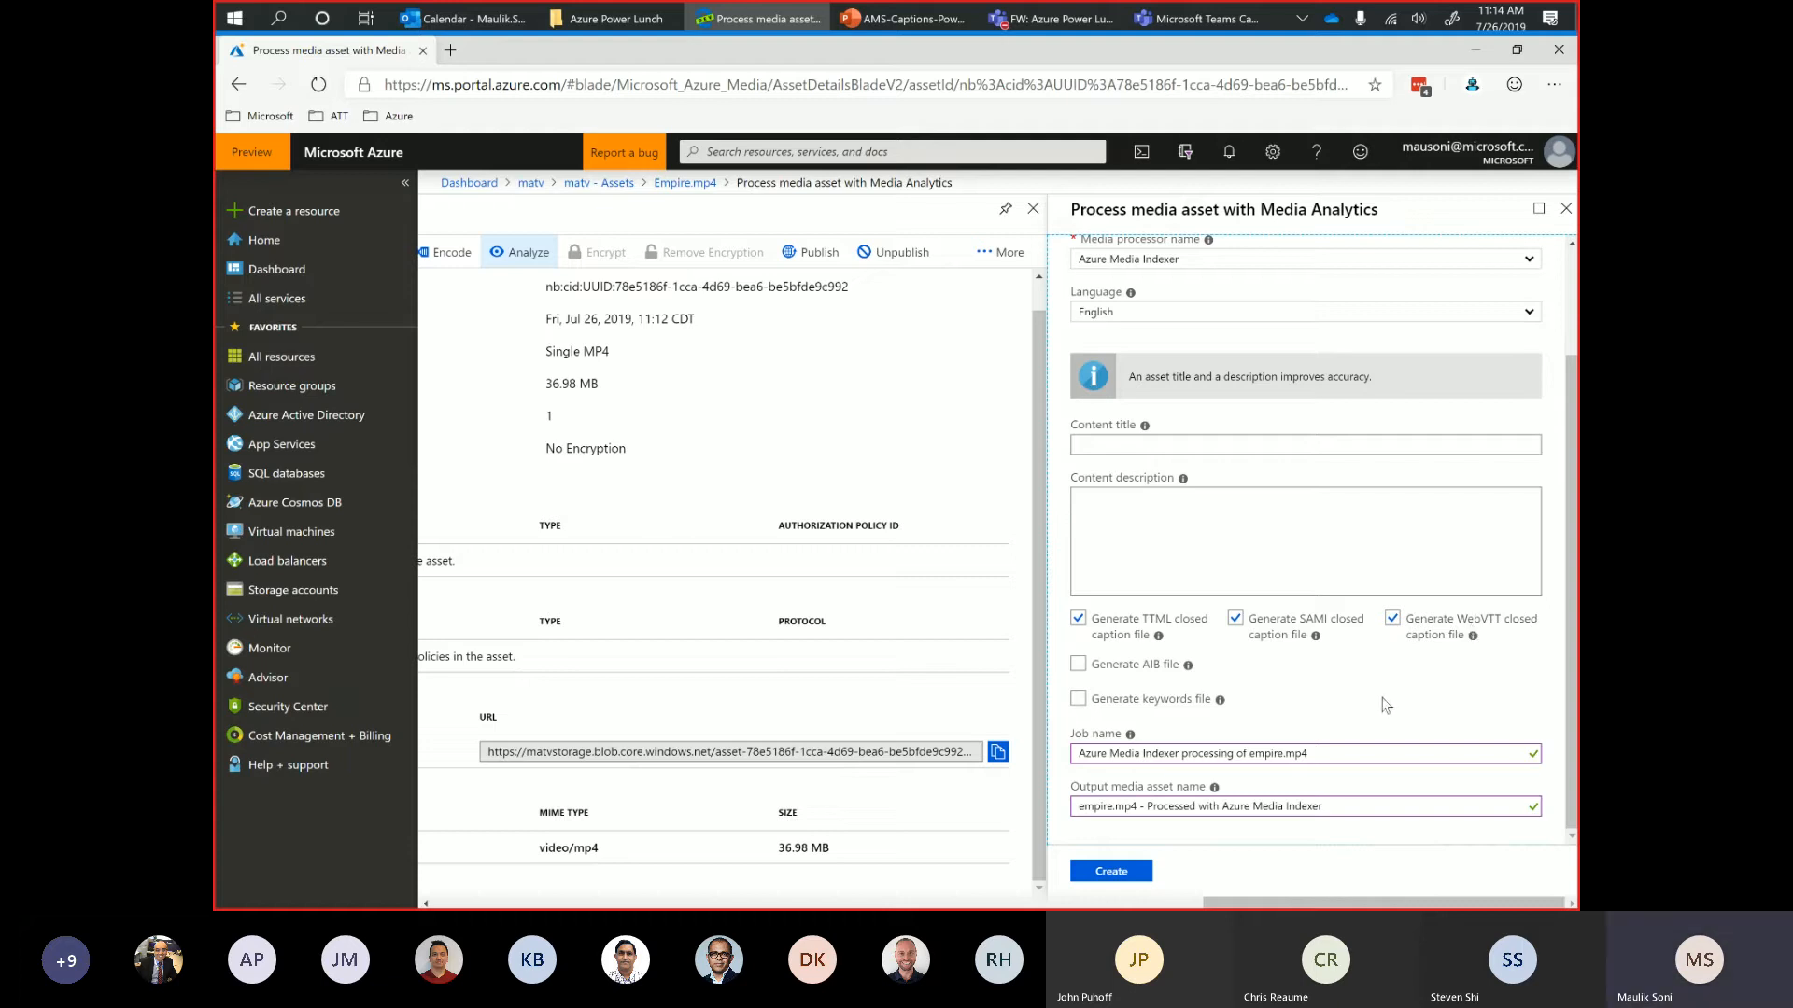
{"action": "left_click", "coordinate": [1113, 873]}
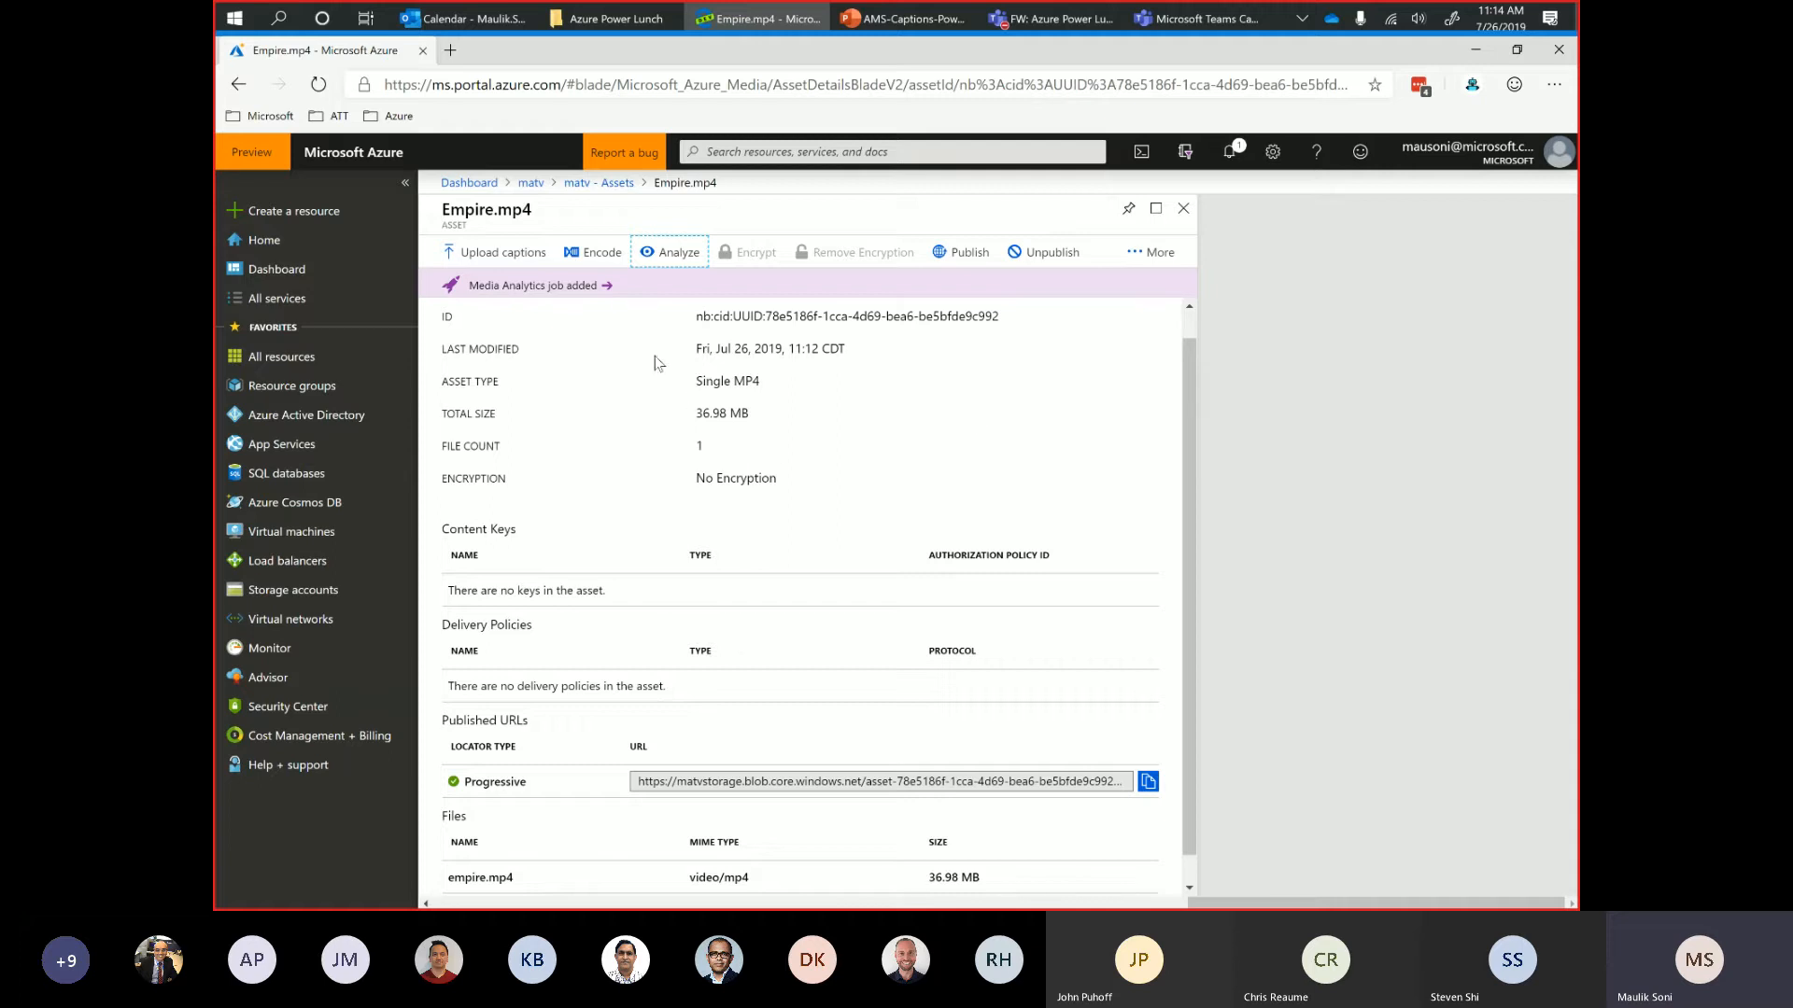
Examine the progress of the added Media Analytics job and return to the asset list.
{"action": "left_click", "coordinate": [541, 288]}
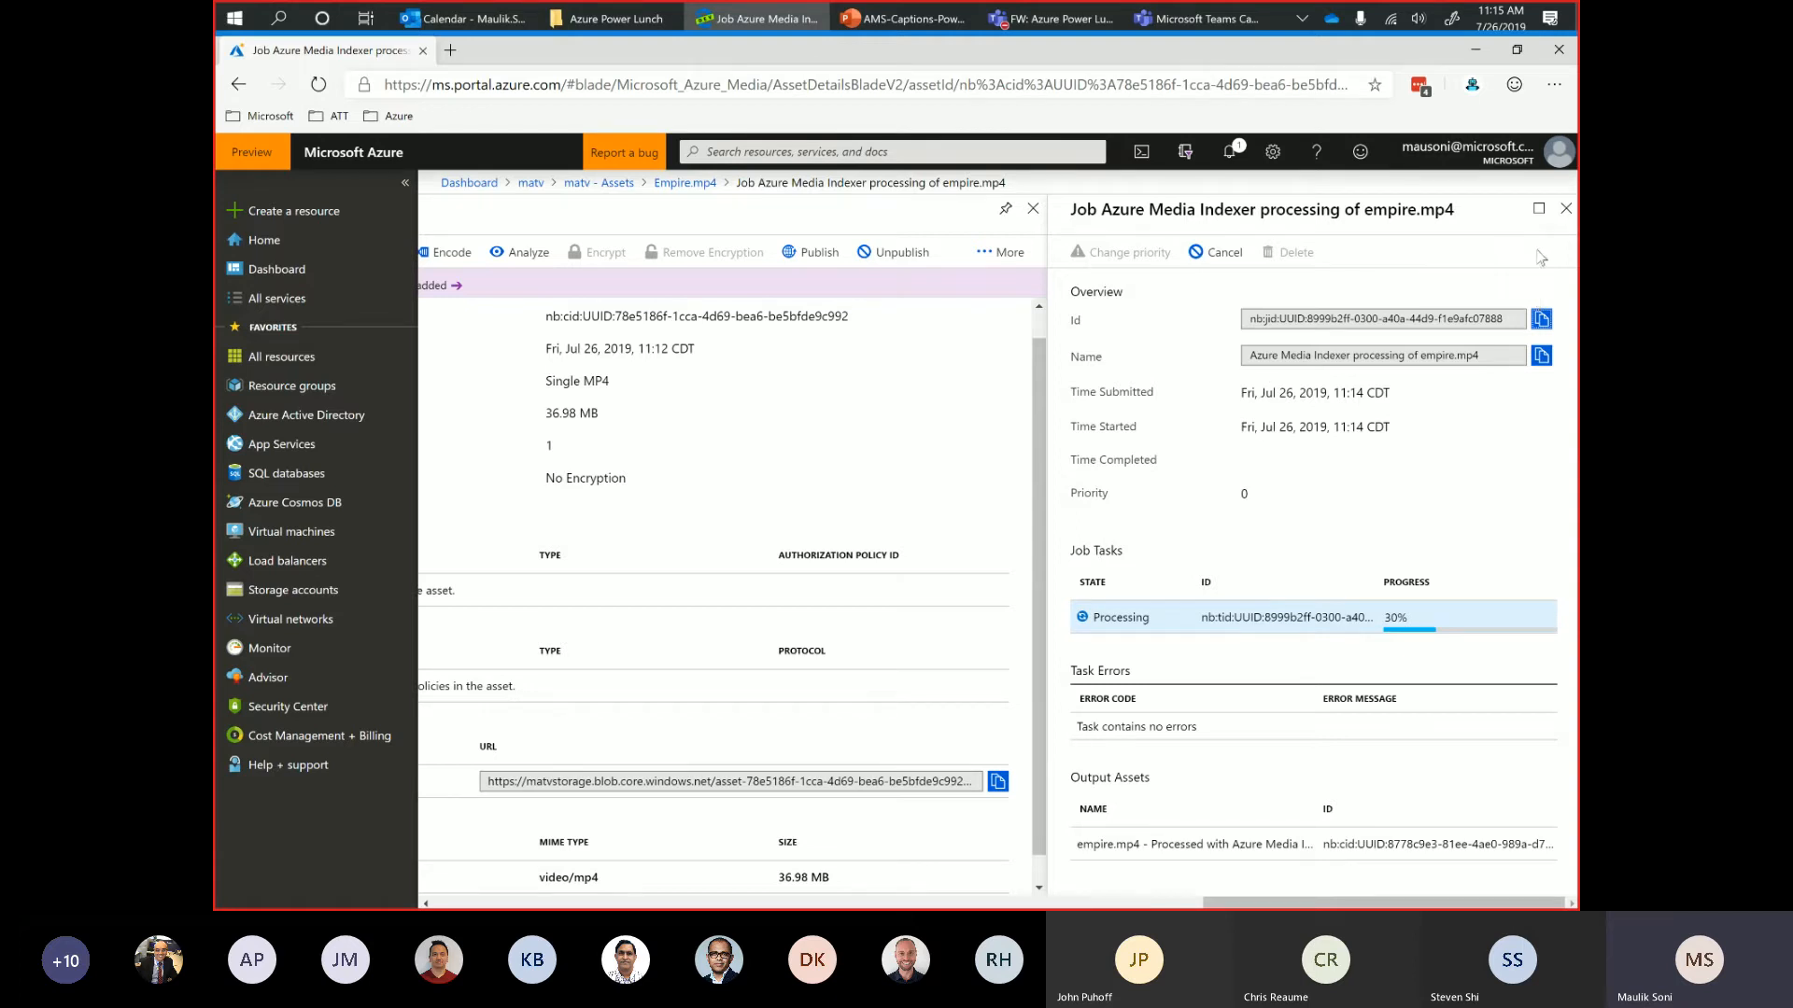
{"action": "left_click", "coordinate": [1566, 213]}
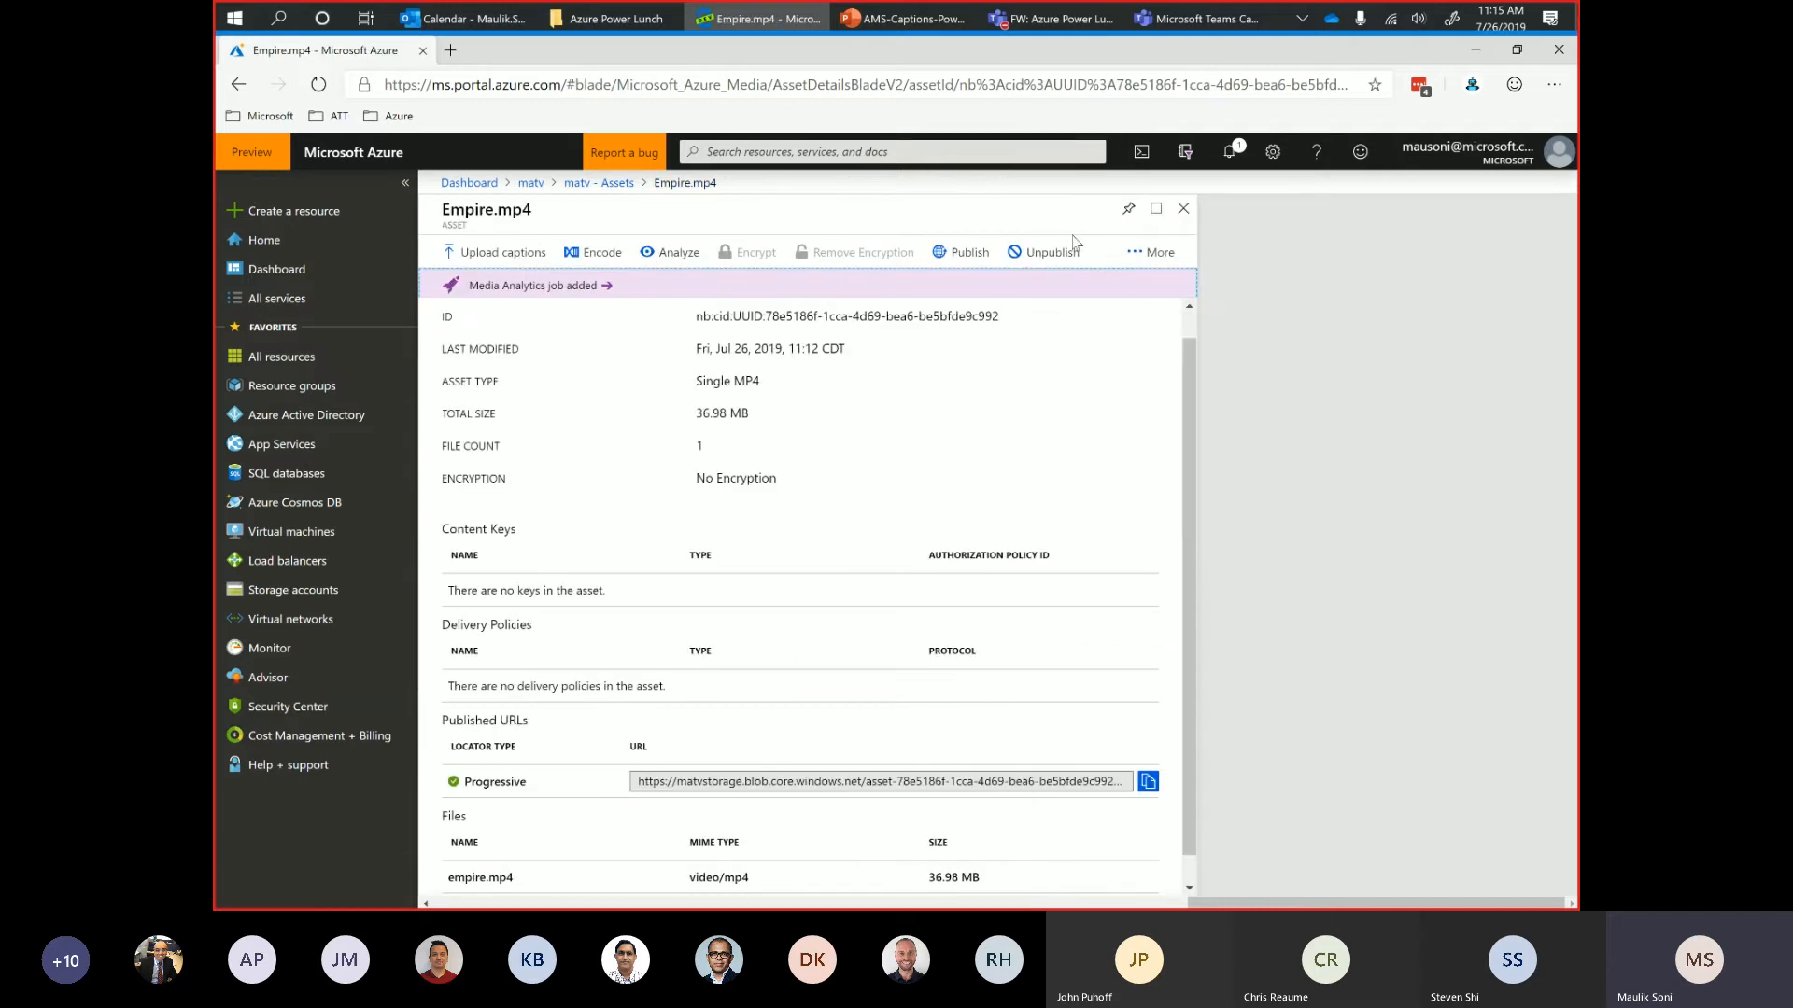
{"action": "left_click", "coordinate": [1183, 210]}
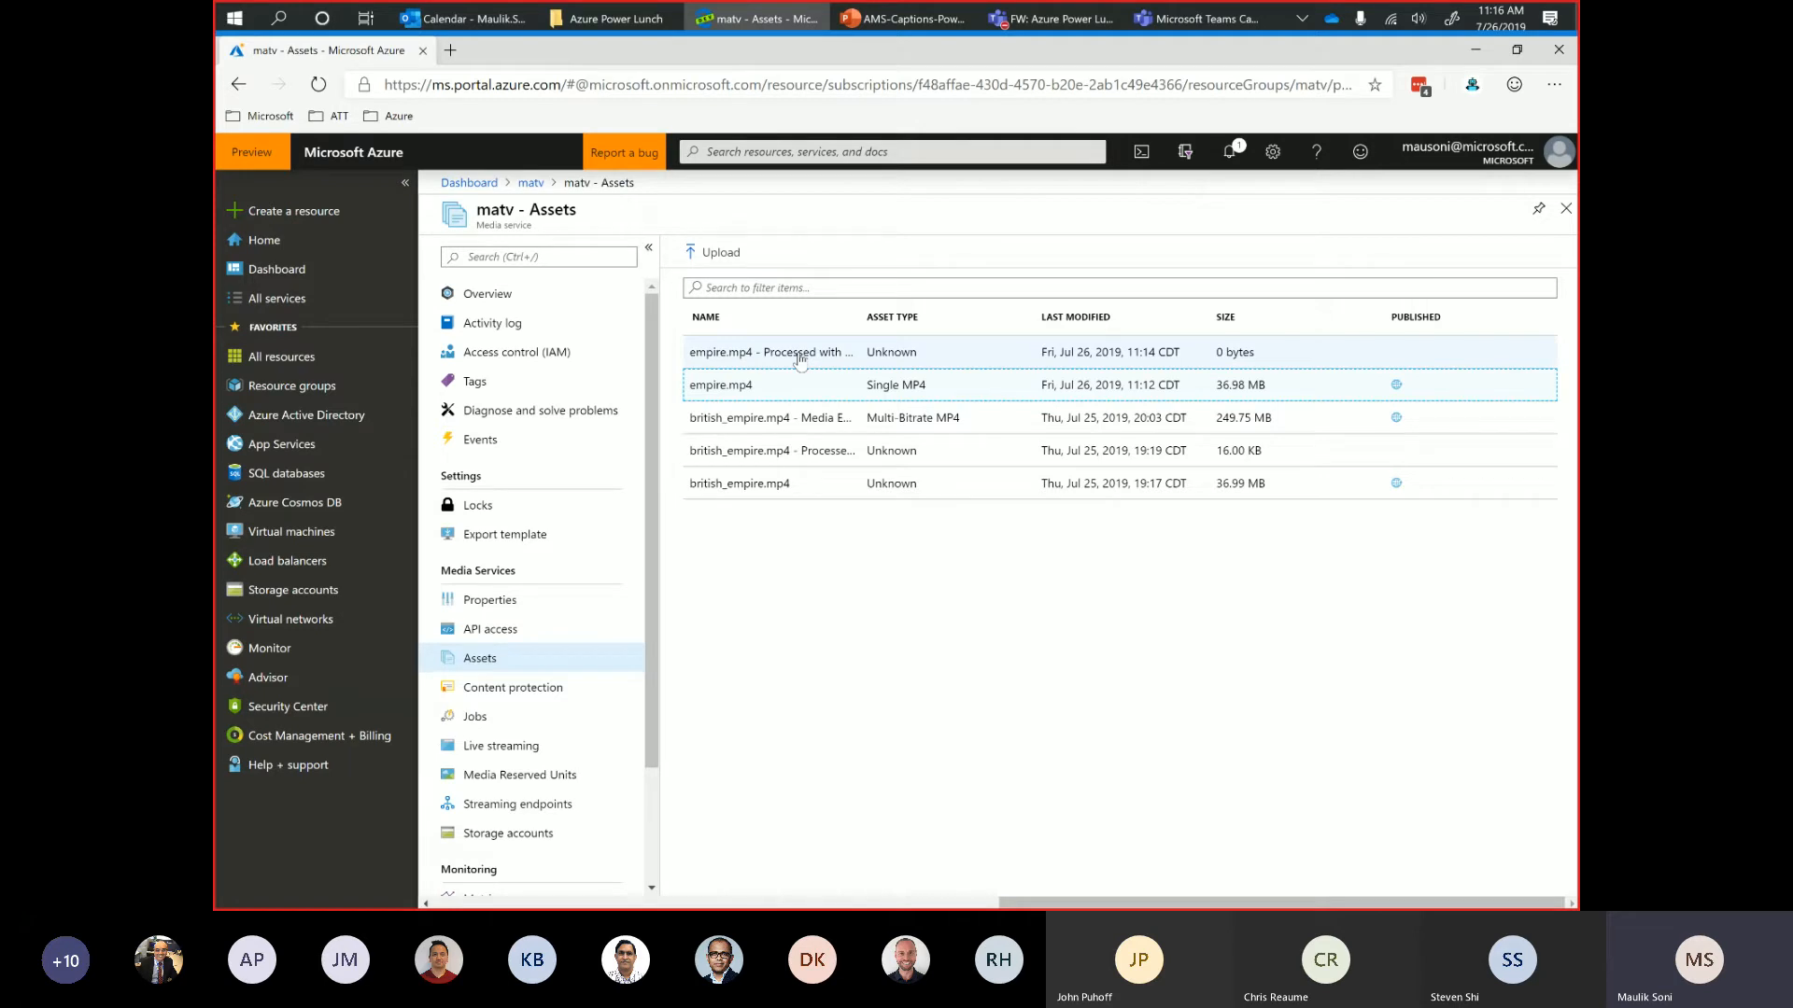
Create an encoding job for the empire.mp4 asset using Media Encoder Standard with the Content Adaptive Multiple Bitrate MP4 preset.
{"action": "left_click", "coordinate": [732, 393]}
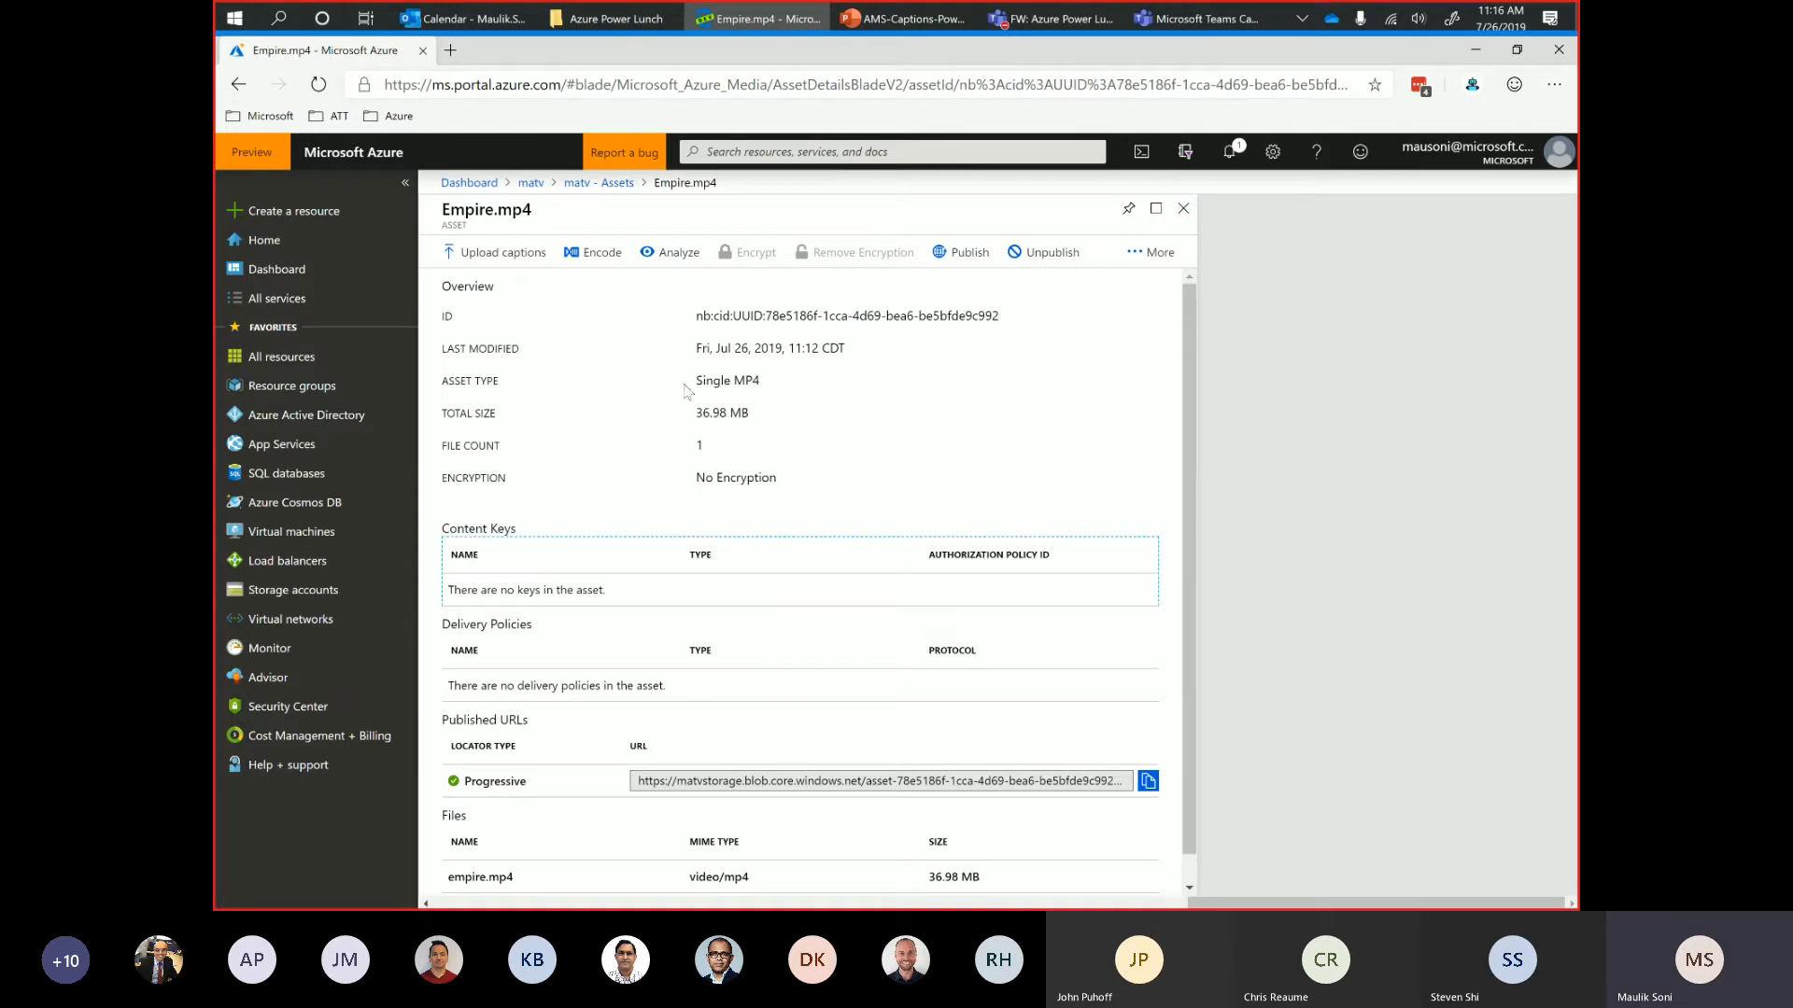
{"action": "scroll", "coordinate": [745, 556], "scroll_direction": "down", "scroll_amount": 1}
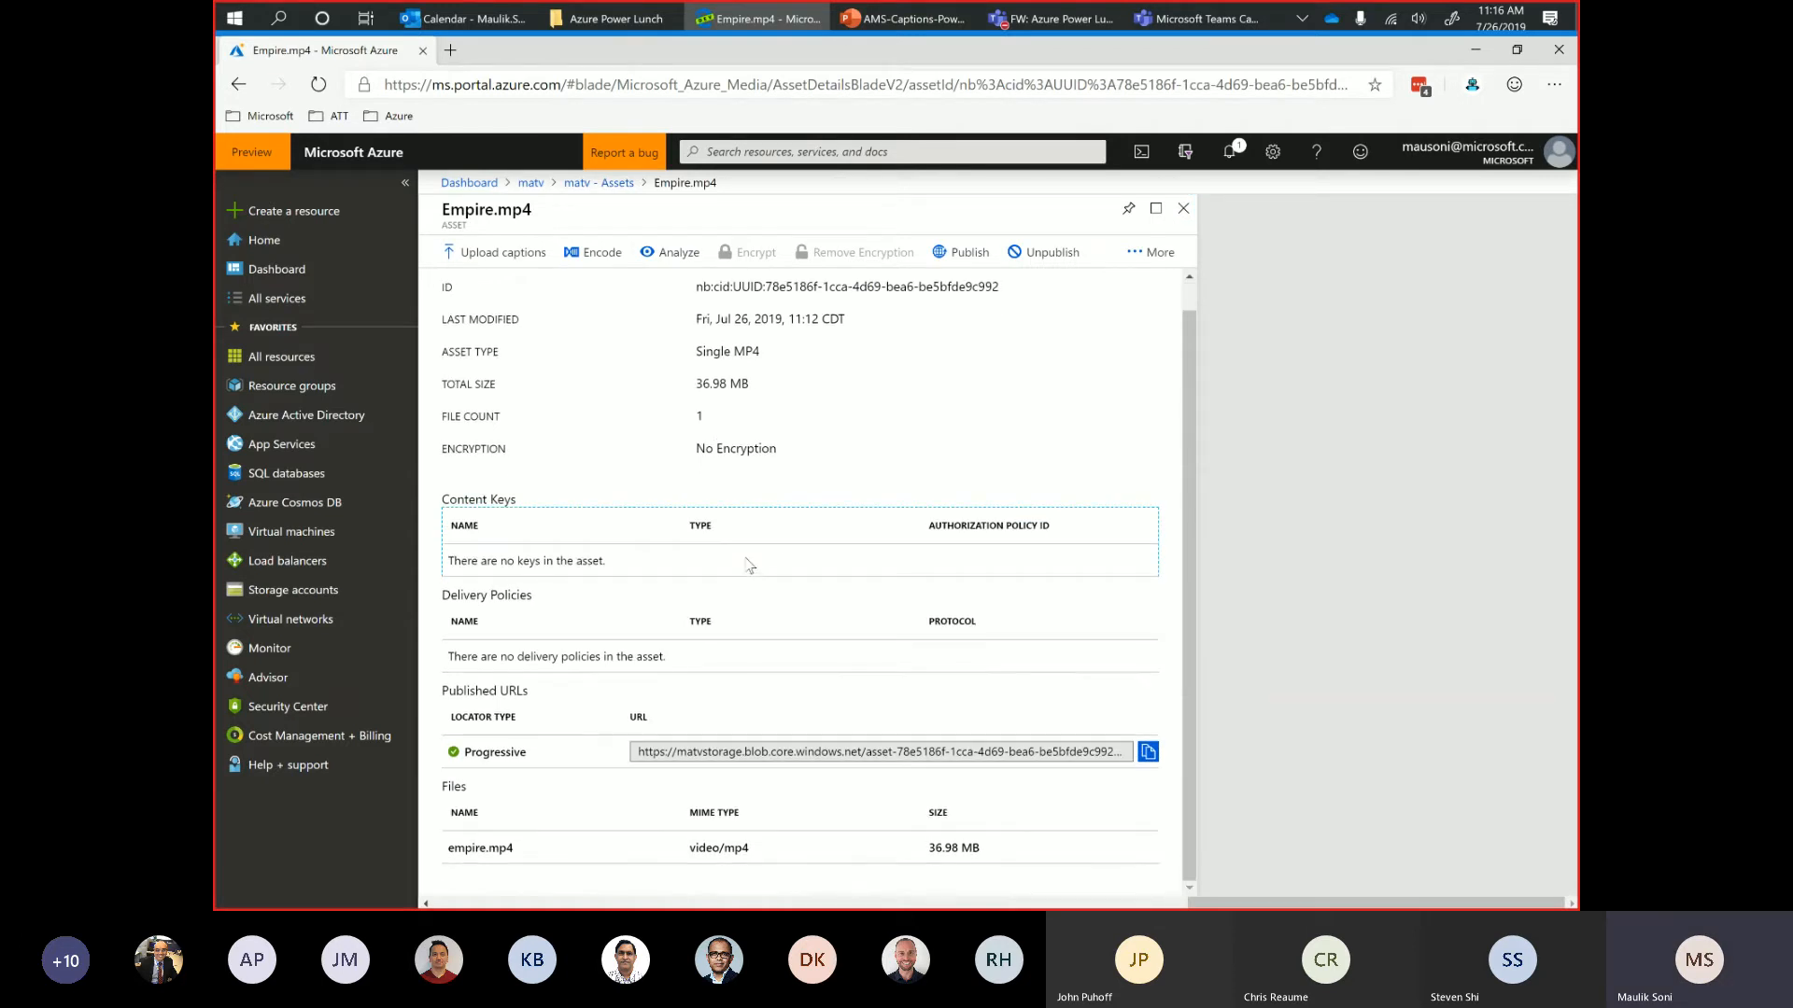
{"action": "left_click", "coordinate": [592, 256]}
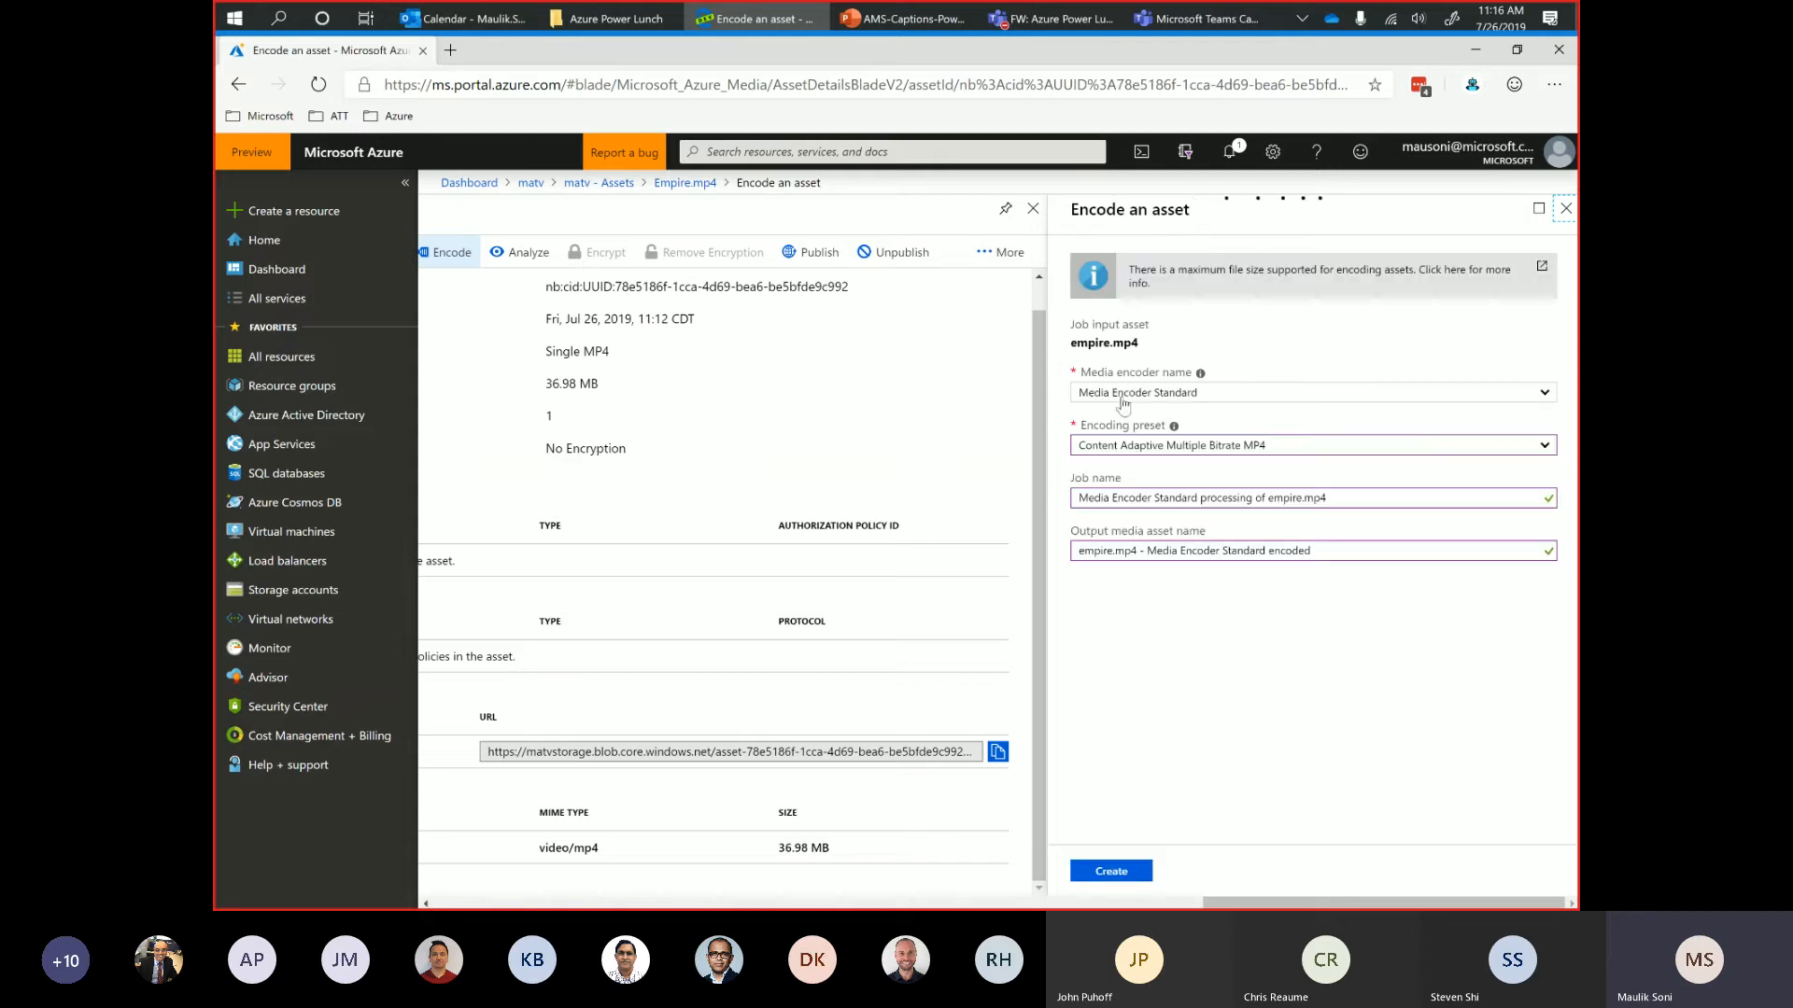
{"action": "key", "text": "Tab"}
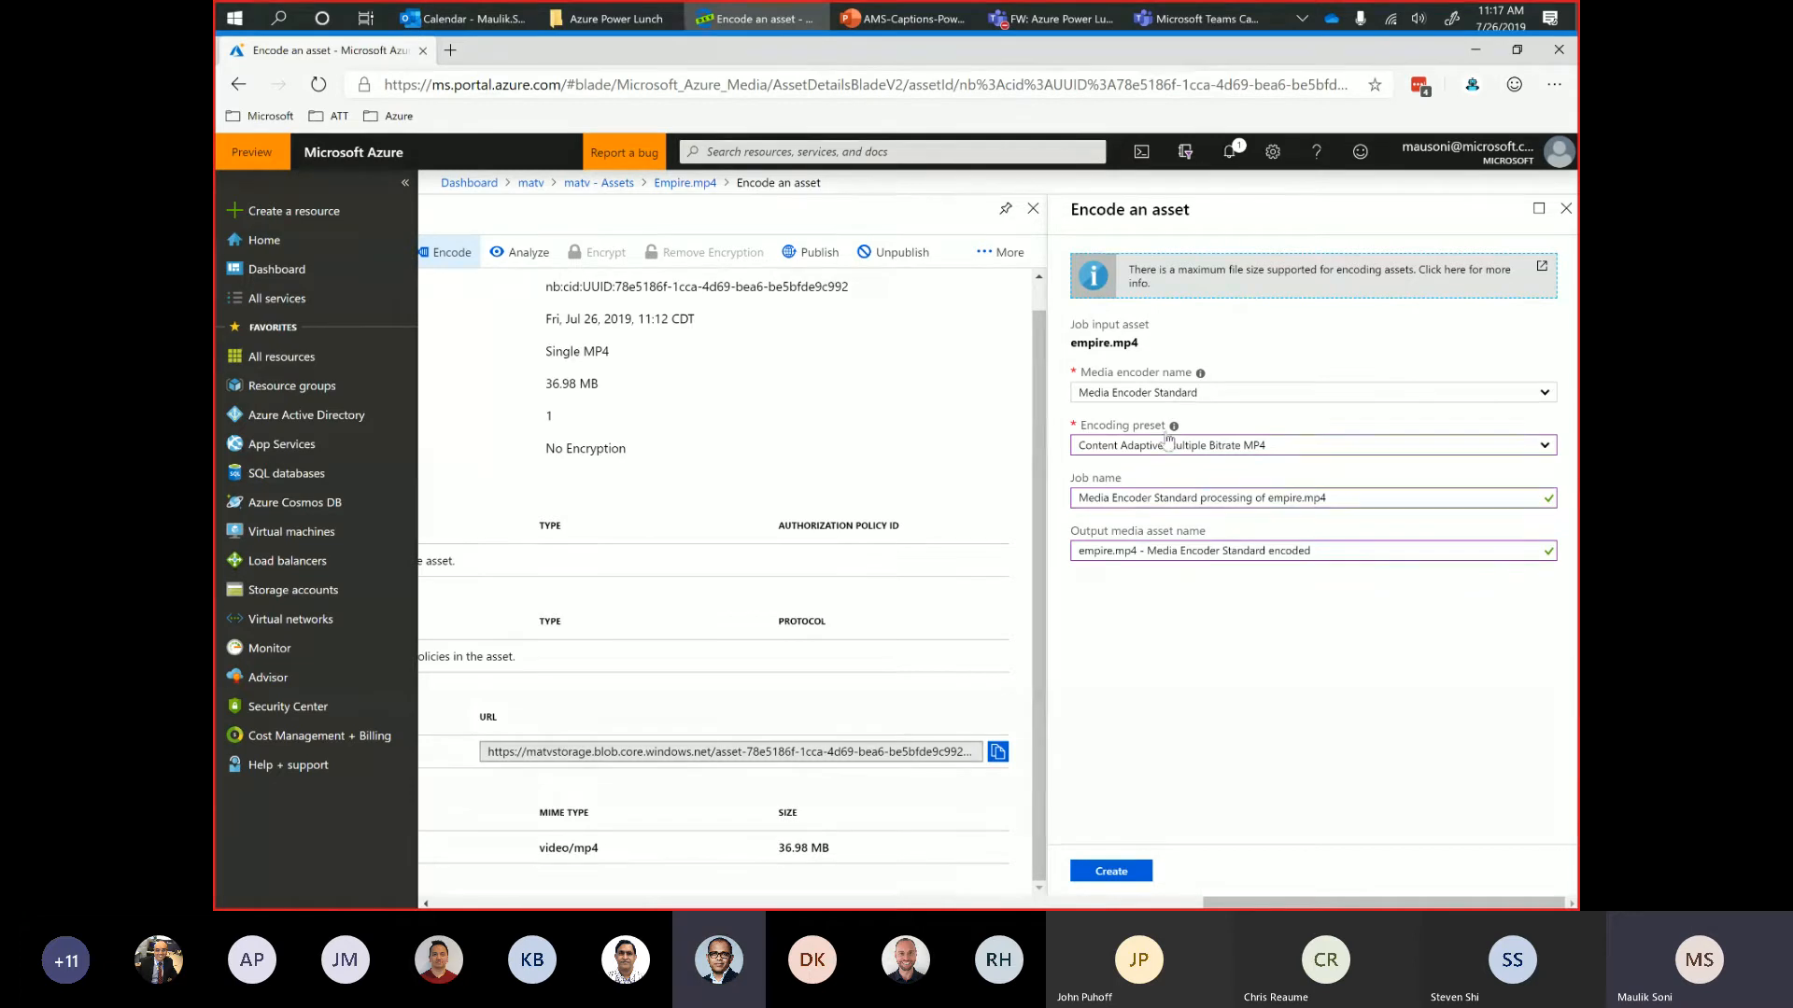
{"action": "left_click", "coordinate": [1161, 448]}
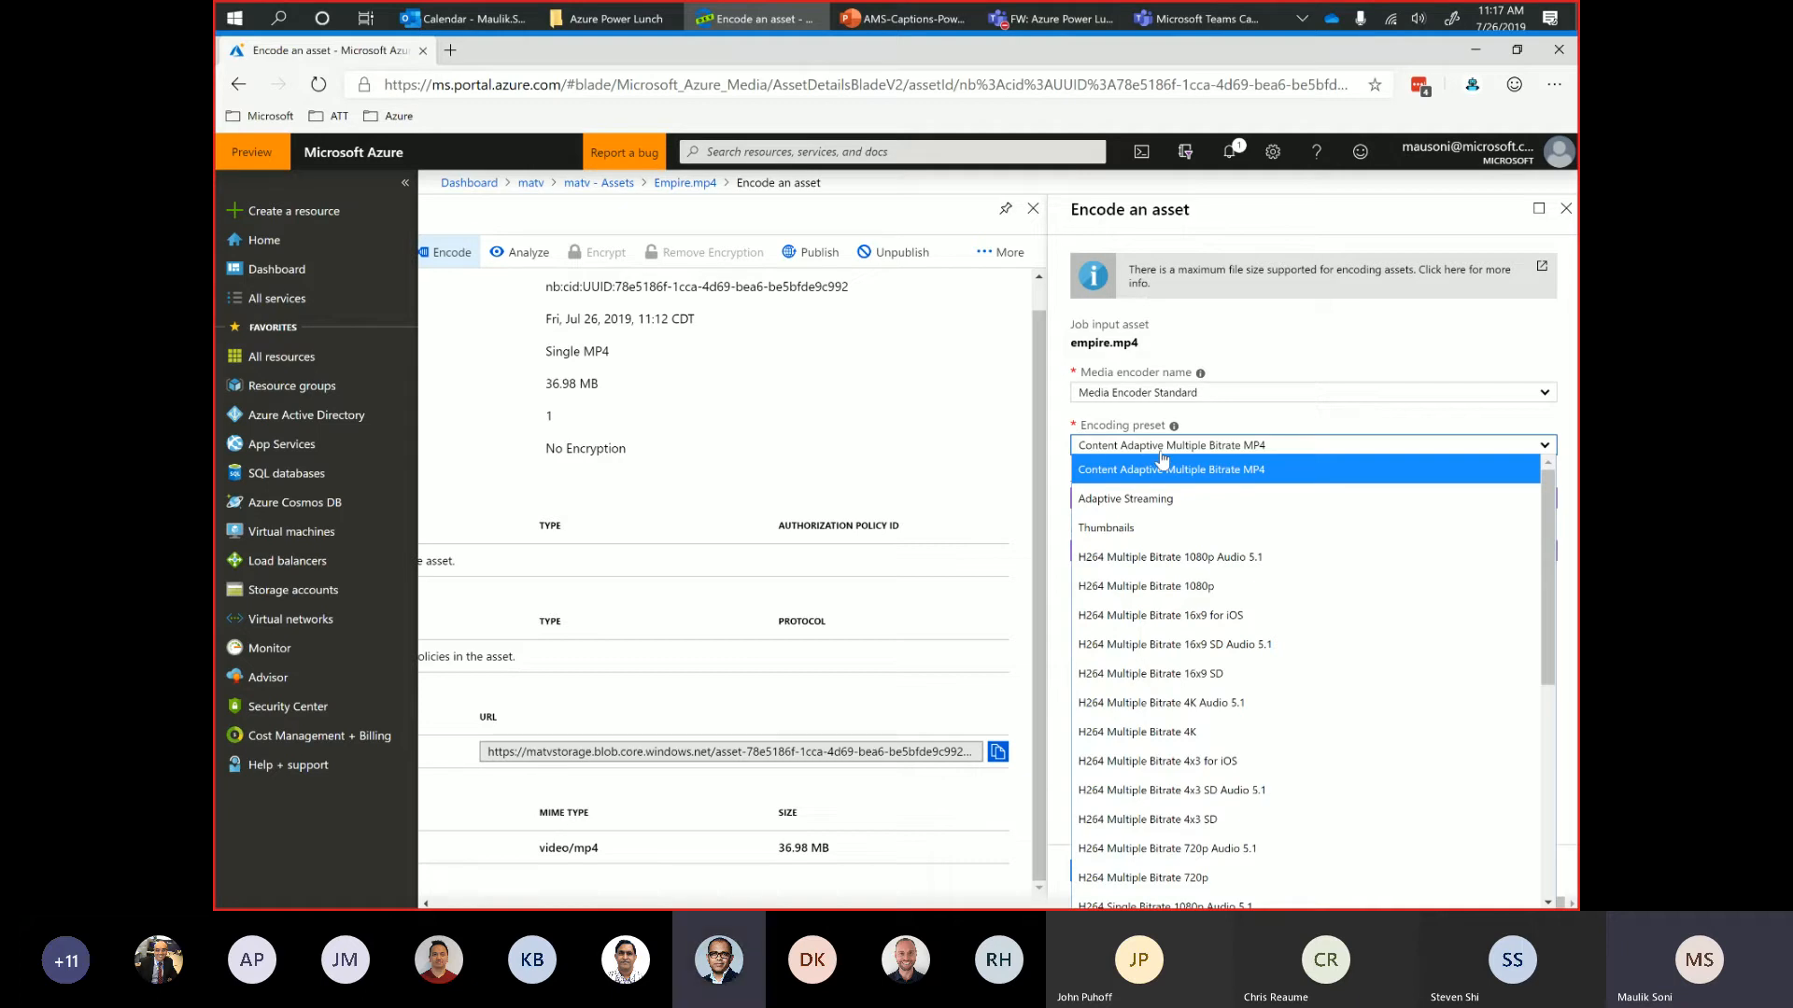
{"action": "left_click", "coordinate": [1163, 462]}
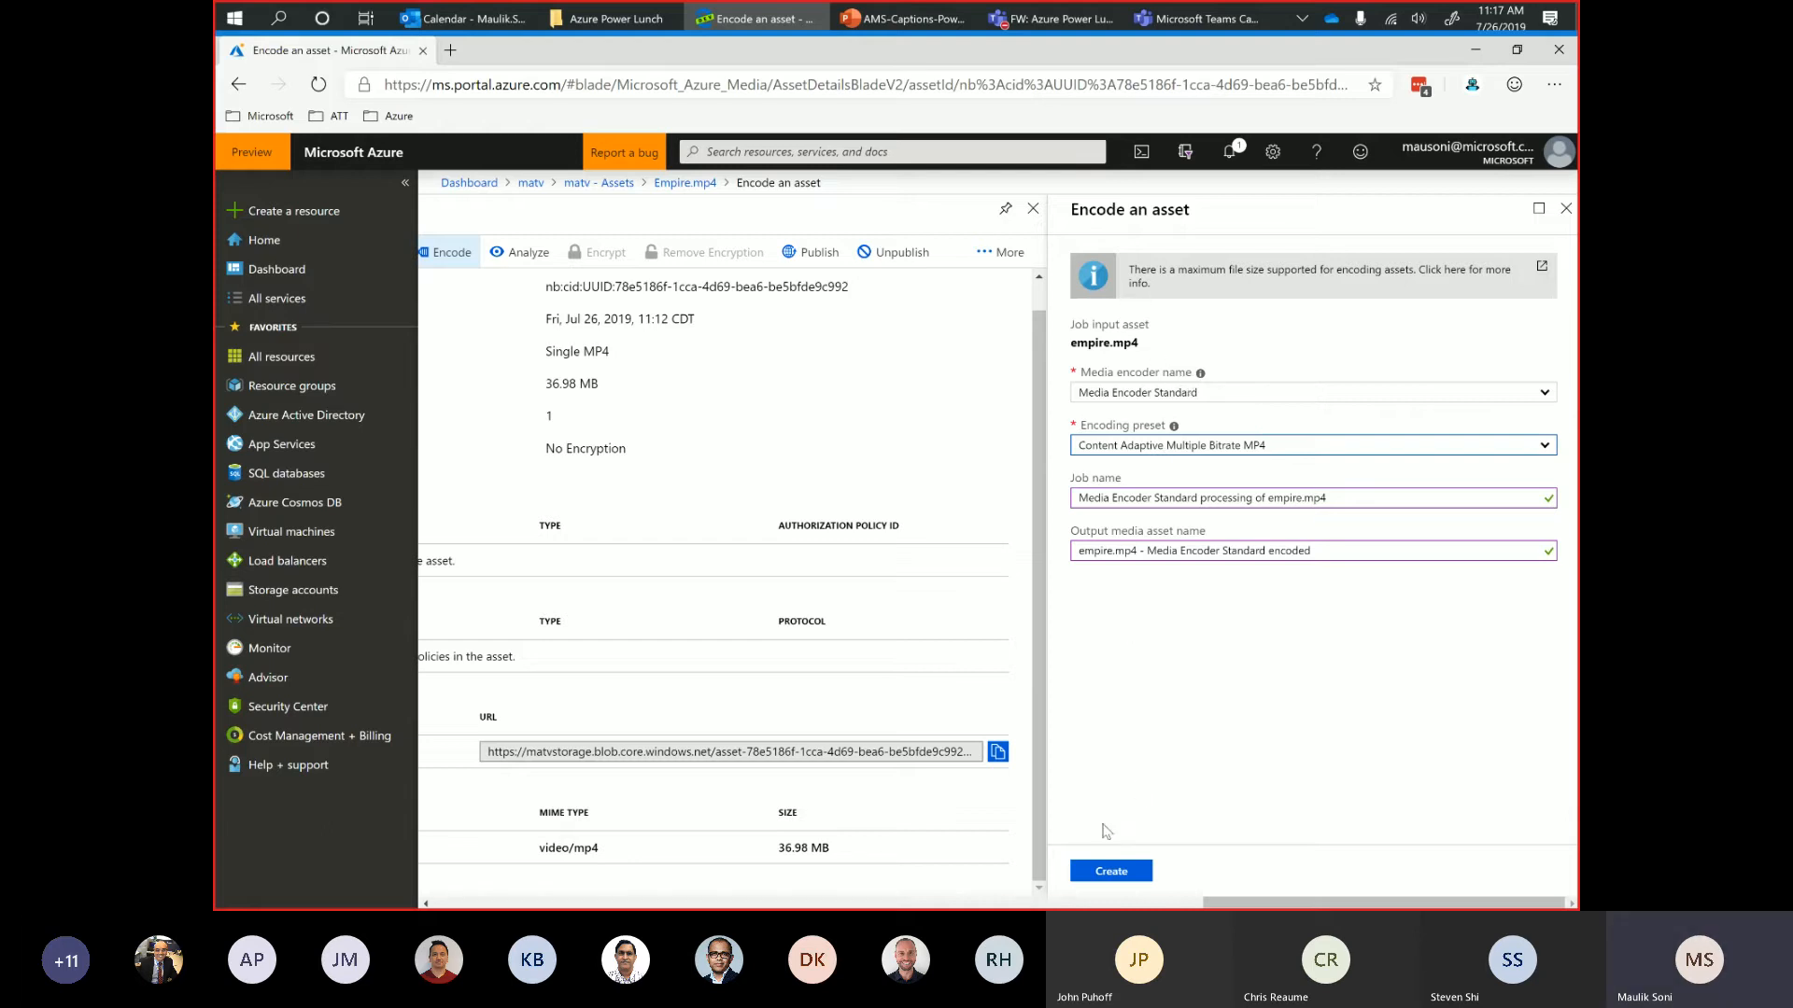
{"action": "left_click", "coordinate": [1110, 871]}
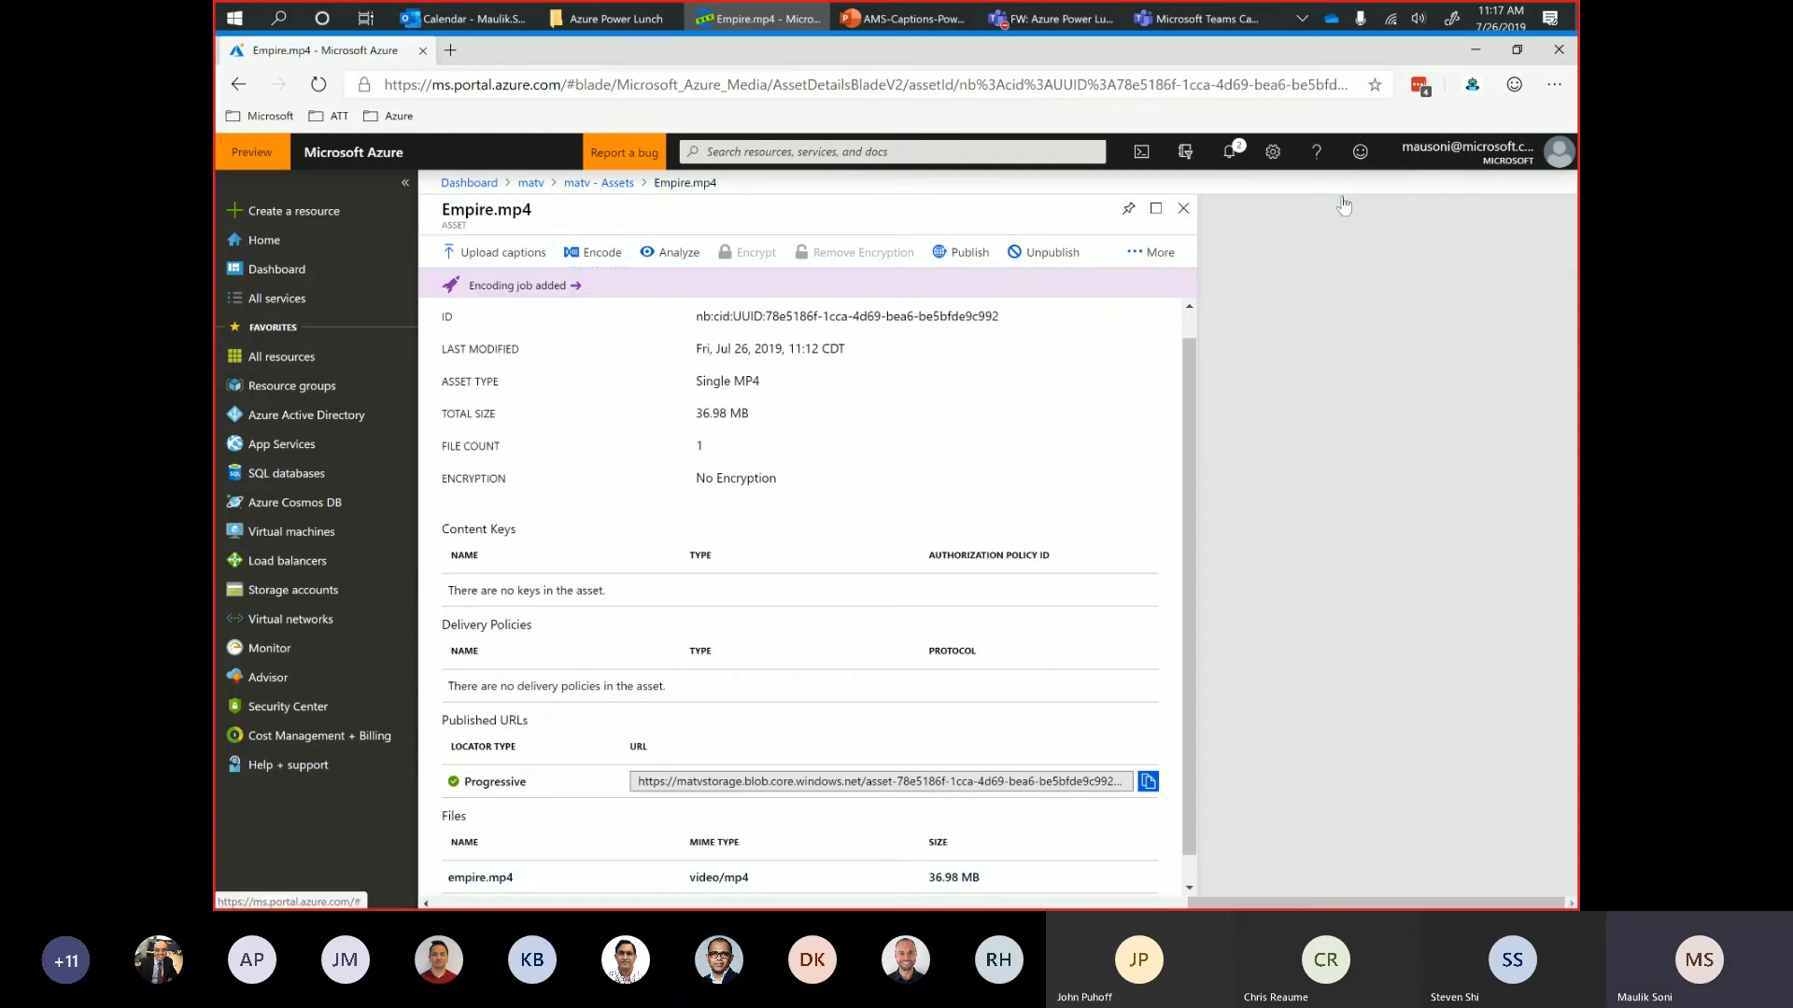
Check the encoding job's status and the Azure Media Indexer job's progress for empire.mp4 through the matv media service's job list.
{"action": "left_click", "coordinate": [1342, 198]}
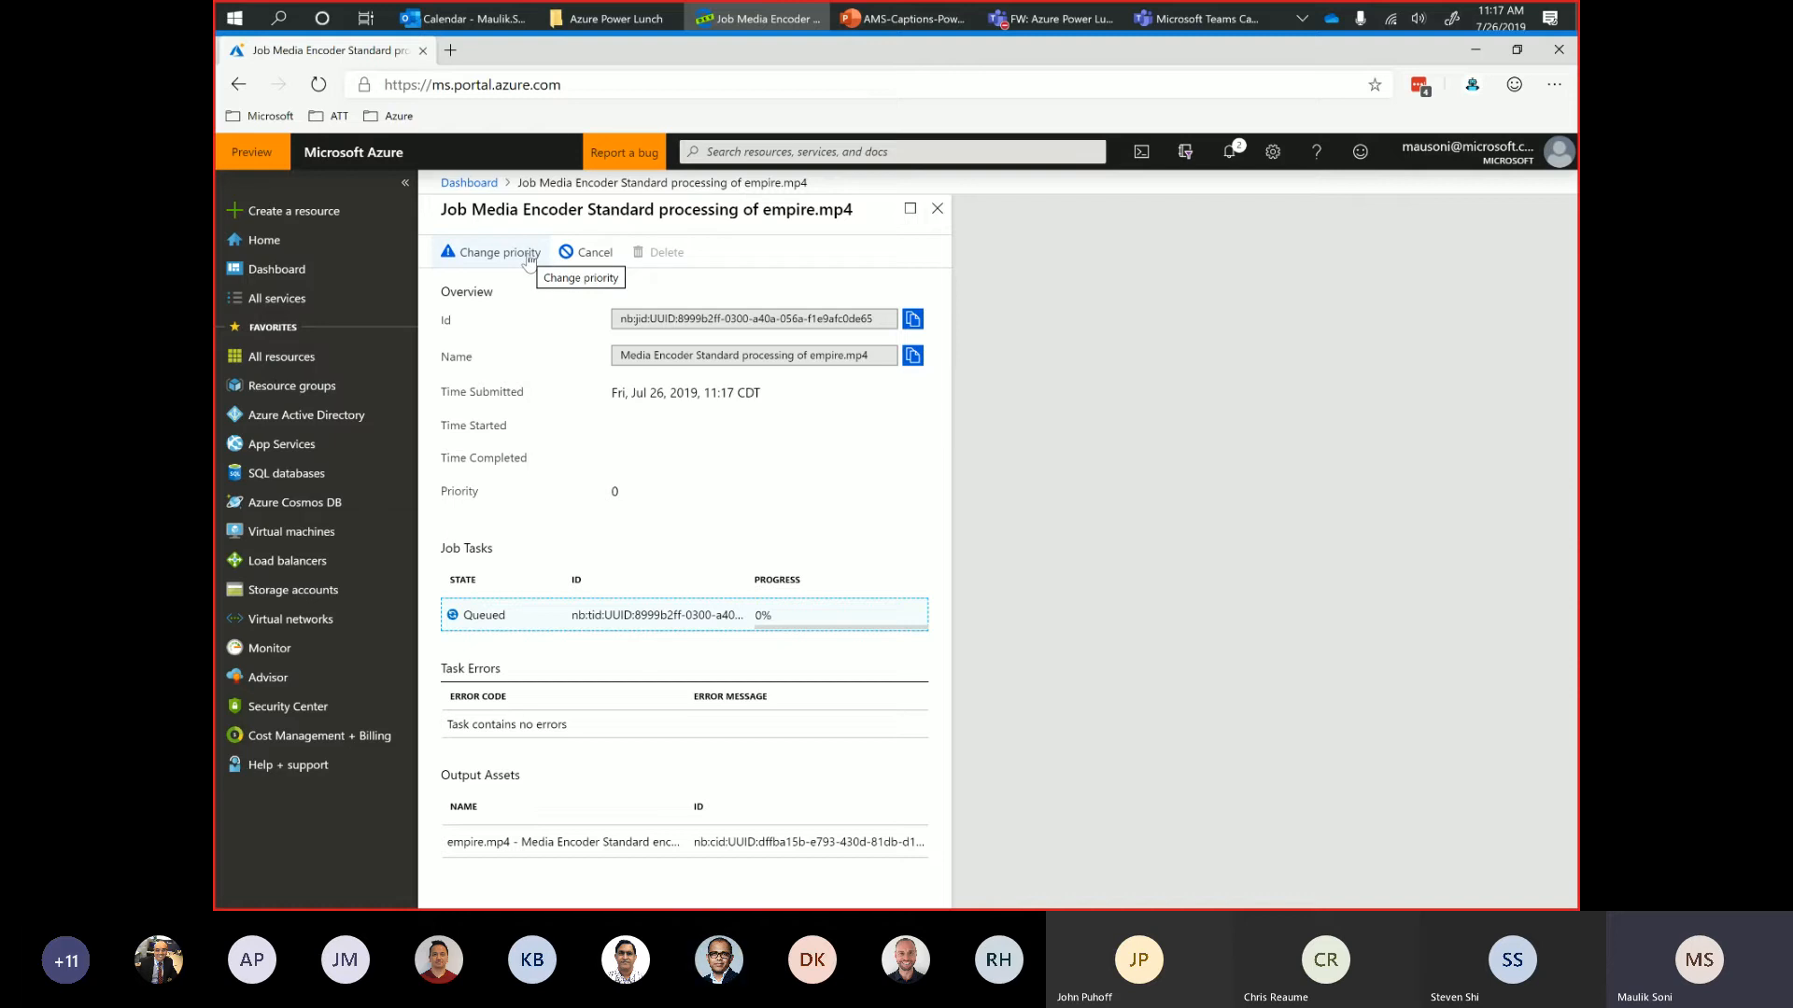
{"action": "left_click", "coordinate": [937, 217]}
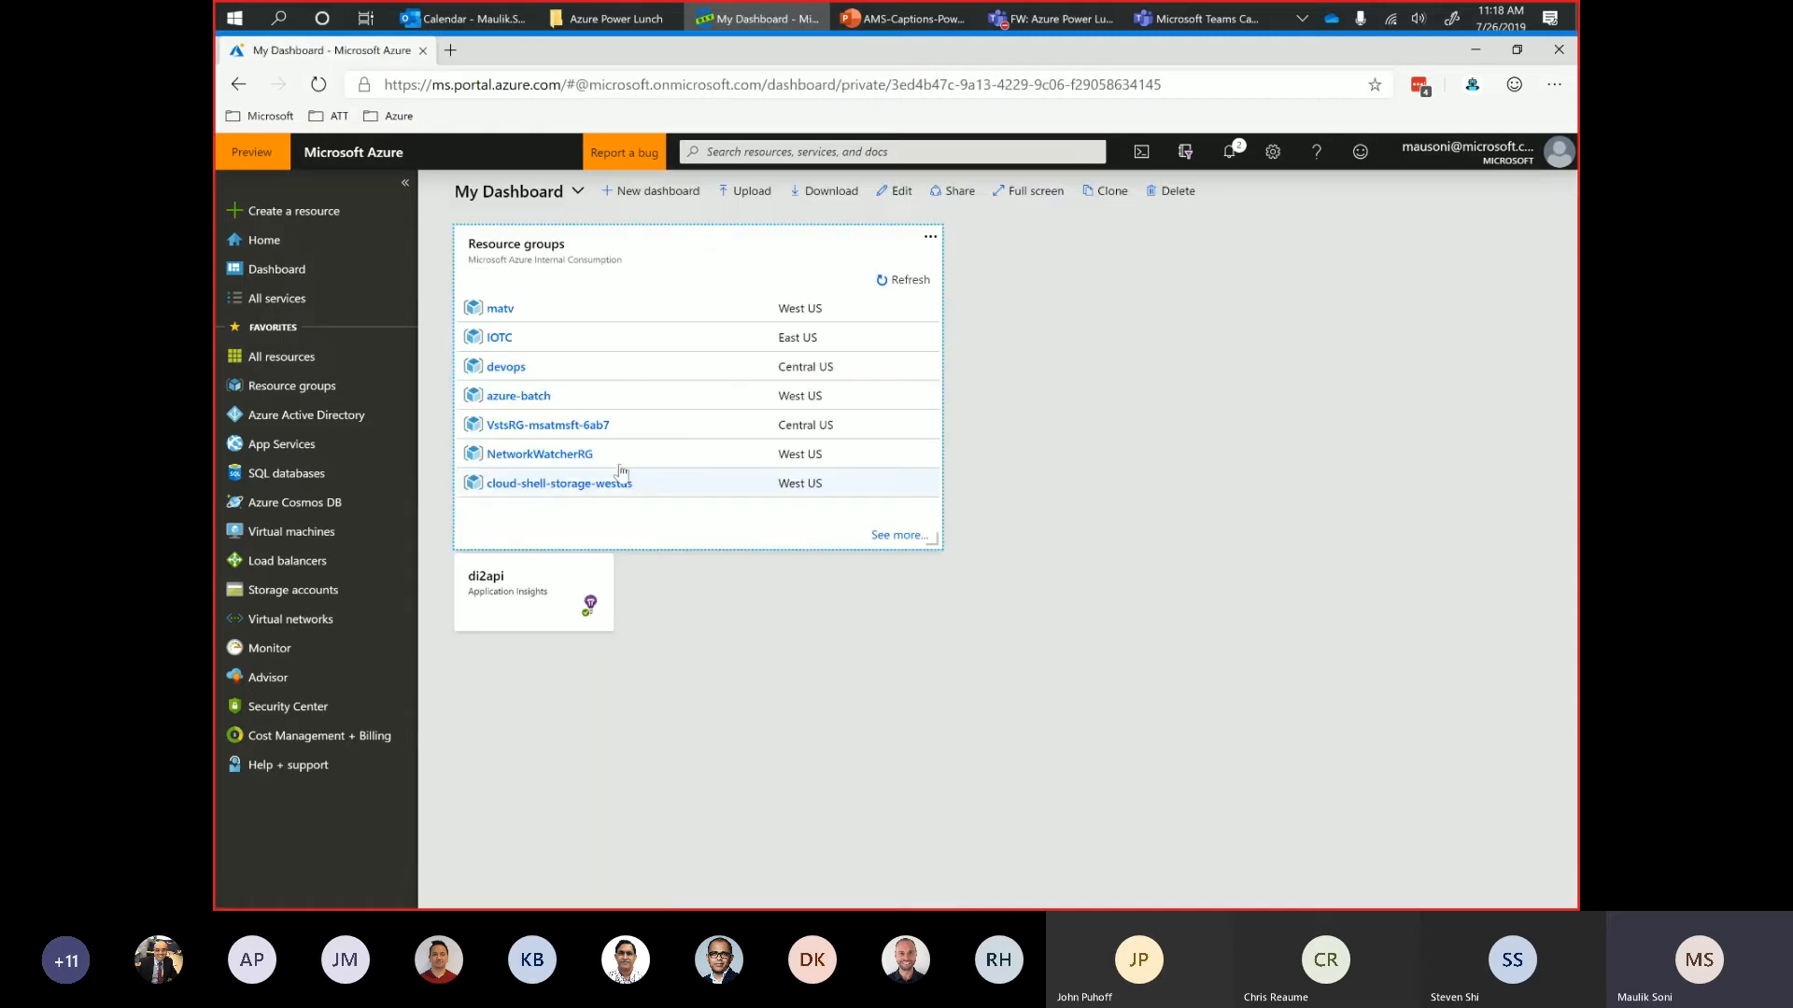
{"action": "left_click", "coordinate": [498, 310]}
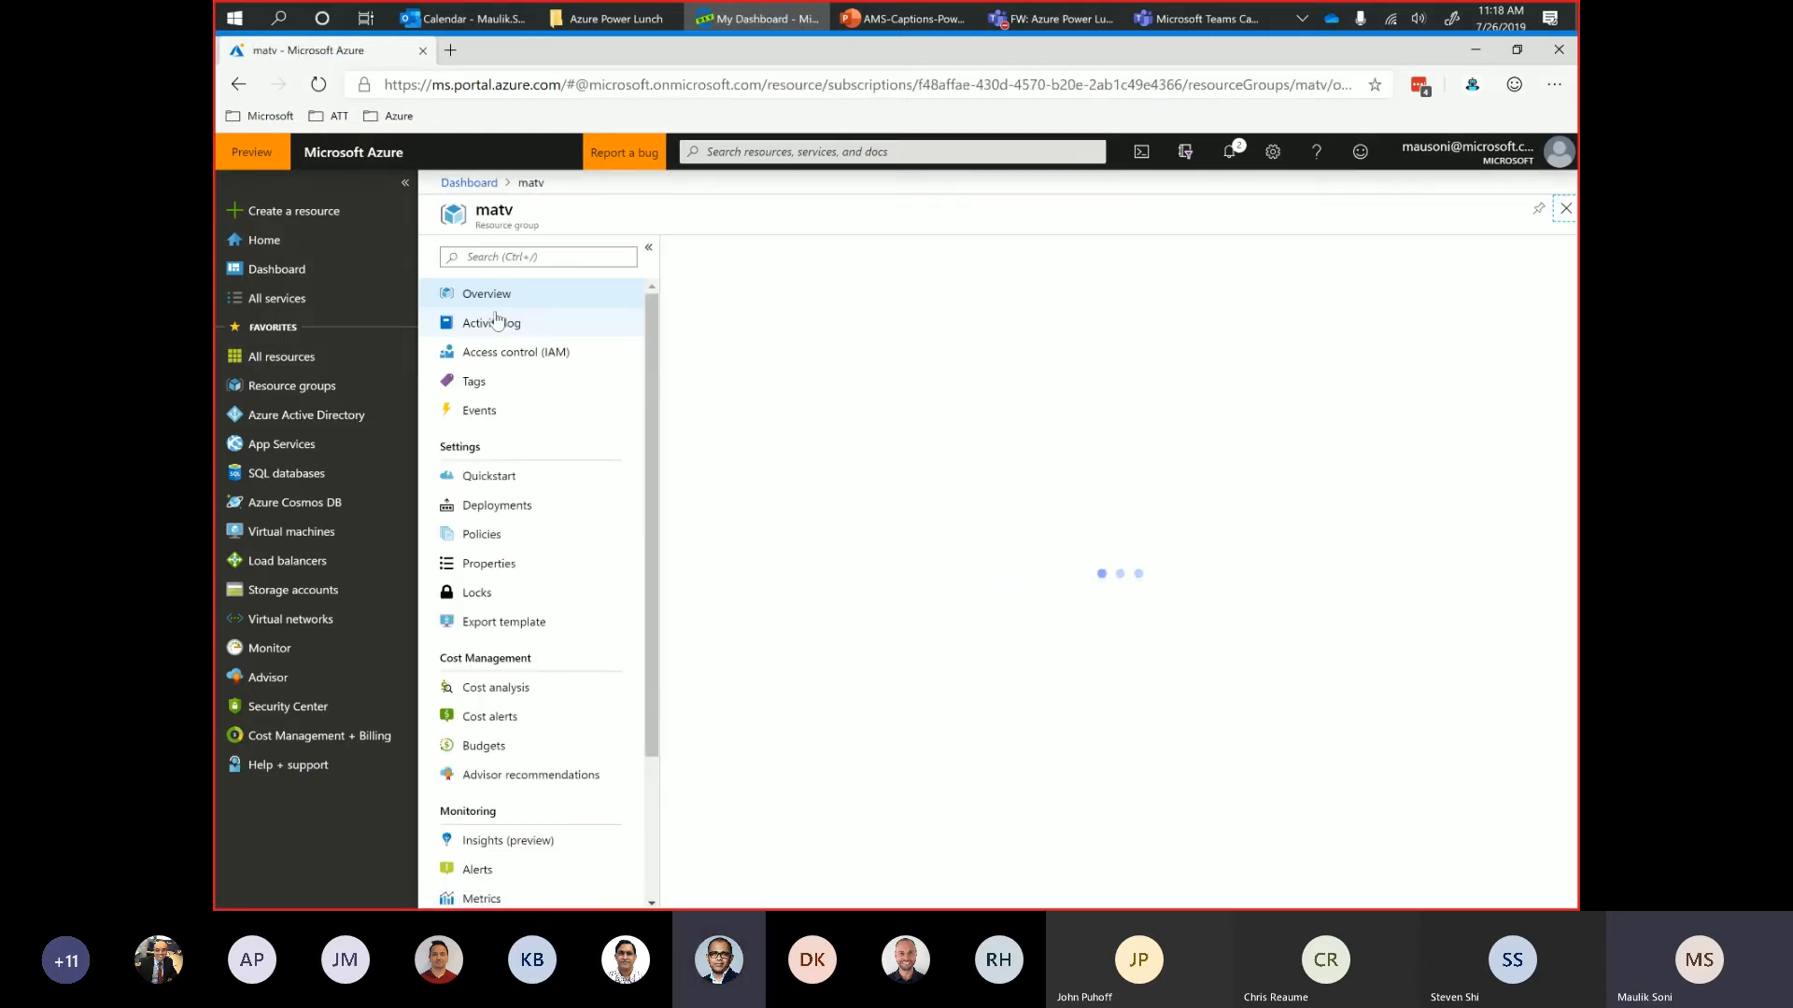
{"action": "left_click", "coordinate": [747, 563]}
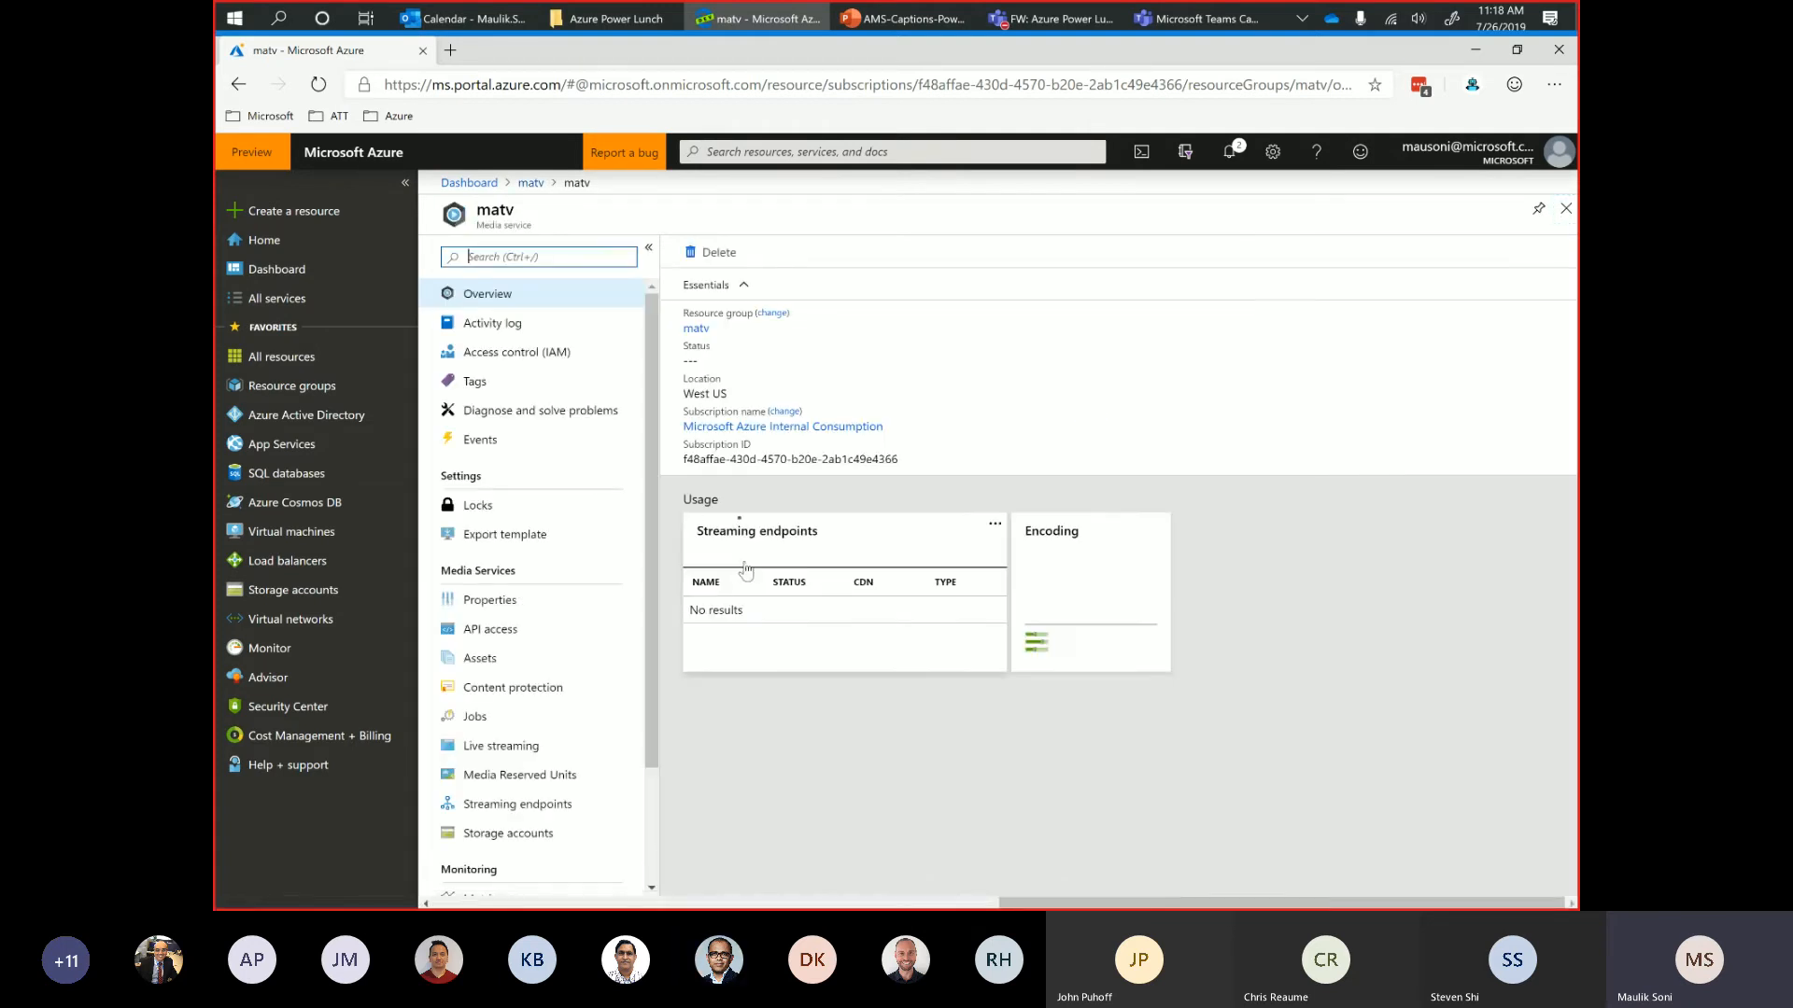
{"action": "left_click", "coordinate": [508, 724]}
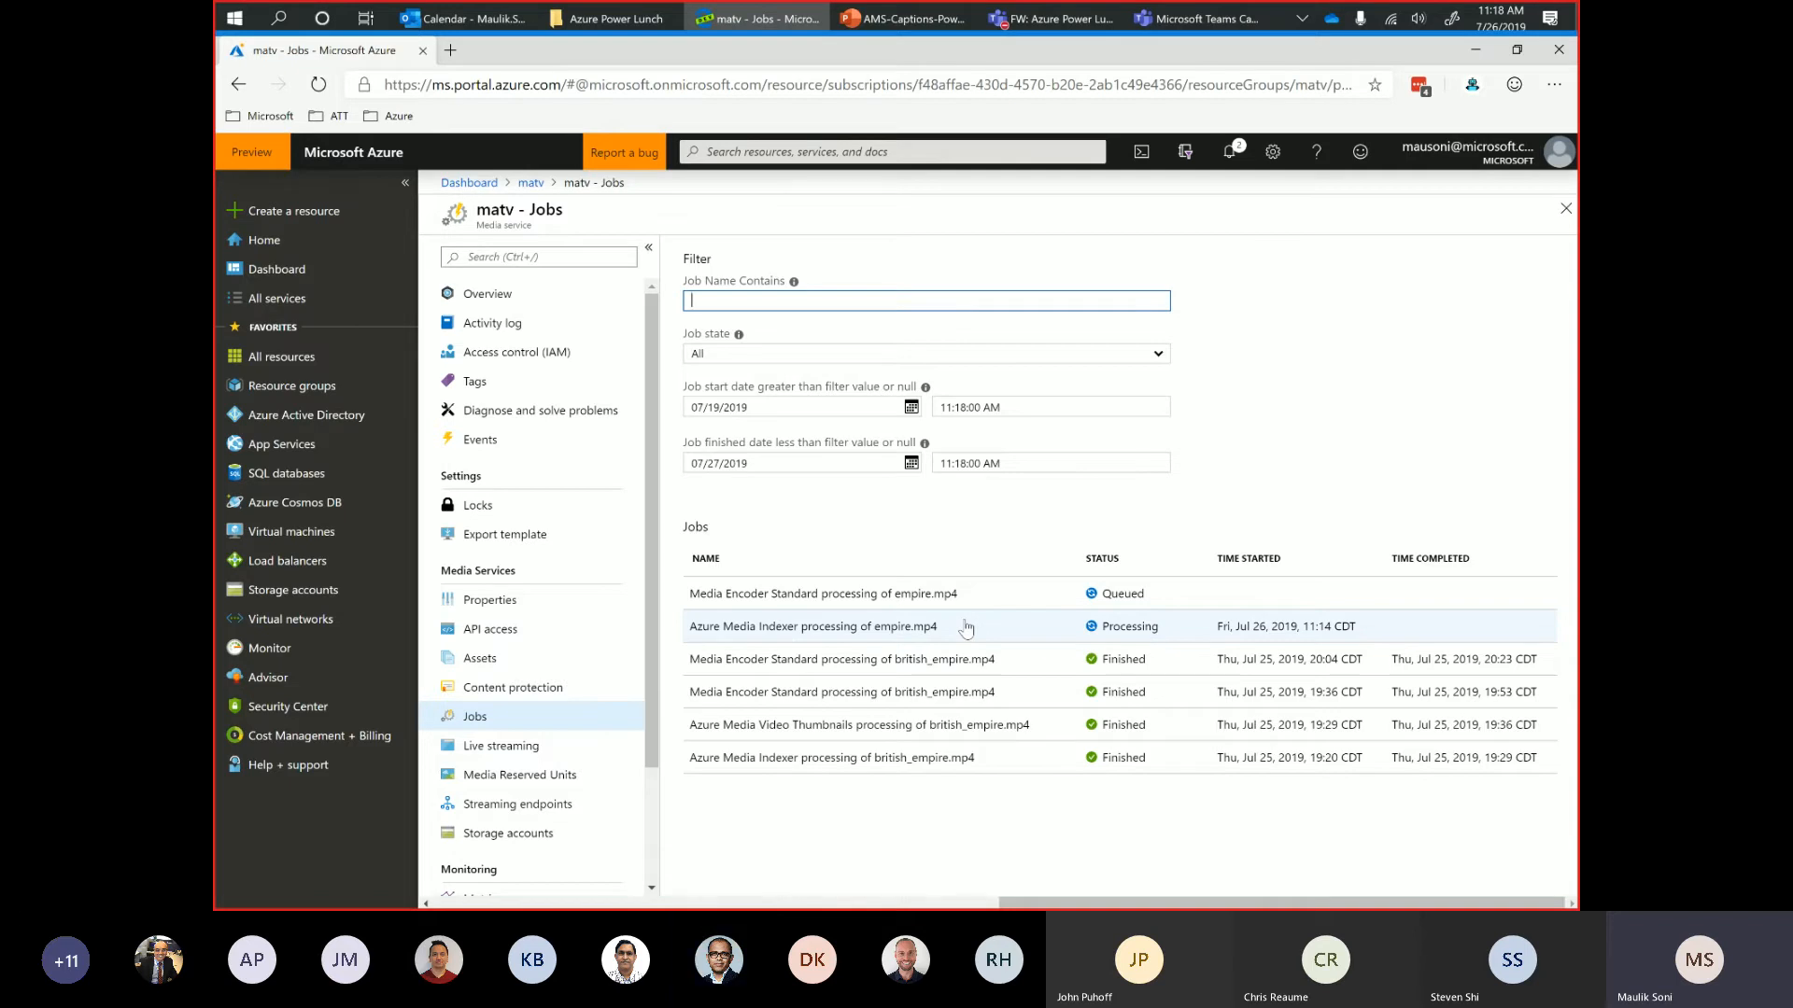
{"action": "left_click", "coordinate": [888, 635]}
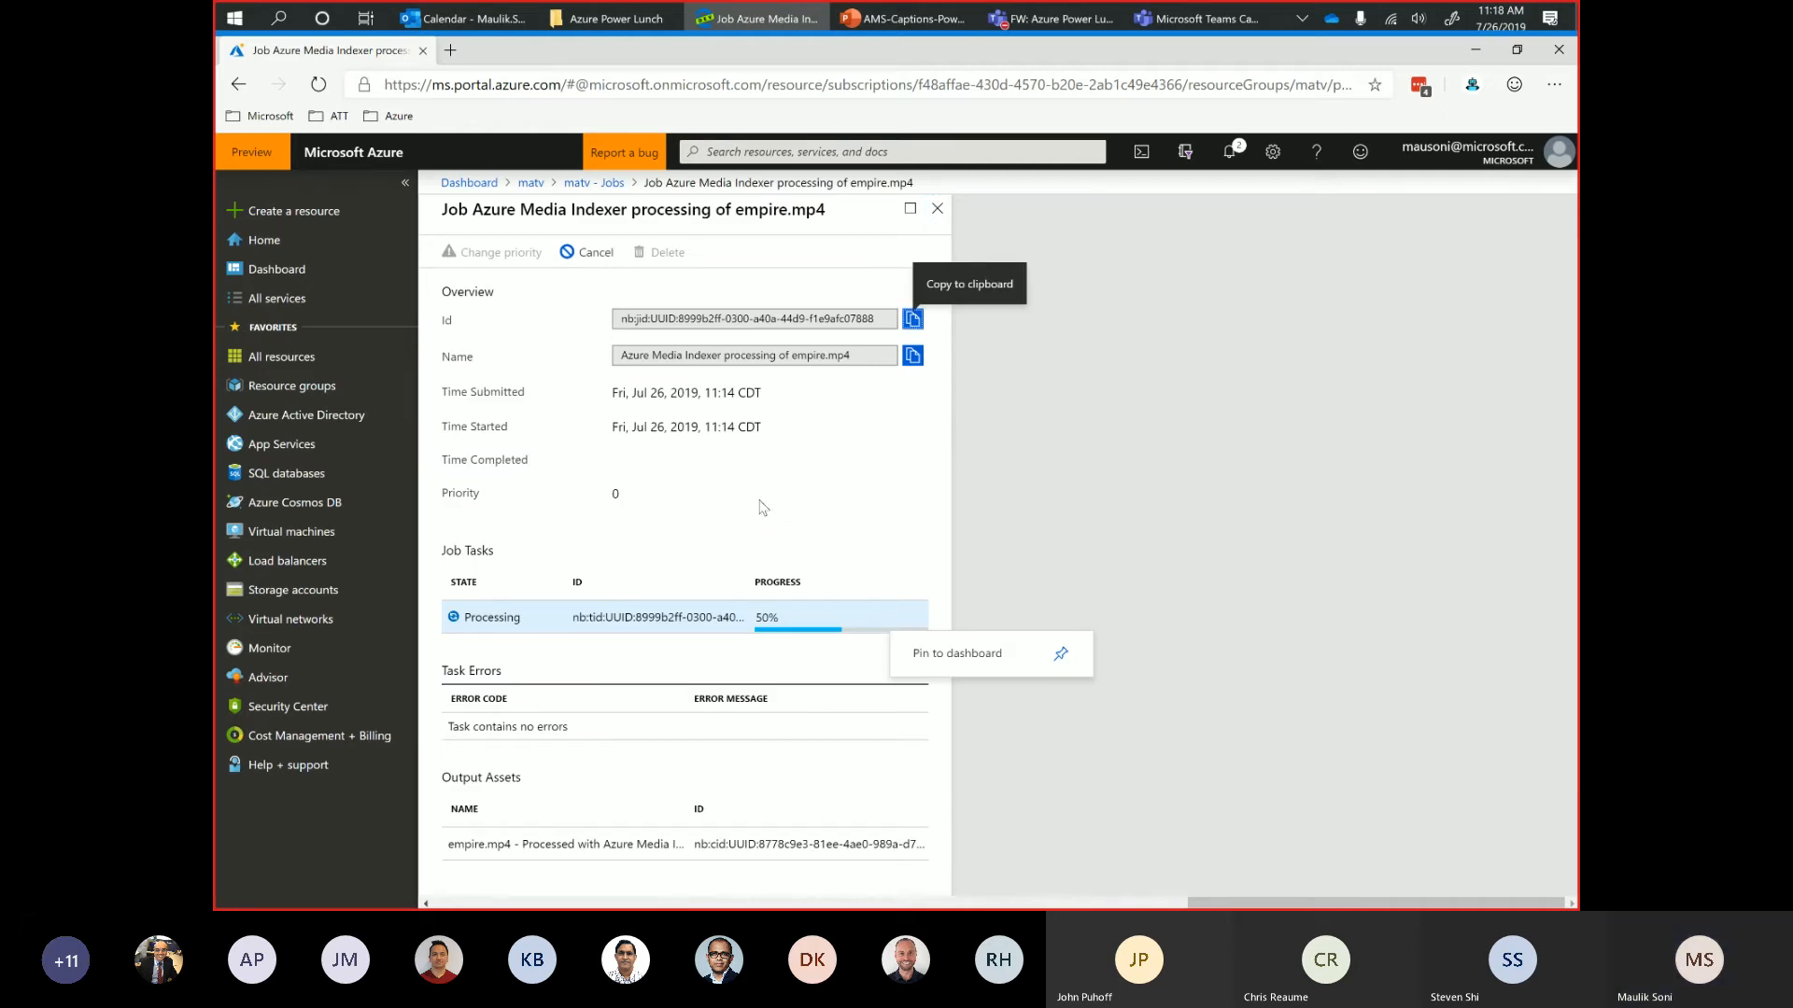
{"action": "left_click", "coordinate": [1052, 481]}
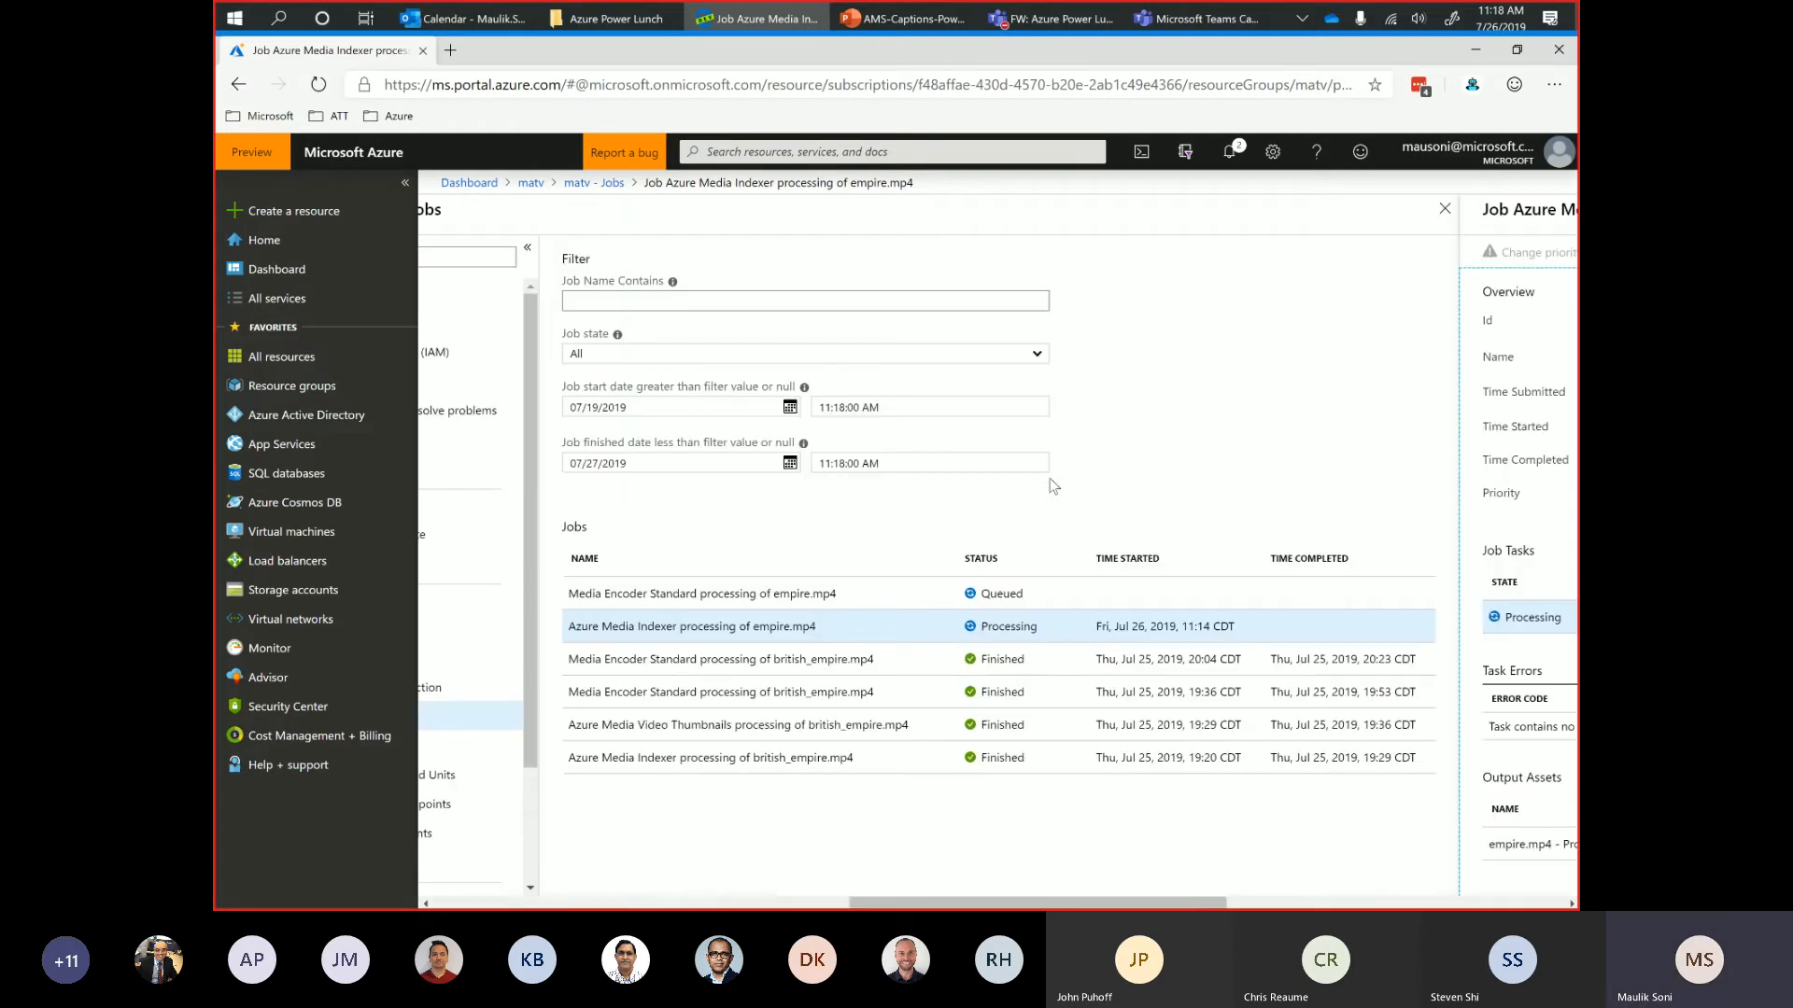
Search the web for "azure media player" in a new tab, open the ampdemo.azureedge.net demo page and pause its video.
{"action": "left_click", "coordinate": [449, 52]}
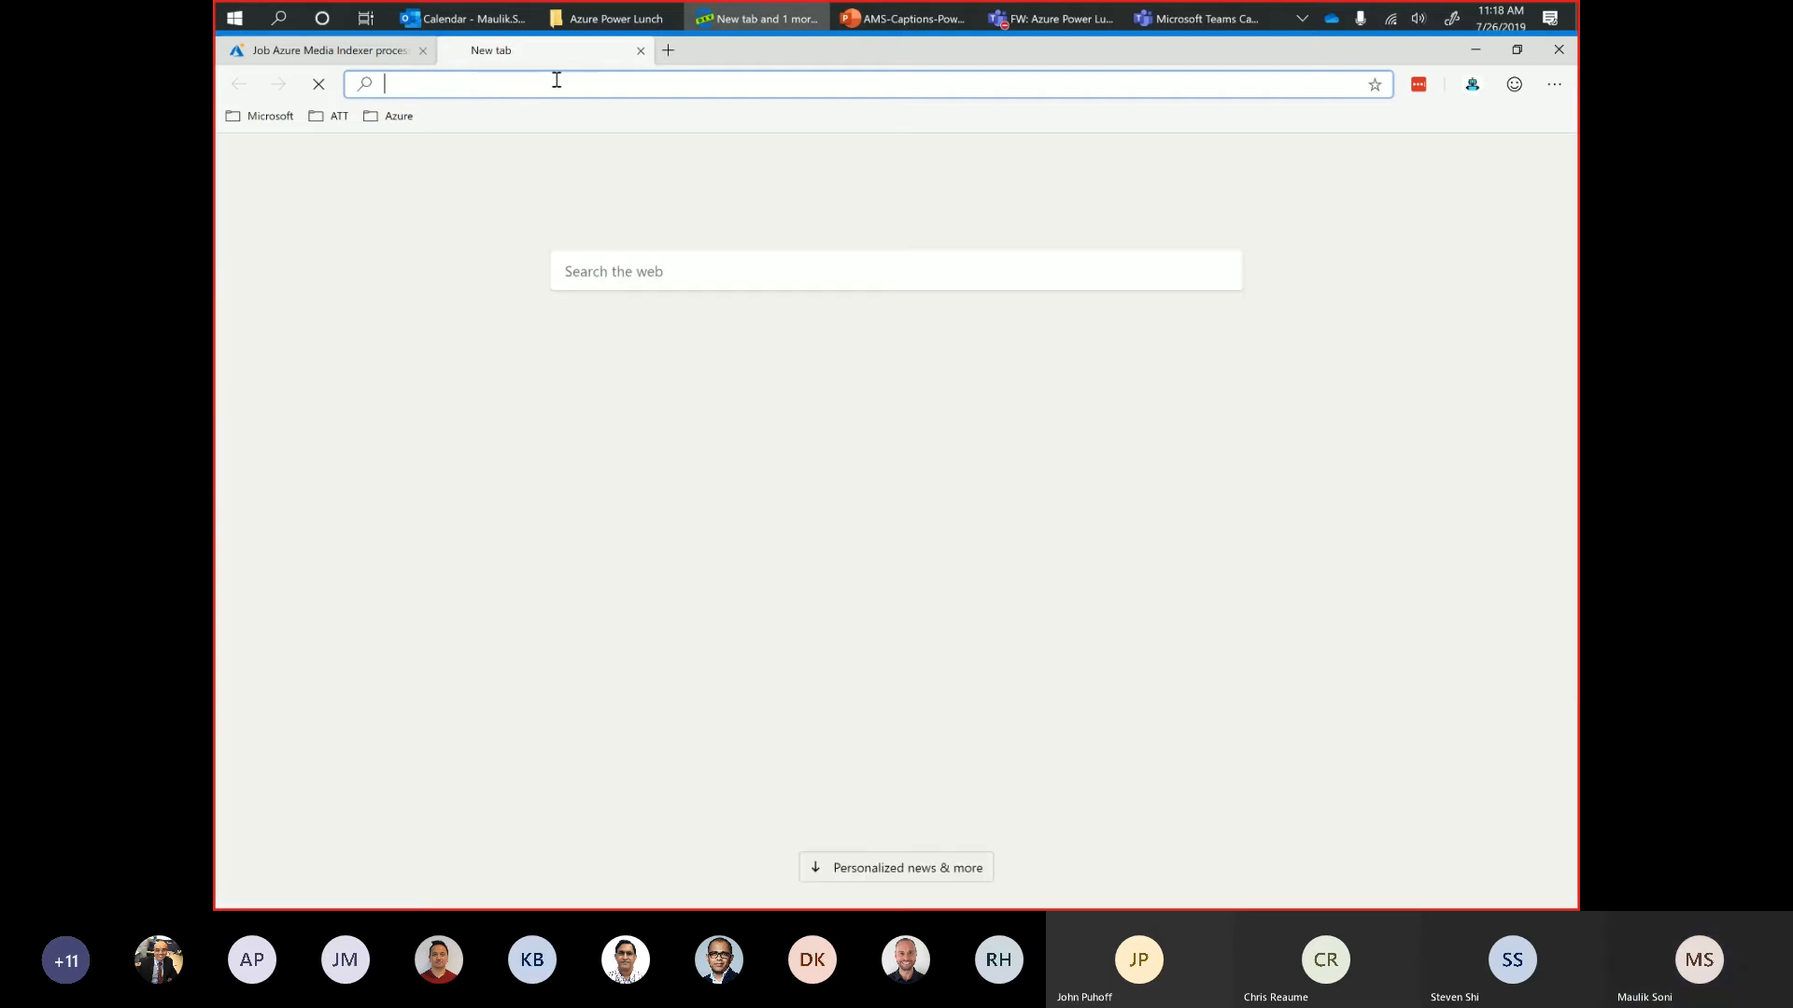
{"action": "type", "text": "azure media player"}
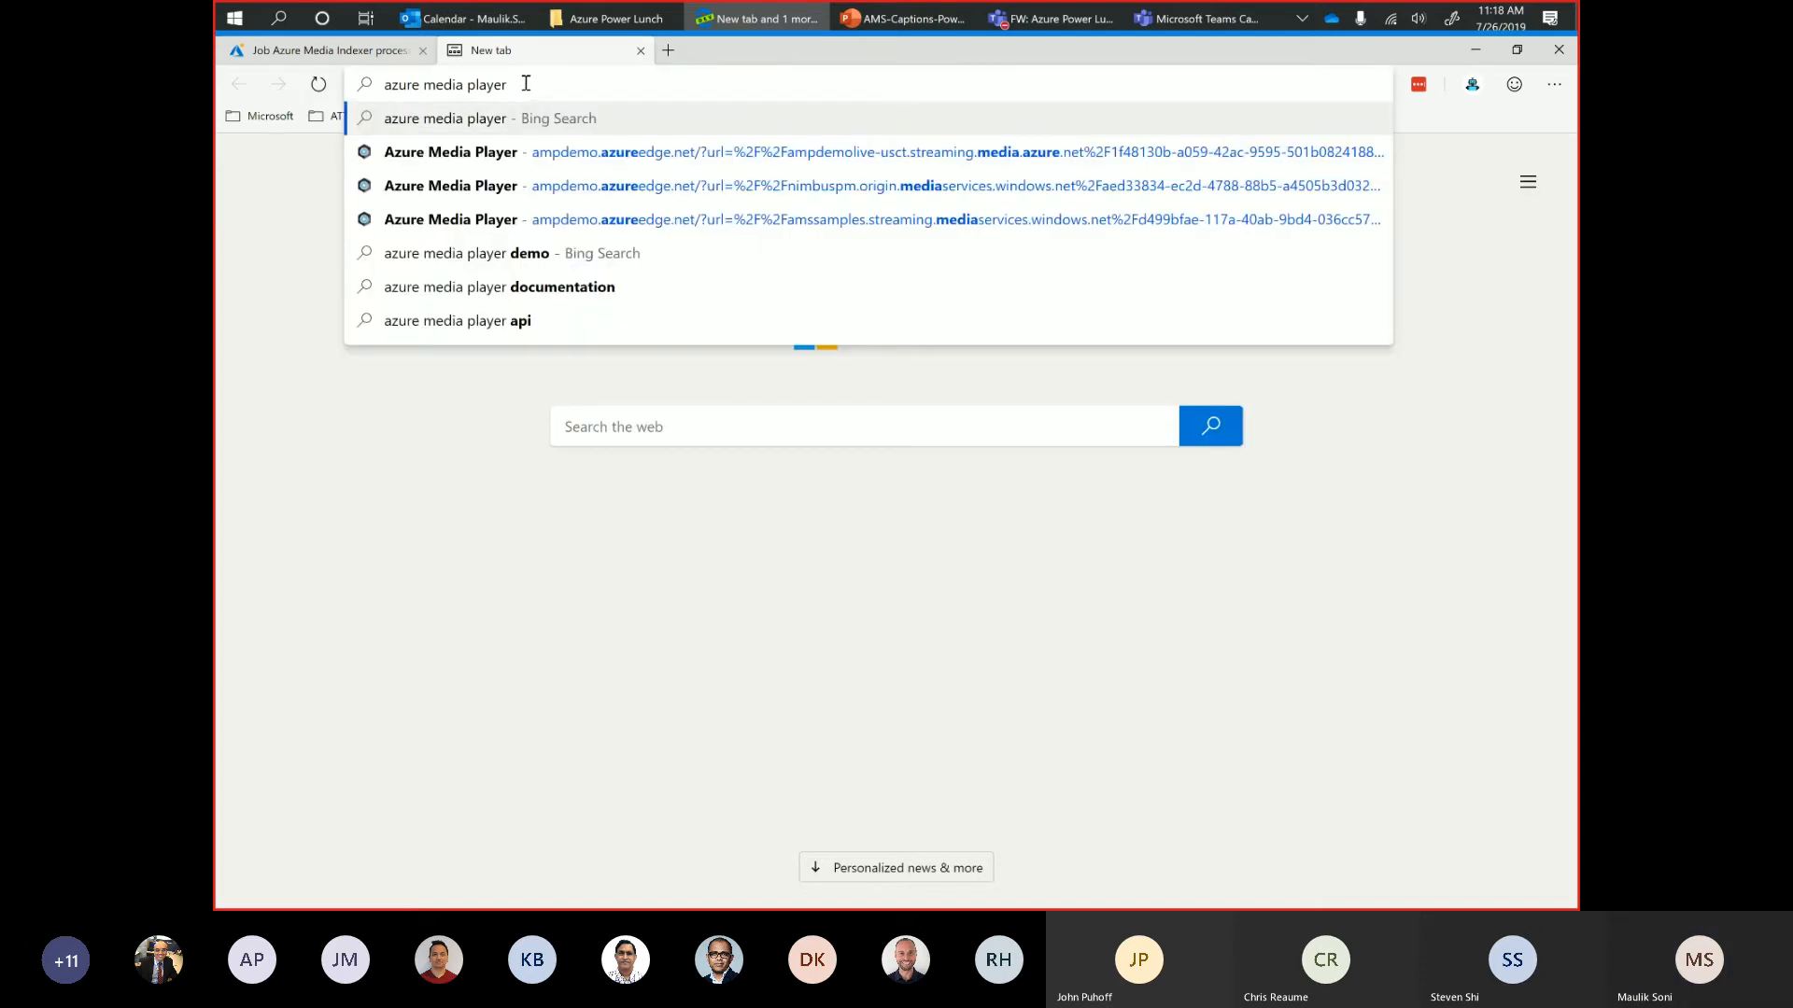
{"action": "key", "text": "Return"}
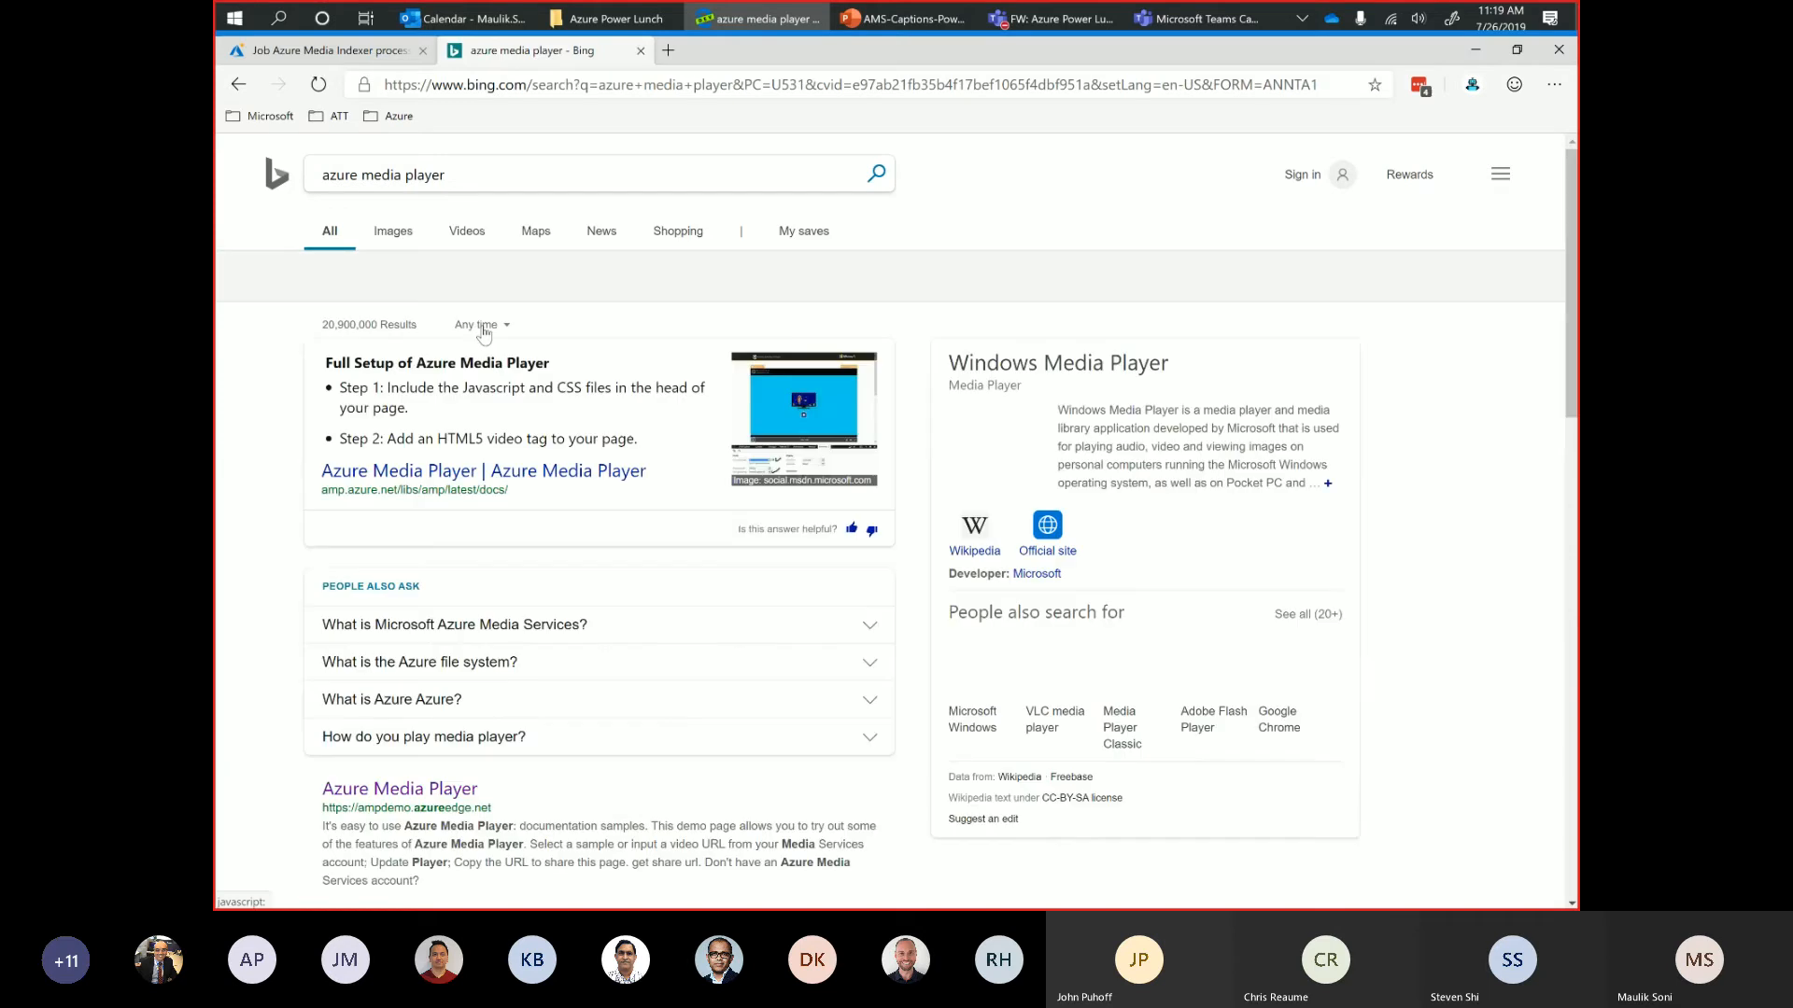
{"action": "left_click", "coordinate": [437, 790]}
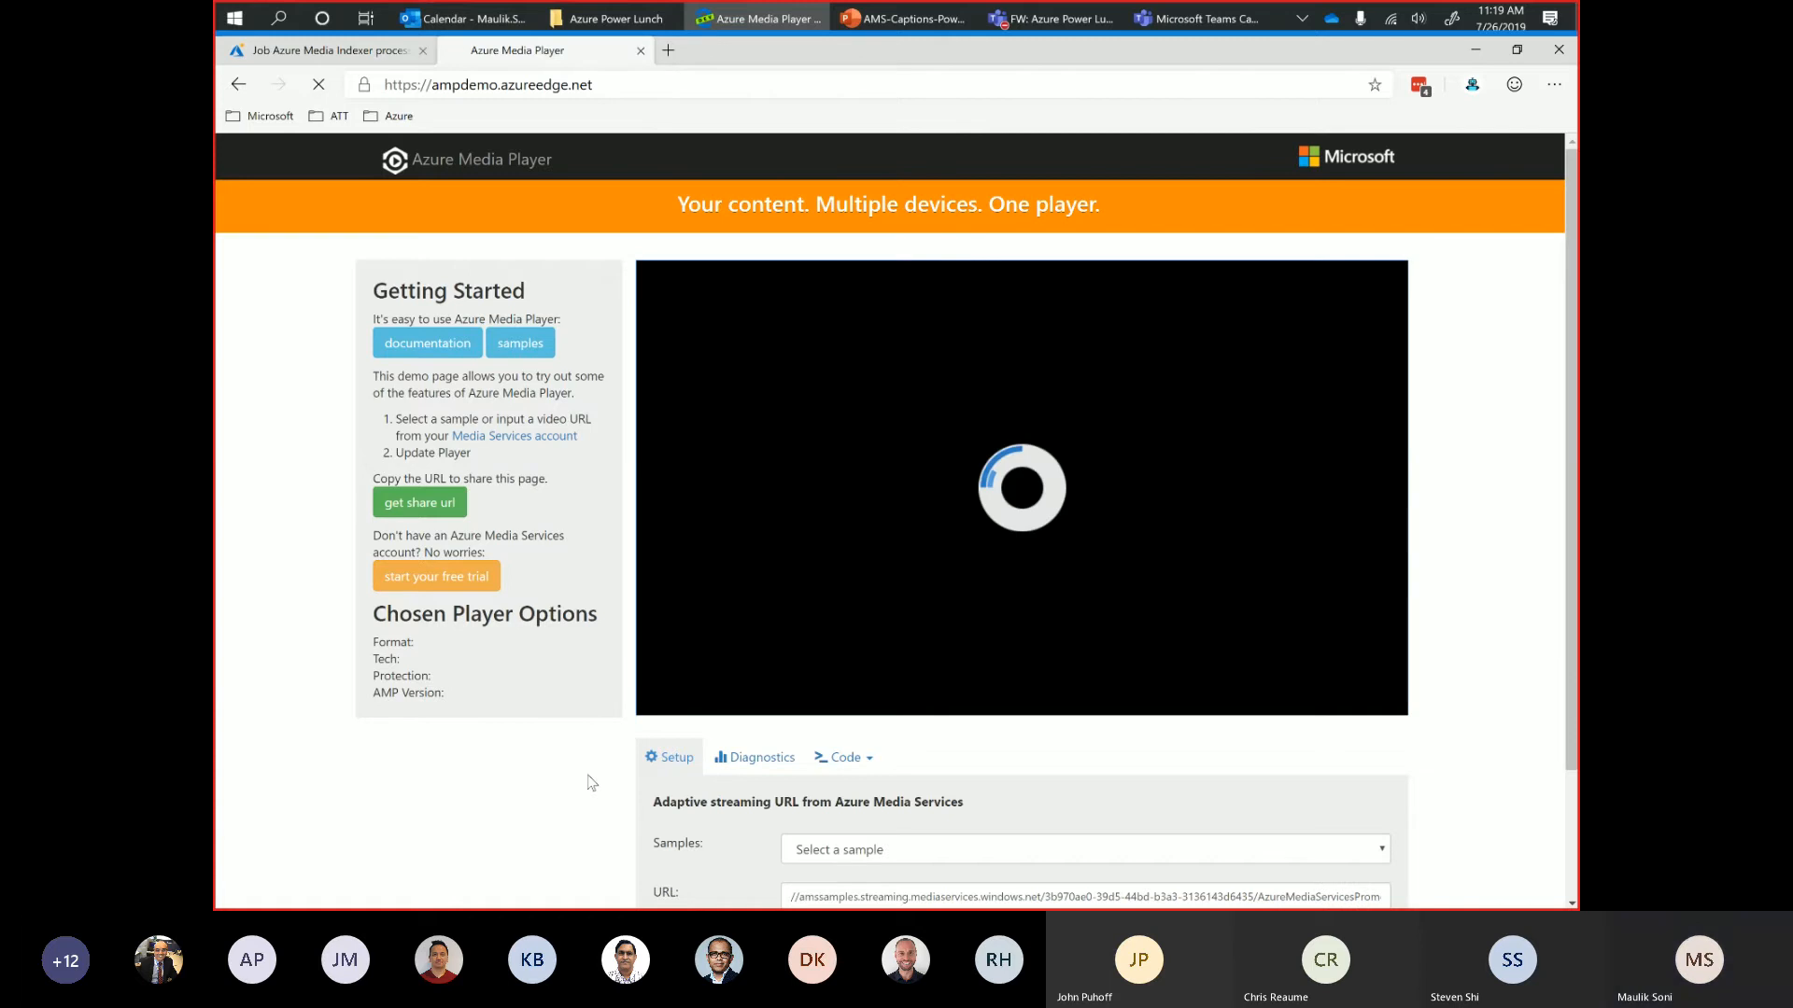
{"action": "scroll", "coordinate": [721, 476], "scroll_direction": "down", "scroll_amount": 2}
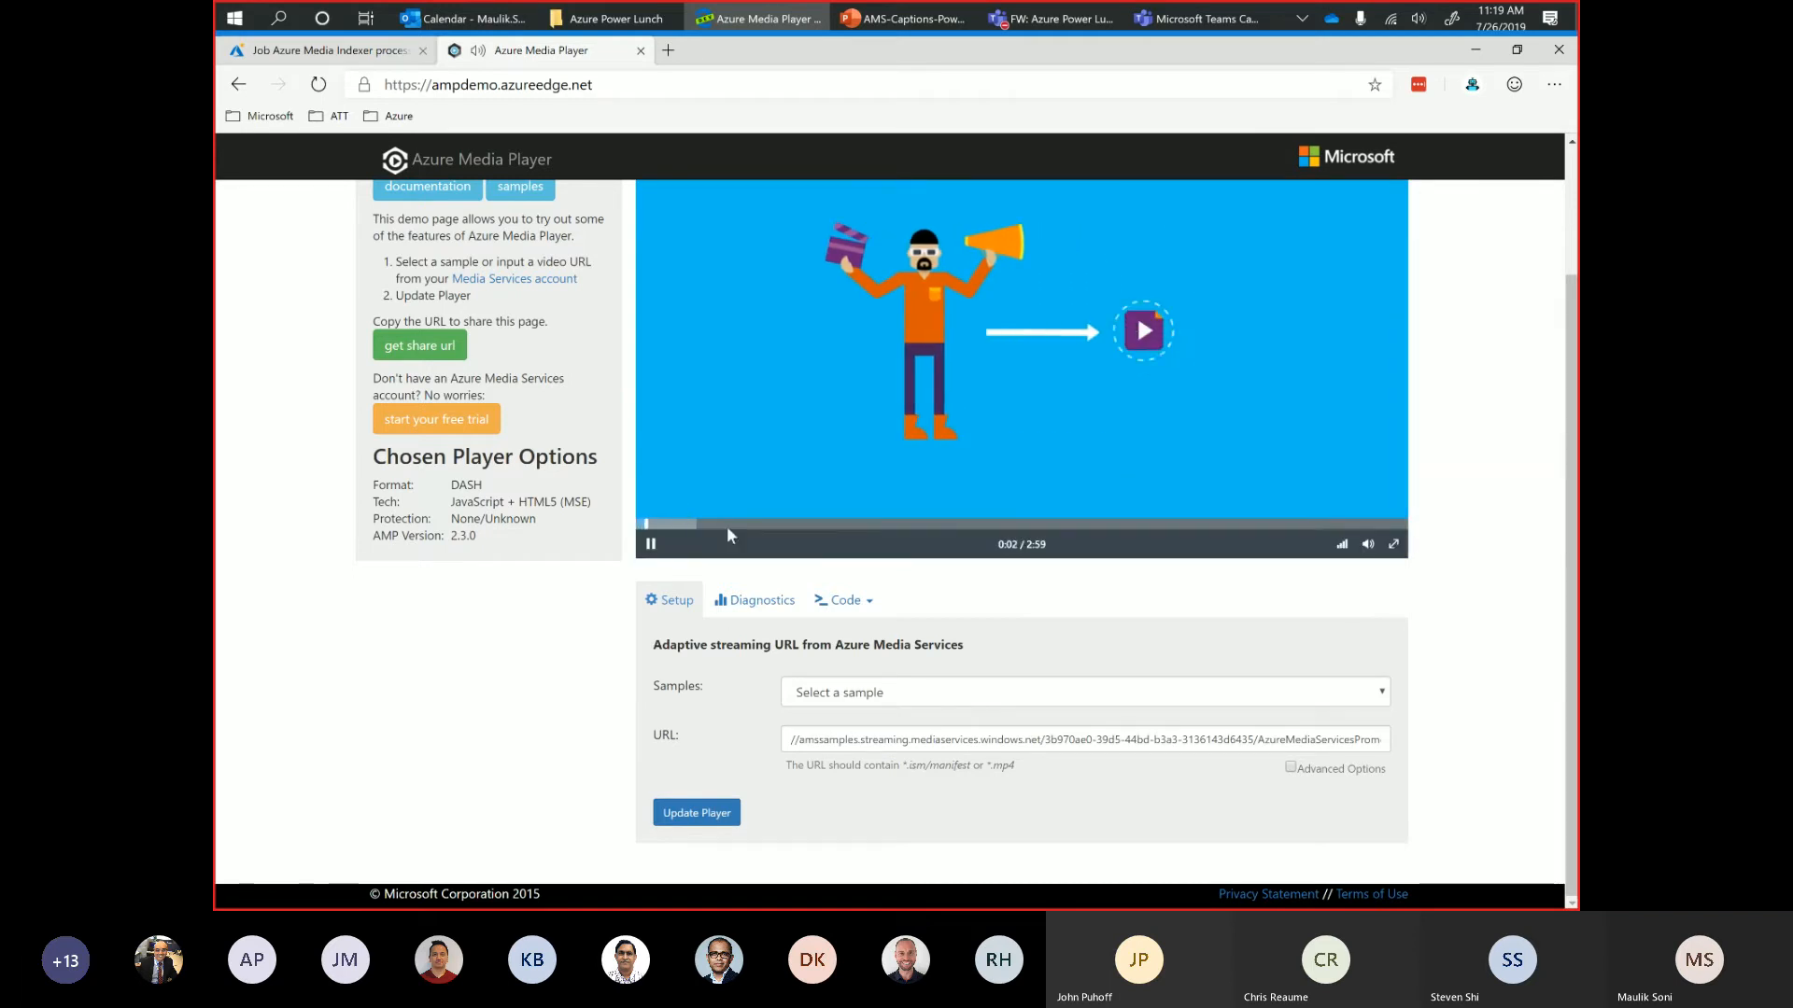
{"action": "left_click", "coordinate": [651, 546]}
{"action": "scroll", "coordinate": [1534, 640], "scroll_direction": "up", "scroll_amount": 2}
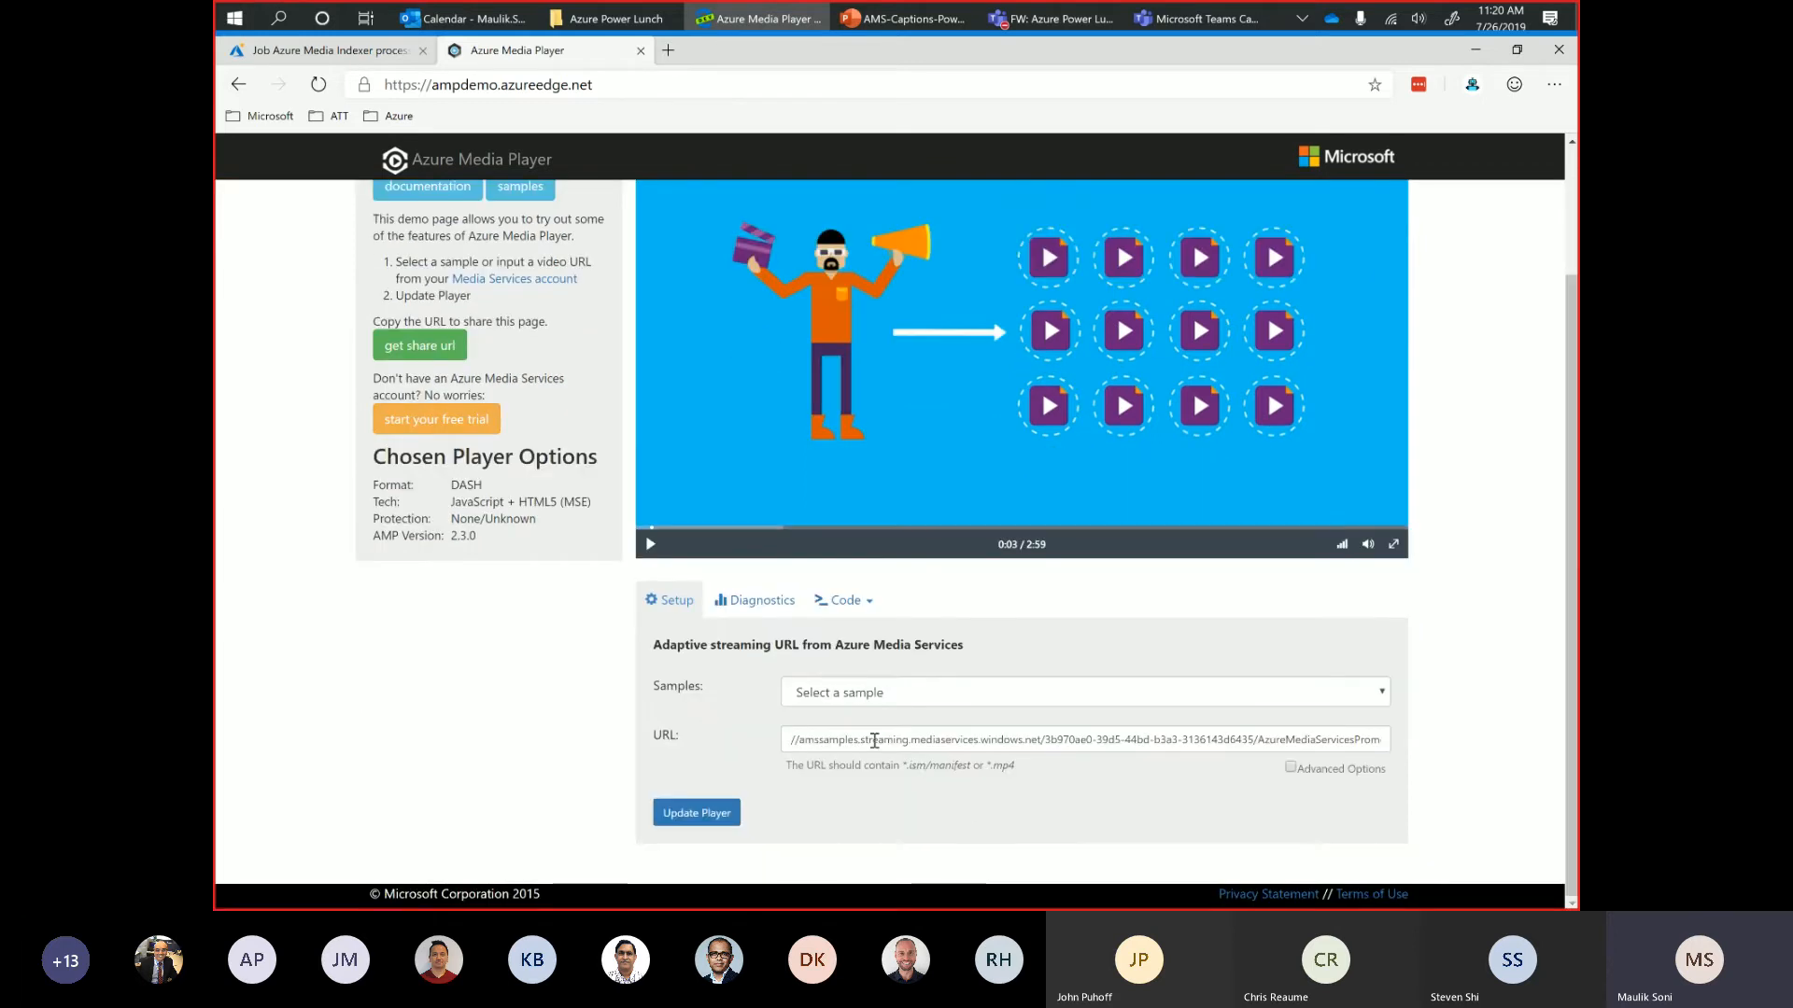
Browse the demo page's list of sample videos and close it without choosing one.
{"action": "left_click", "coordinate": [847, 704]}
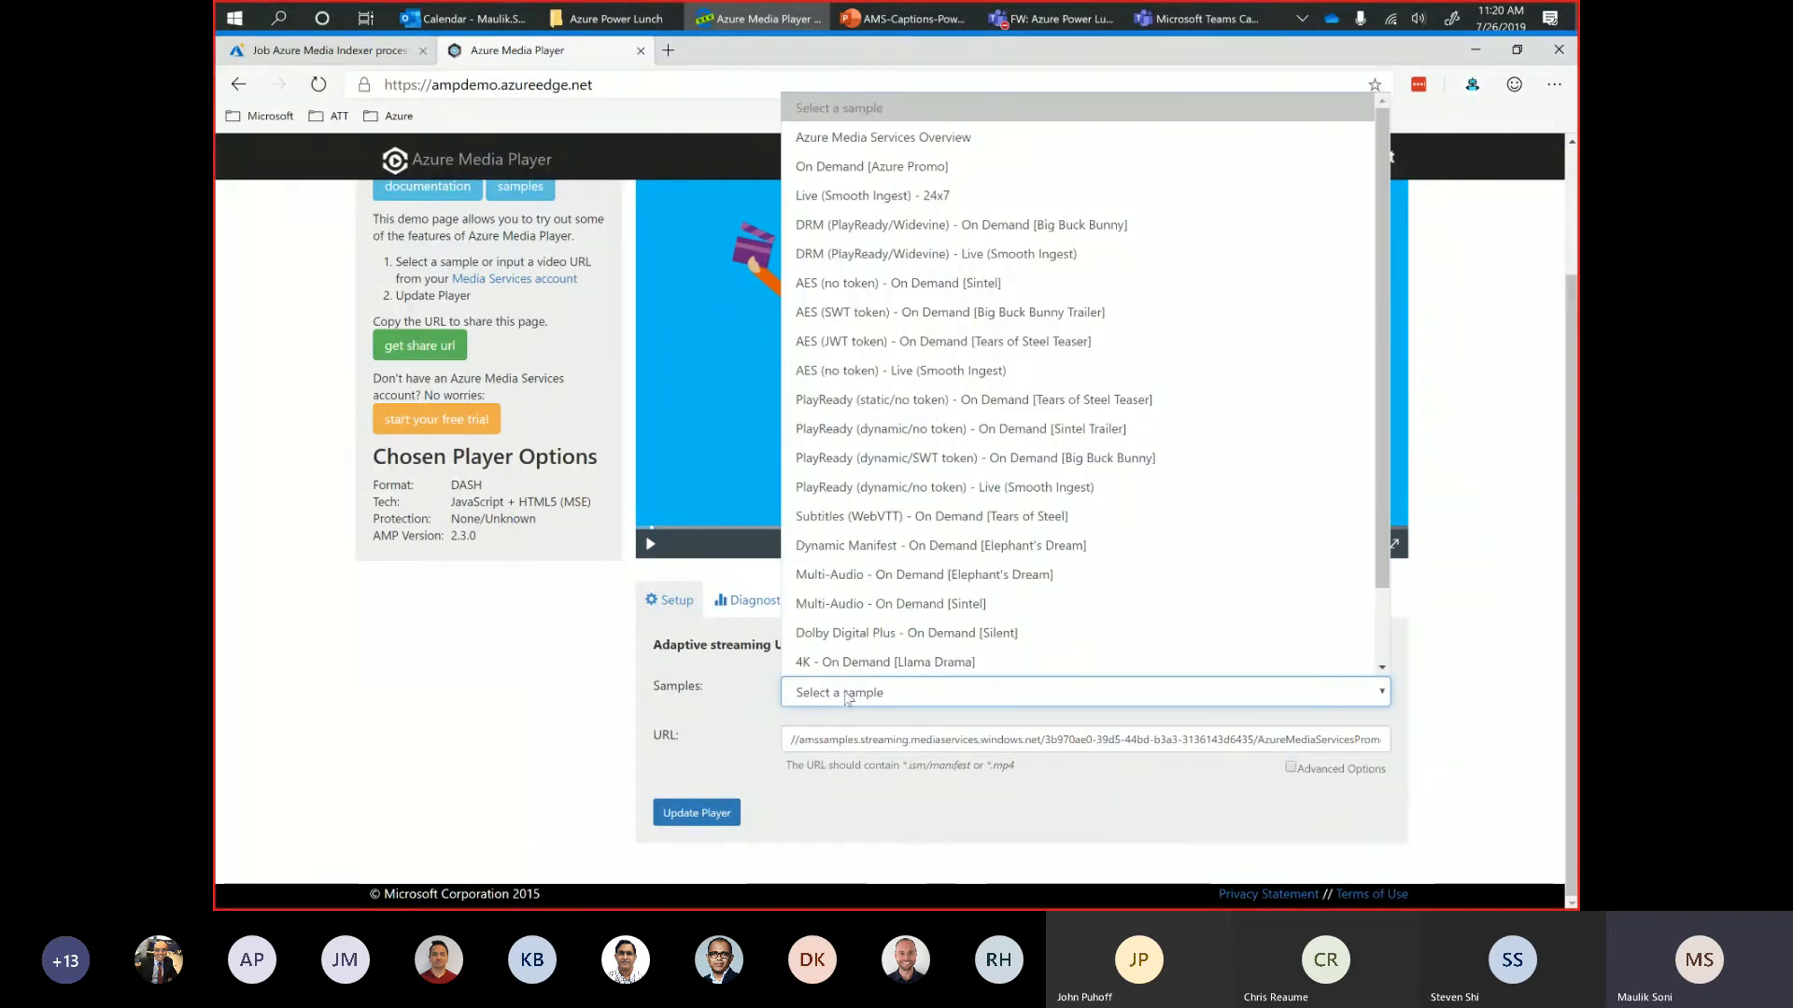
{"action": "scroll", "coordinate": [854, 560], "scroll_direction": "down", "scroll_amount": 1}
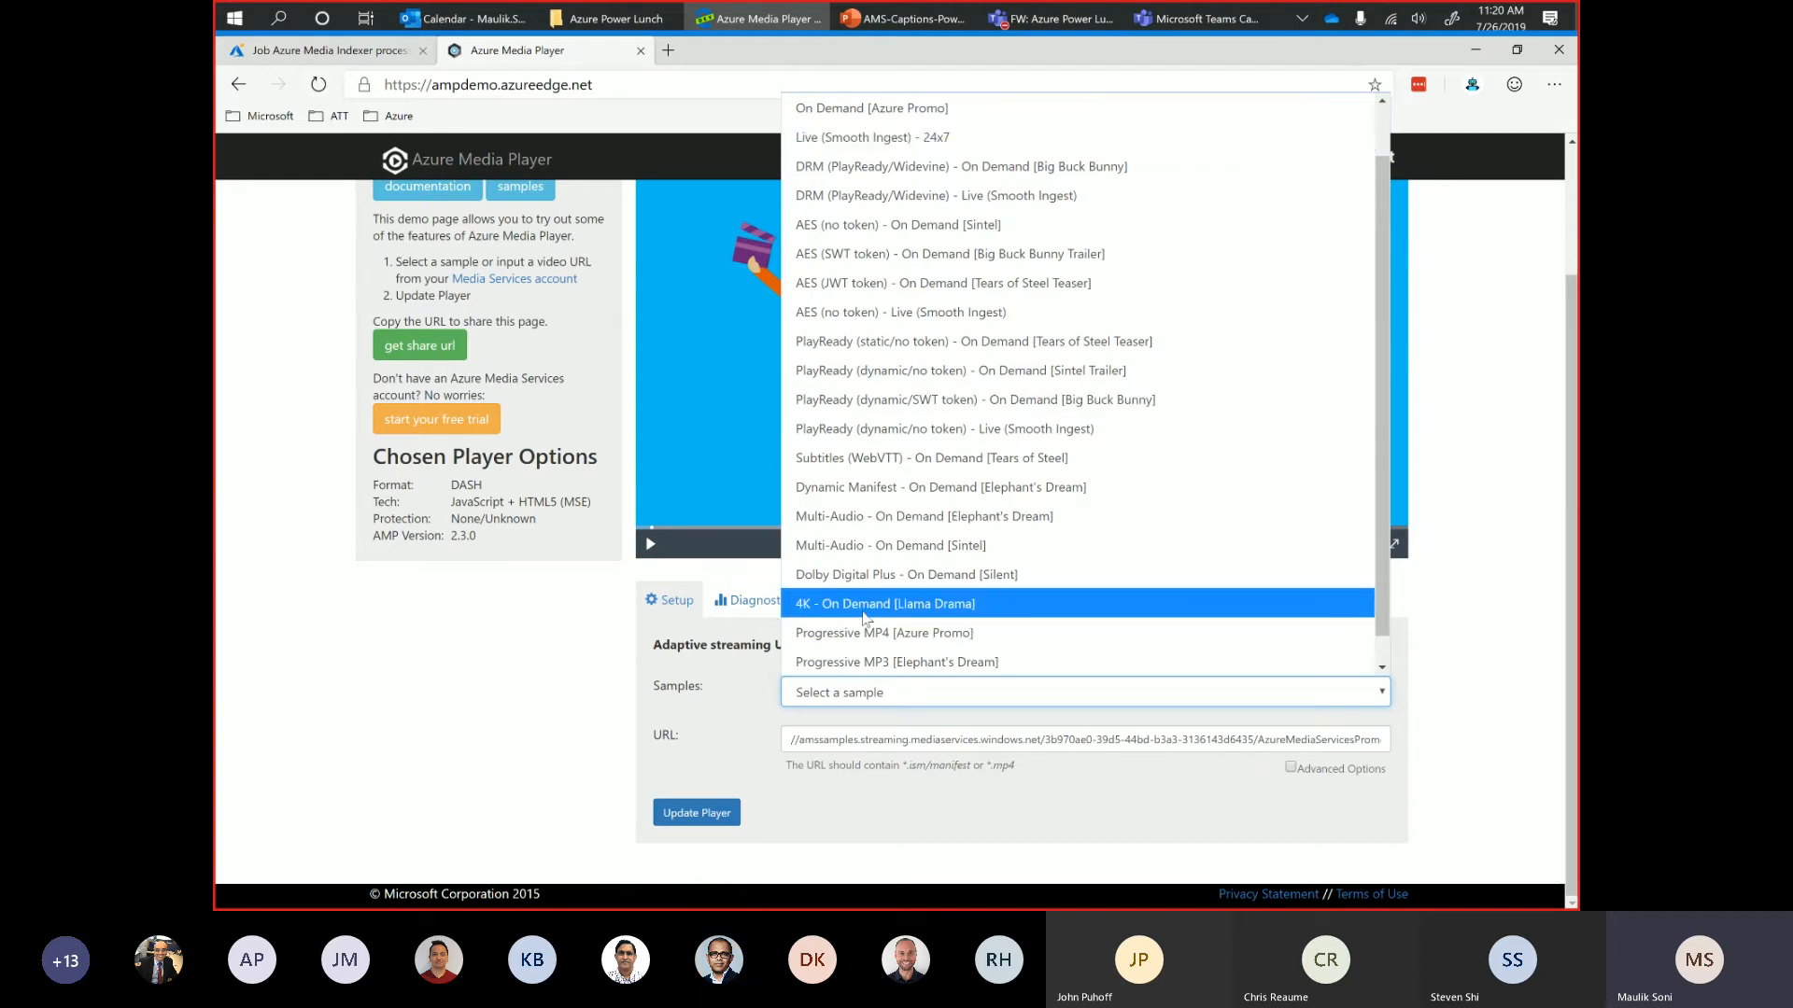
{"action": "scroll", "coordinate": [836, 670], "scroll_direction": "down", "scroll_amount": 1}
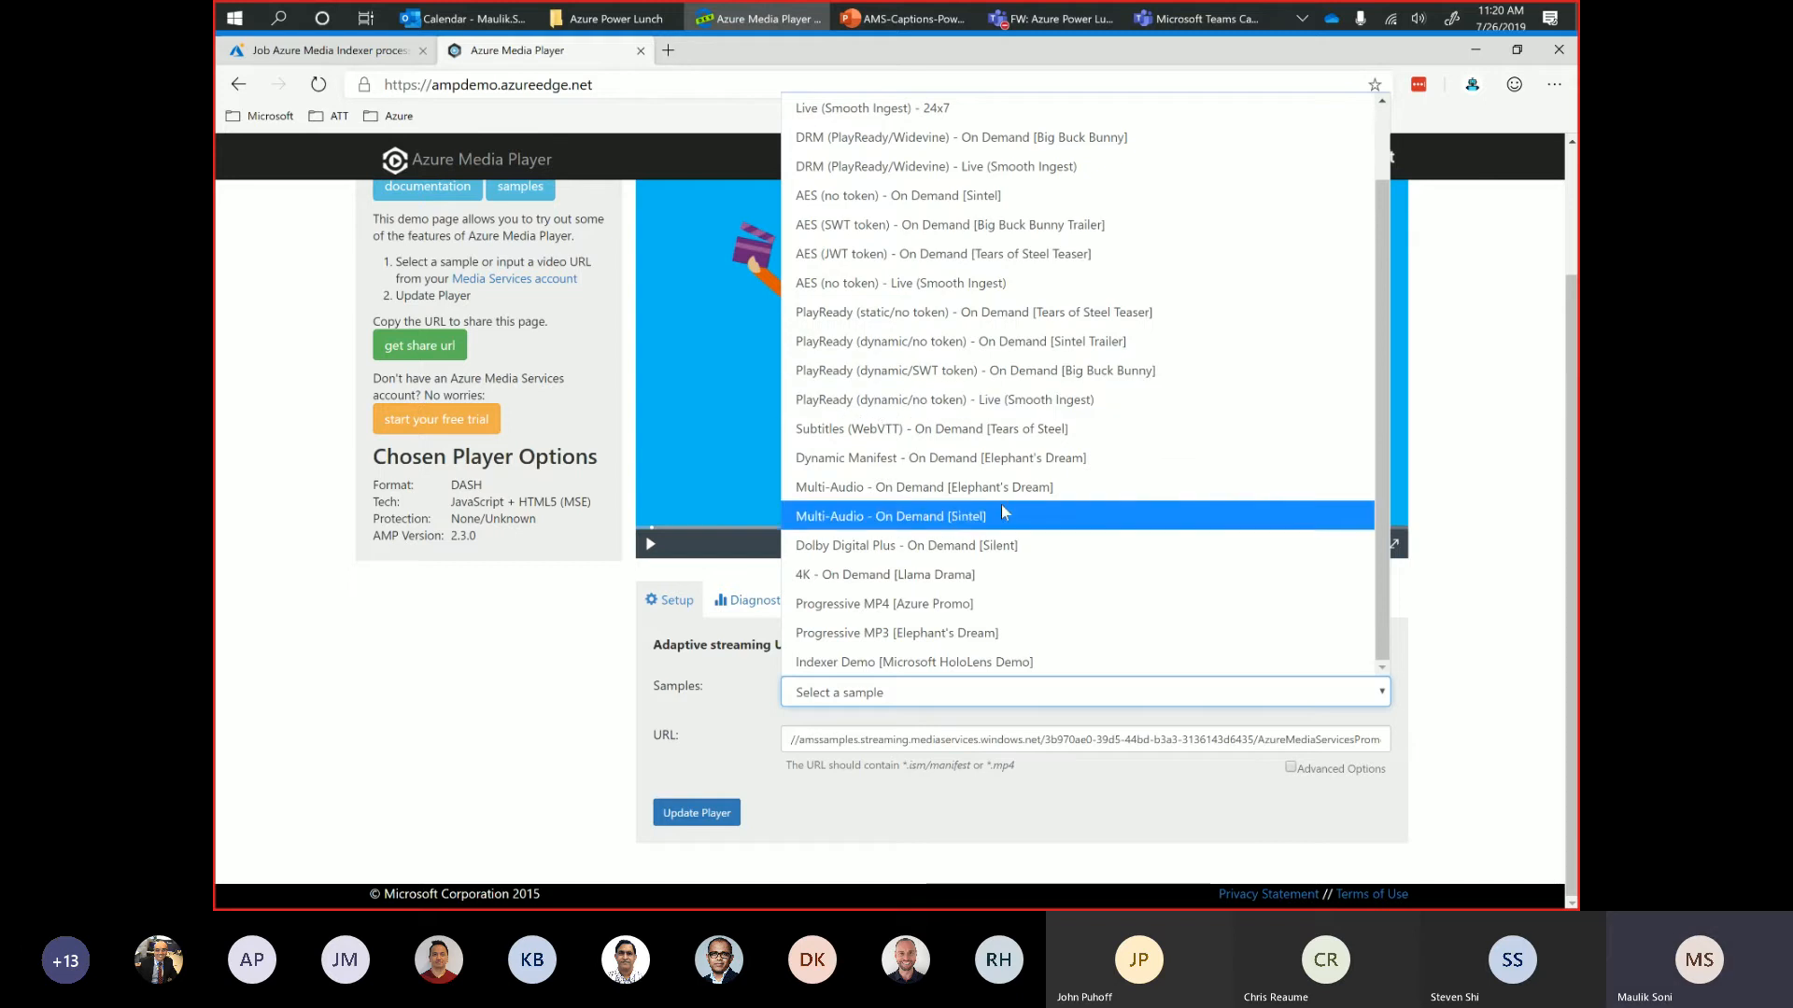
{"action": "left_click", "coordinate": [584, 688]}
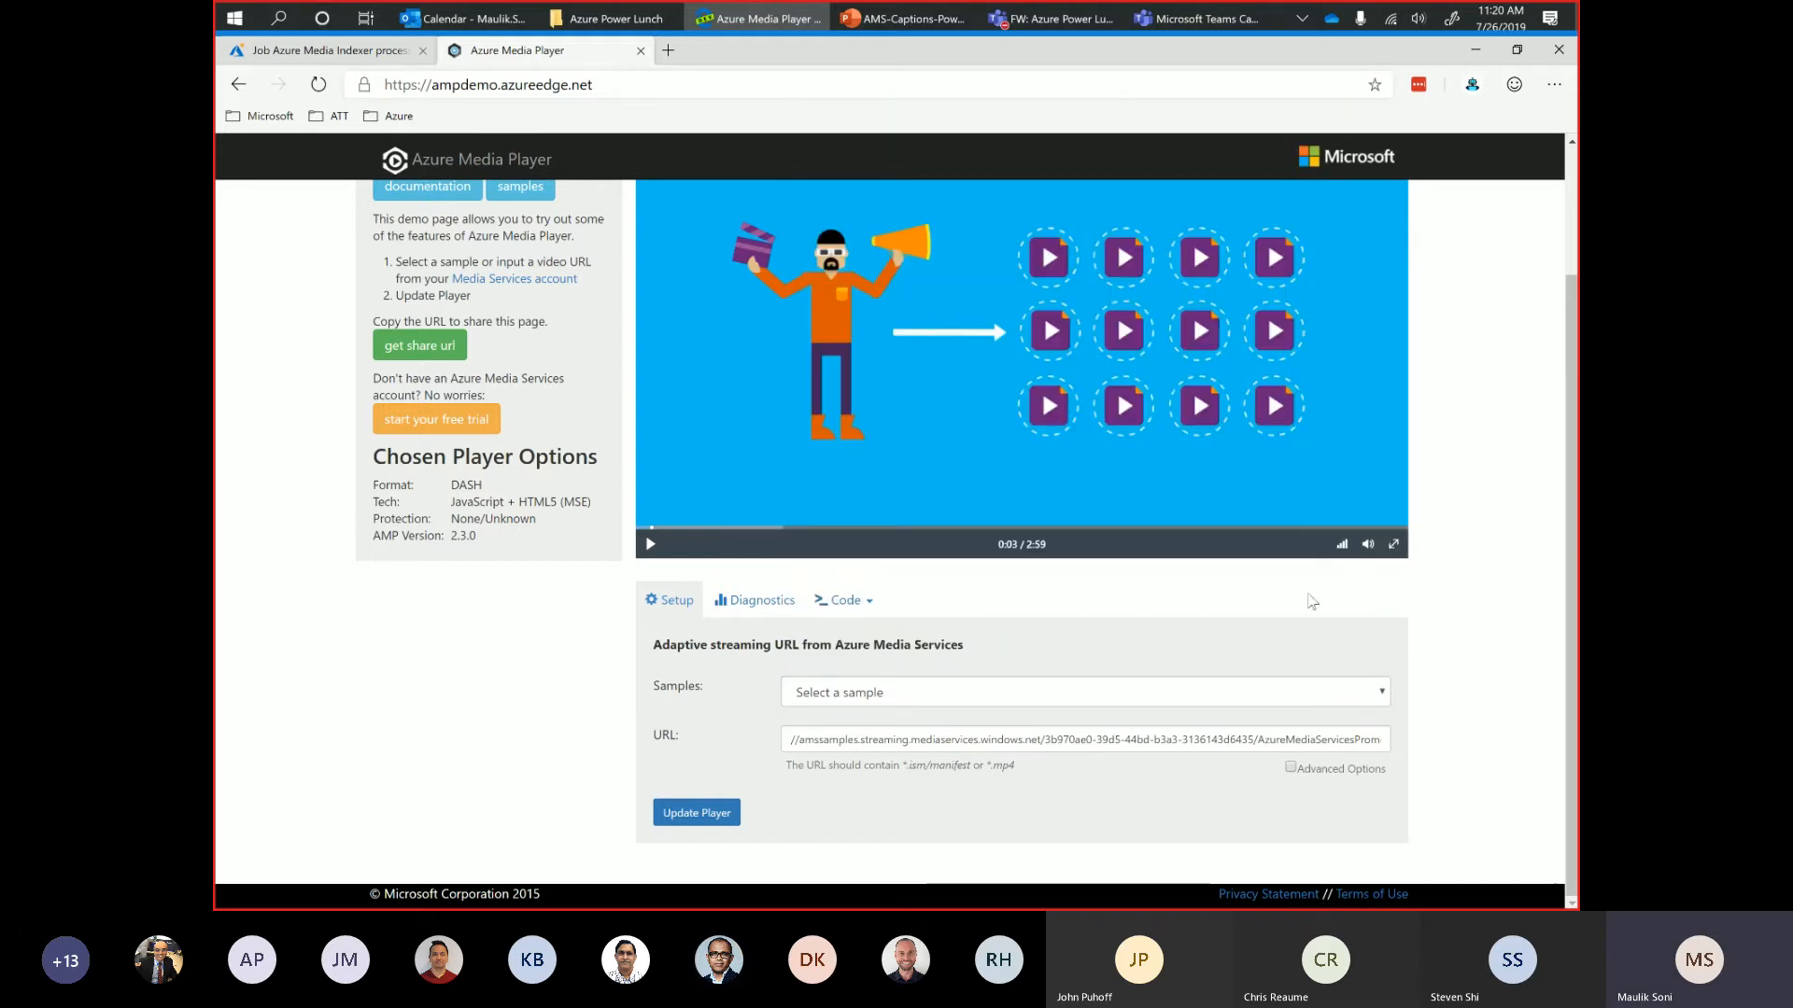
Show the player's advanced options and examine the caption, track and AES, PlayReady and Widevine protection settings.
{"action": "left_click", "coordinate": [1291, 767]}
{"action": "scroll", "coordinate": [1083, 812], "scroll_direction": "down", "scroll_amount": 5}
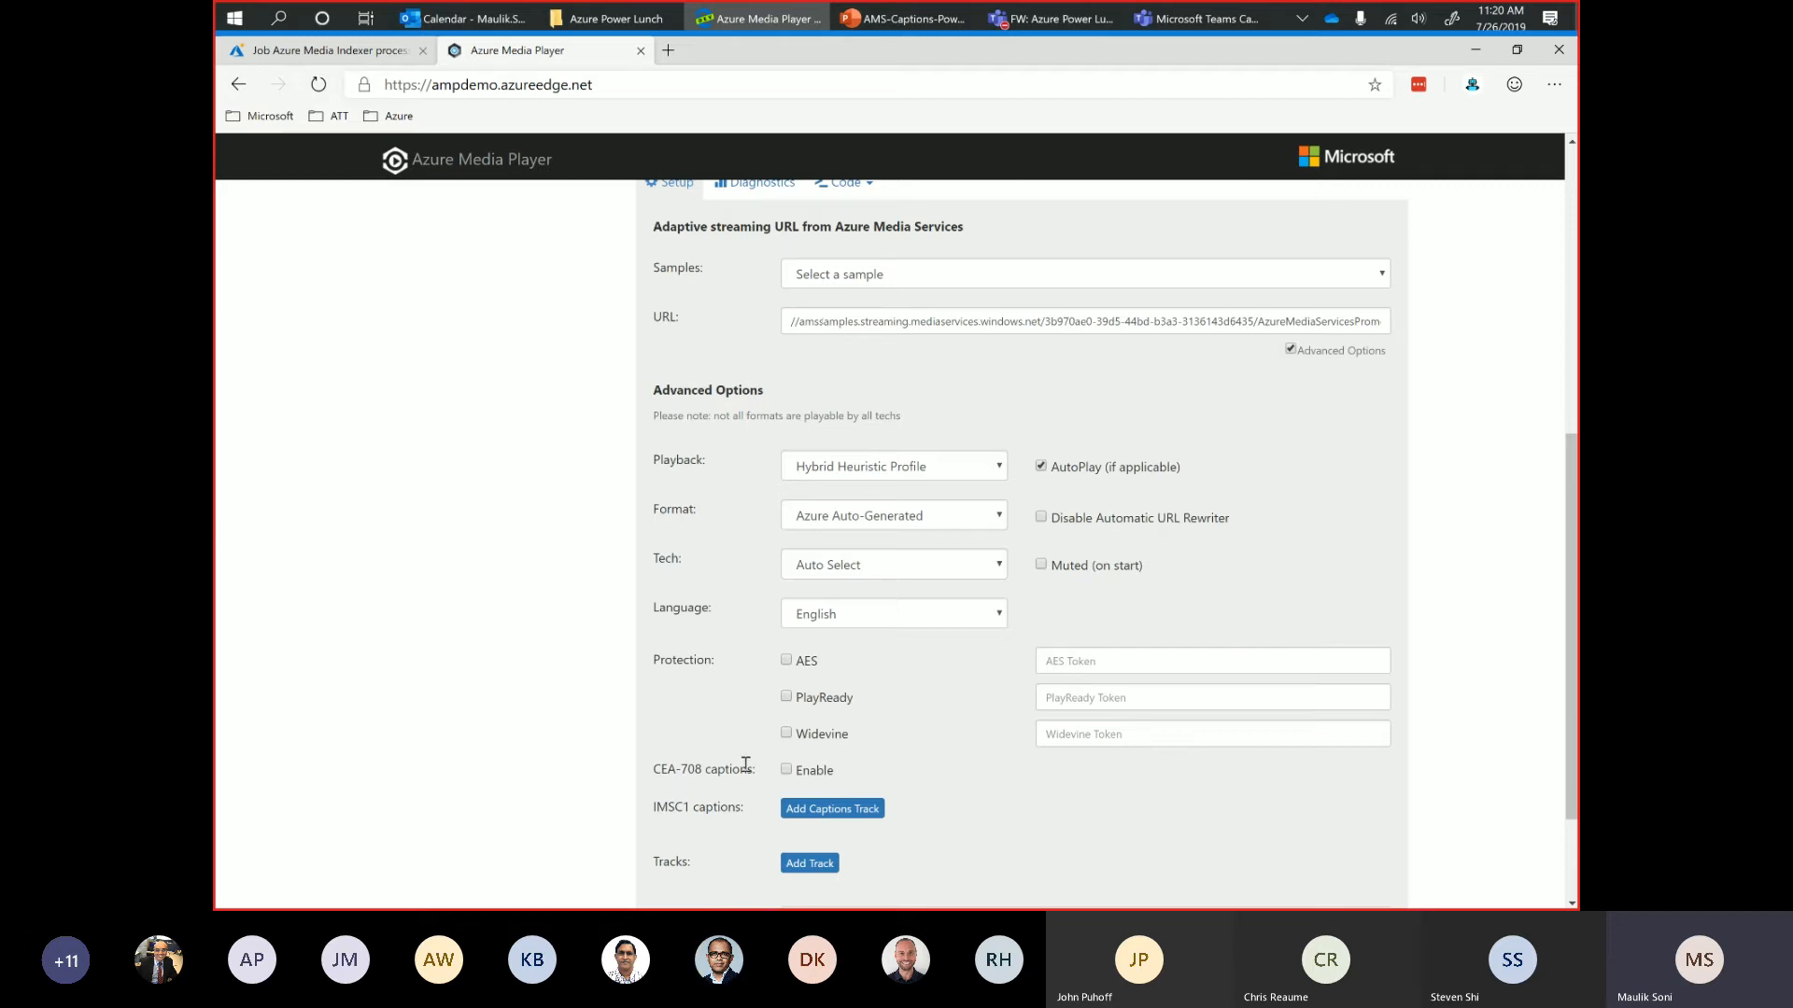
{"action": "scroll", "coordinate": [747, 761], "scroll_direction": "down", "scroll_amount": 2}
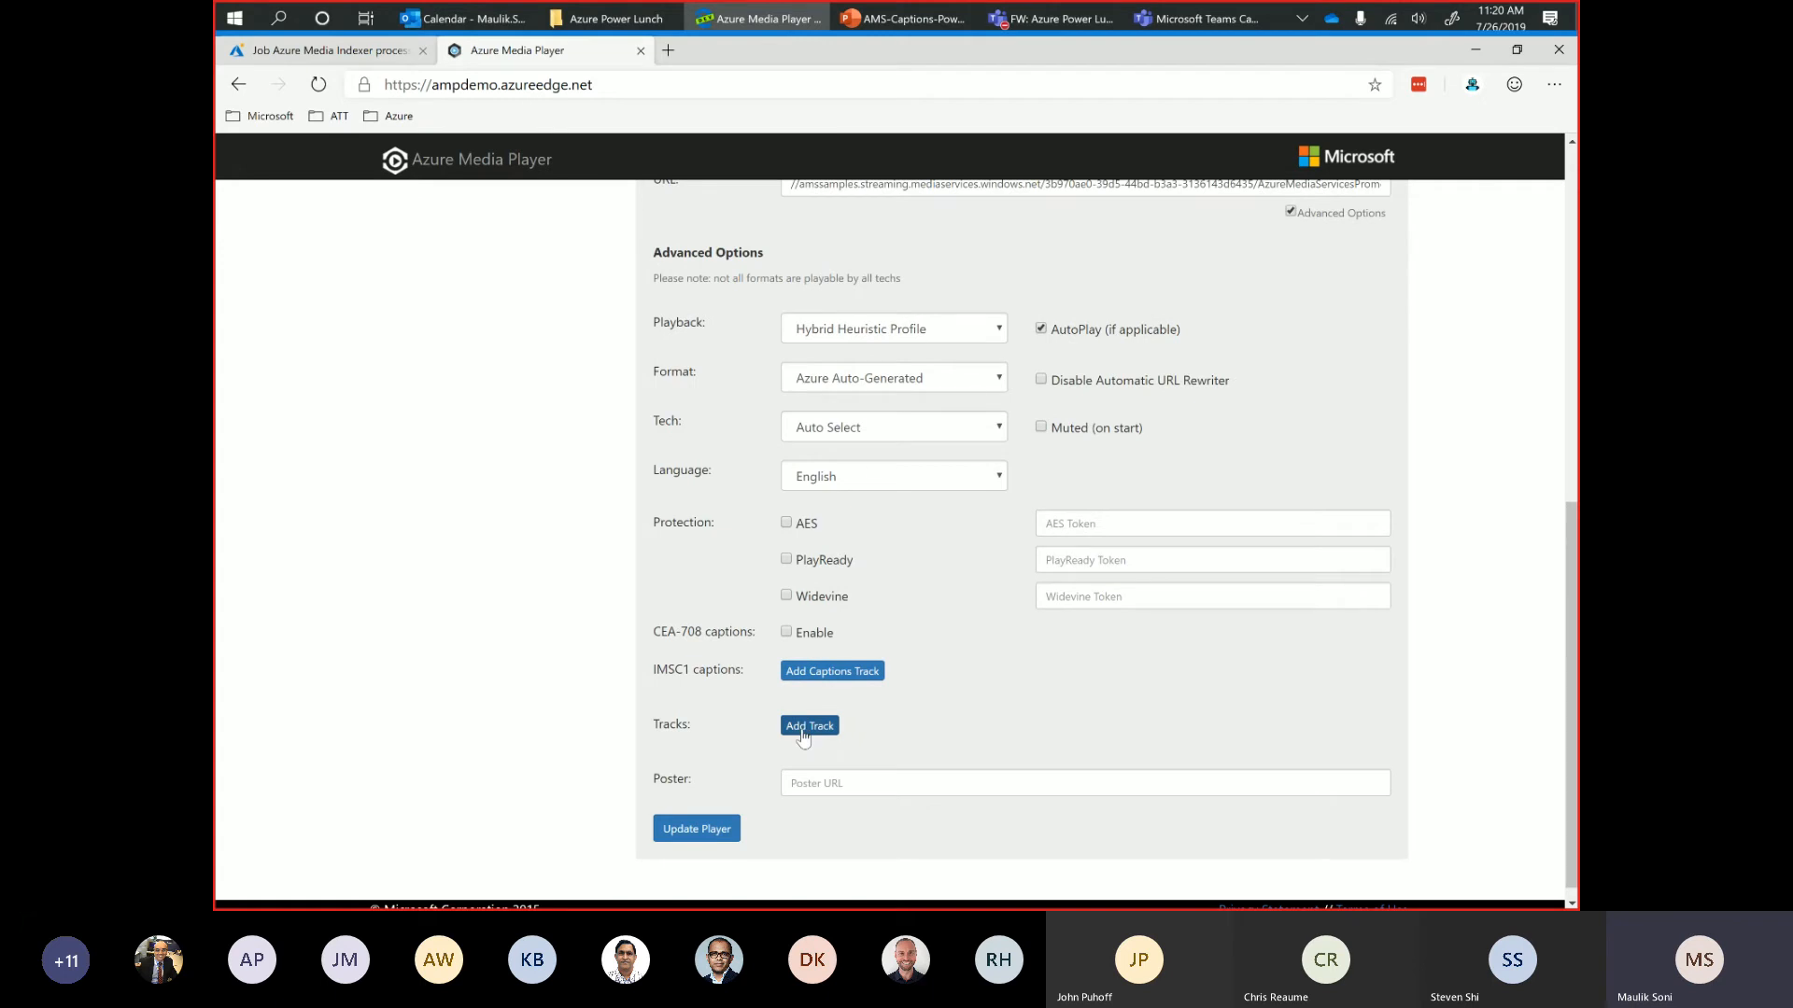
{"action": "scroll", "coordinate": [730, 461], "scroll_direction": "up", "scroll_amount": 3}
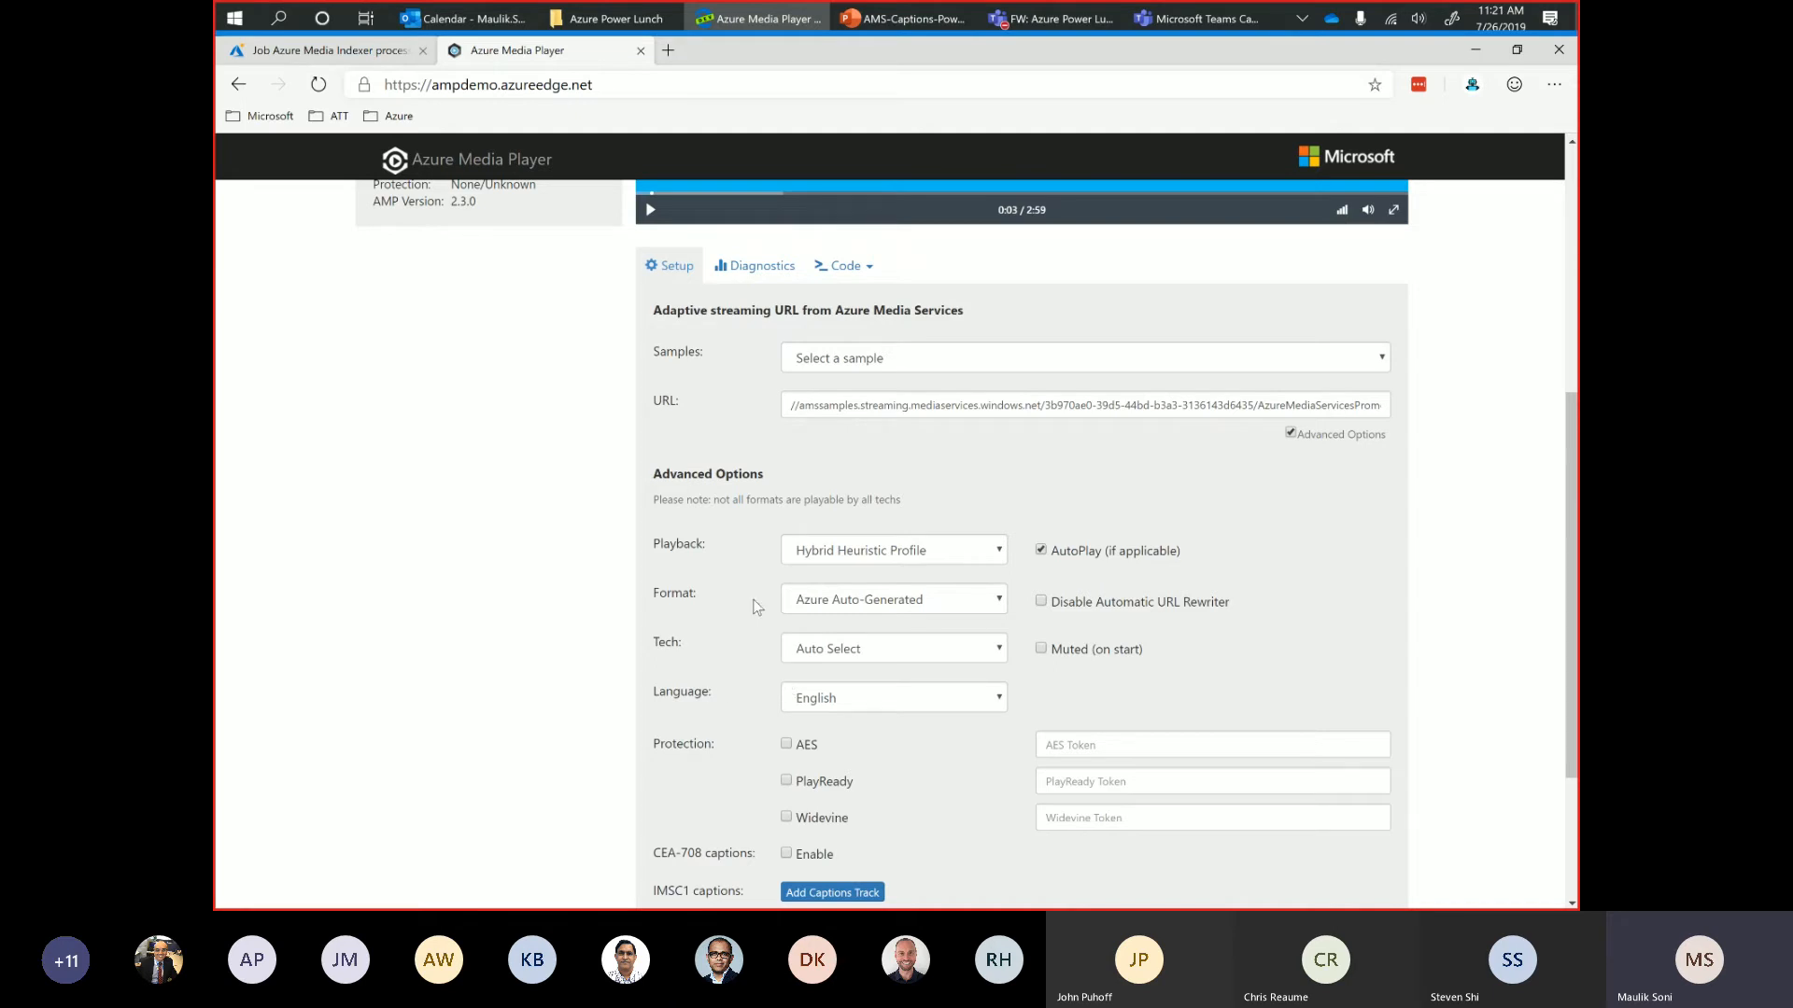
{"action": "left_click", "coordinate": [1061, 744]}
{"action": "left_click", "coordinate": [1080, 785]}
{"action": "left_click", "coordinate": [1078, 813]}
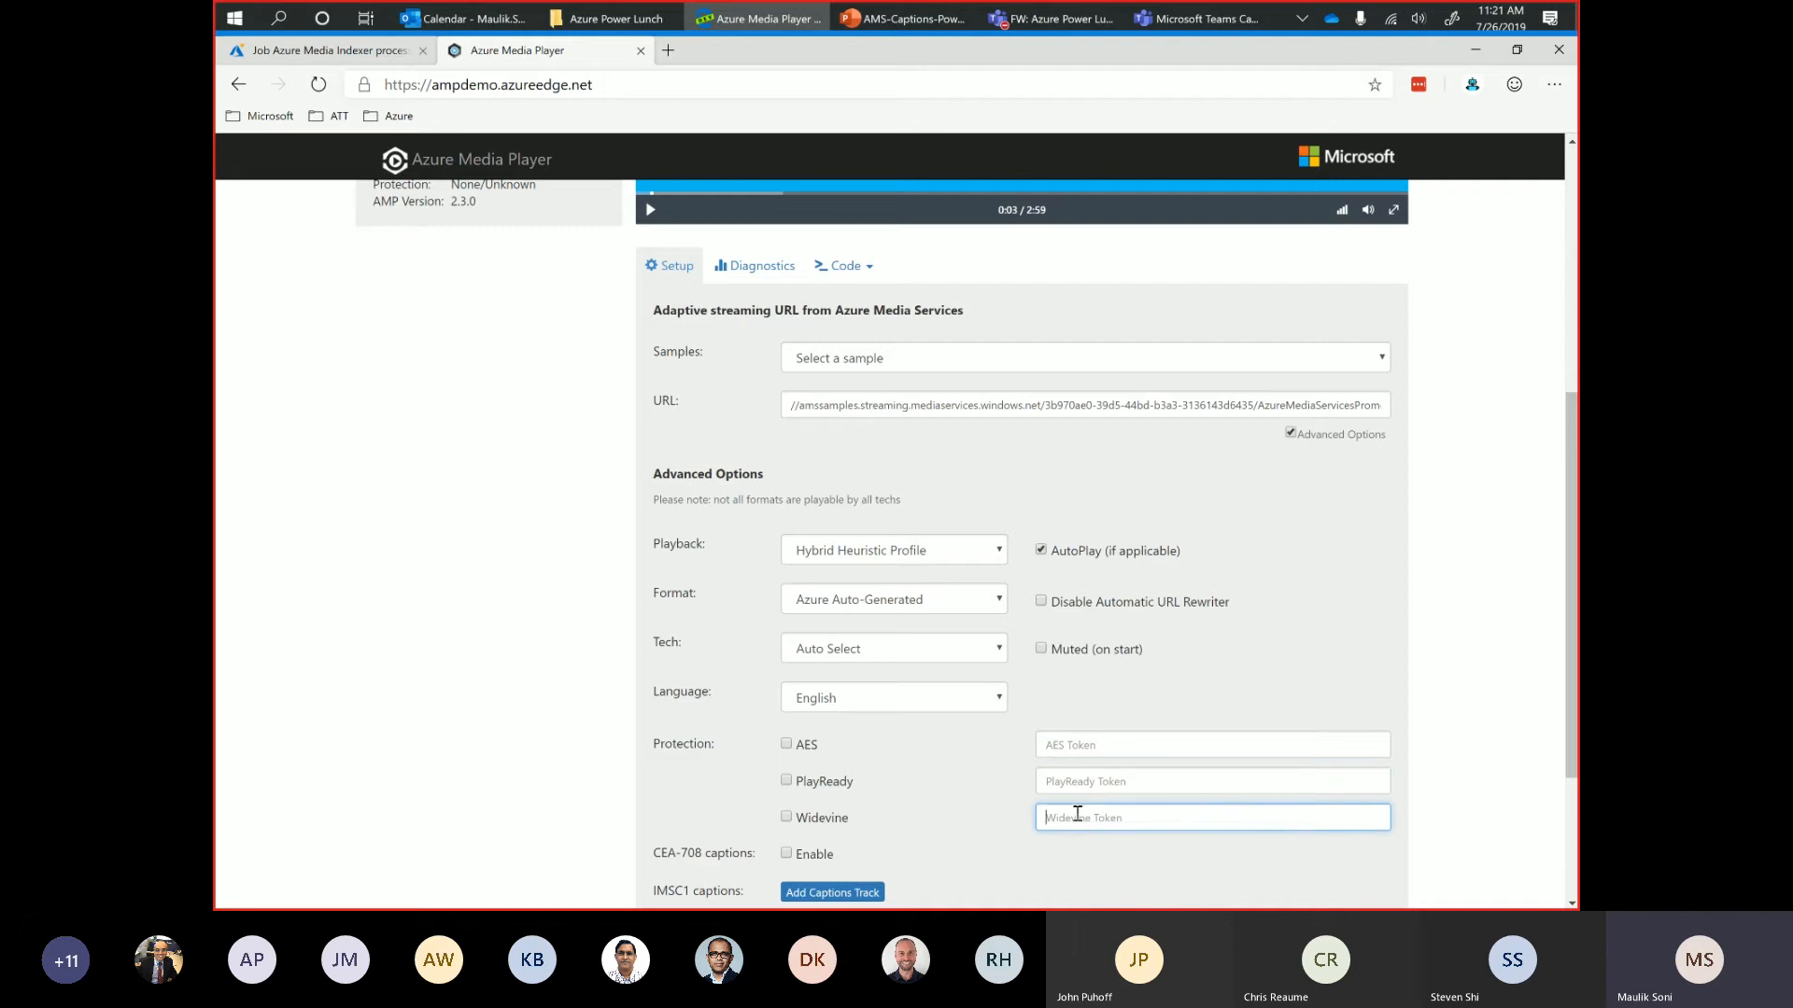
Examine the player's diagnostics and its generated player code, highlighting the manifest source URL in the JavaScript.
{"action": "left_click", "coordinate": [747, 268]}
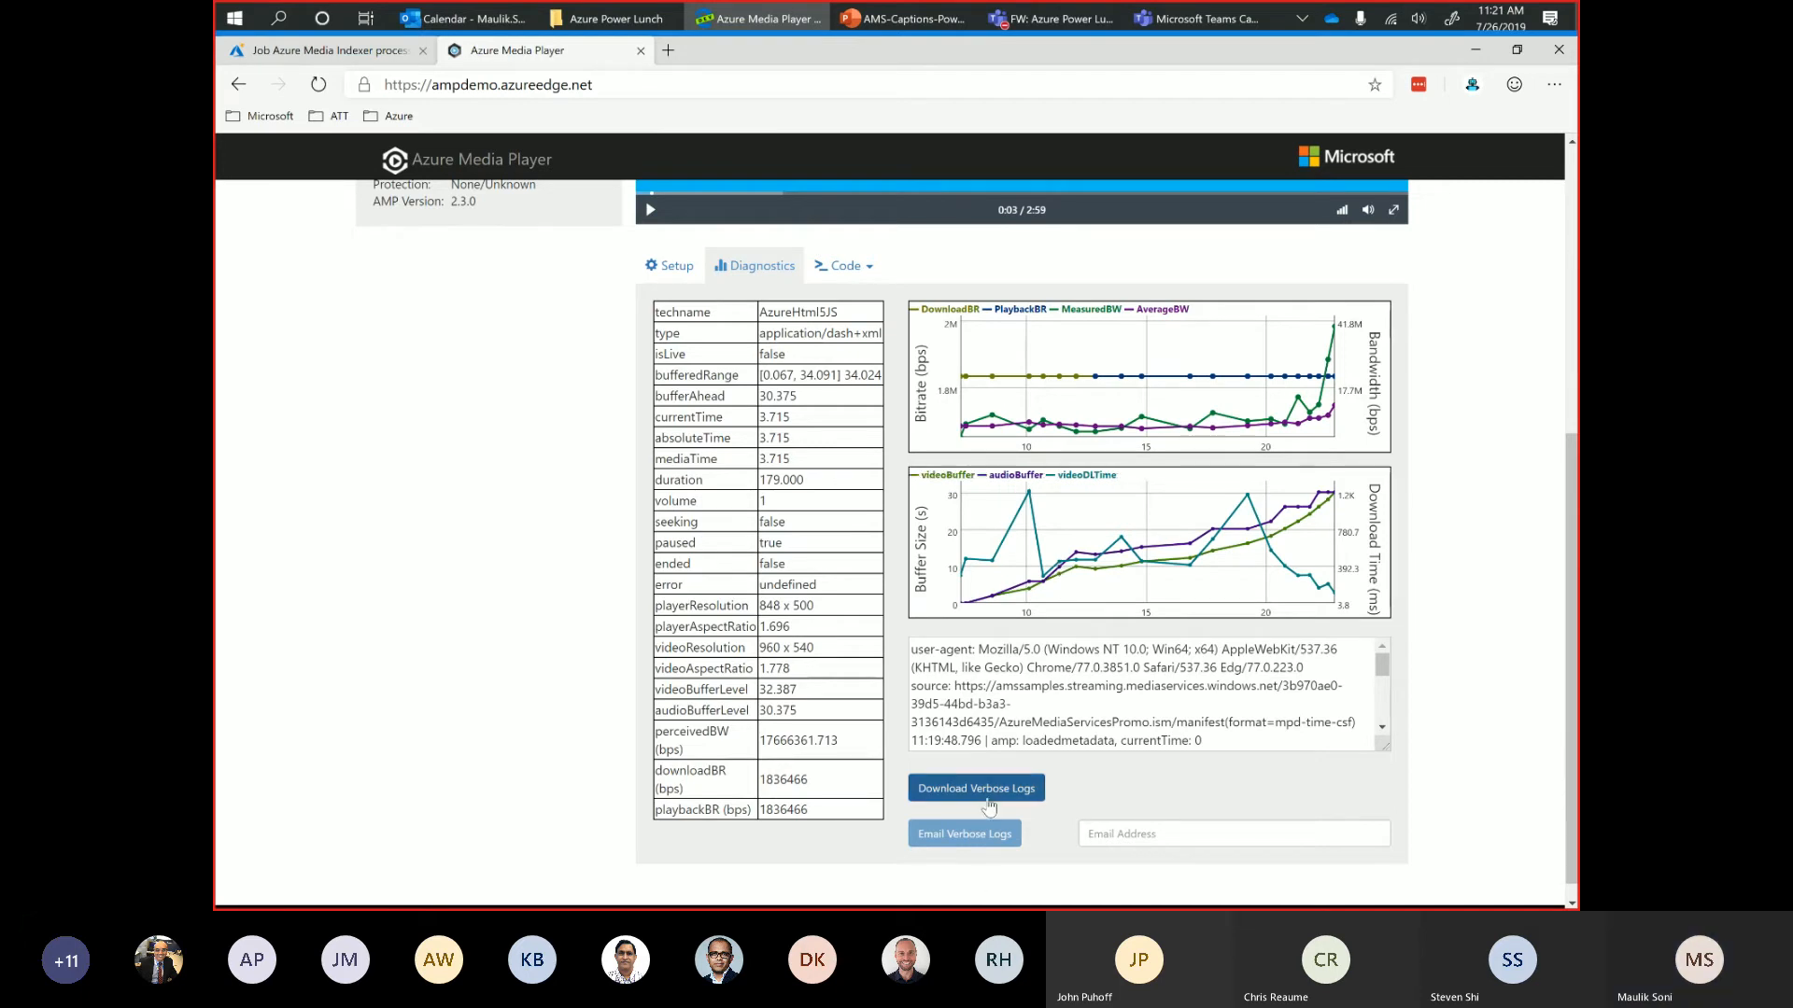
{"action": "left_click", "coordinate": [846, 268]}
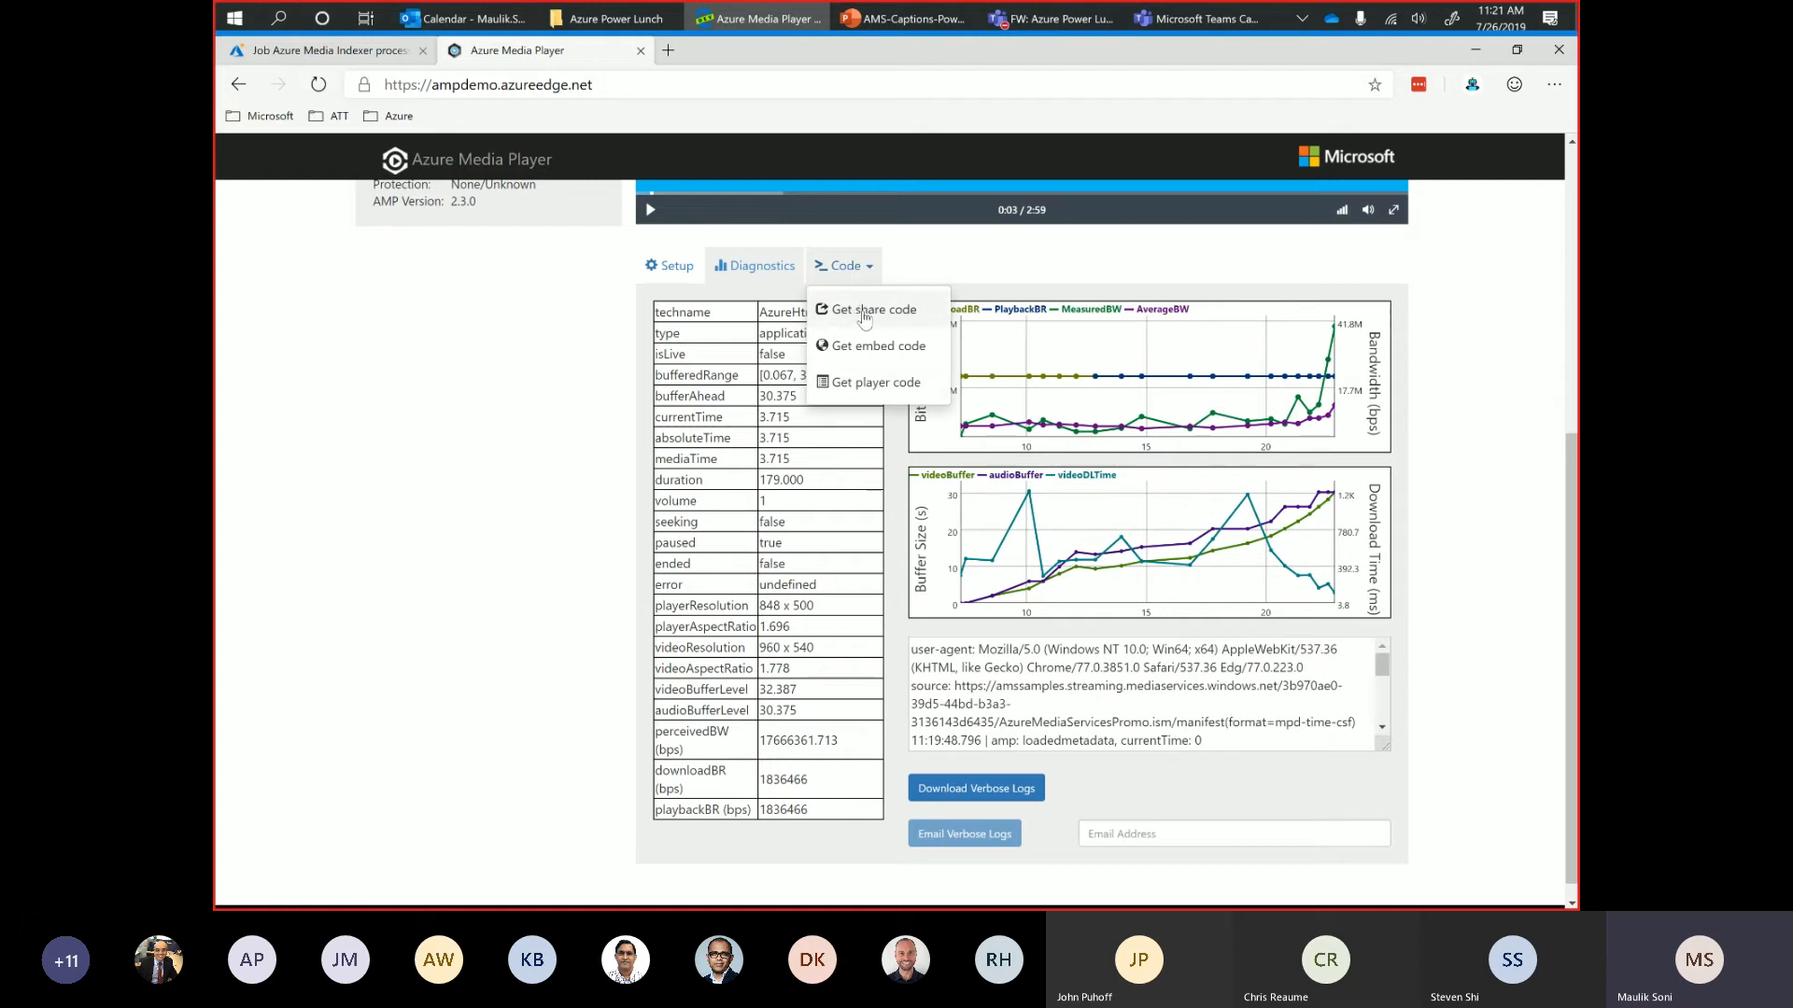
{"action": "left_click", "coordinate": [876, 385]}
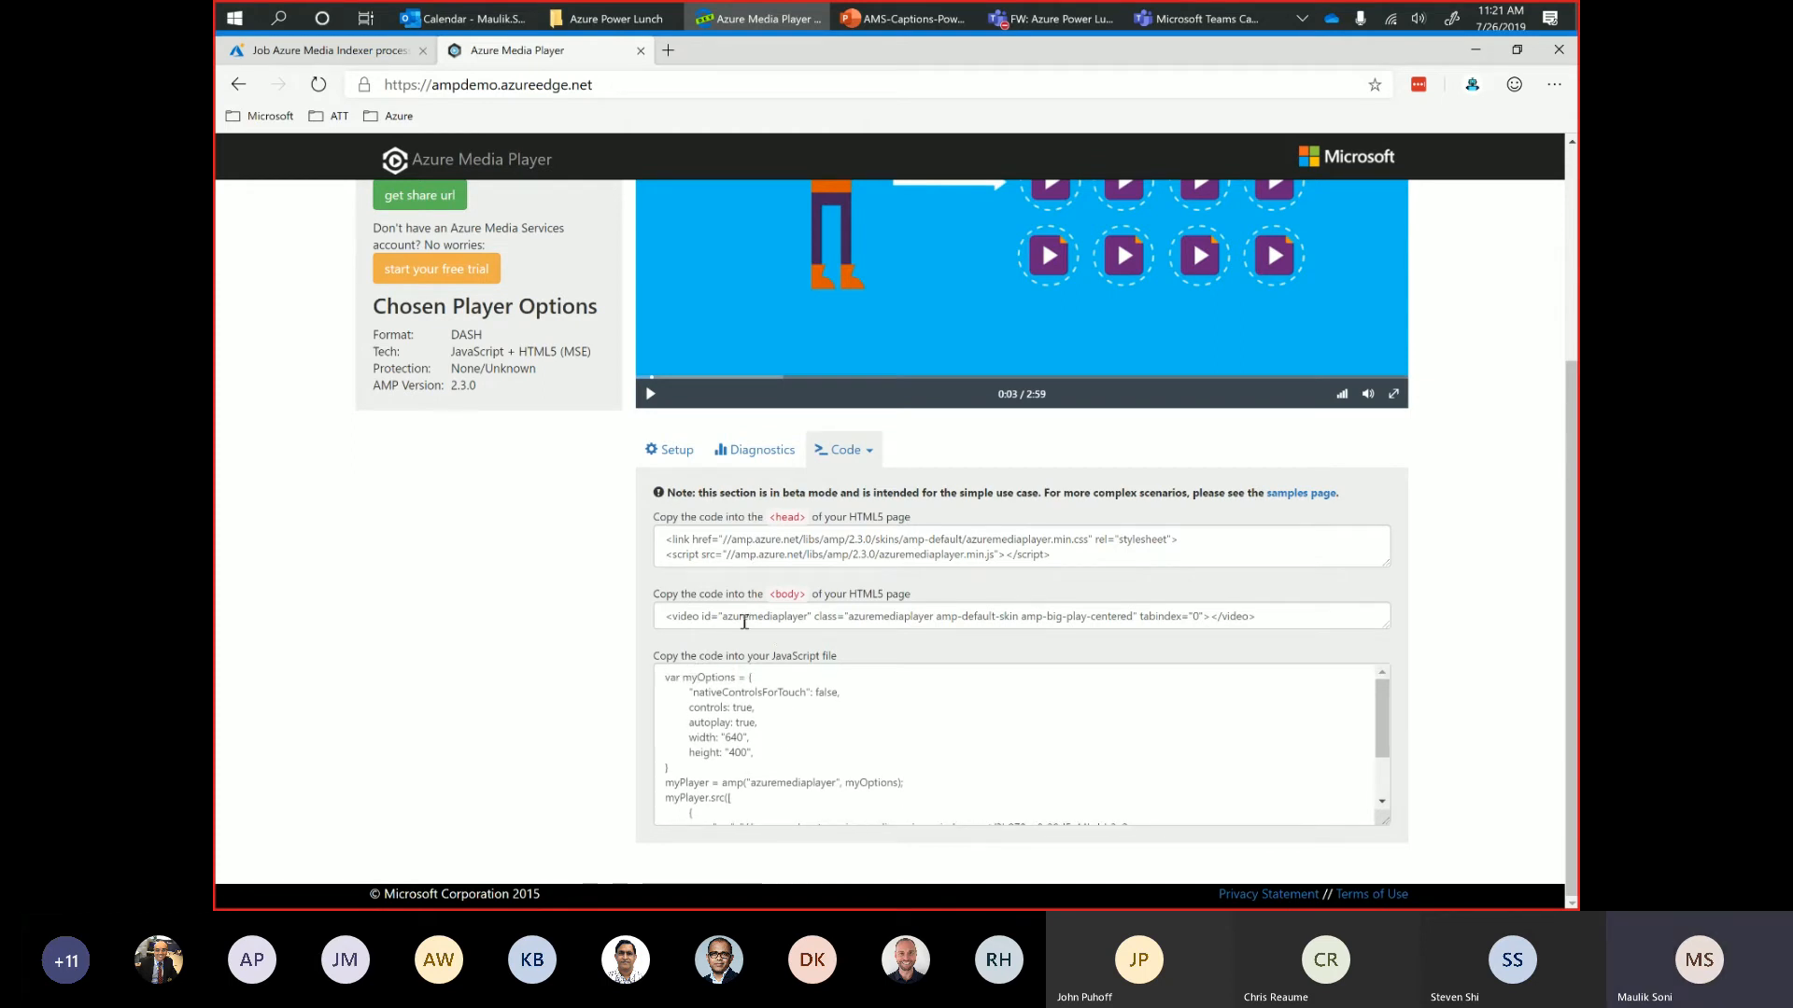
{"action": "scroll", "coordinate": [794, 771], "scroll_direction": "down", "scroll_amount": 2}
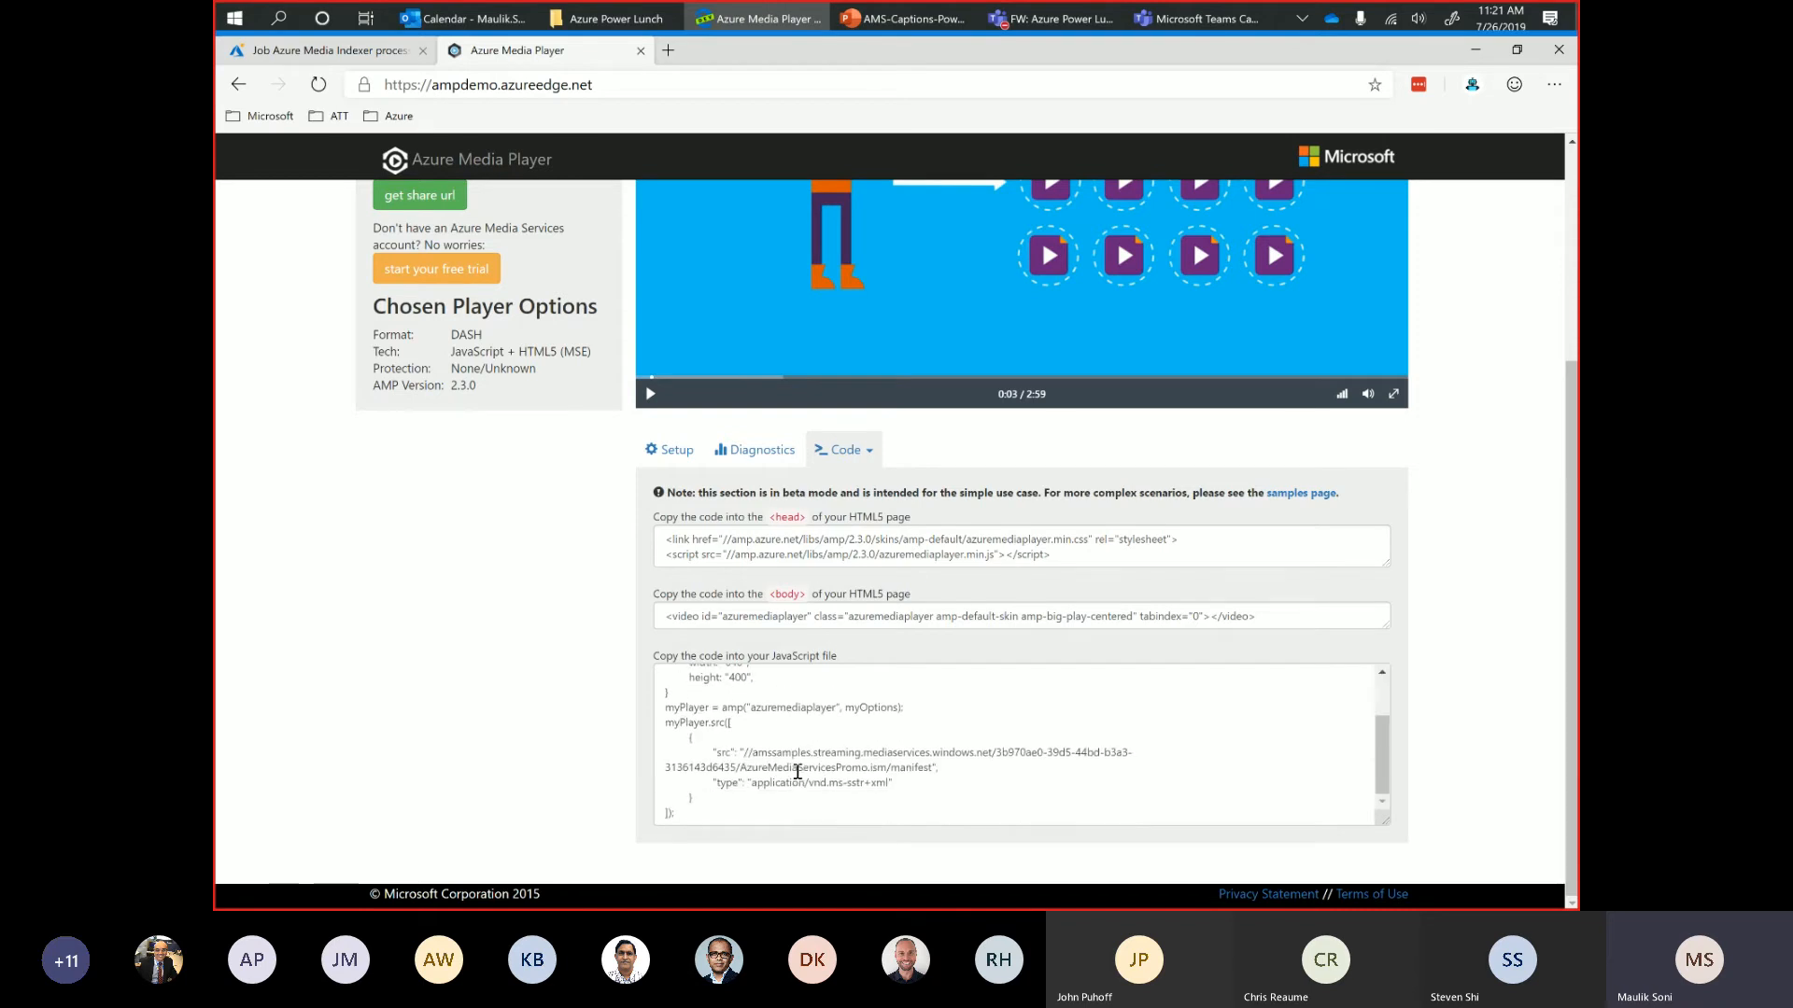
{"action": "left_click_drag", "start_coordinate": [747, 754], "coordinate": [907, 767]}
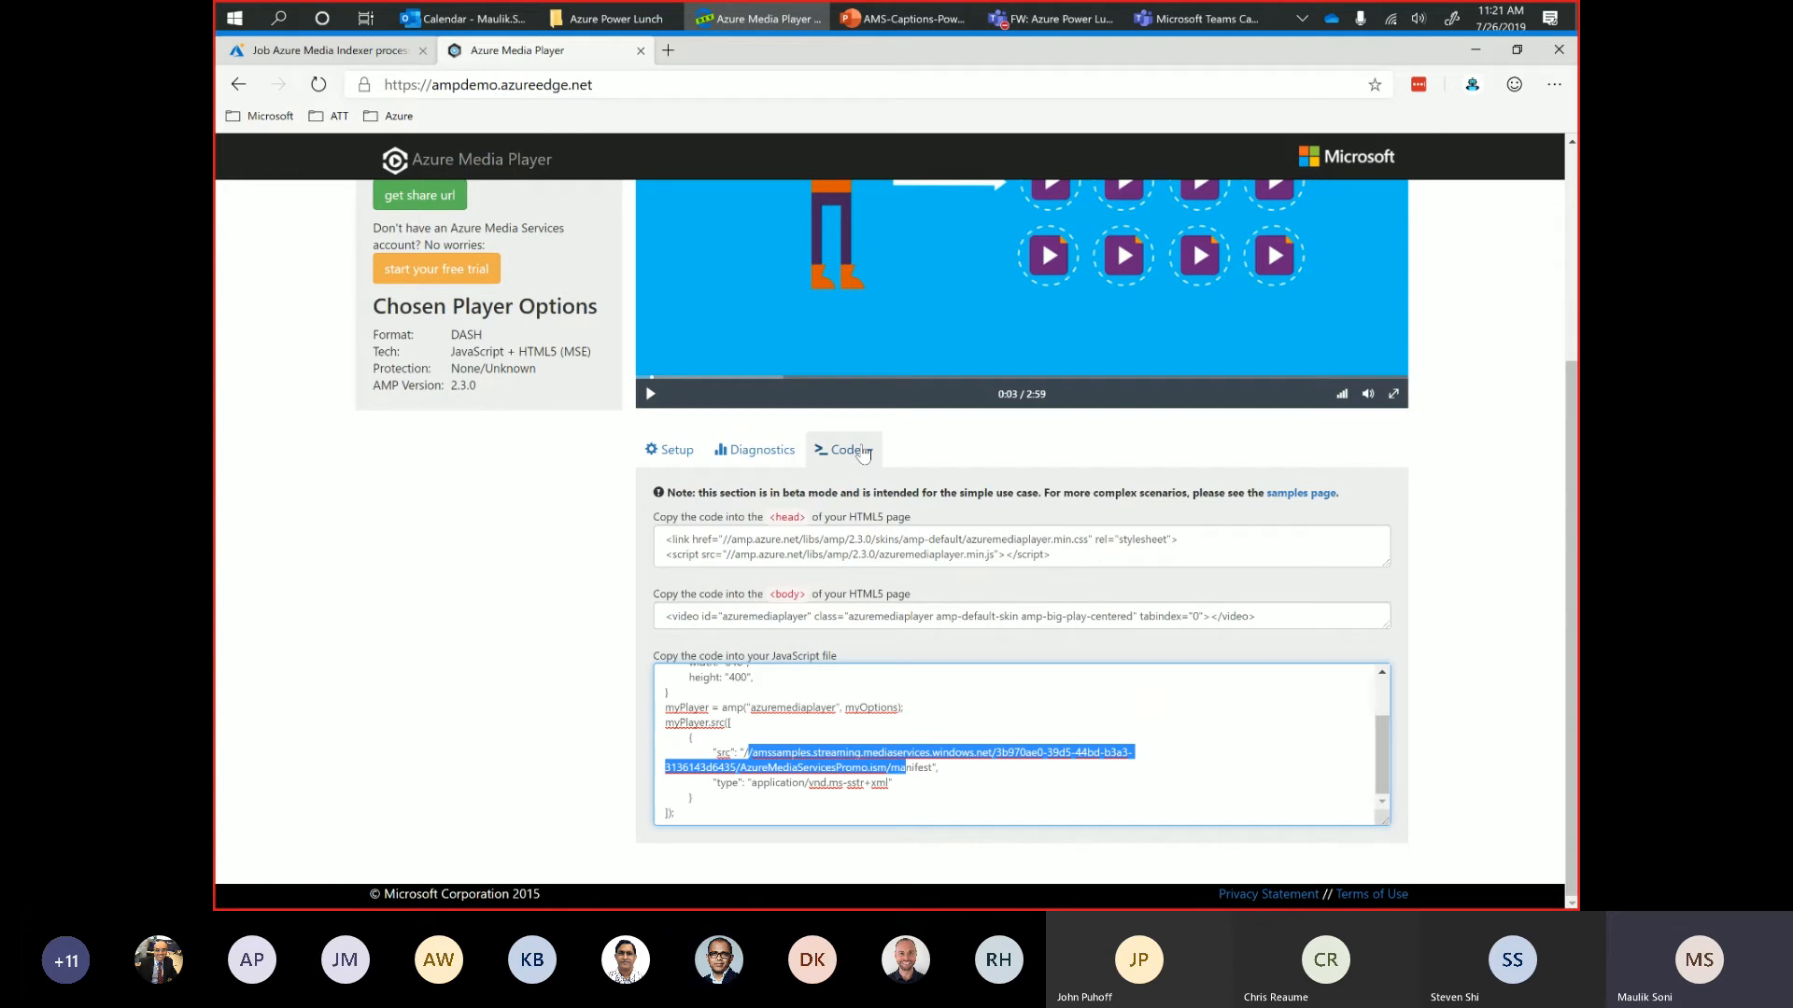
Return to the Azure portal, open the matv media service's job list, check the Azure Media Indexer job for empire.mp4 and close its details.
{"action": "left_click", "coordinate": [342, 53]}
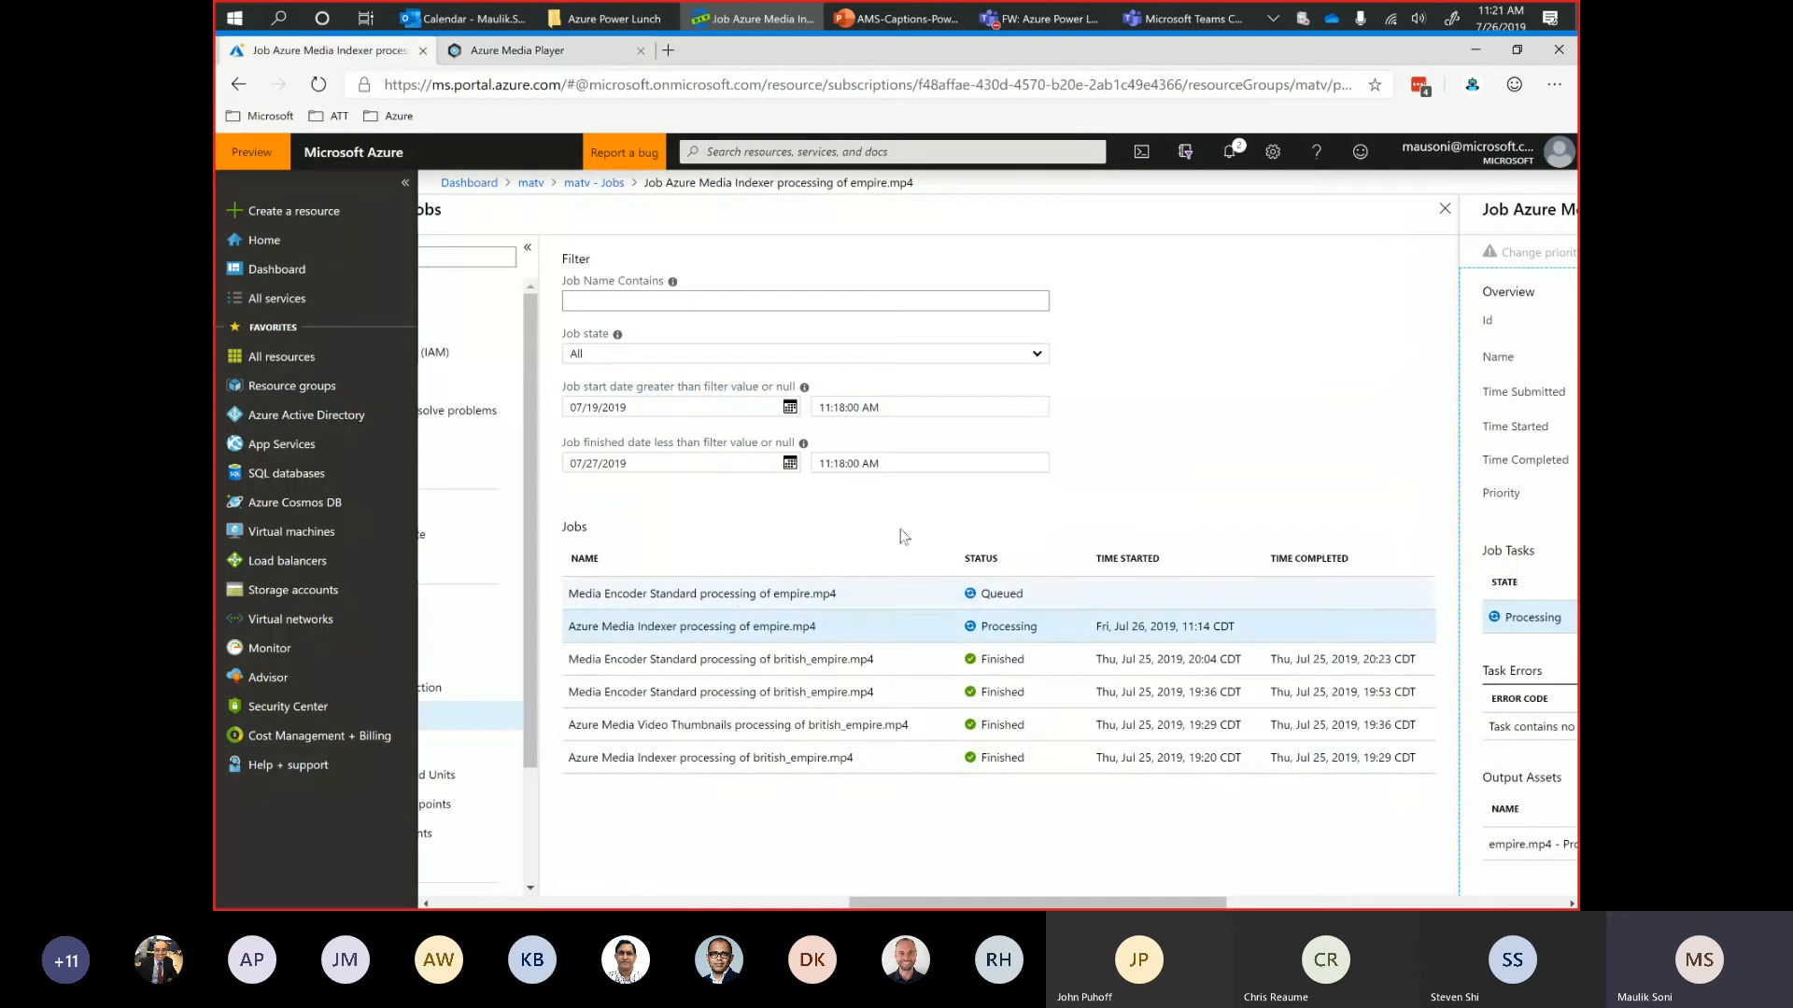
{"action": "left_click", "coordinate": [1445, 209]}
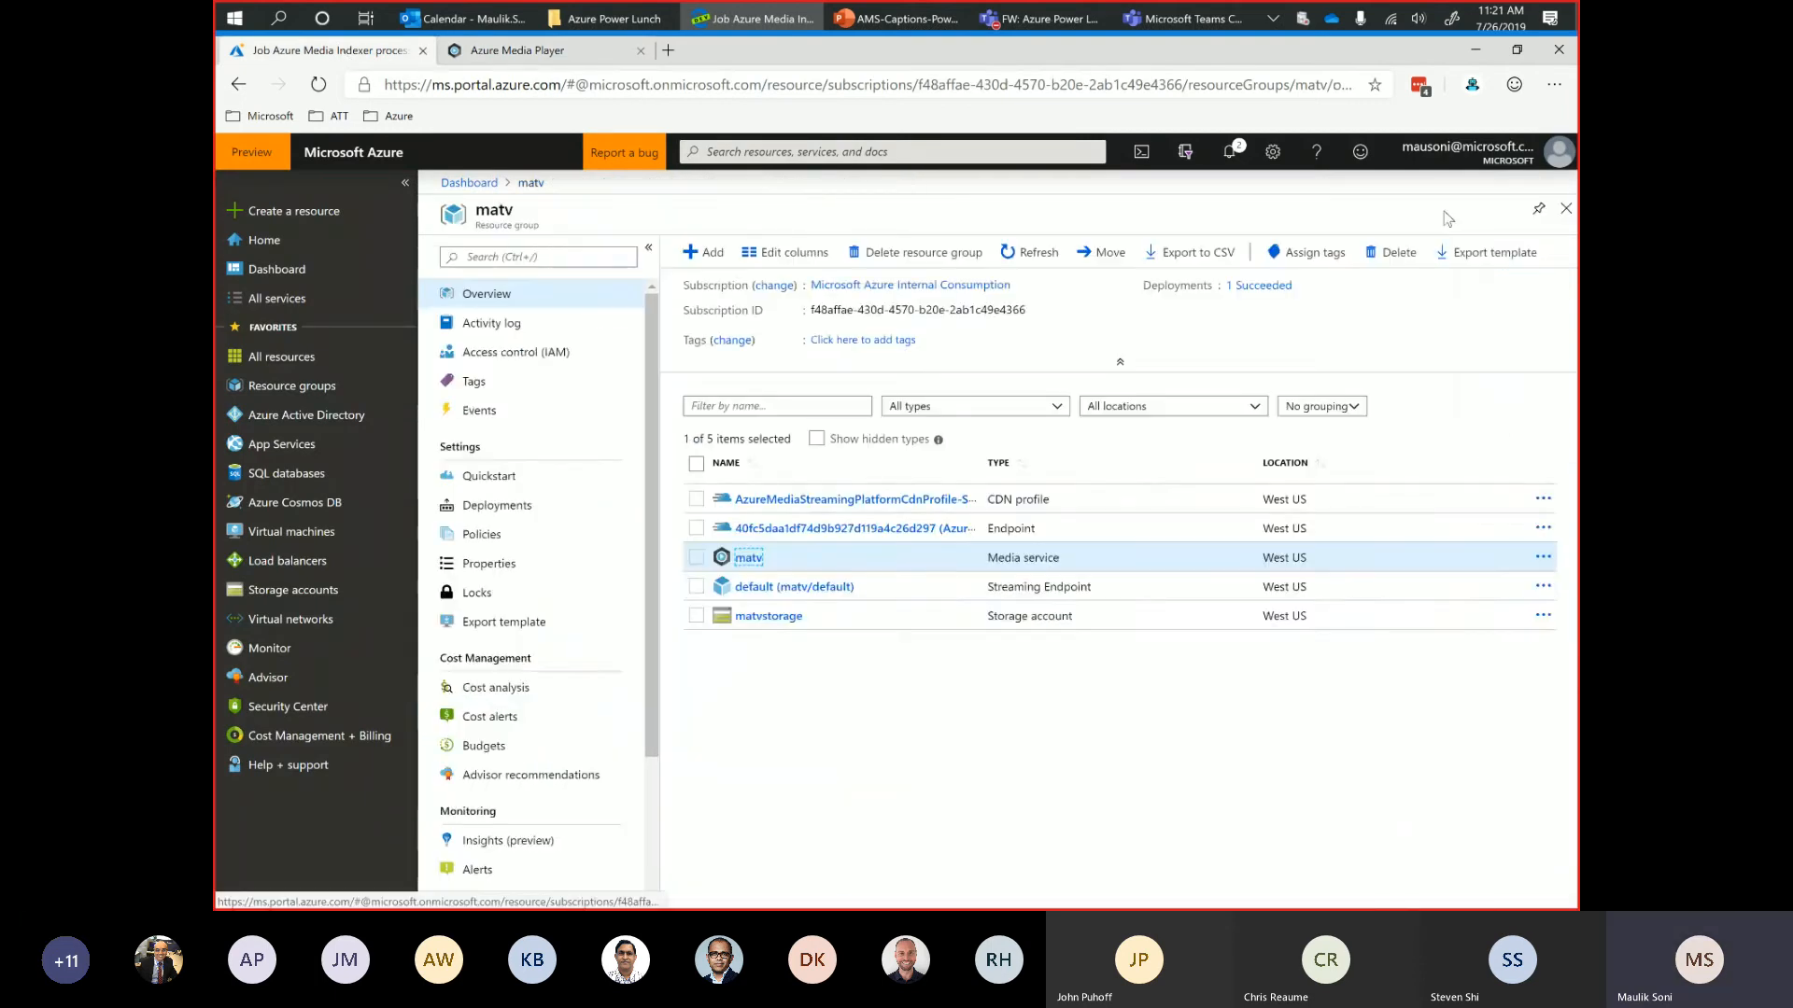
{"action": "left_click", "coordinate": [752, 563]}
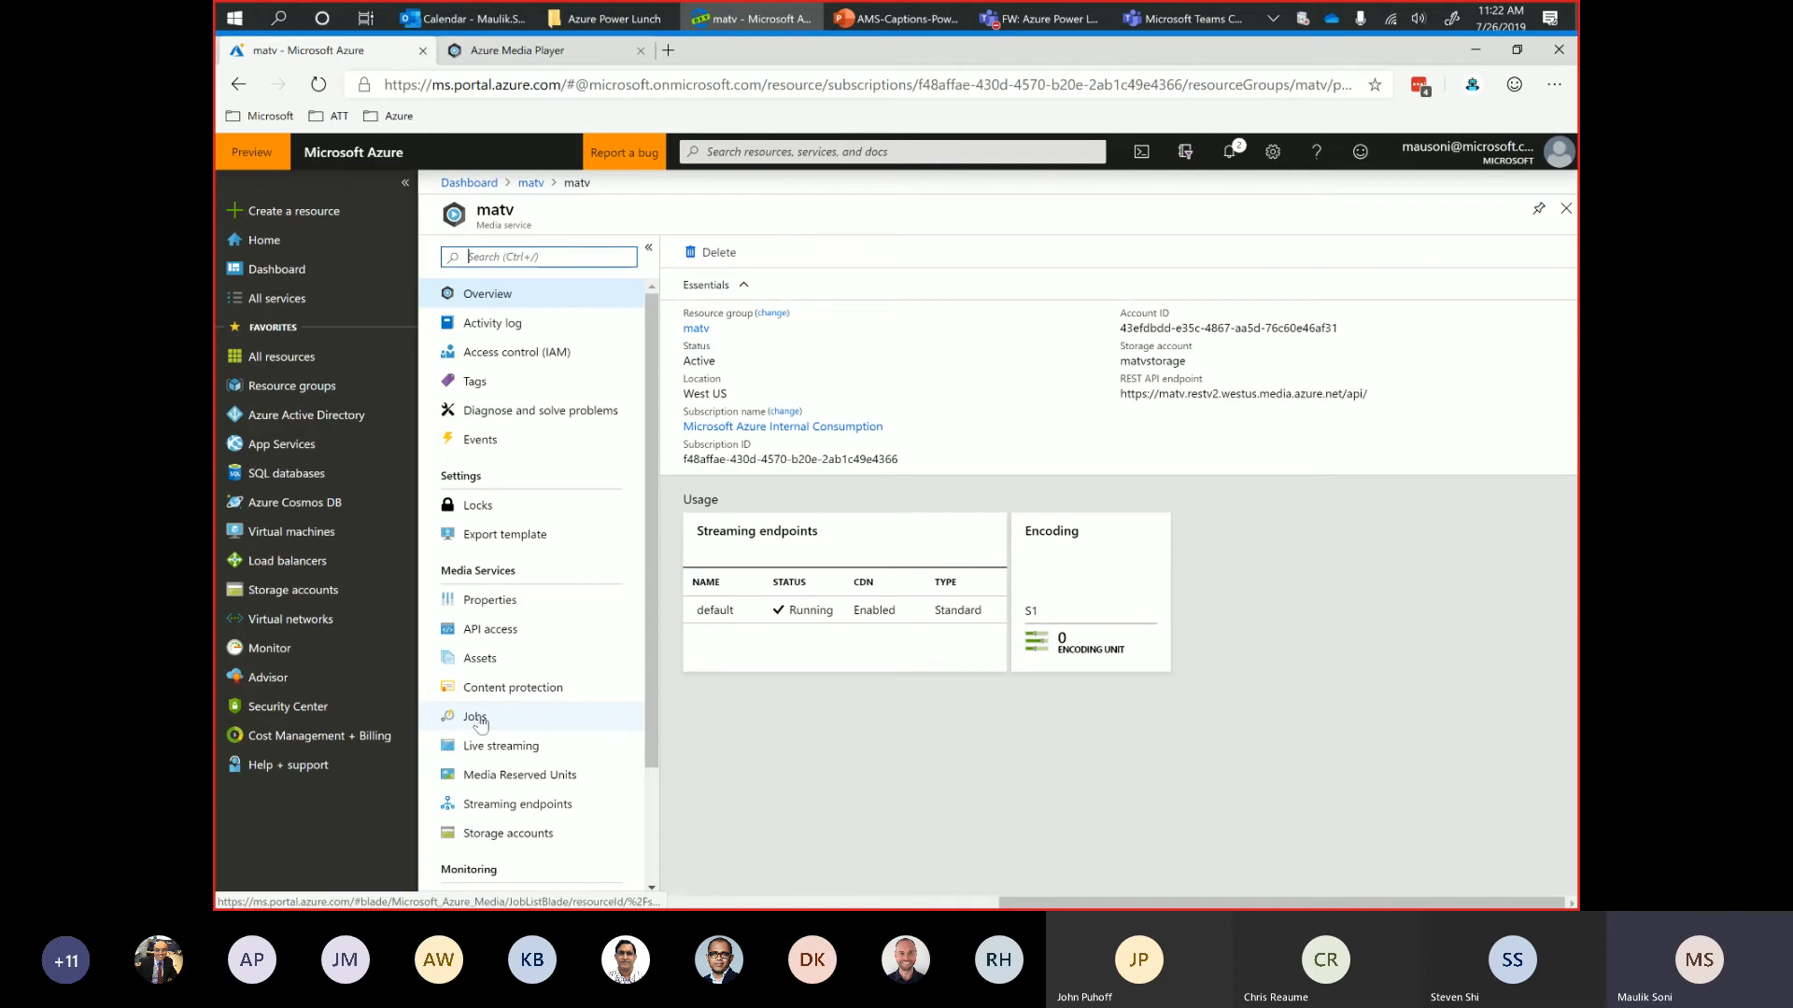
{"action": "left_click", "coordinate": [476, 719]}
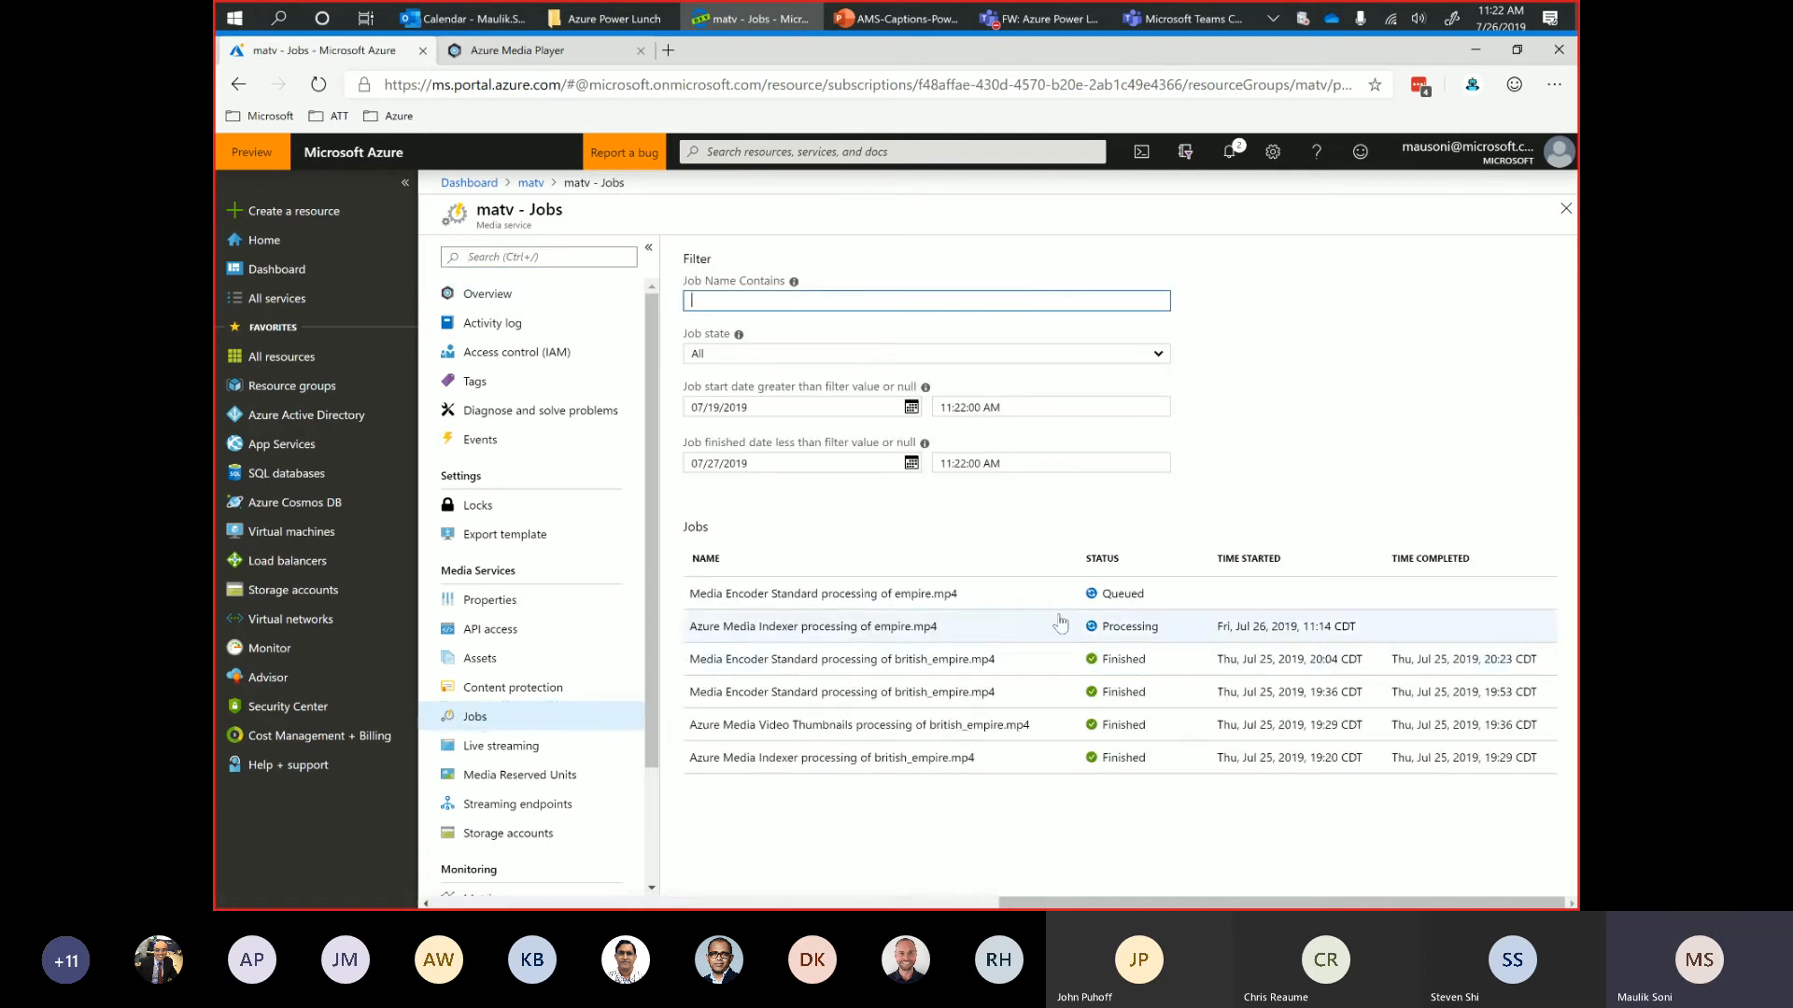
{"action": "left_click", "coordinate": [1061, 624]}
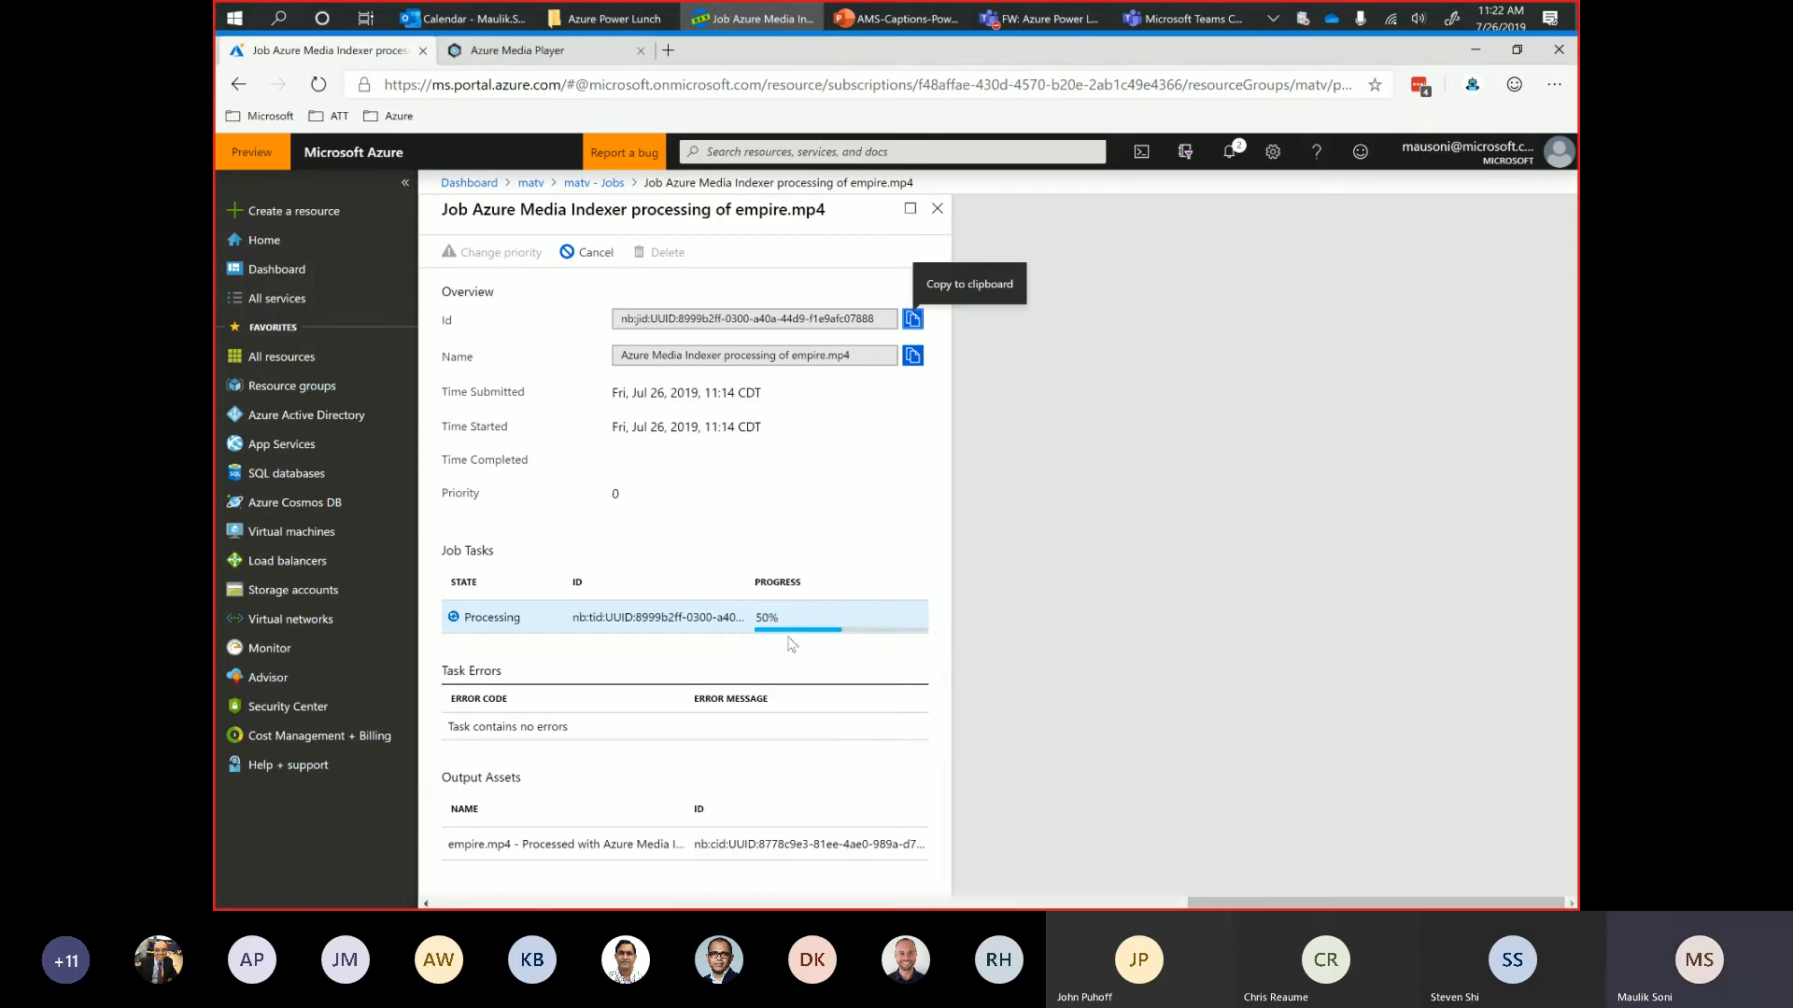
{"action": "left_click", "coordinate": [932, 214]}
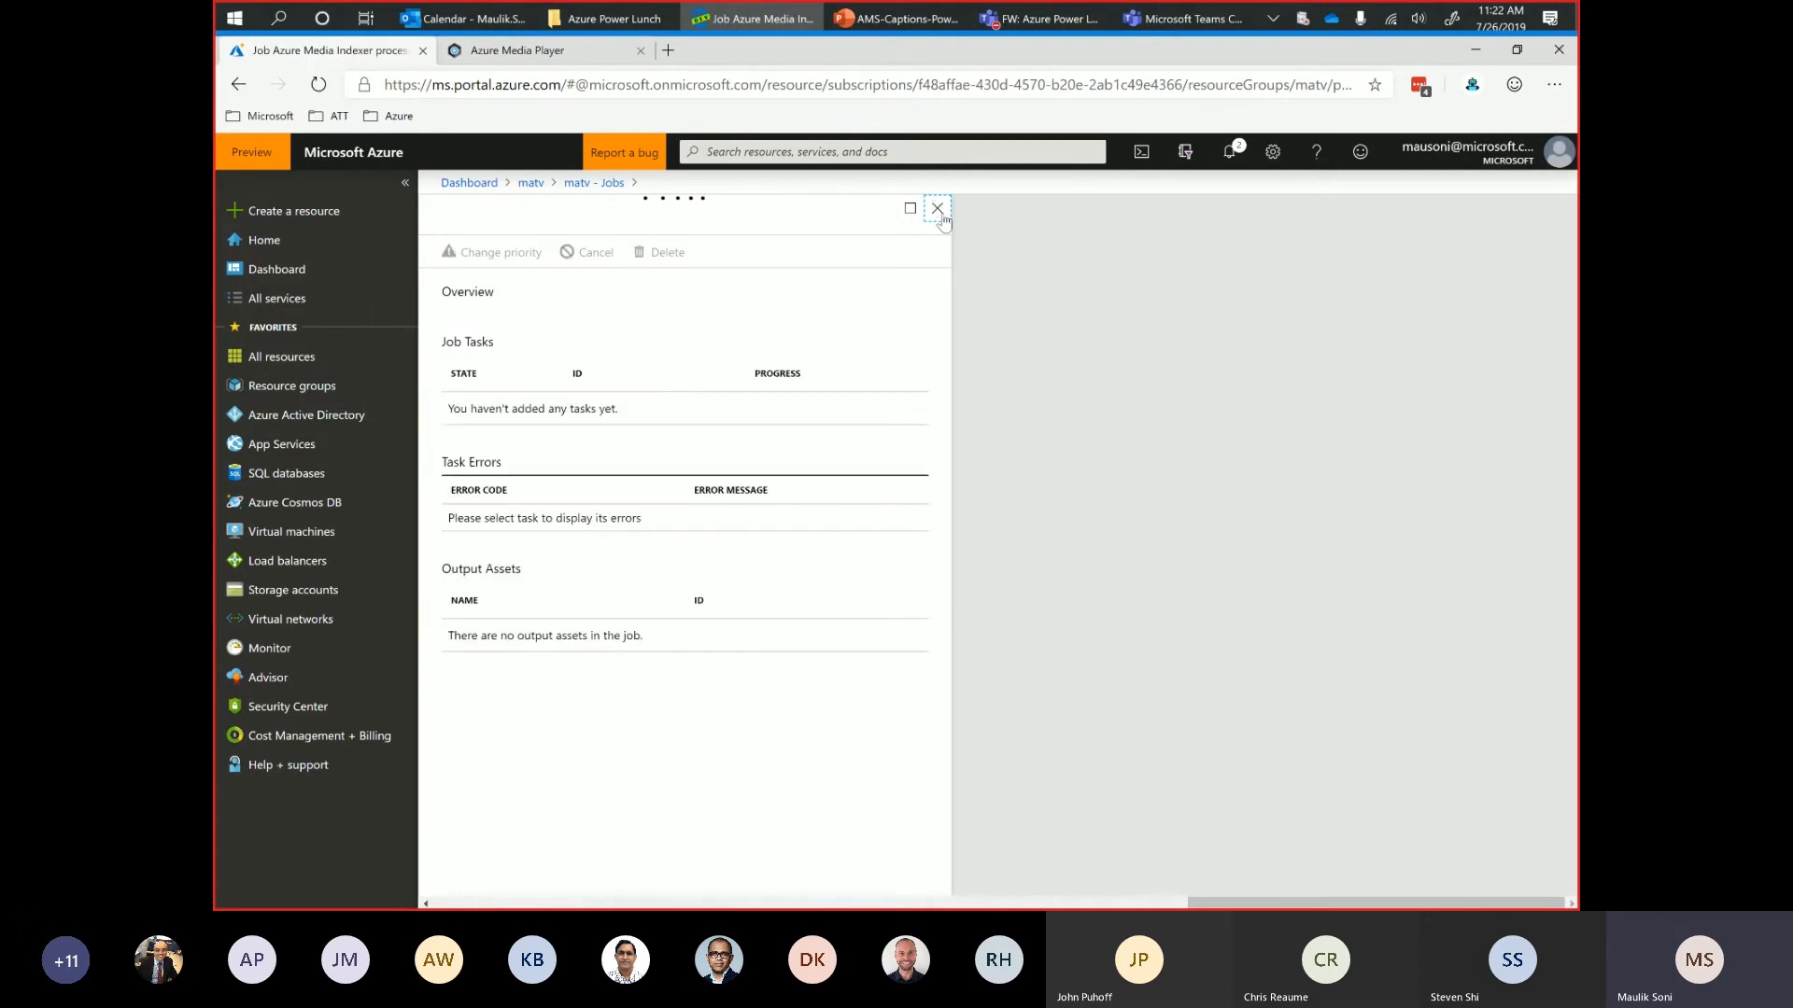
{"action": "left_click", "coordinate": [943, 214]}
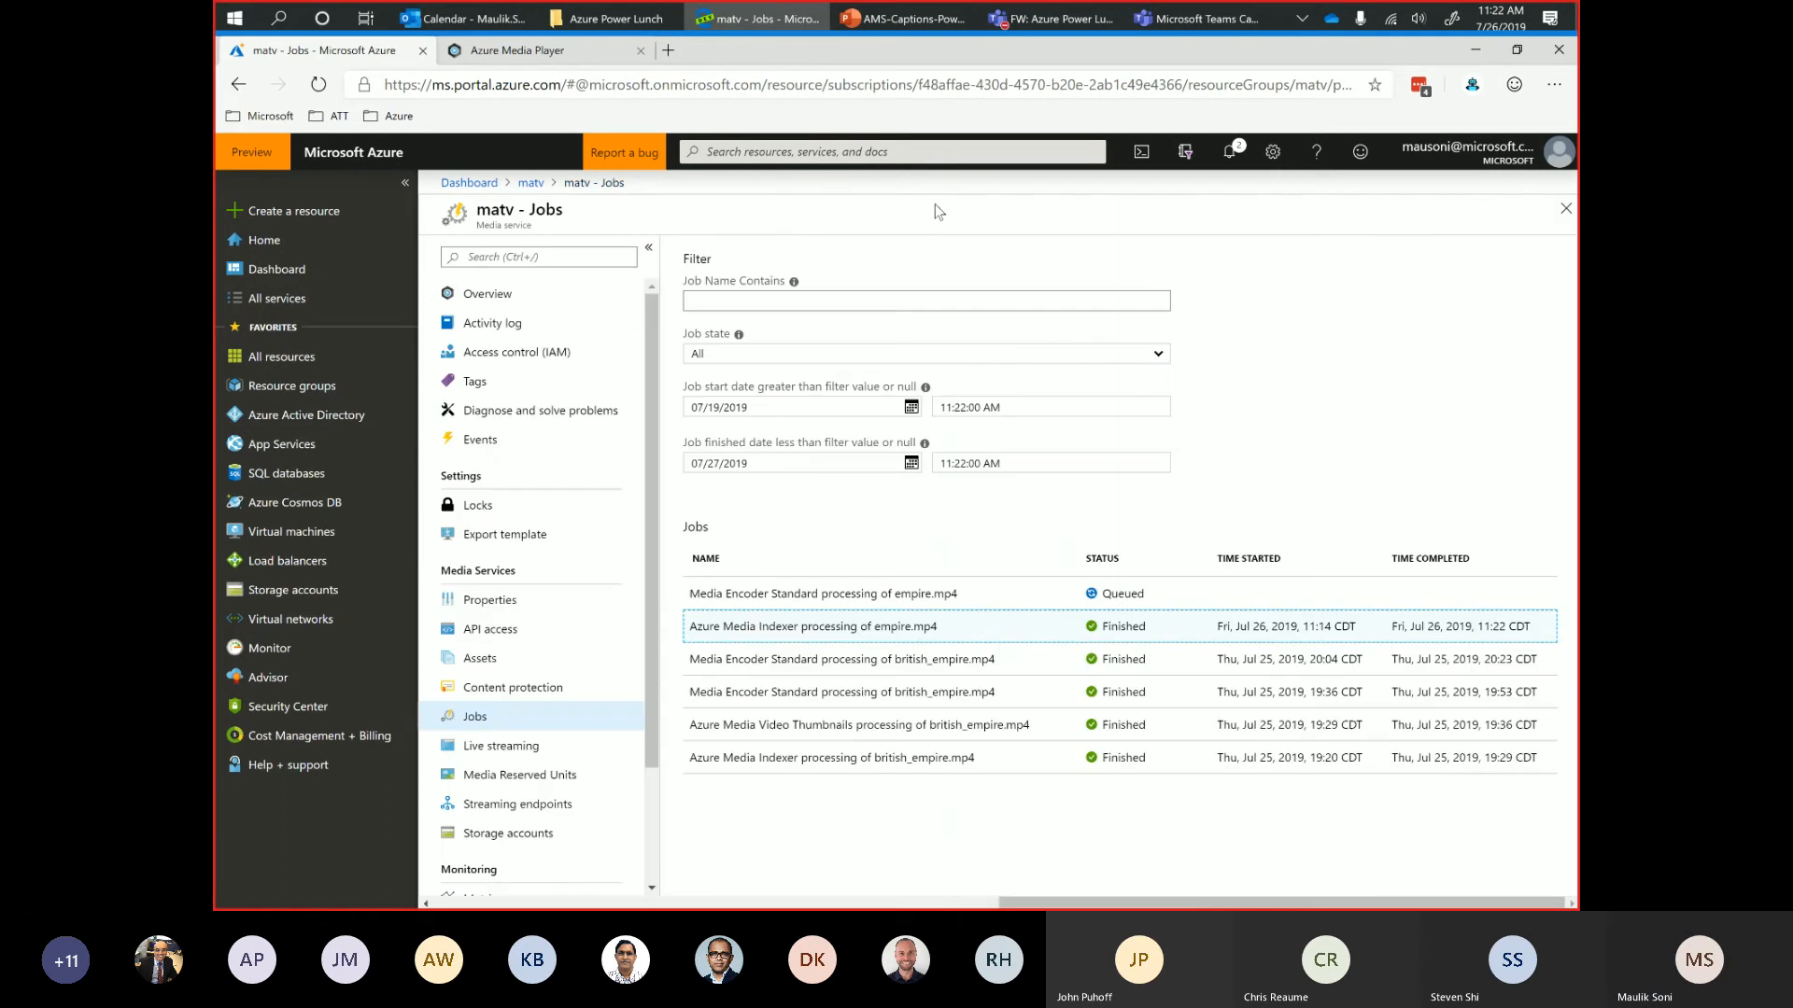
Open the empire.mp4 asset processed with Azure Media Indexer and examine its generated caption files.
{"action": "left_click", "coordinate": [479, 659]}
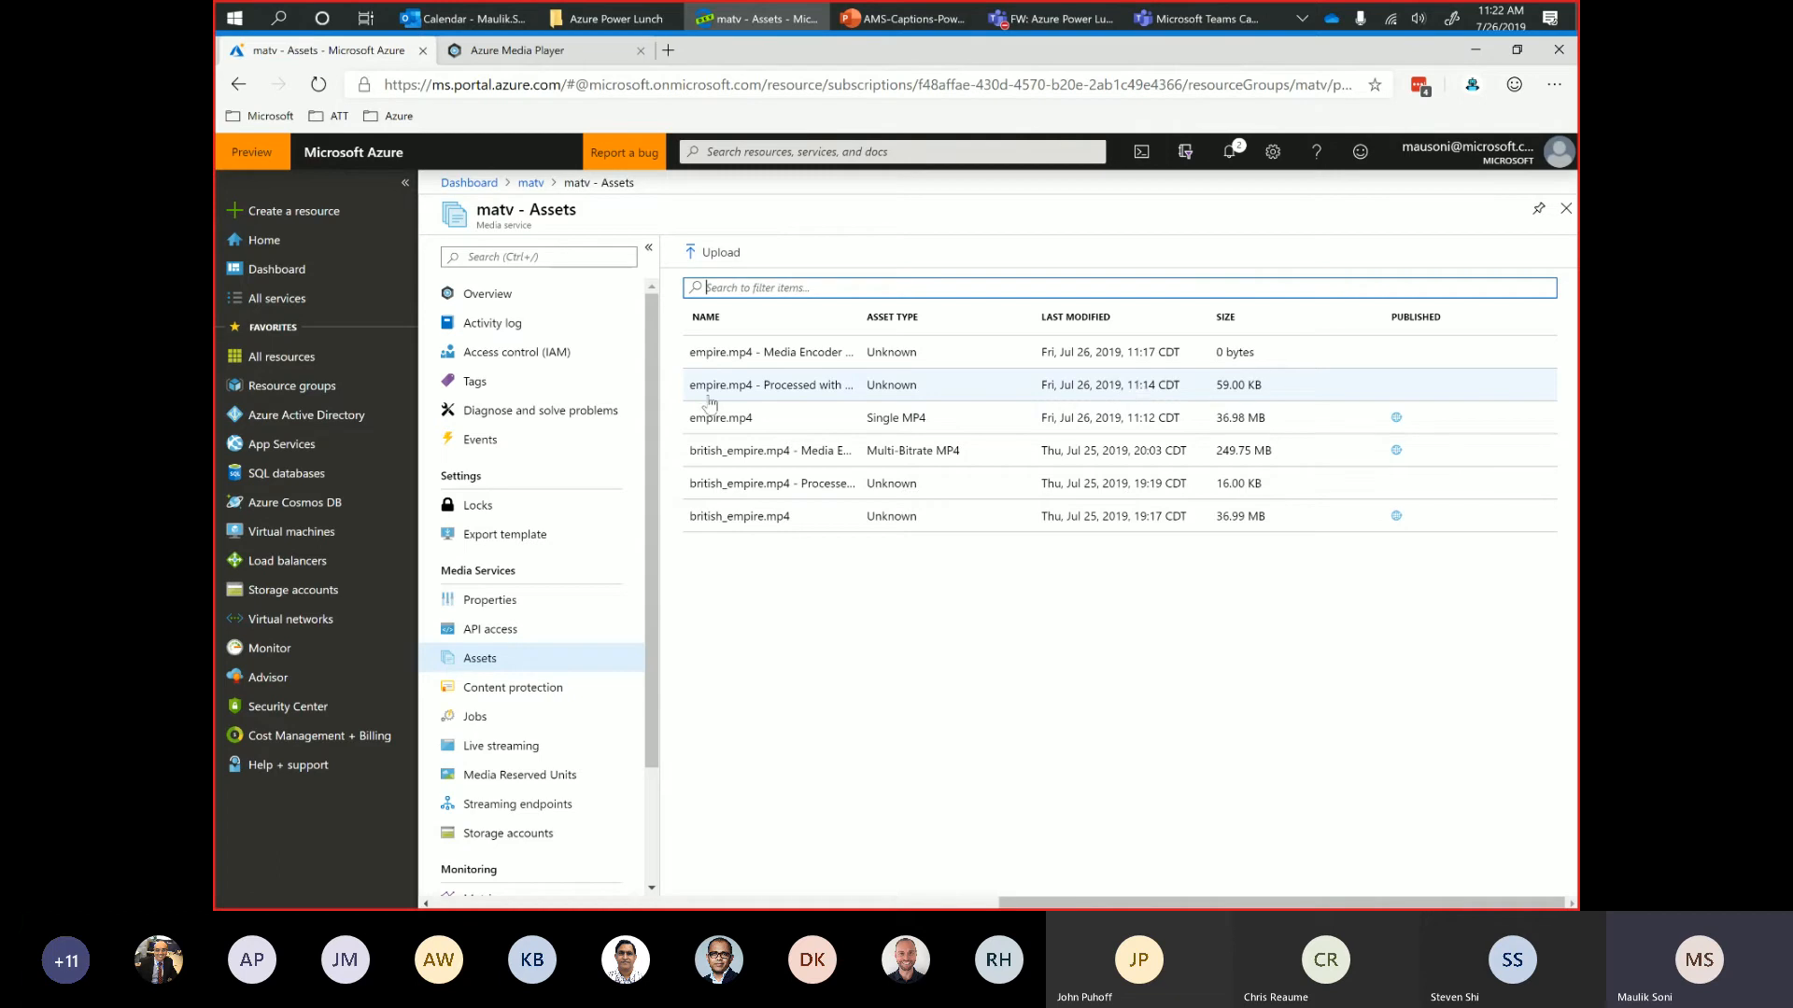
{"action": "left_click", "coordinate": [752, 396]}
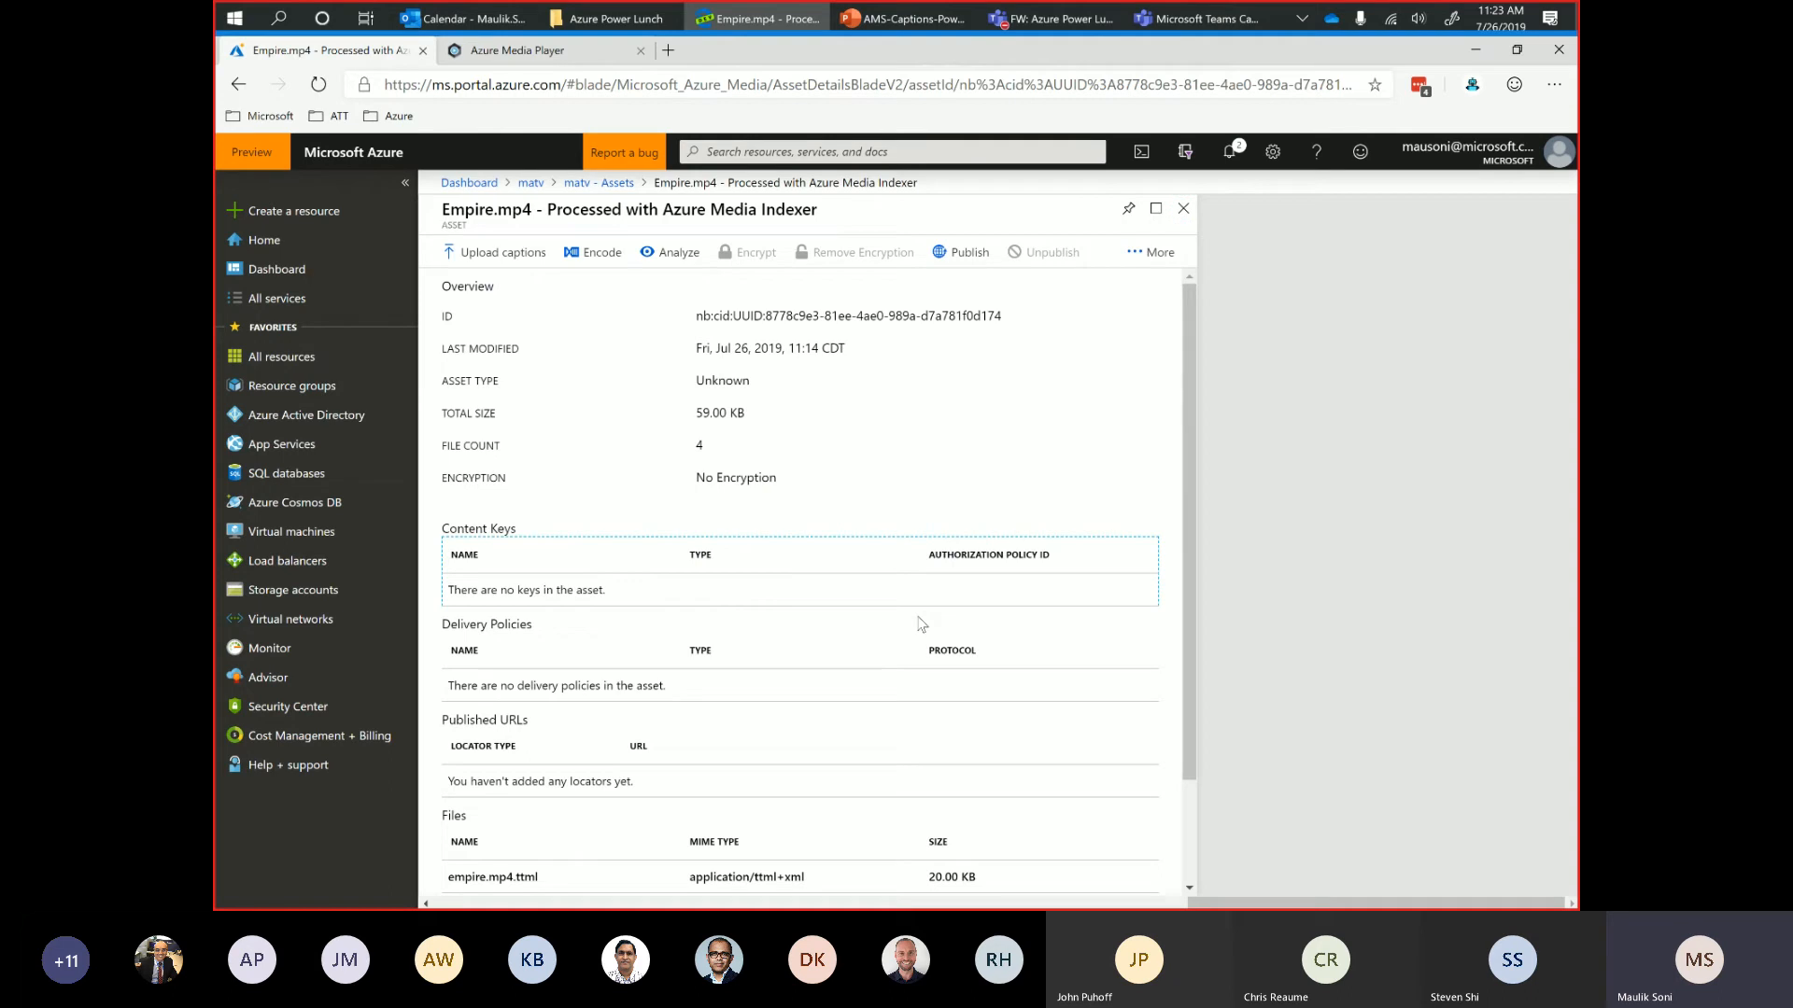
{"action": "scroll", "coordinate": [988, 730], "scroll_direction": "down", "scroll_amount": 2}
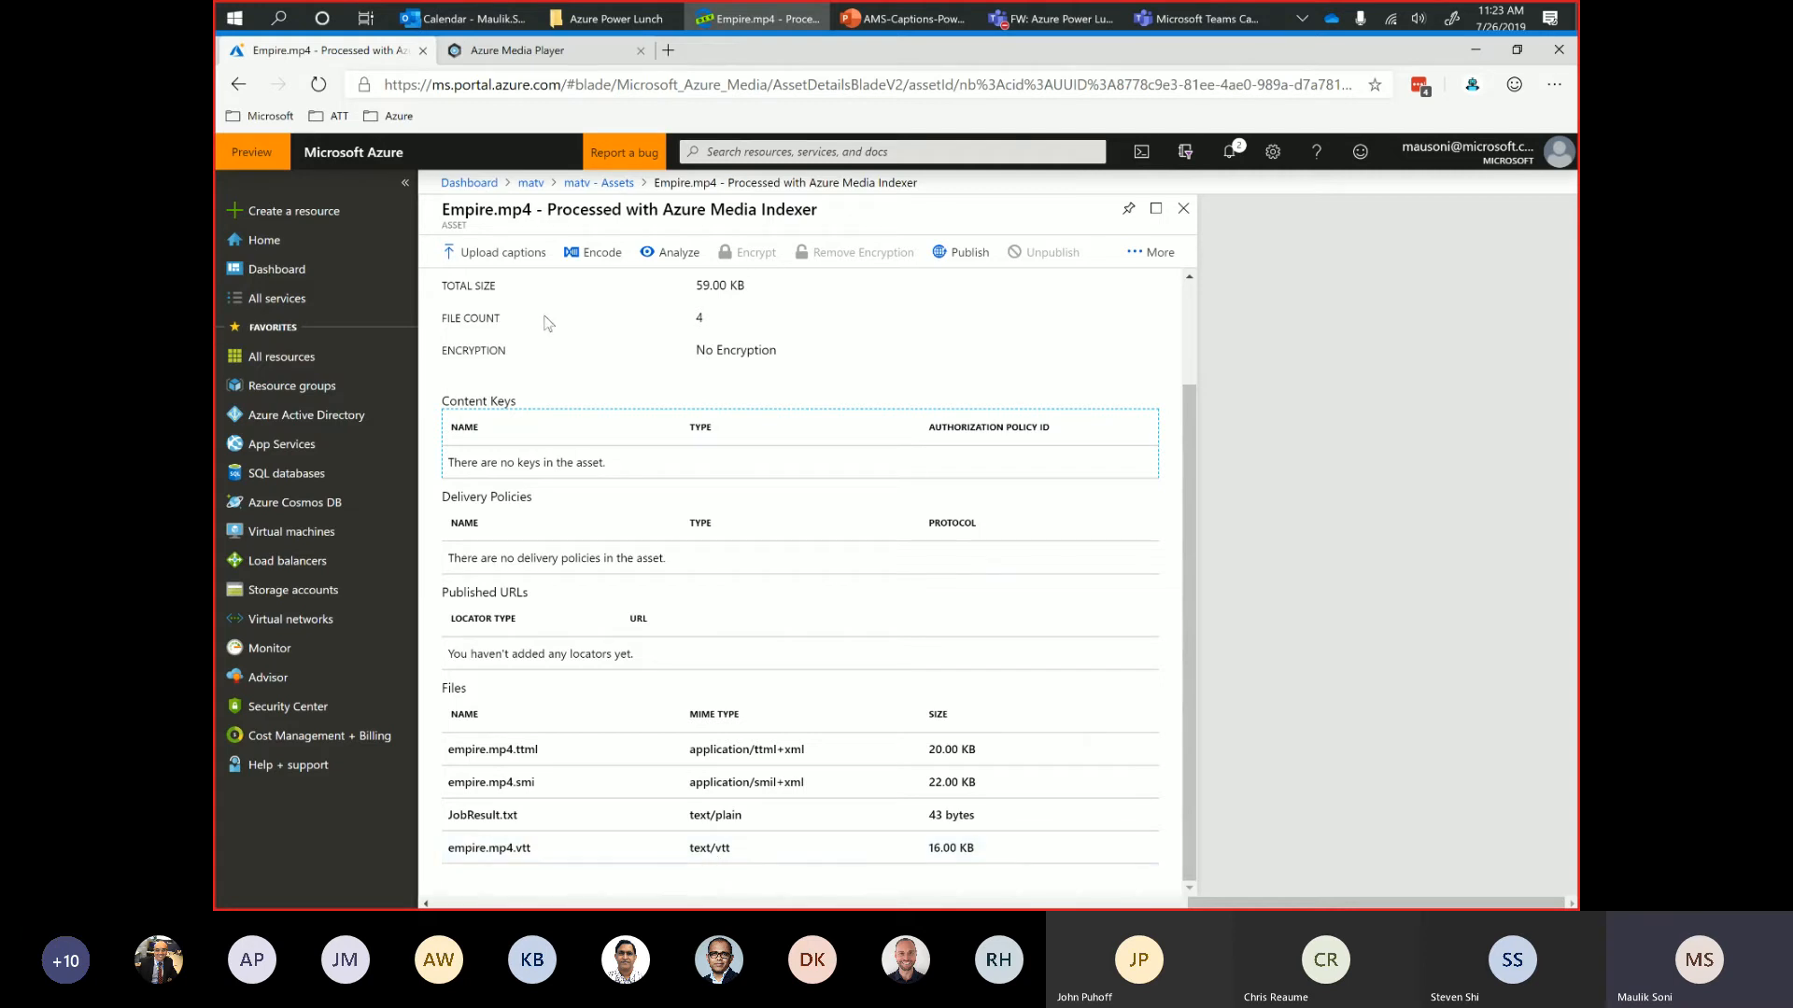
Switch to File Explorer and open the be VTT caption file from the Downloads folder in Notepad.
{"action": "left_click", "coordinate": [612, 19]}
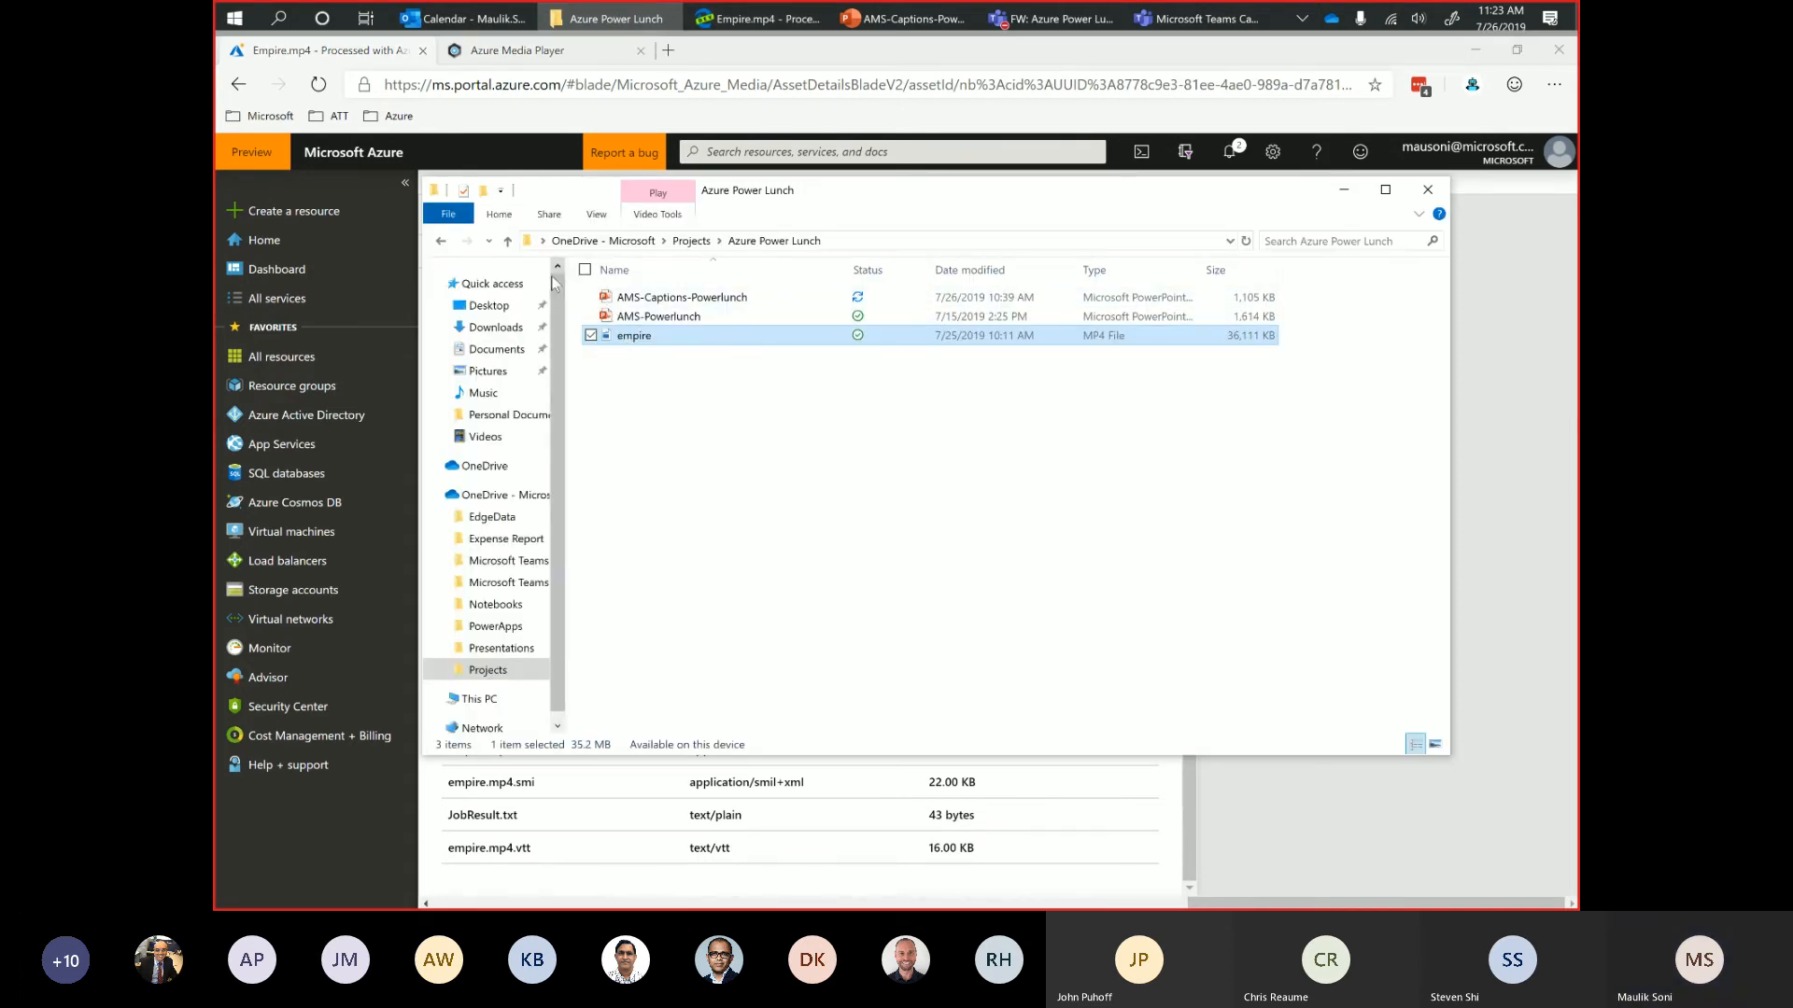
{"action": "left_click", "coordinate": [495, 327]}
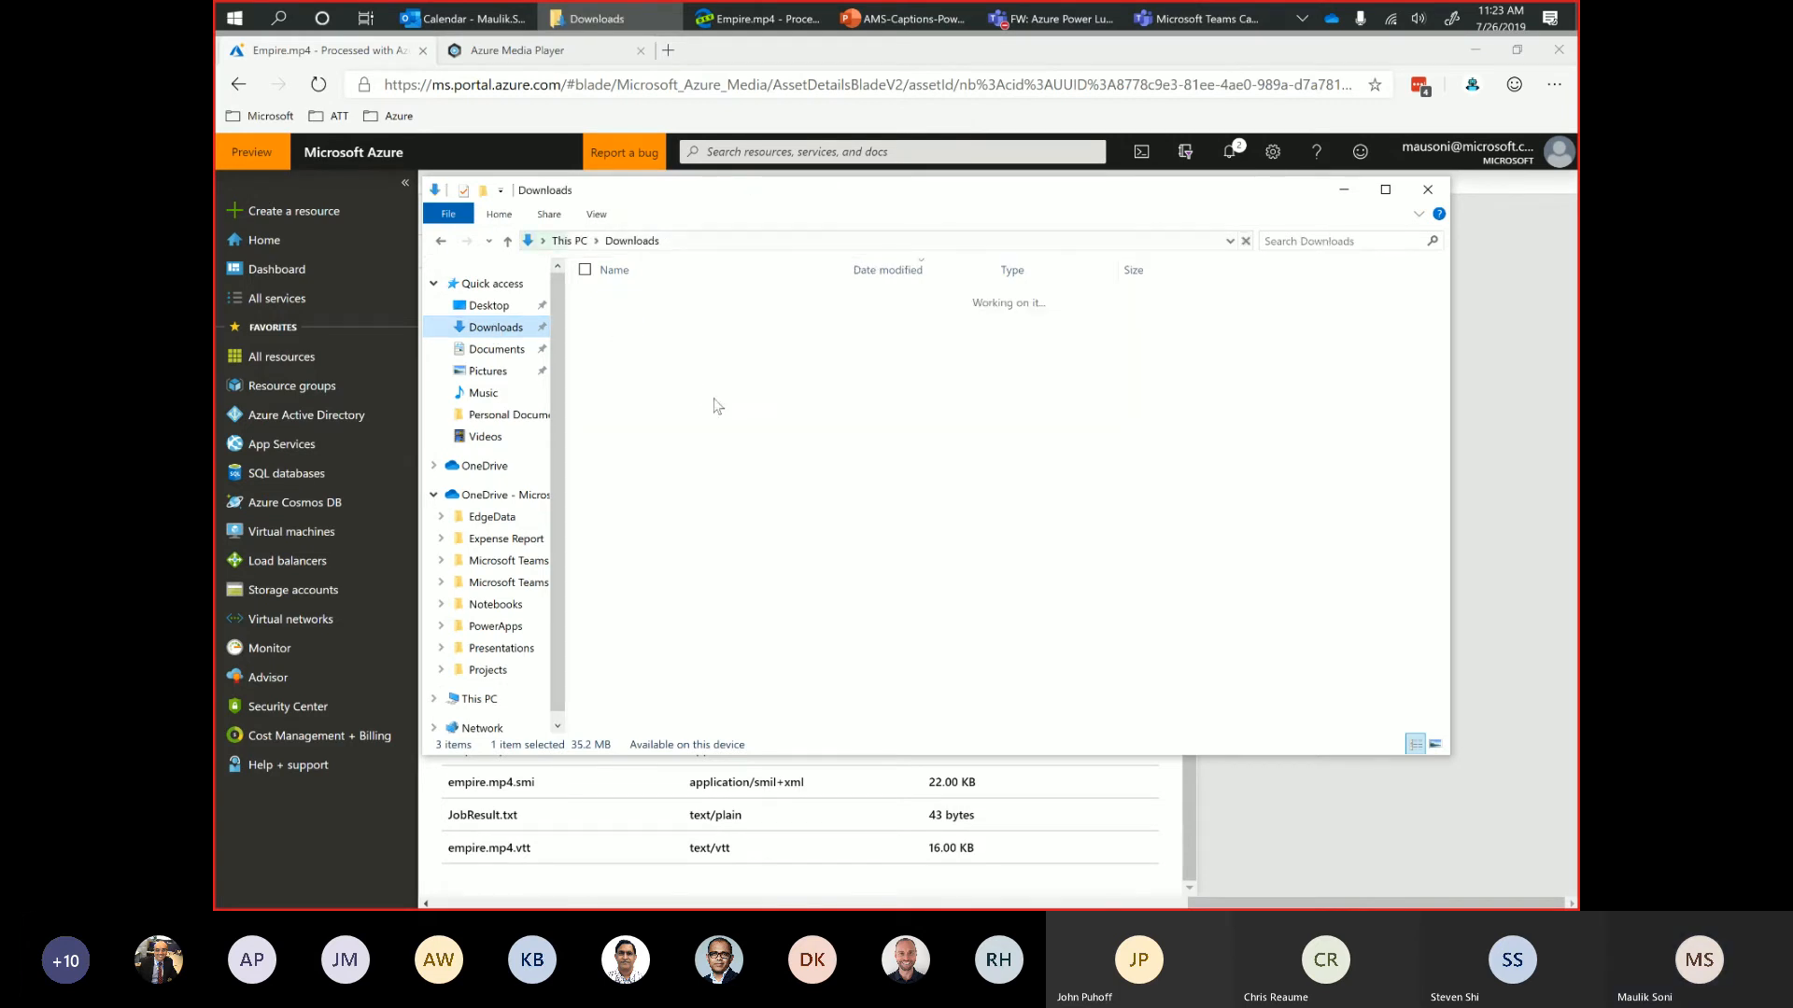
{"action": "left_click", "coordinate": [615, 338]}
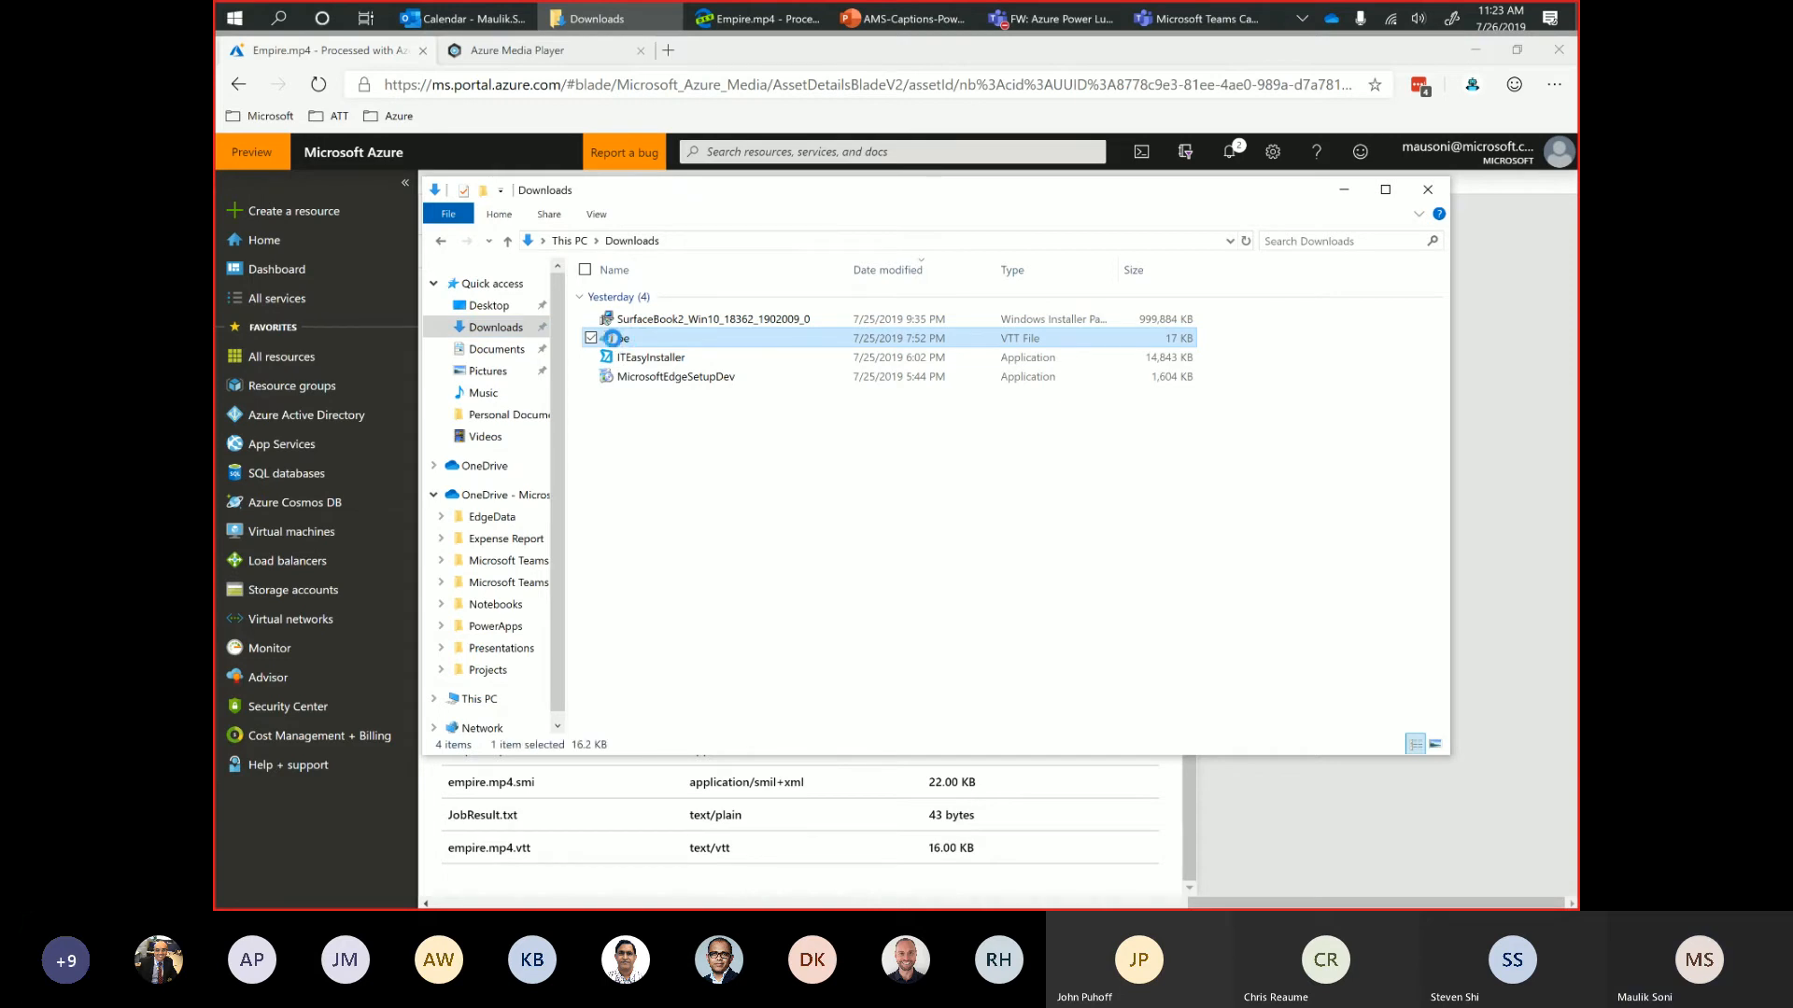
{"action": "right_click", "coordinate": [618, 342]}
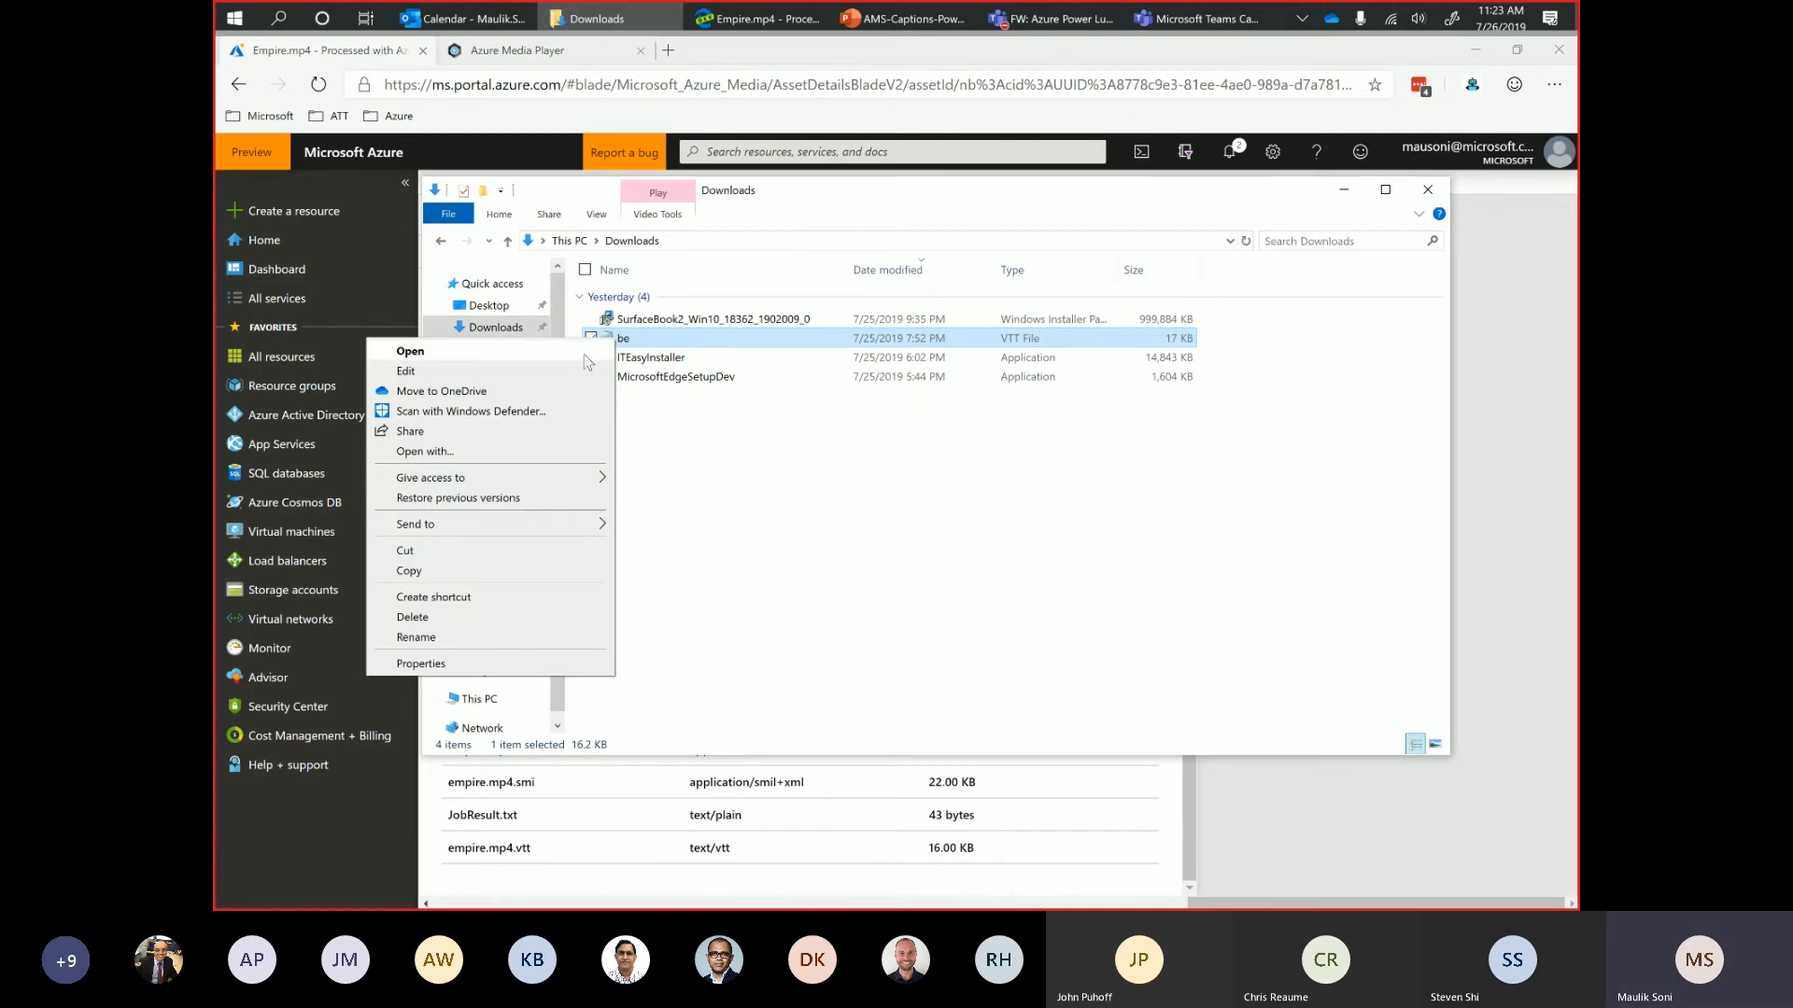
{"action": "key", "text": "Escape"}
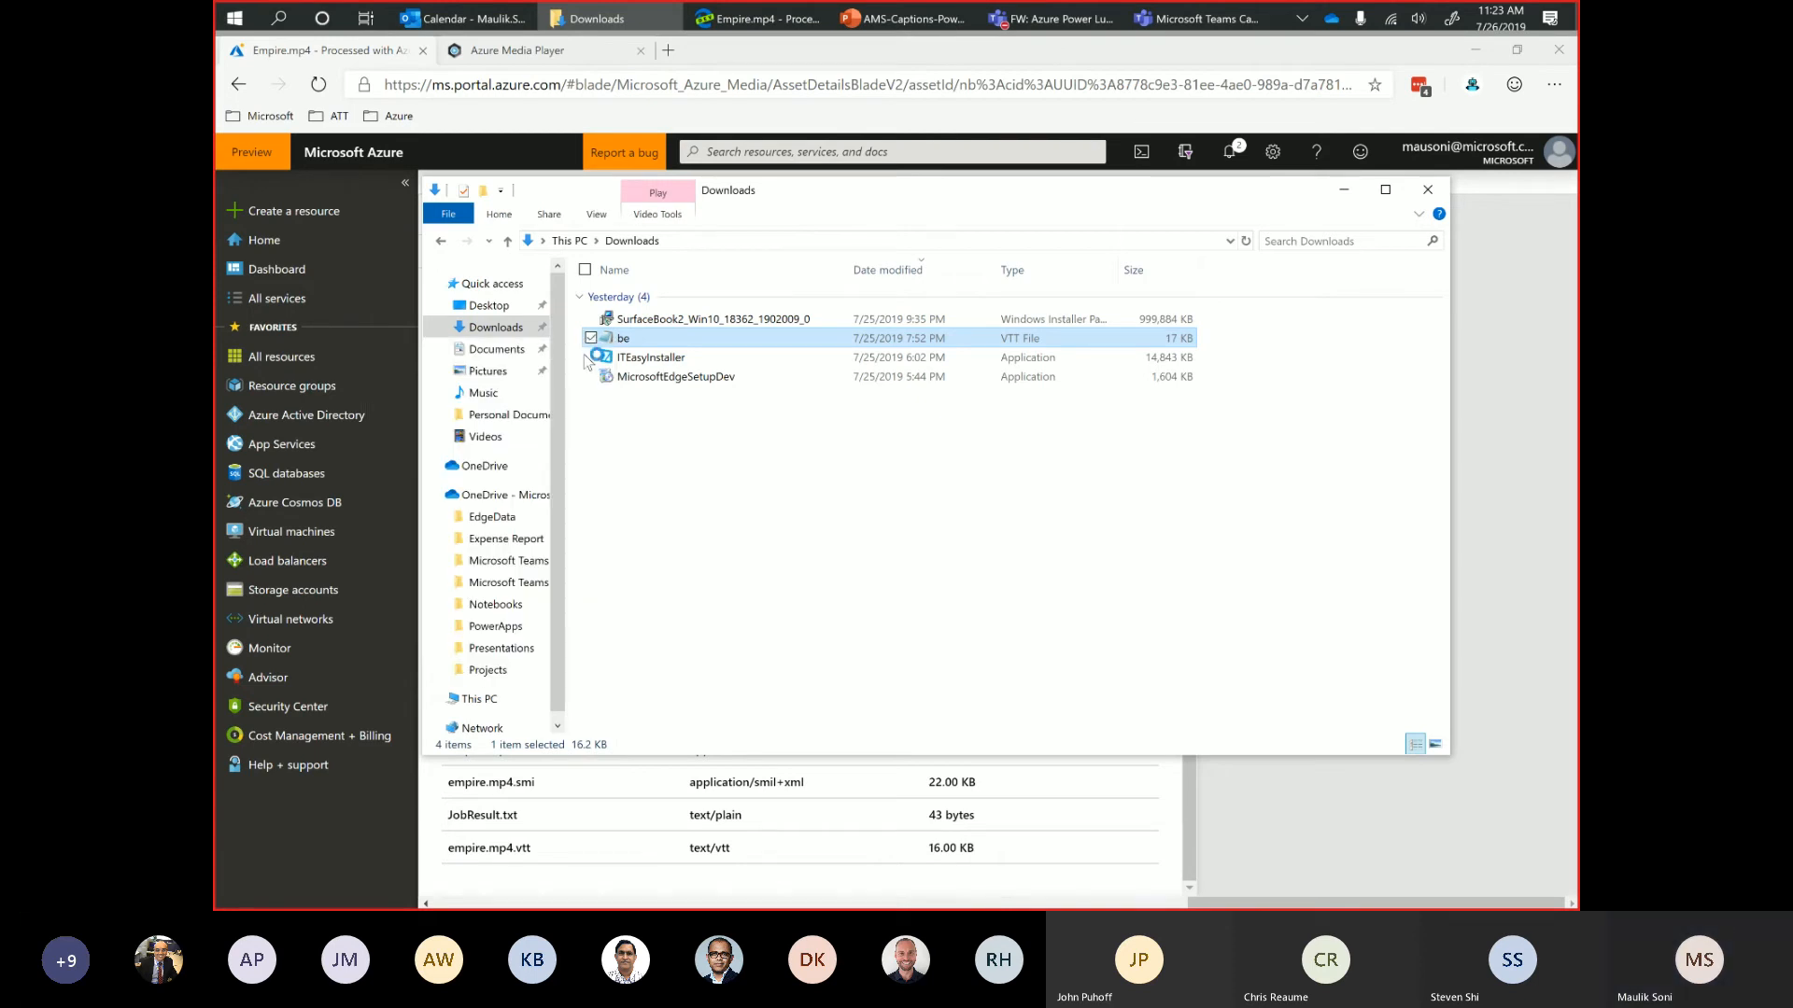
{"action": "key", "text": "Return"}
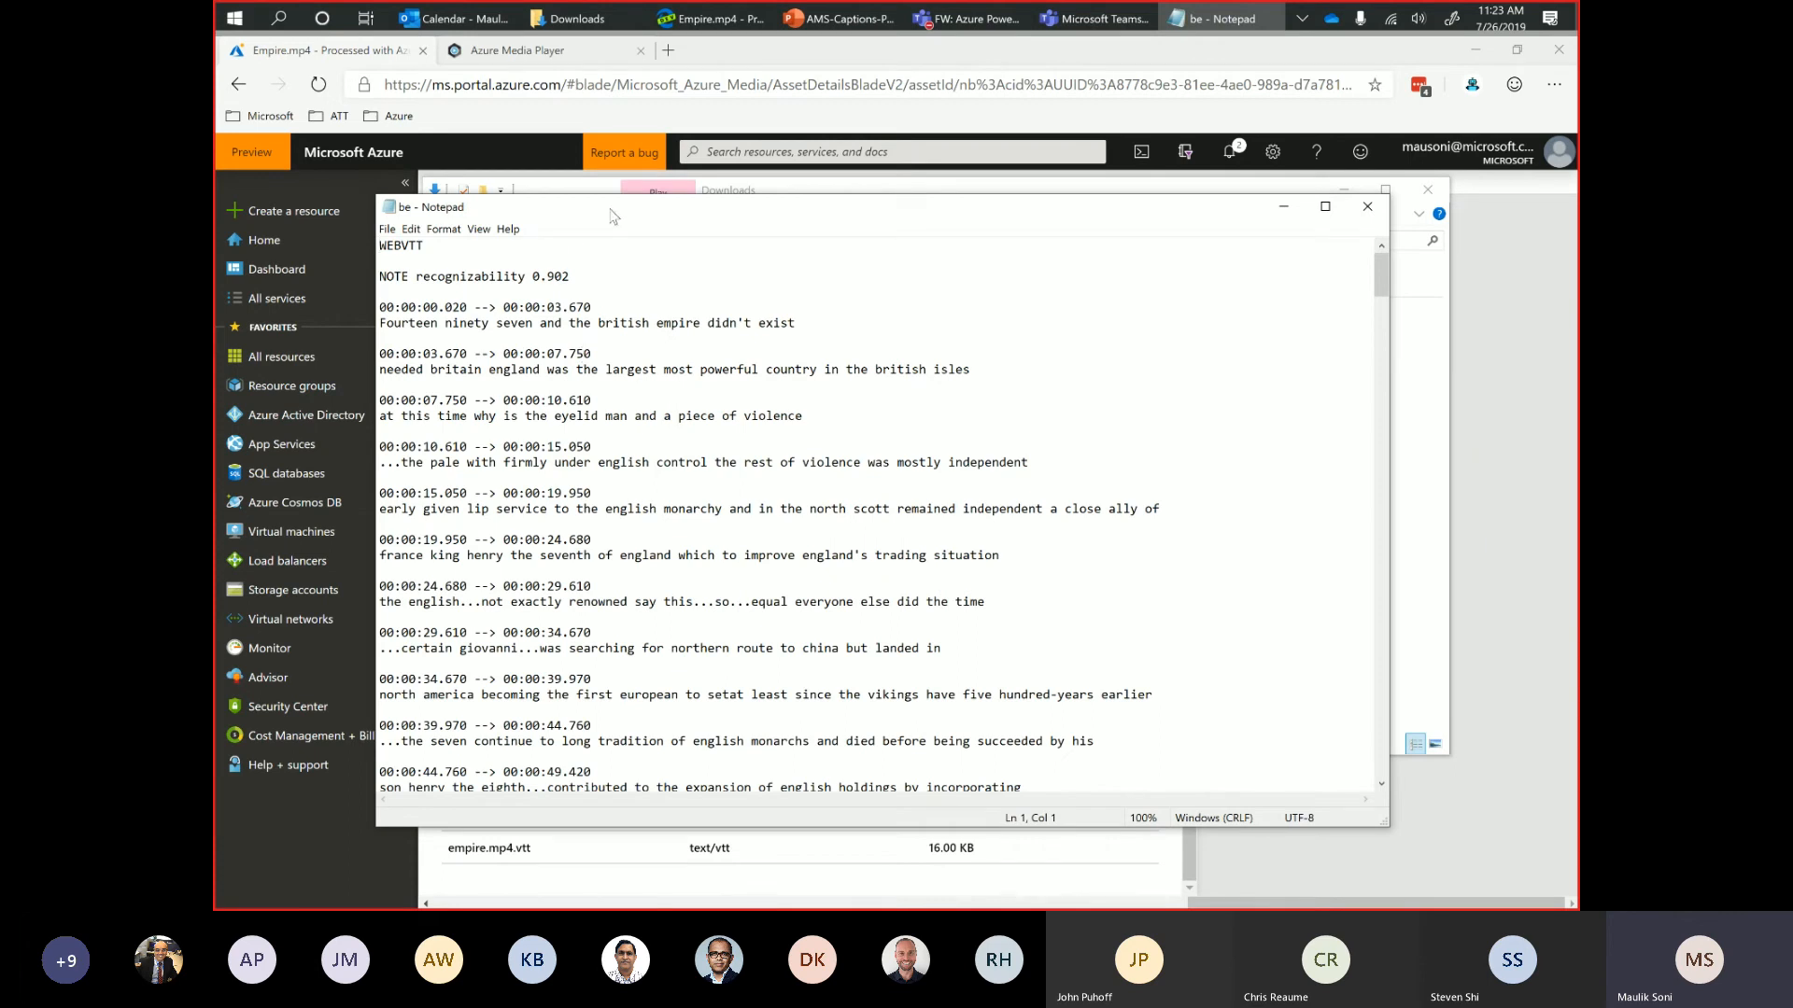
Examine the caption file's timestamps and transcript text through to the end, then close the file and minimize File Explorer.
{"action": "left_click_drag", "start_coordinate": [611, 213], "coordinate": [728, 111]}
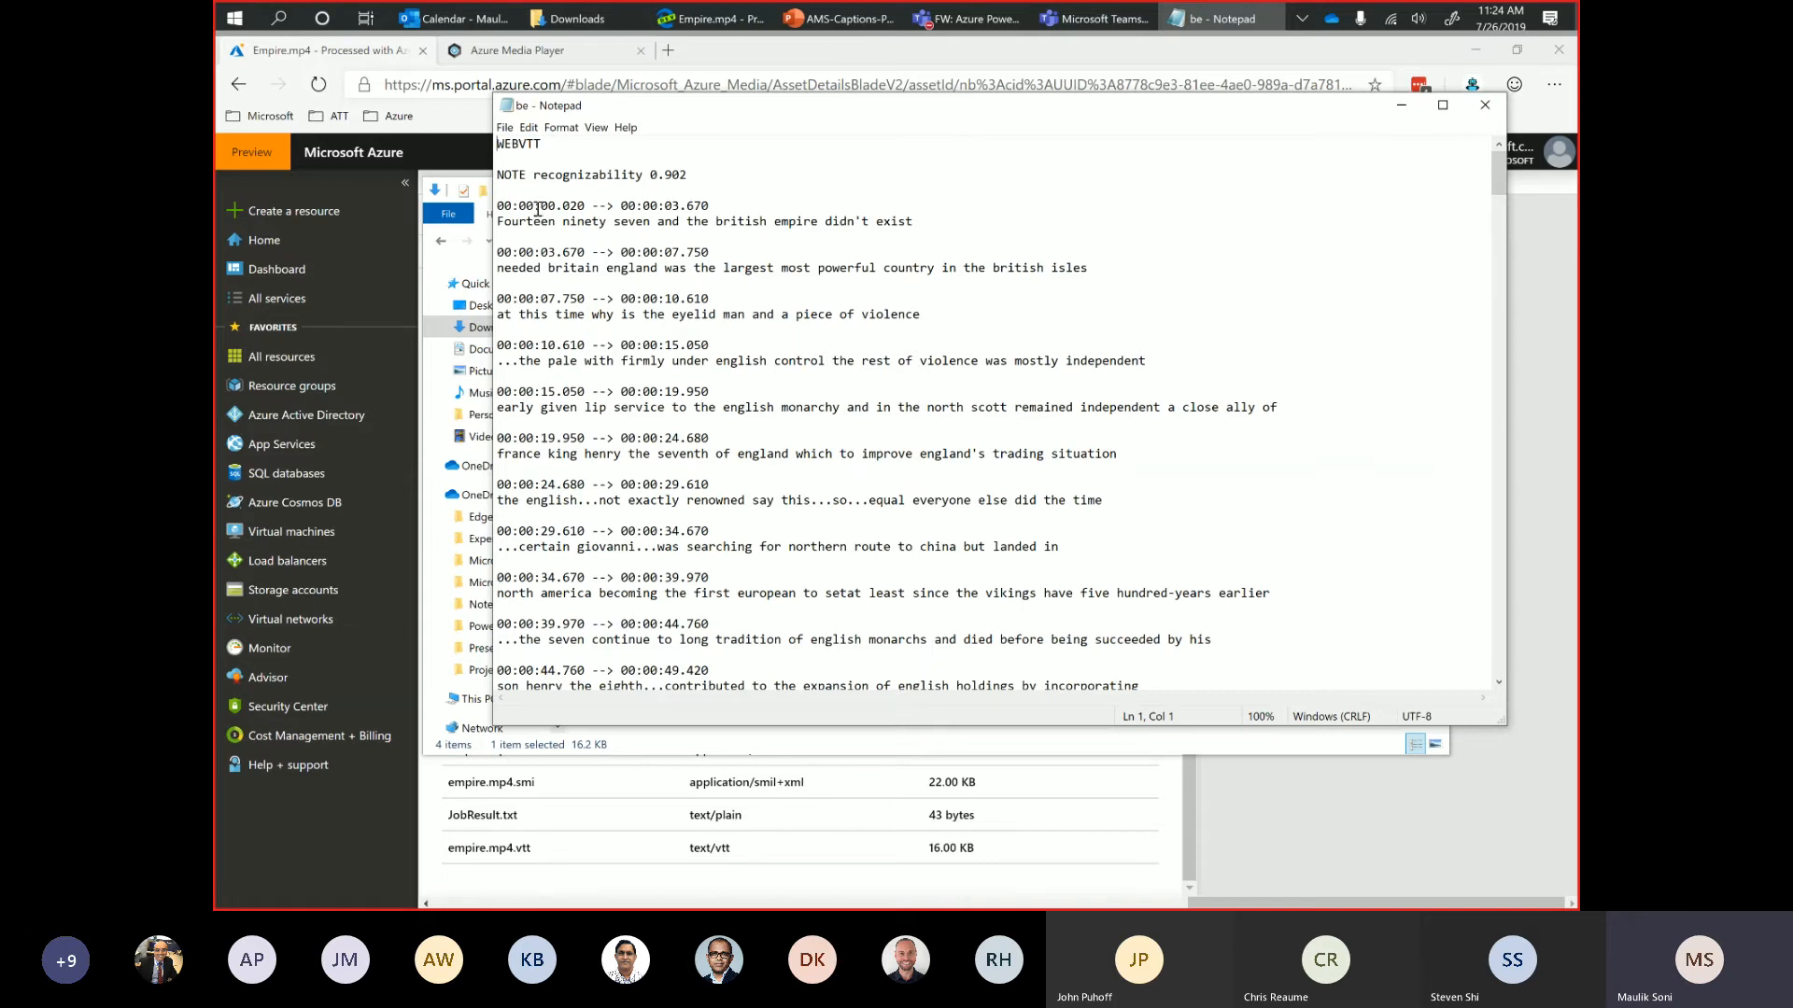
{"action": "left_click_drag", "start_coordinate": [542, 205], "coordinate": [639, 205]}
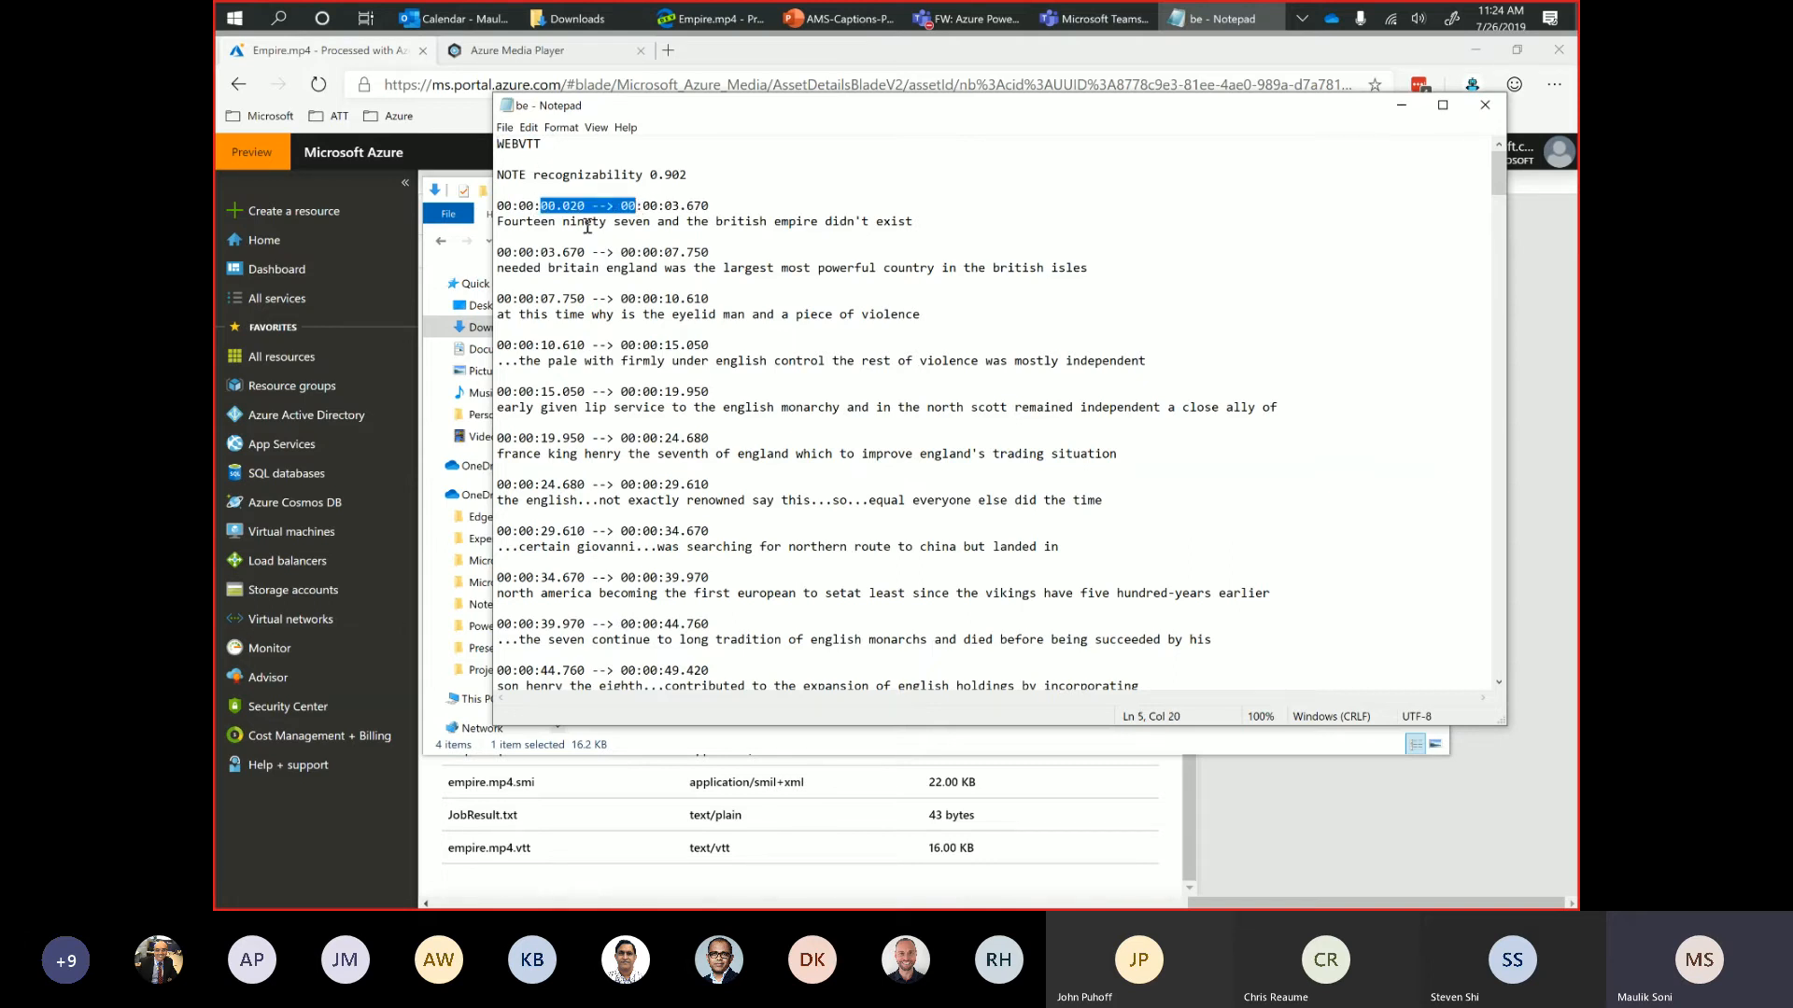
{"action": "left_click", "coordinate": [579, 223]}
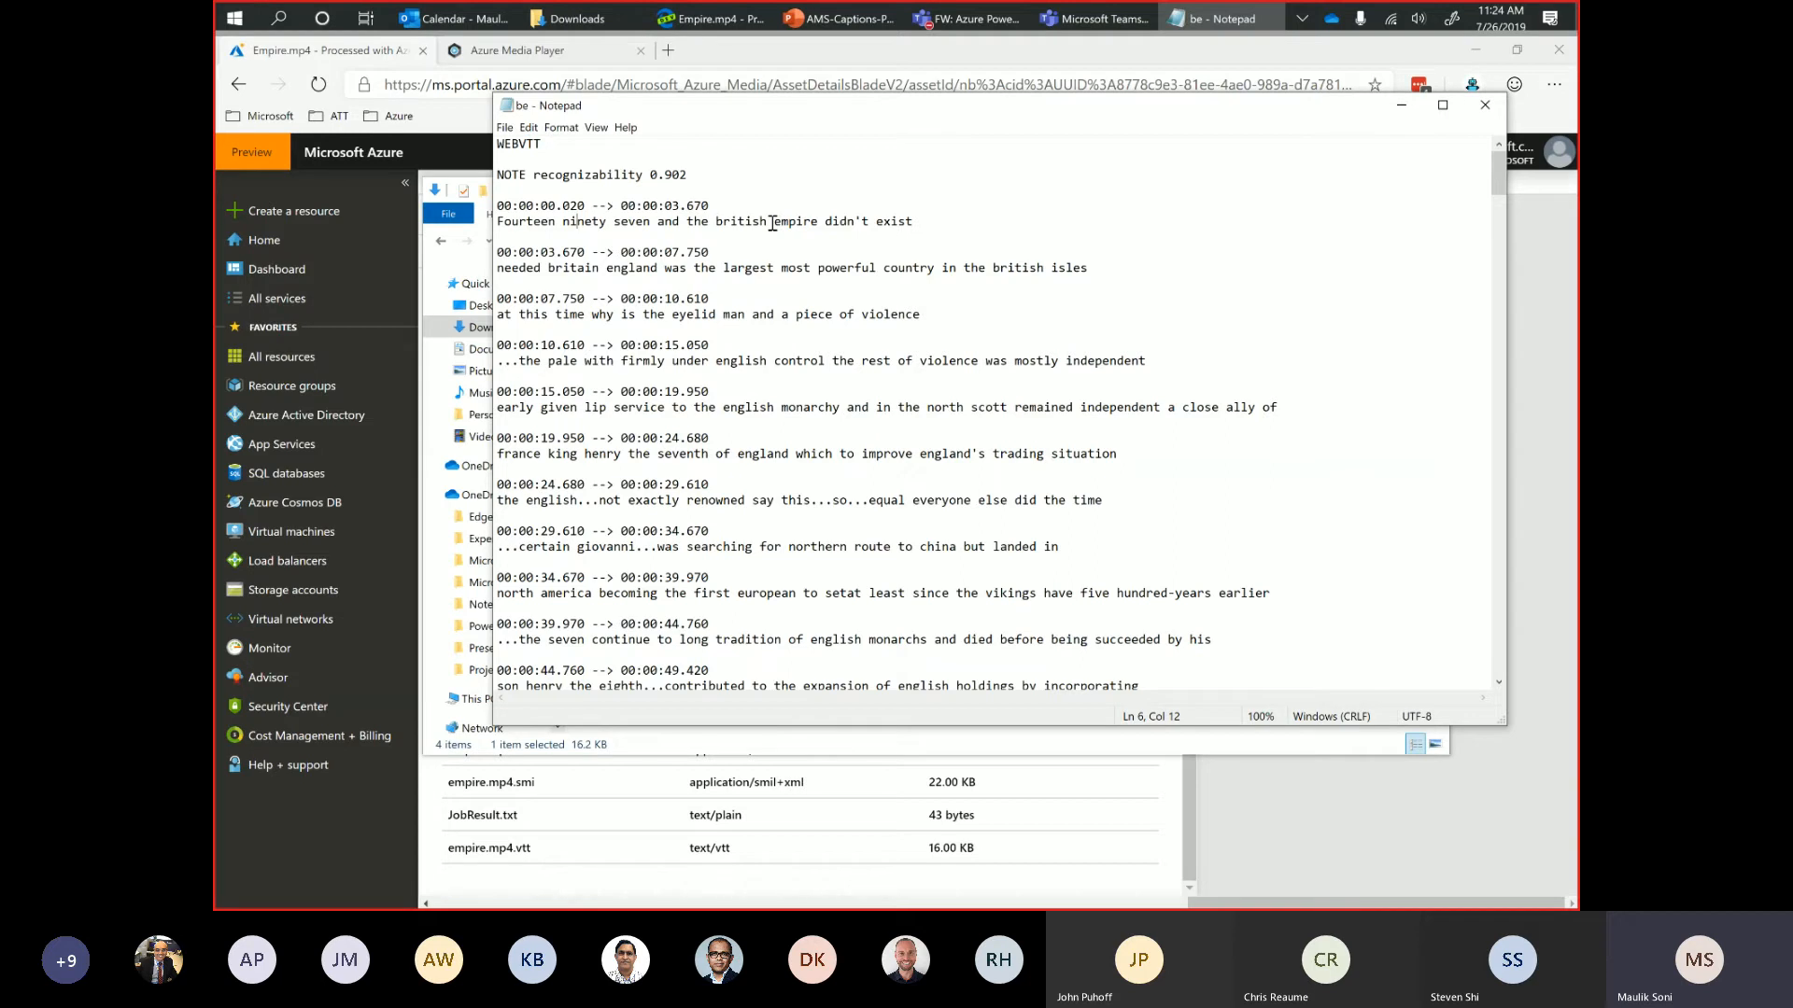
{"action": "scroll", "coordinate": [836, 414], "scroll_direction": "down", "scroll_amount": 7}
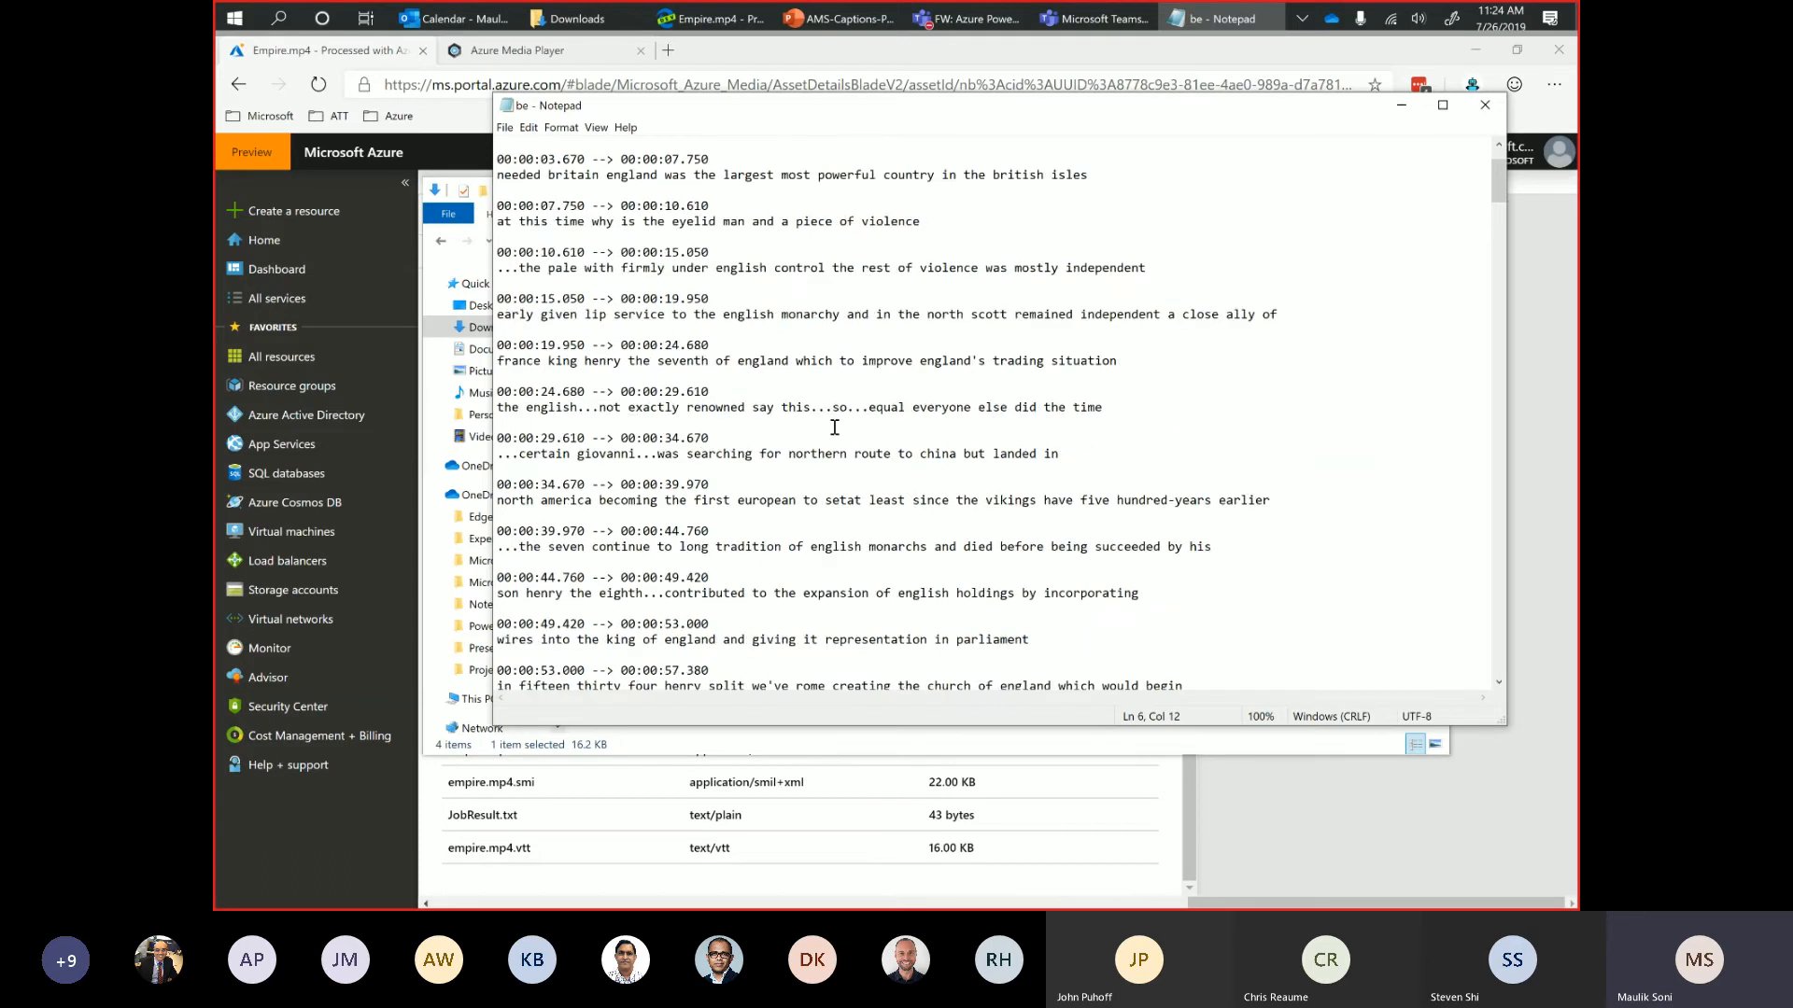
{"action": "scroll", "coordinate": [833, 427], "scroll_direction": "down", "scroll_amount": 14}
{"action": "scroll", "coordinate": [834, 427], "scroll_direction": "down", "scroll_amount": 20}
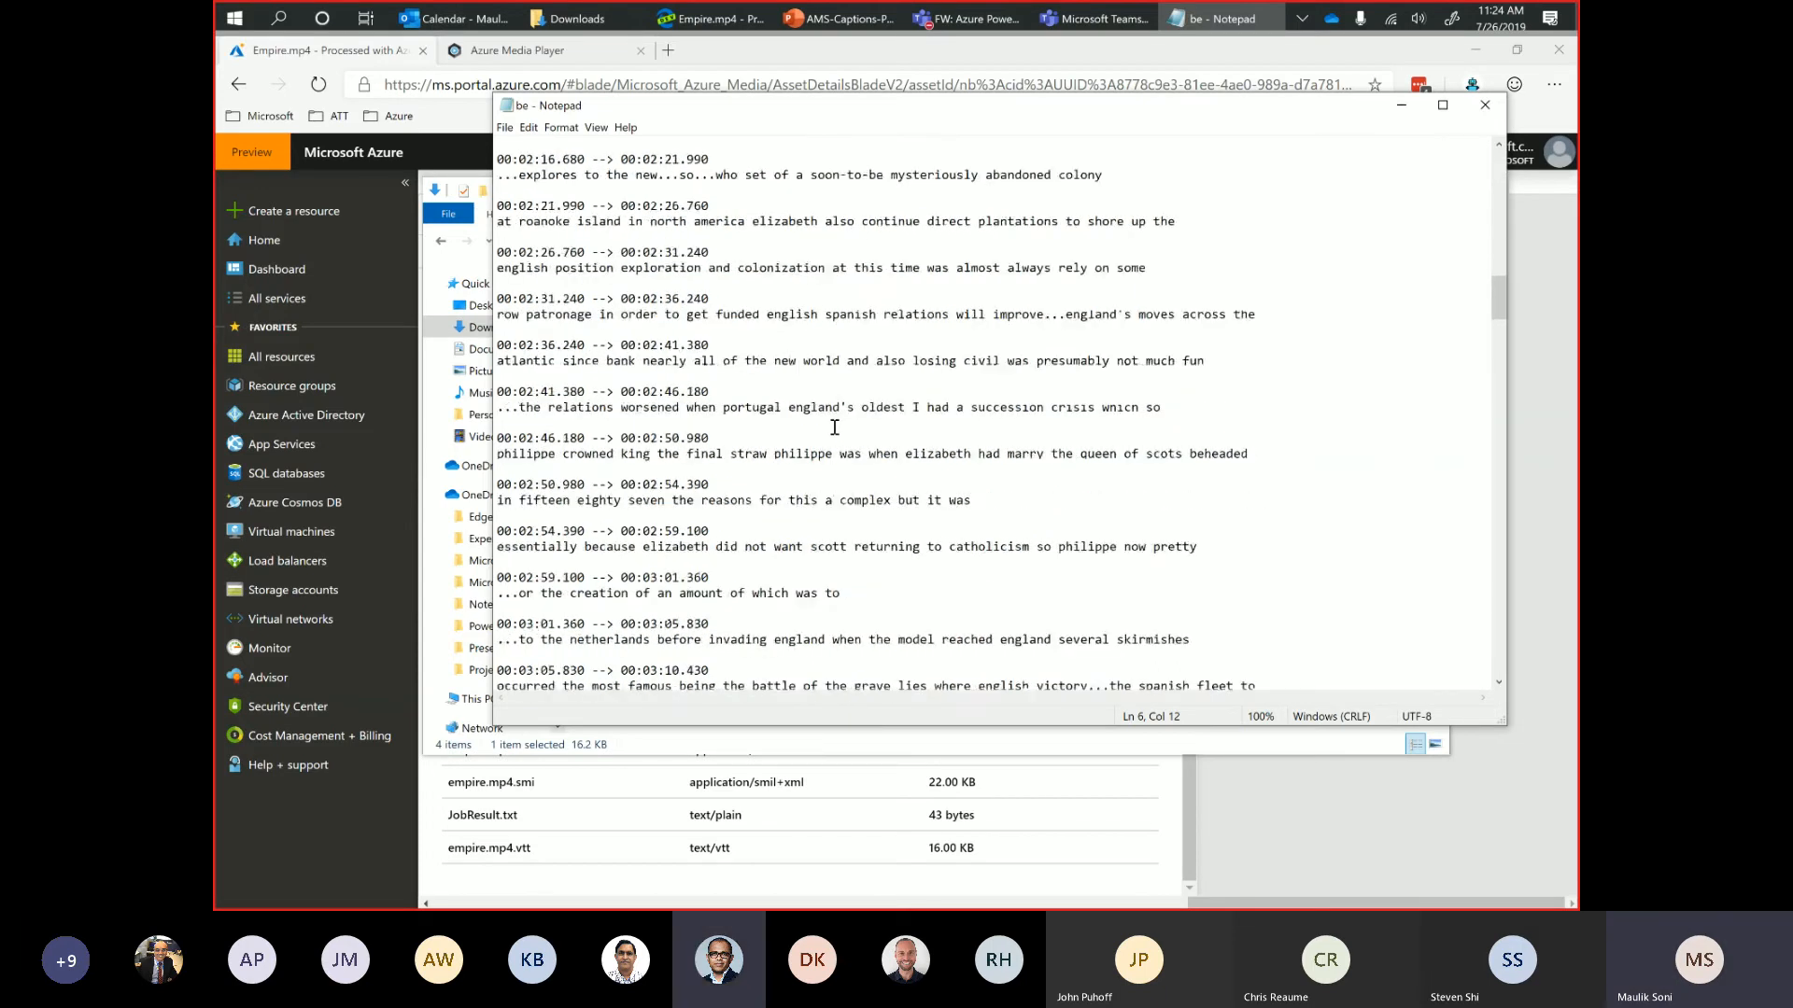
{"action": "scroll", "coordinate": [834, 428], "scroll_direction": "down", "scroll_amount": 20}
{"action": "scroll", "coordinate": [834, 427], "scroll_direction": "down", "scroll_amount": 20}
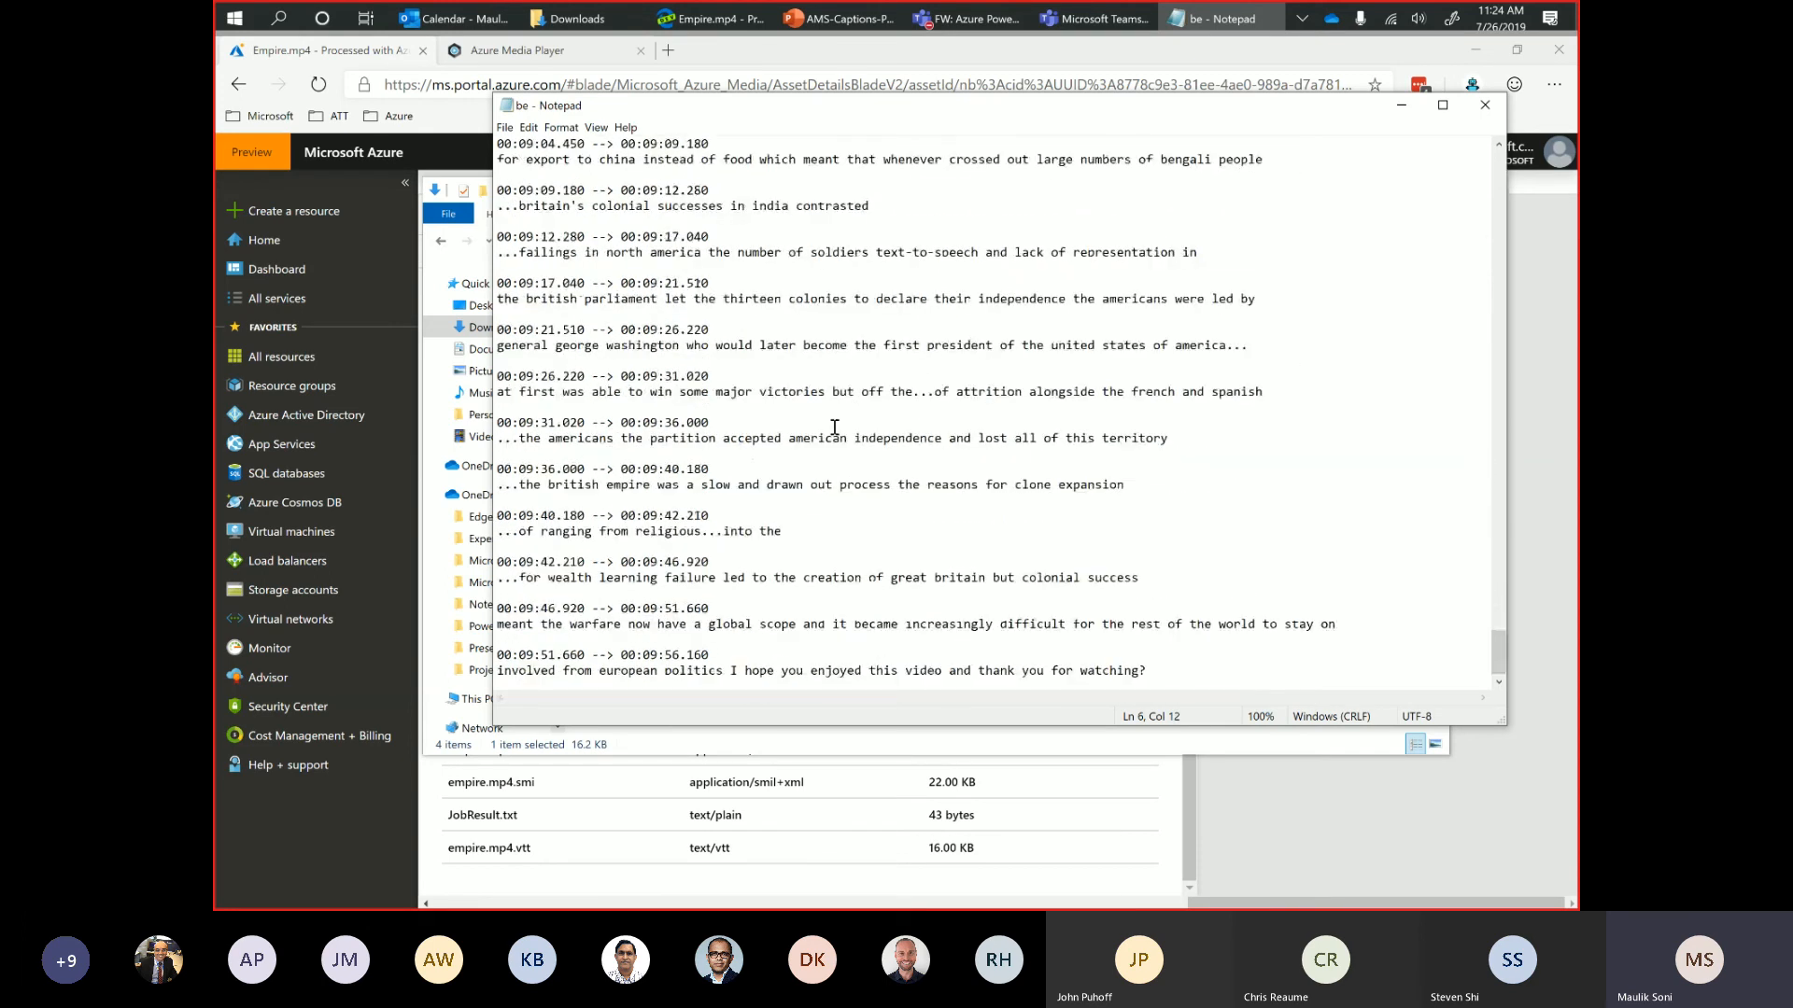
{"action": "left_click", "coordinate": [1484, 104]}
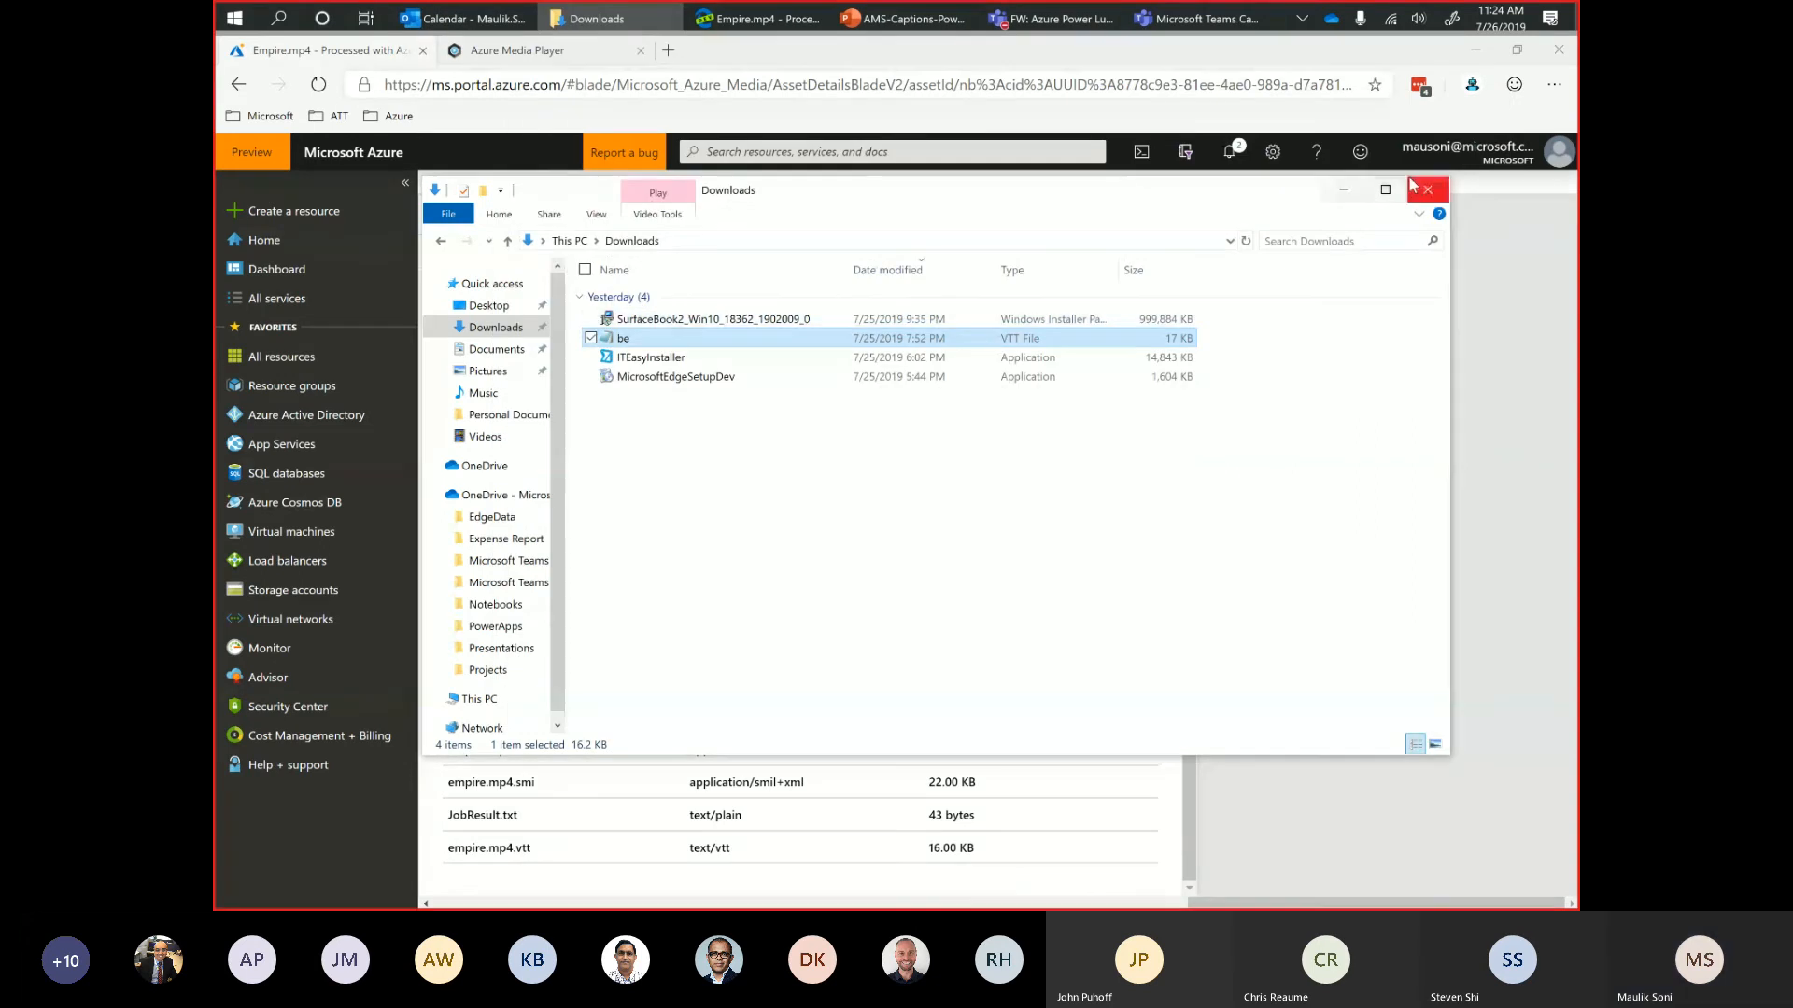
{"action": "left_click", "coordinate": [1344, 190]}
Close the indexer asset, check the progress of the Media Encoder Standard job for empire.mp4, and close the job details.
{"action": "left_click", "coordinate": [1183, 208]}
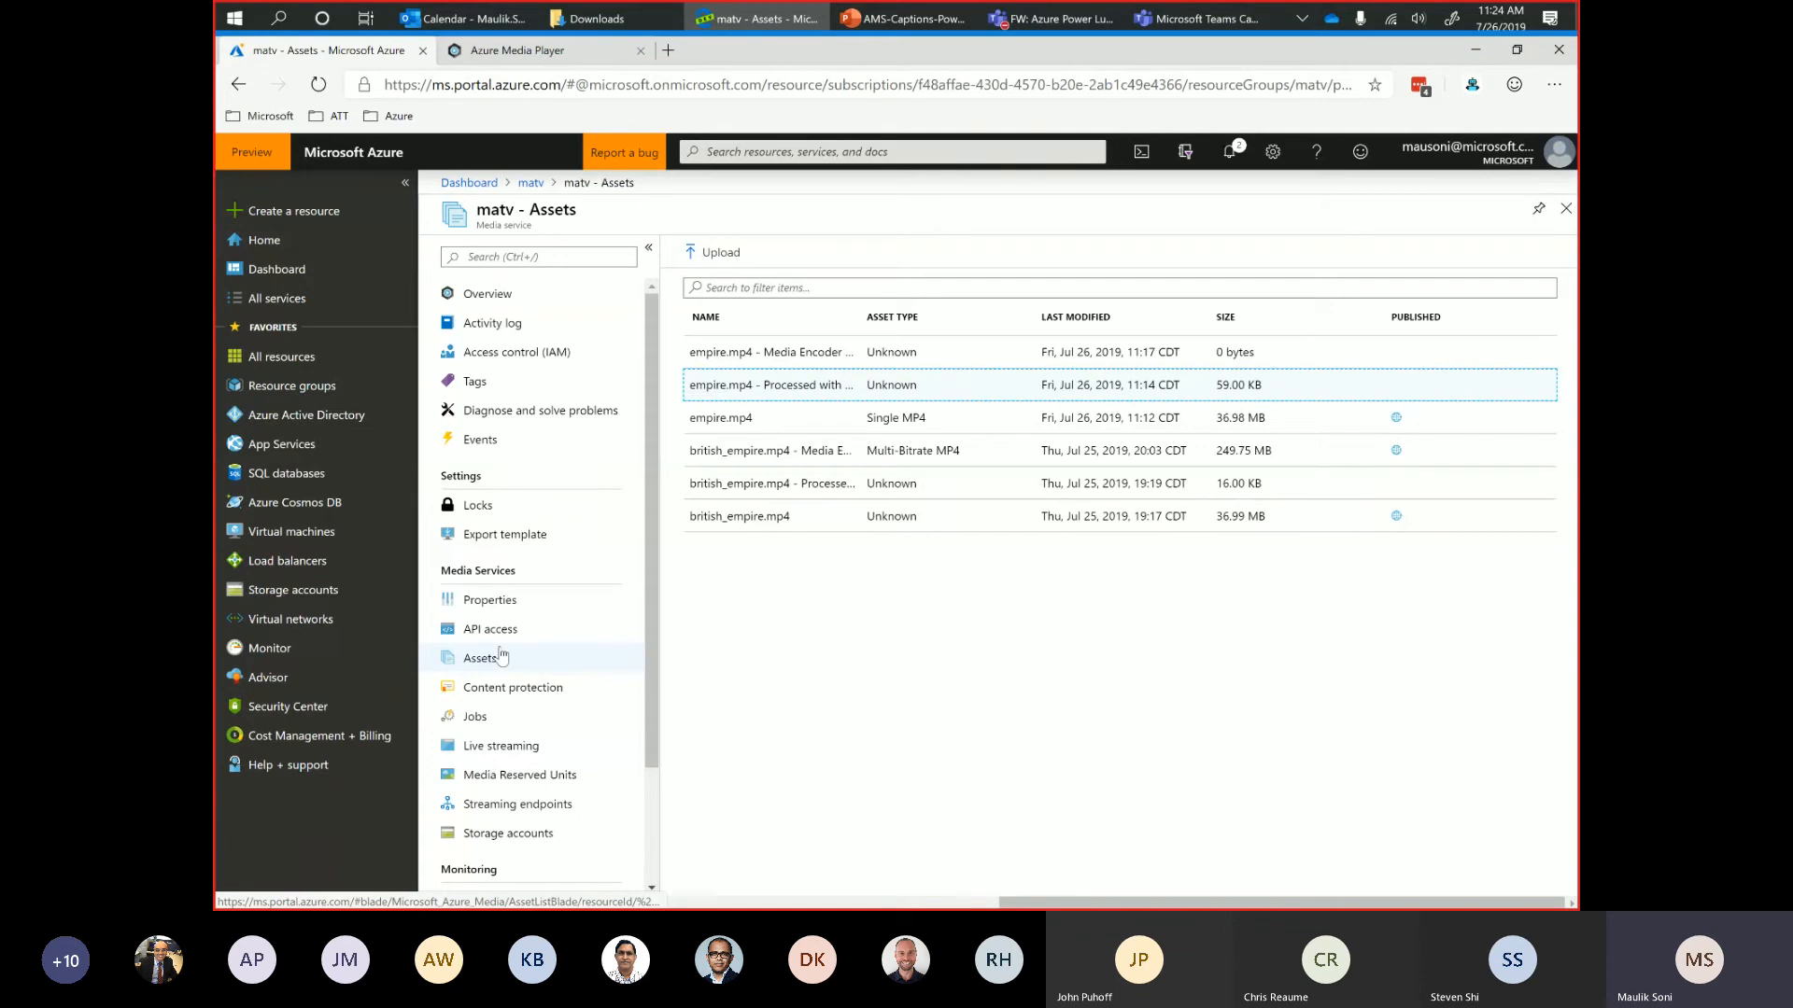
{"action": "left_click", "coordinate": [476, 717]}
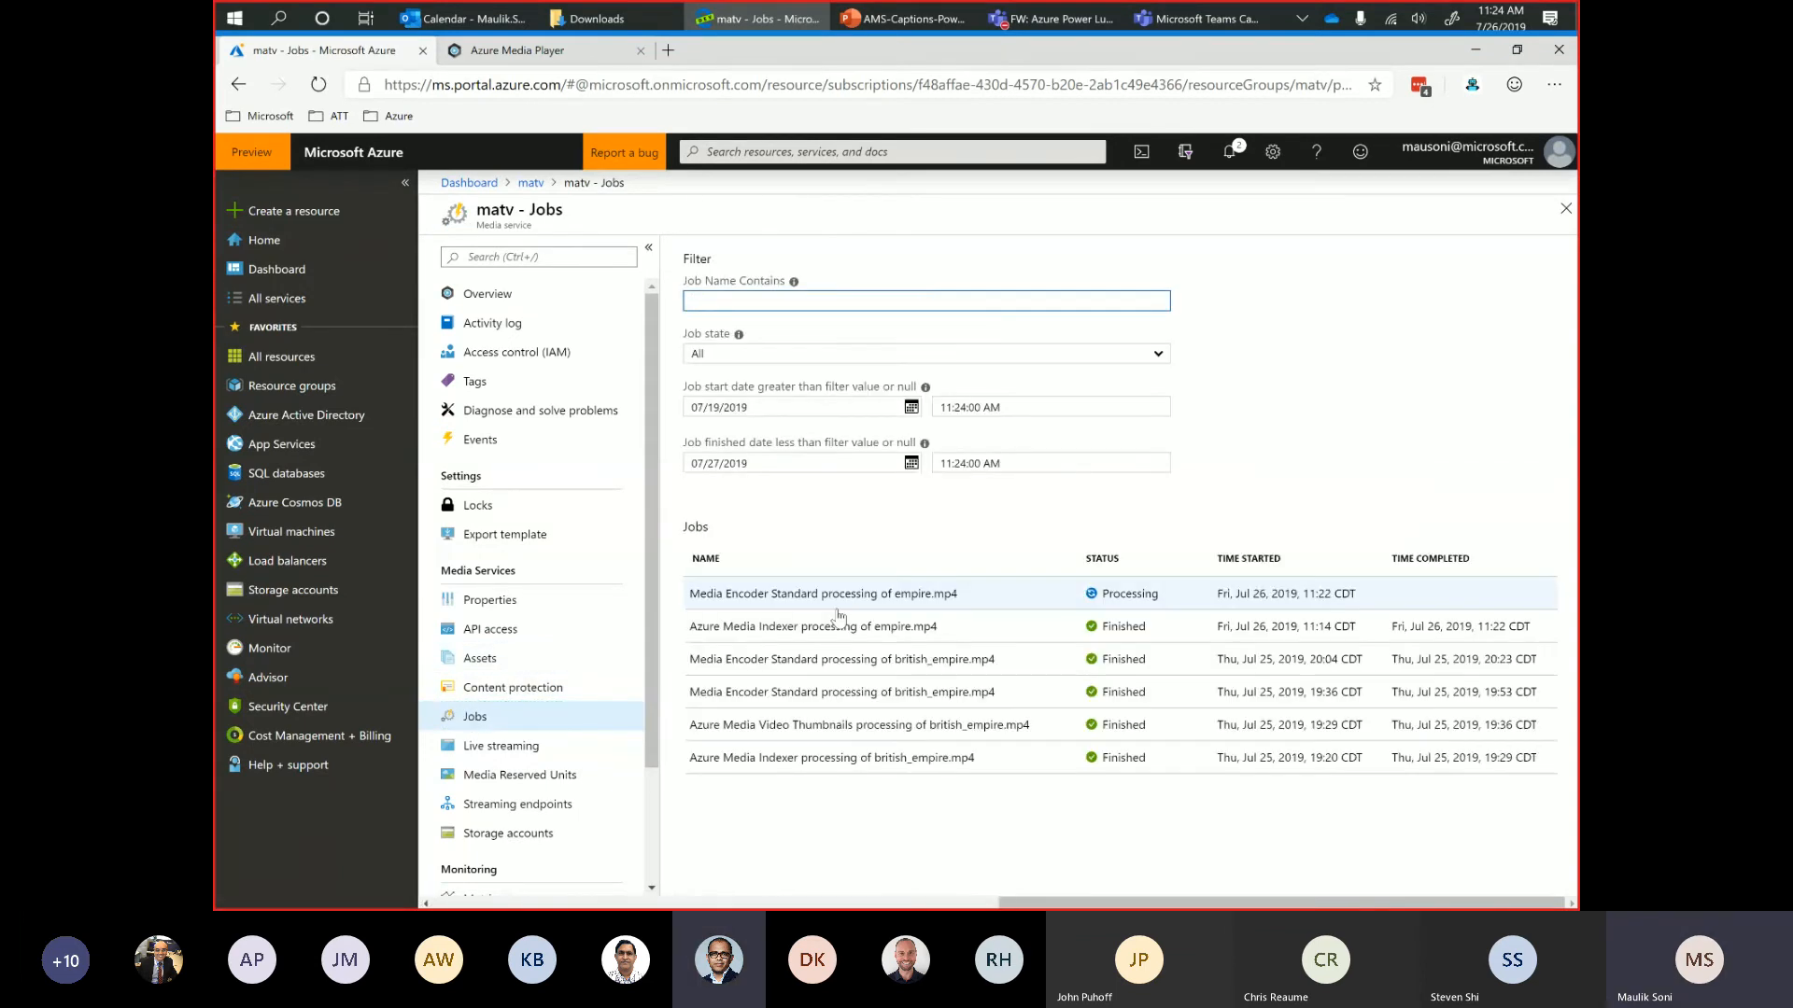
{"action": "left_click", "coordinate": [905, 589]}
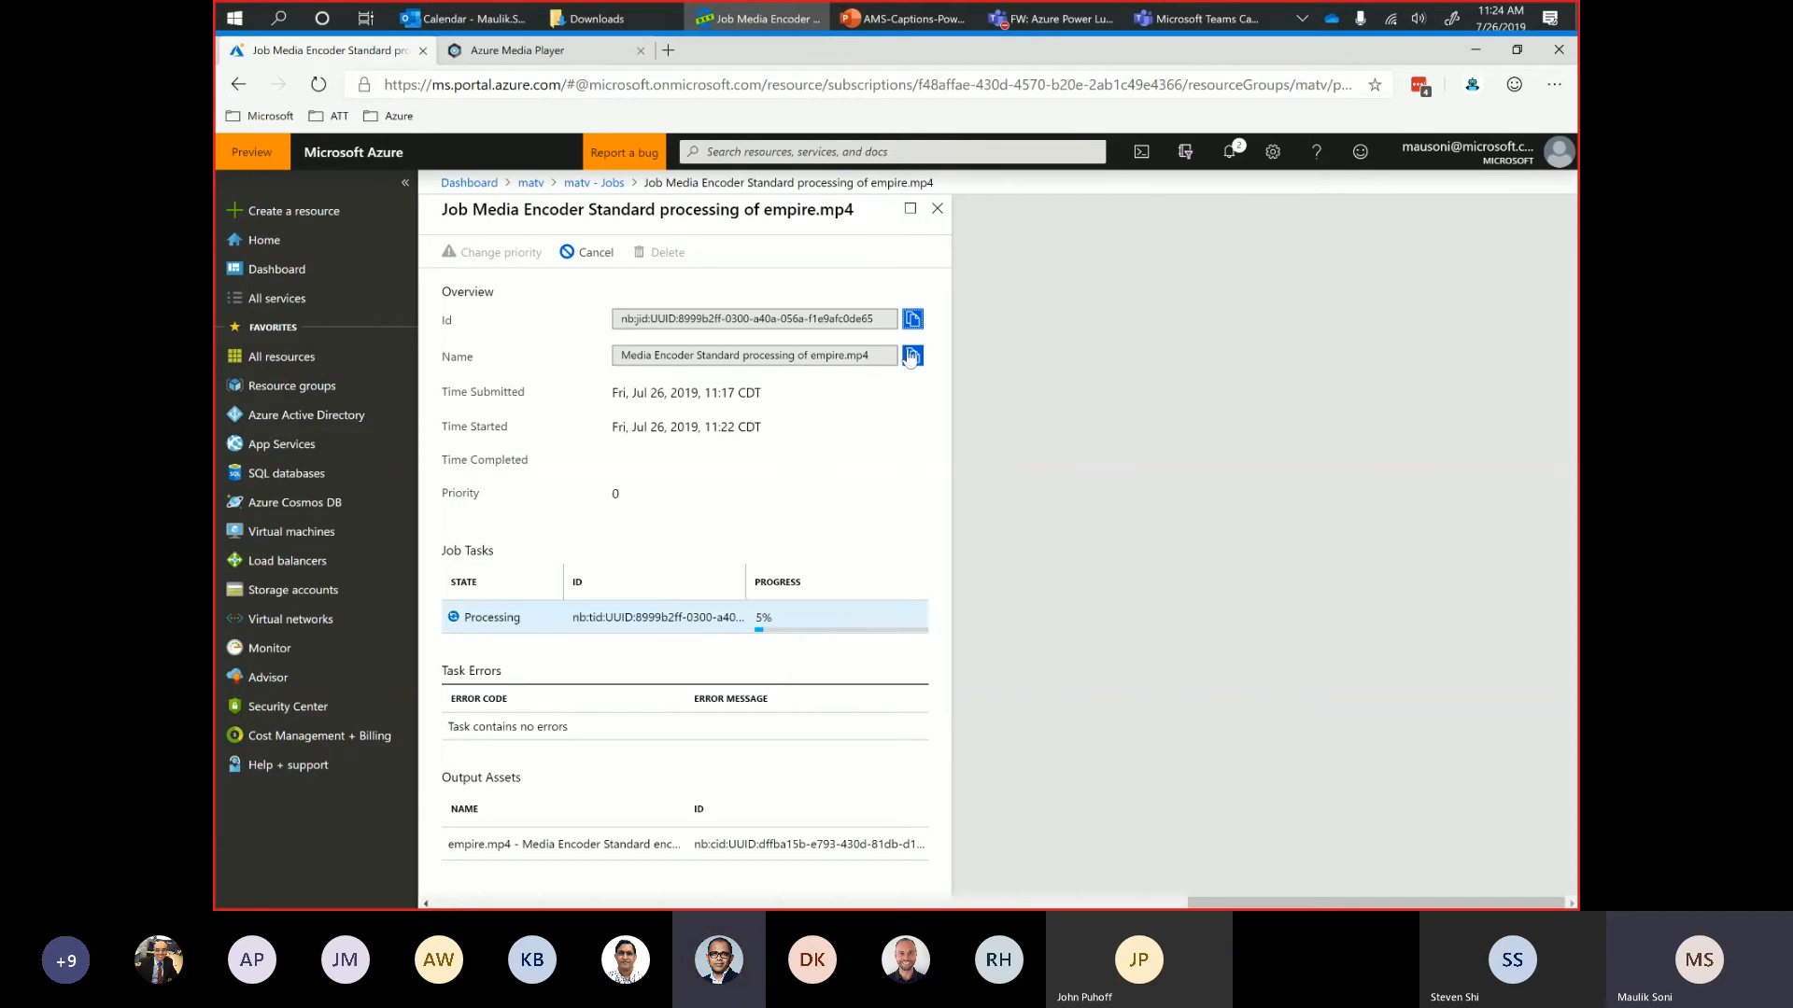
{"action": "left_click", "coordinate": [937, 220]}
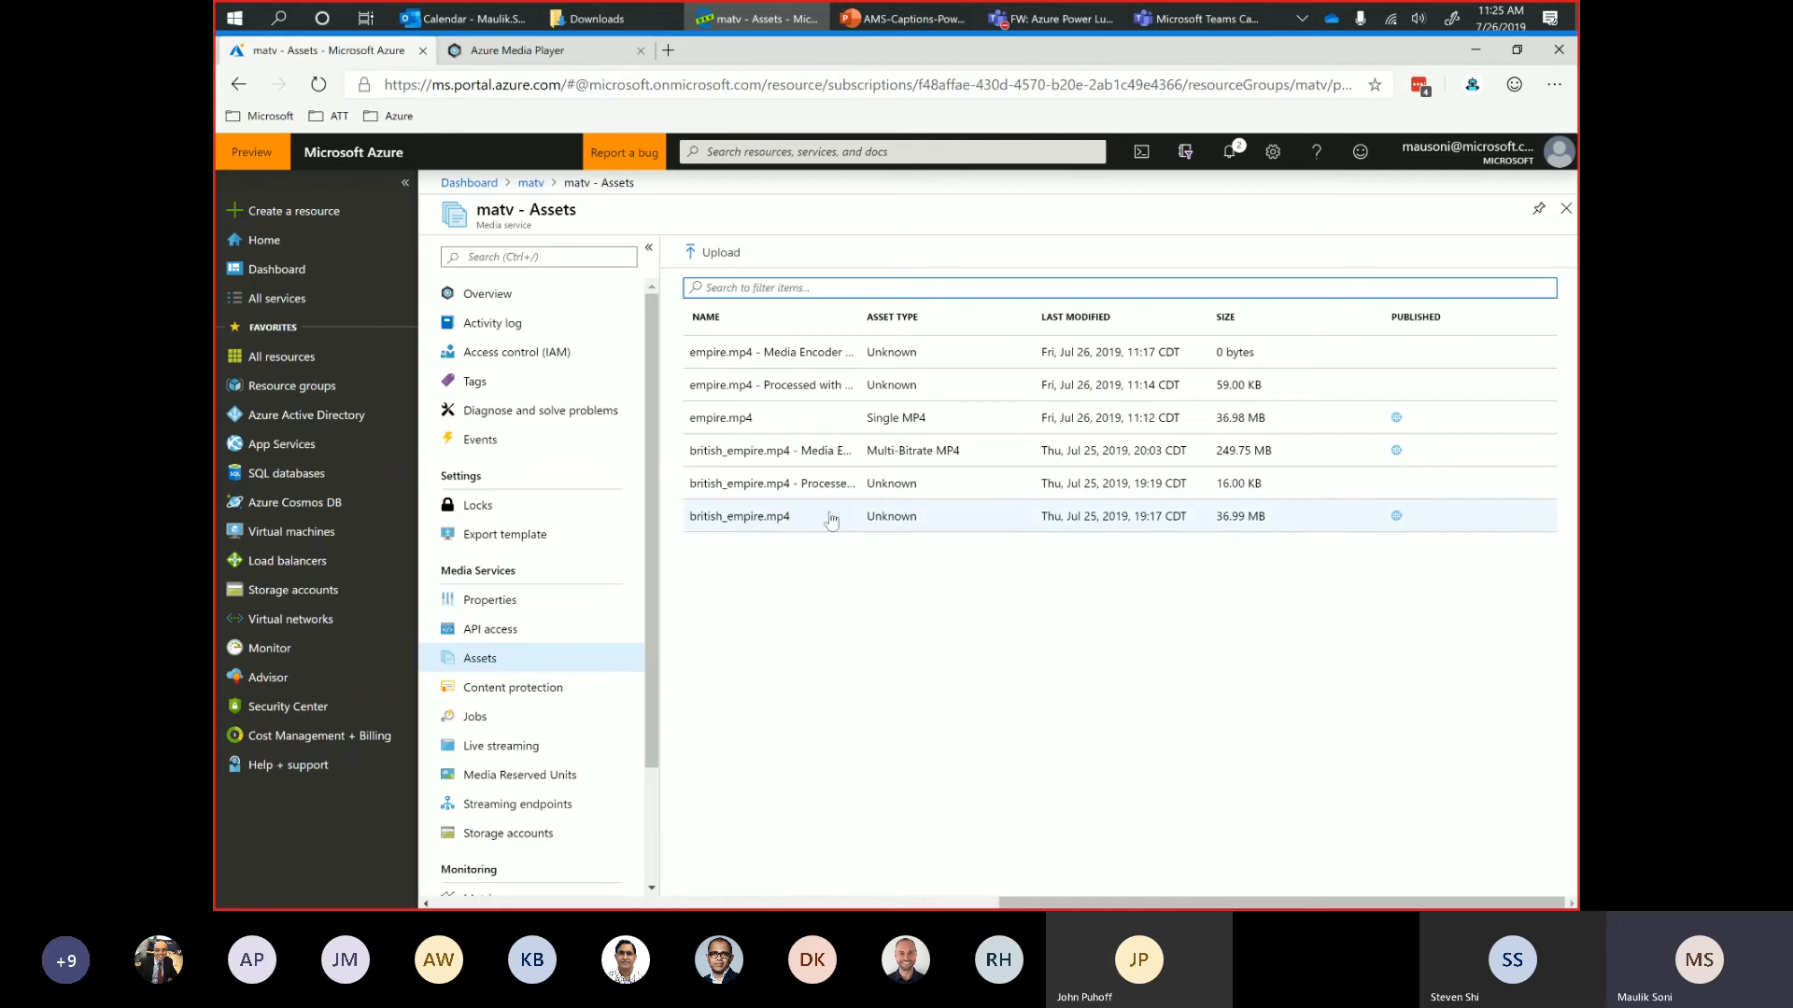
Open the Media Encoder Standard encoded british_empire.mp4 asset and examine its streaming URL and file list, widening the file name column.
{"action": "right_click", "coordinate": [790, 456]}
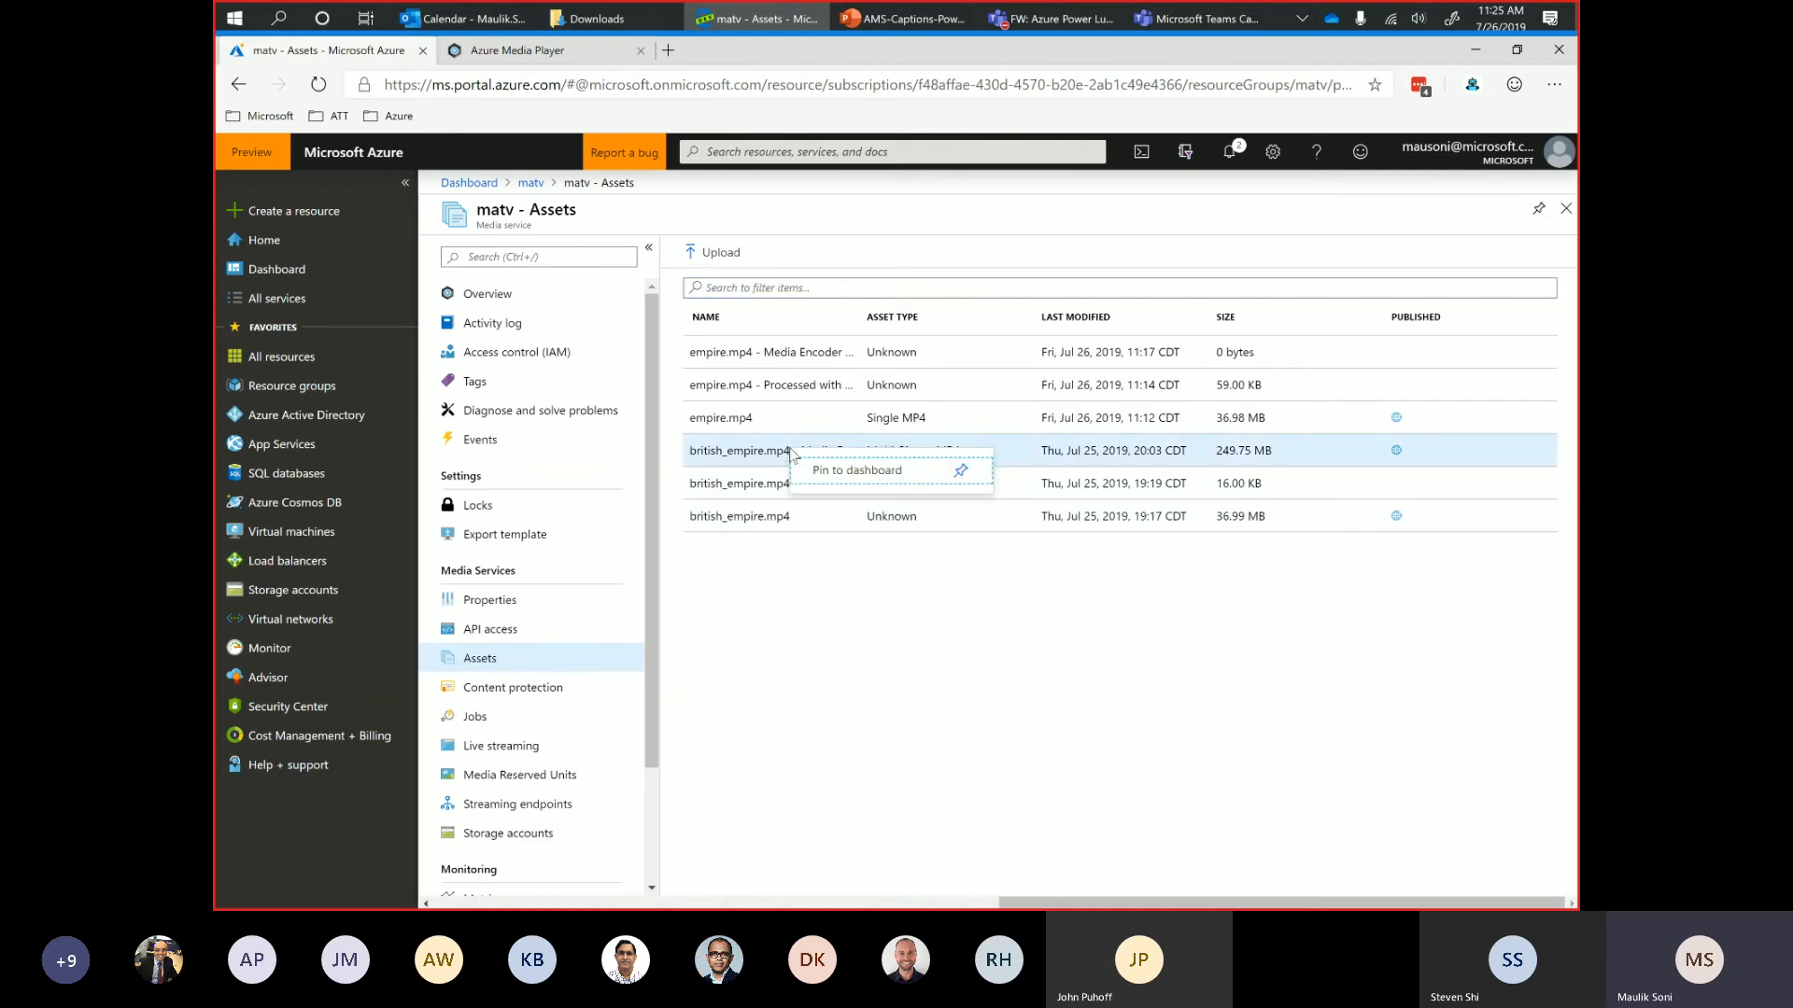
{"action": "left_click", "coordinate": [774, 458]}
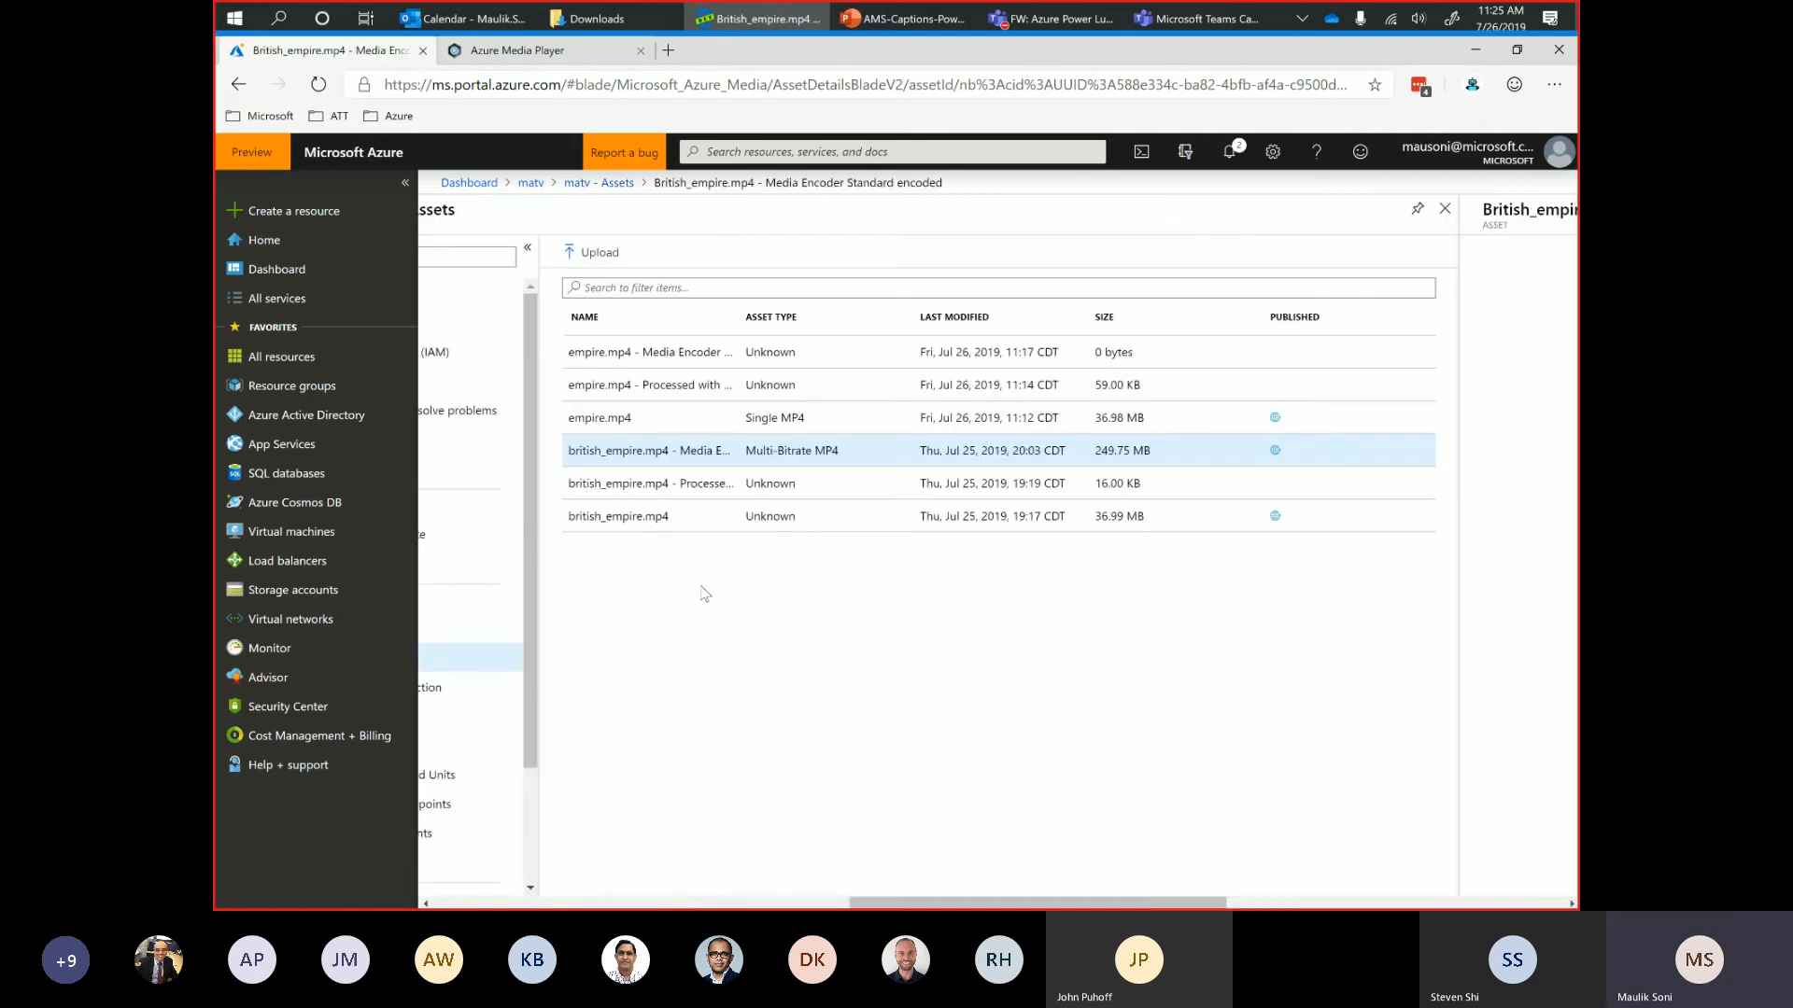
{"action": "left_click", "coordinate": [660, 457]}
{"action": "scroll", "coordinate": [1044, 733], "scroll_direction": "right", "scroll_amount": 4}
{"action": "scroll", "coordinate": [1044, 733], "scroll_direction": "right", "scroll_amount": 5}
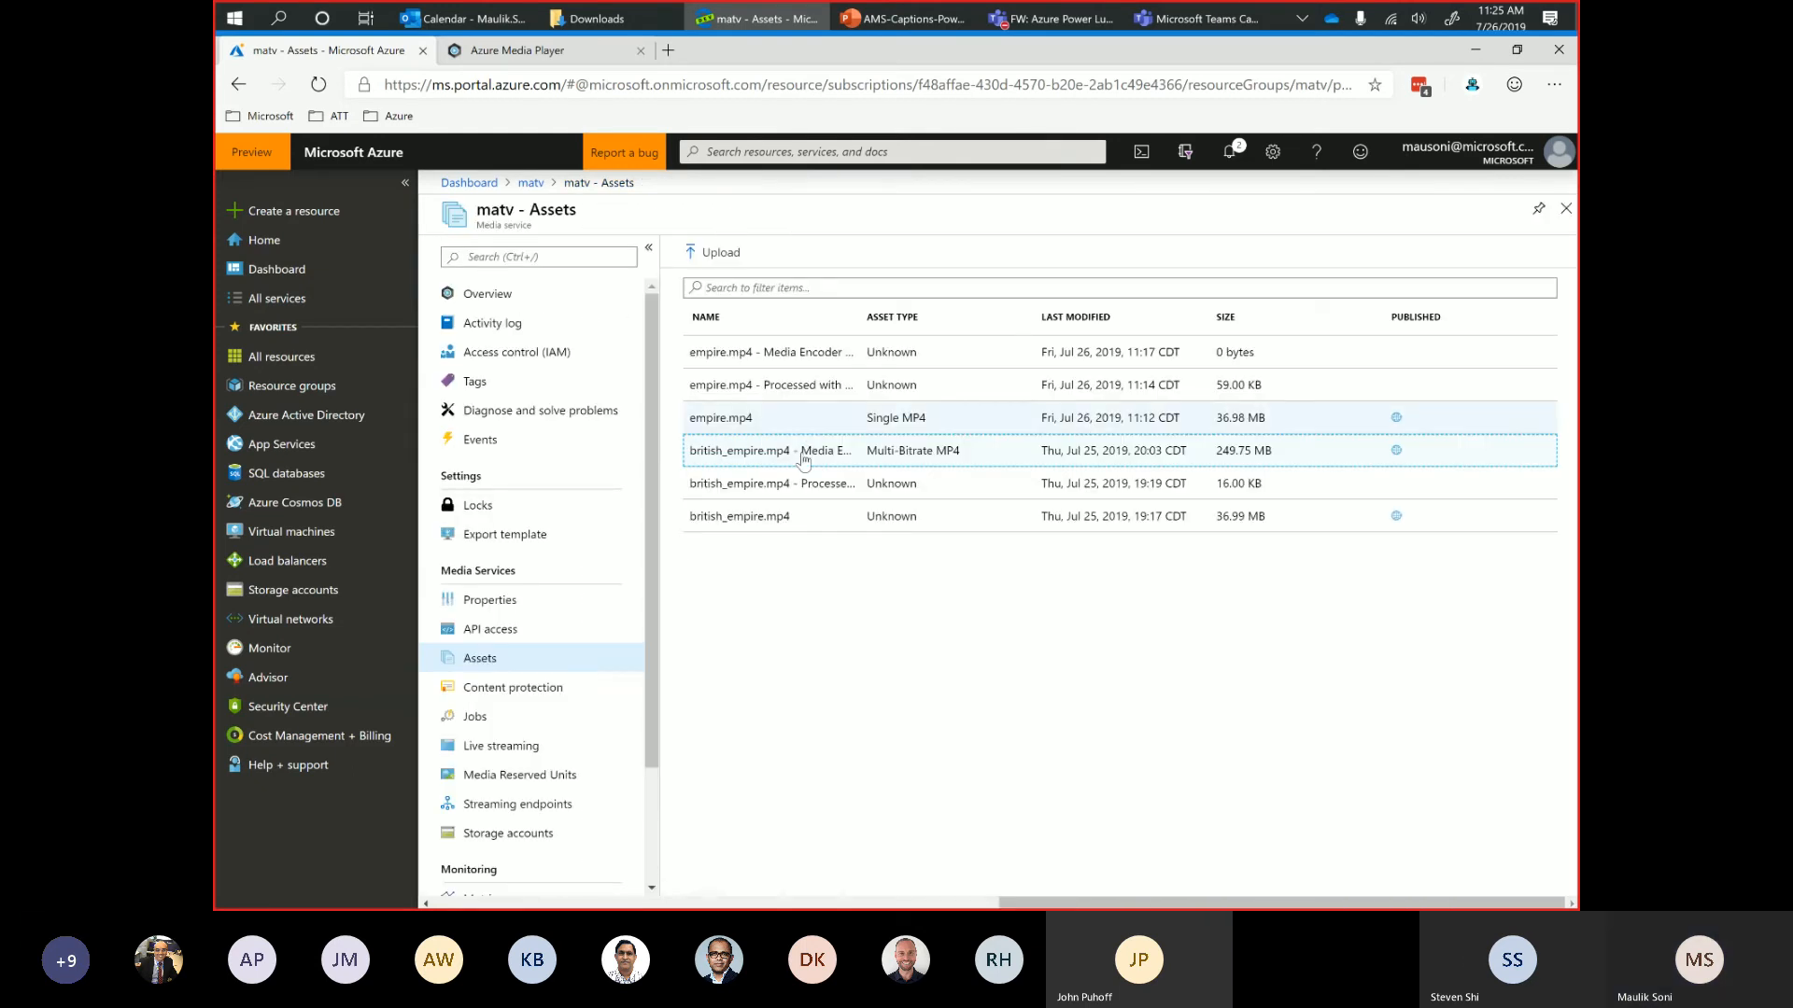
{"action": "left_click", "coordinate": [803, 453]}
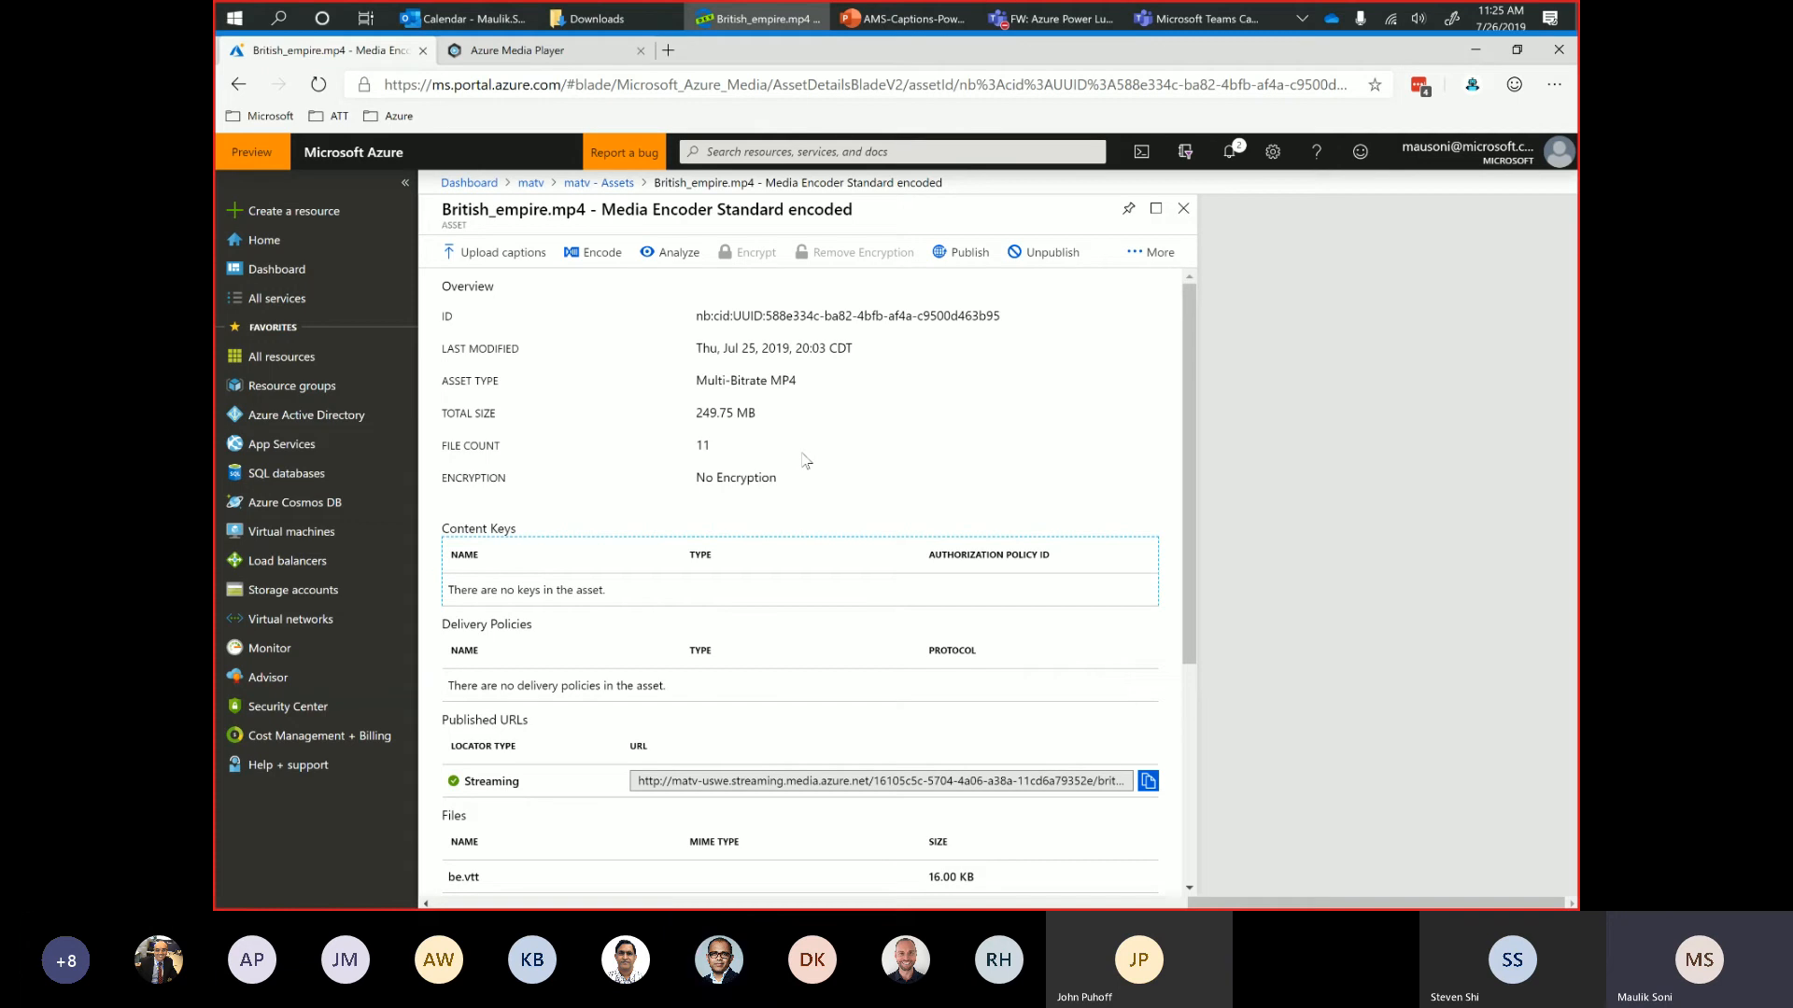
{"action": "left_click_drag", "start_coordinate": [1190, 581], "coordinate": [1184, 849]}
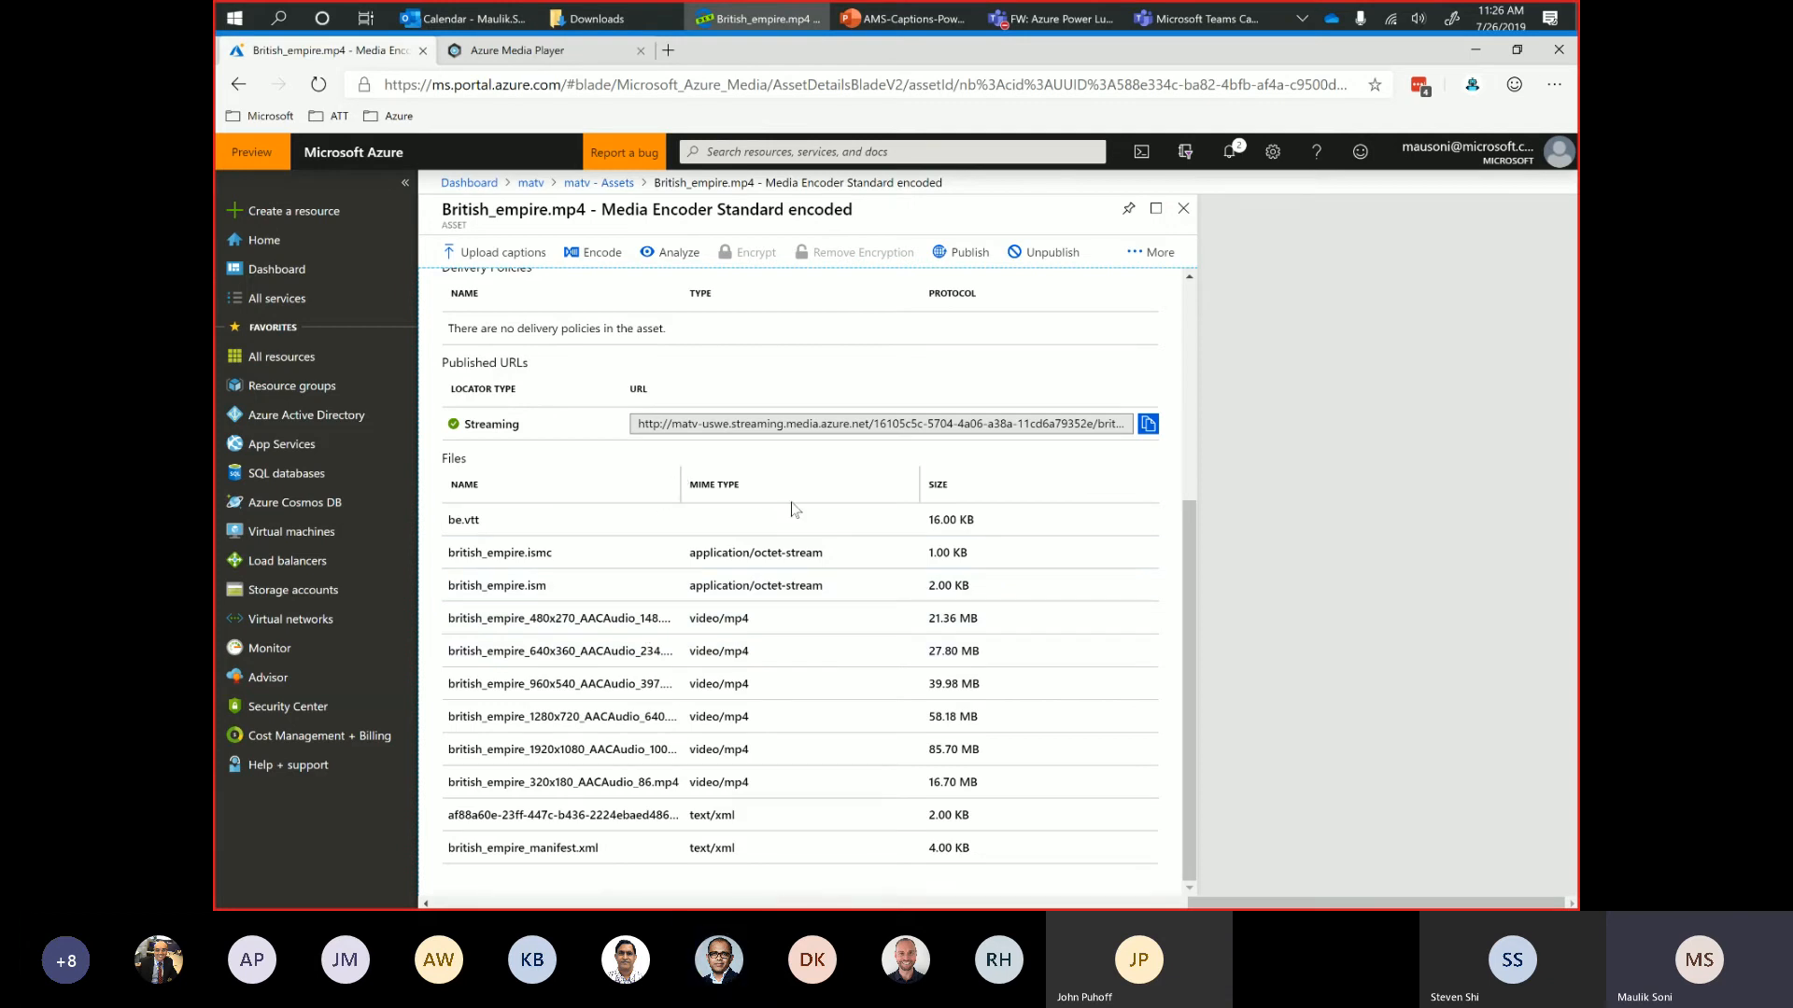
{"action": "left_click_drag", "start_coordinate": [789, 504], "coordinate": [789, 505]}
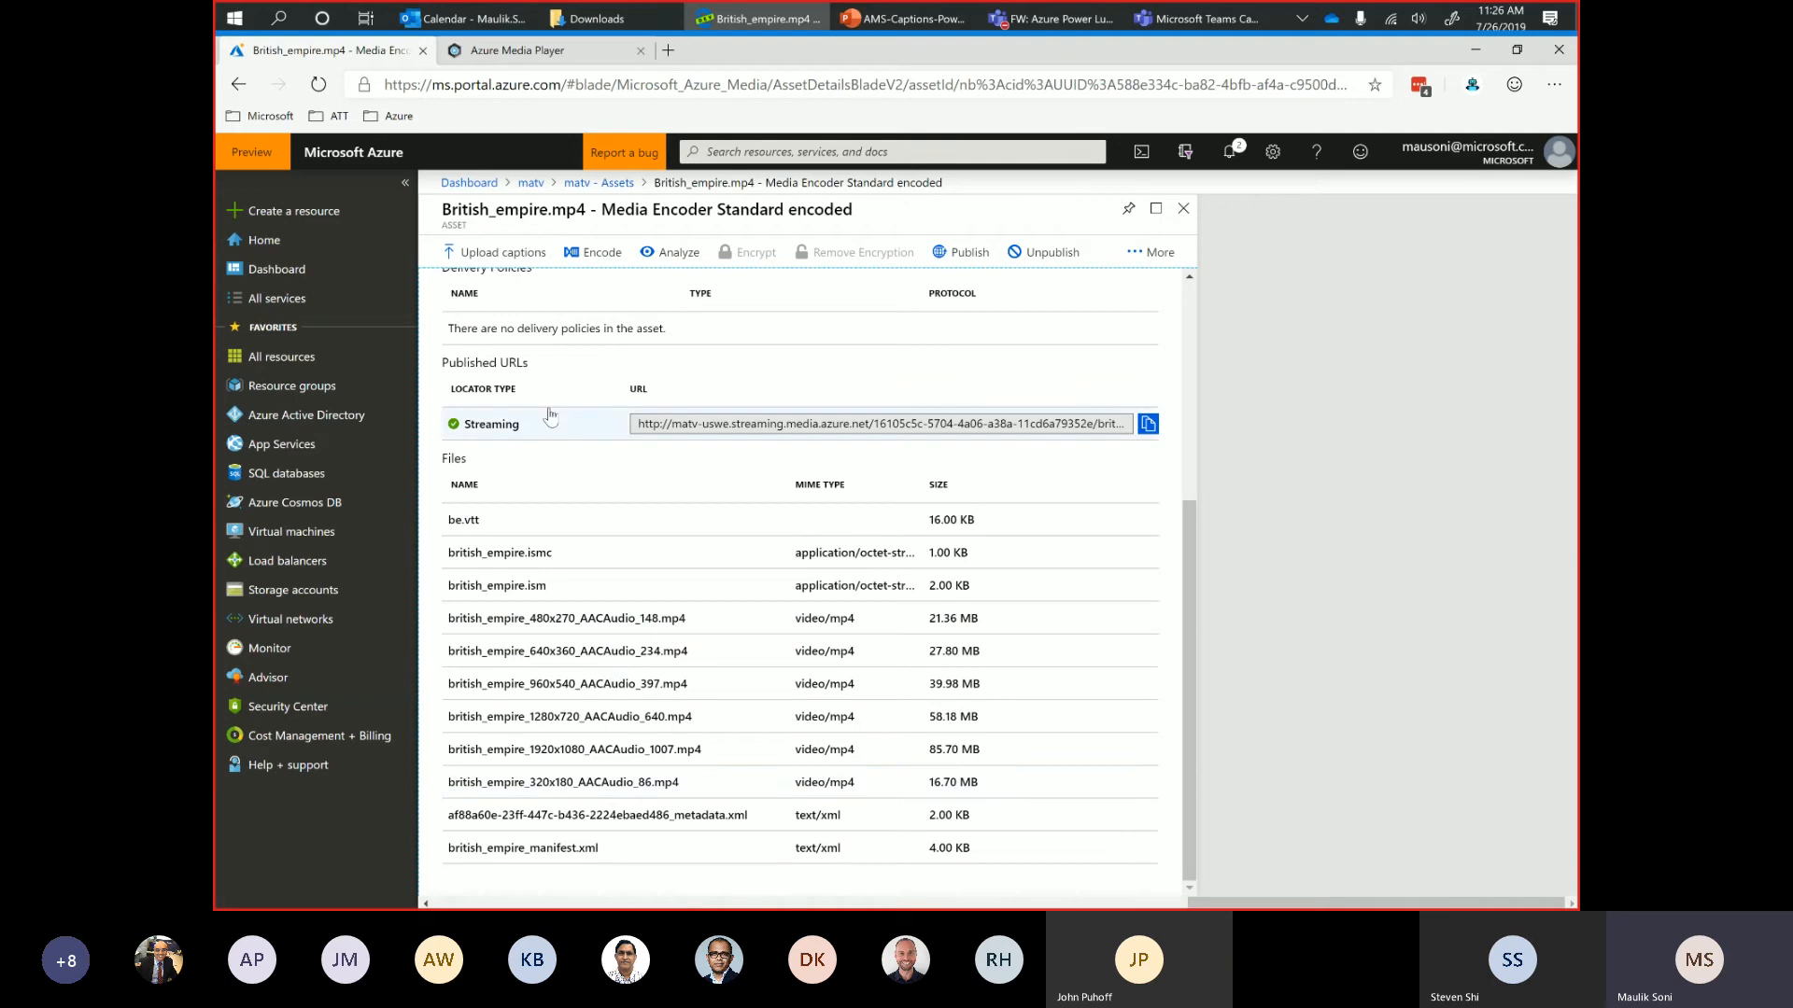
Try to upload the be caption file from the Downloads folder to the encoded British_empire.mp4 asset and dismiss the notification.
{"action": "left_click", "coordinate": [493, 254]}
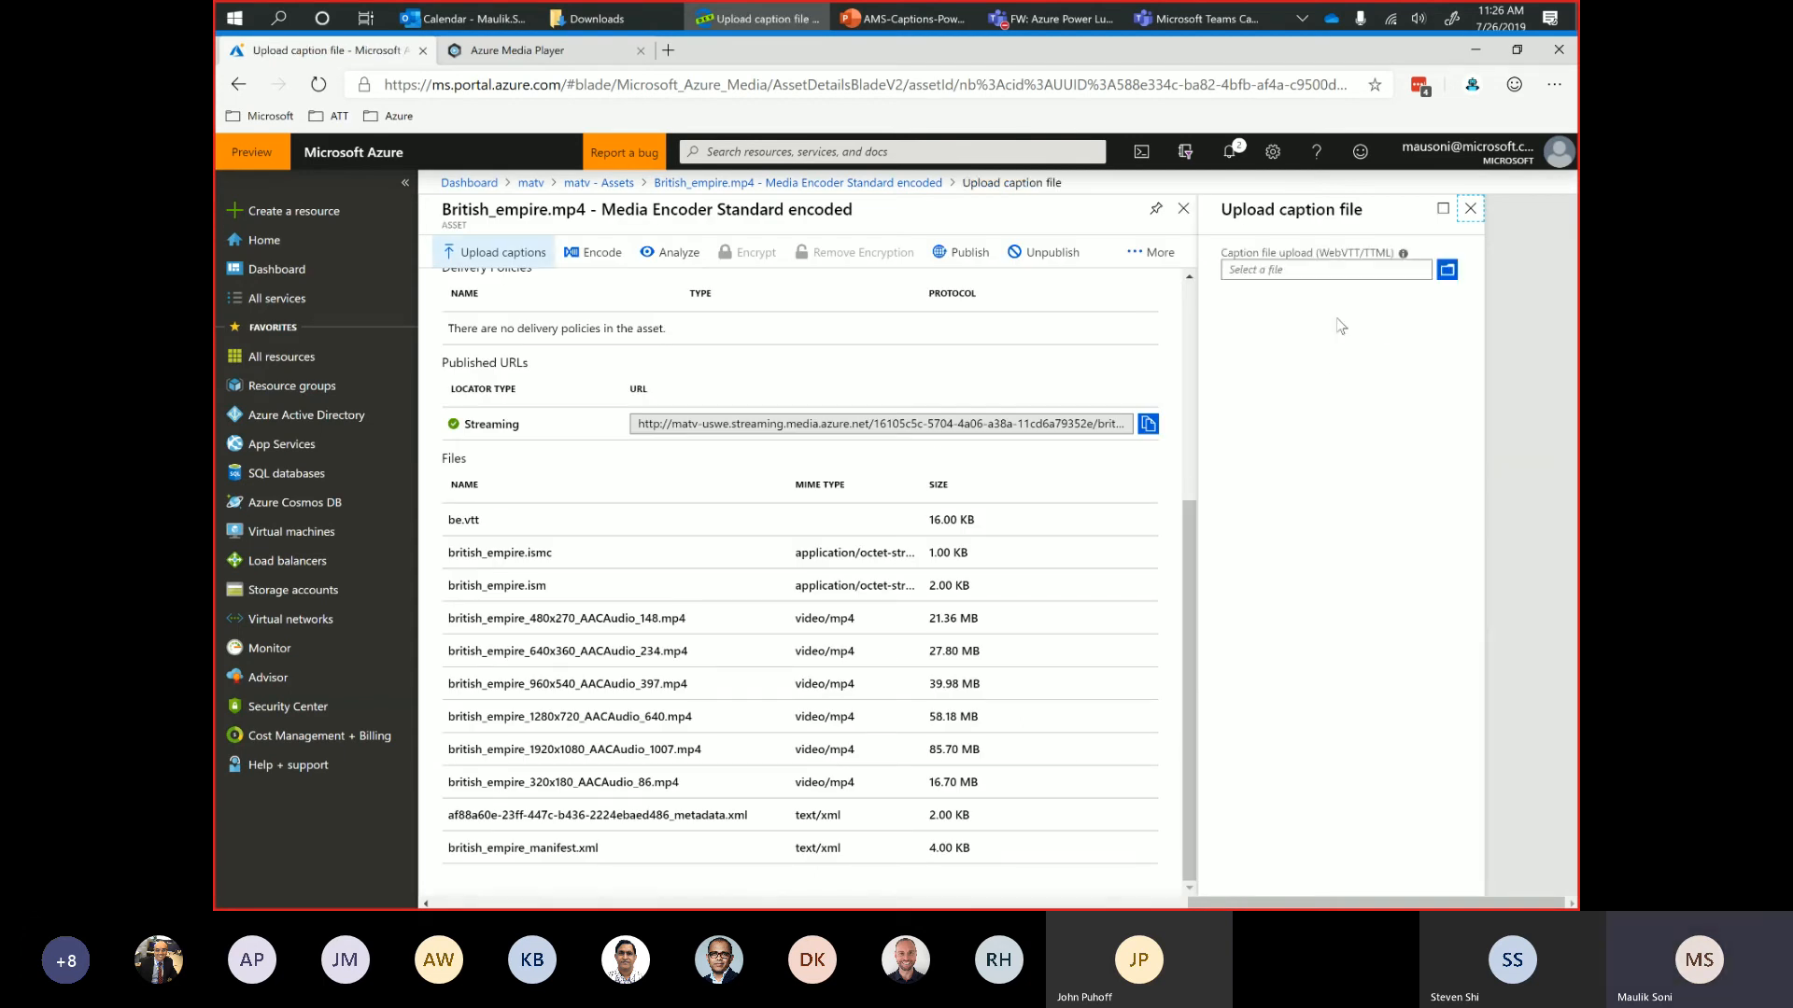
{"action": "left_click", "coordinate": [1445, 270]}
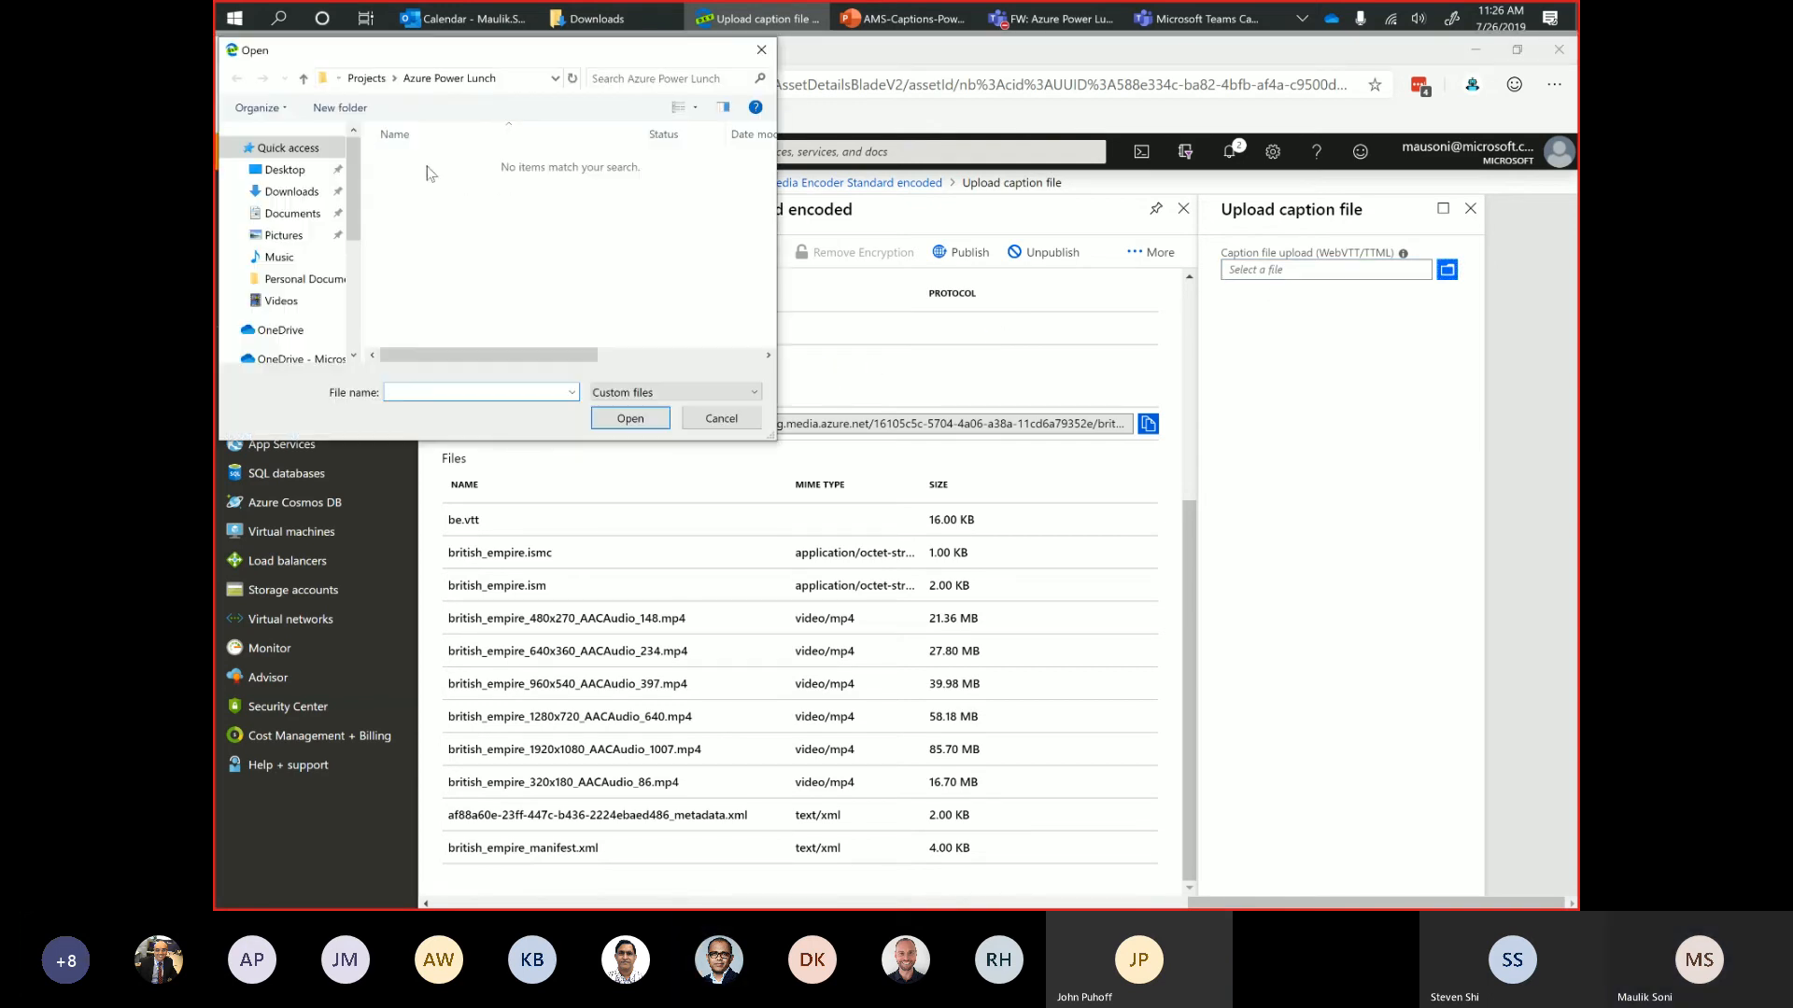
{"action": "left_click", "coordinate": [290, 191]}
{"action": "left_click", "coordinate": [390, 184]}
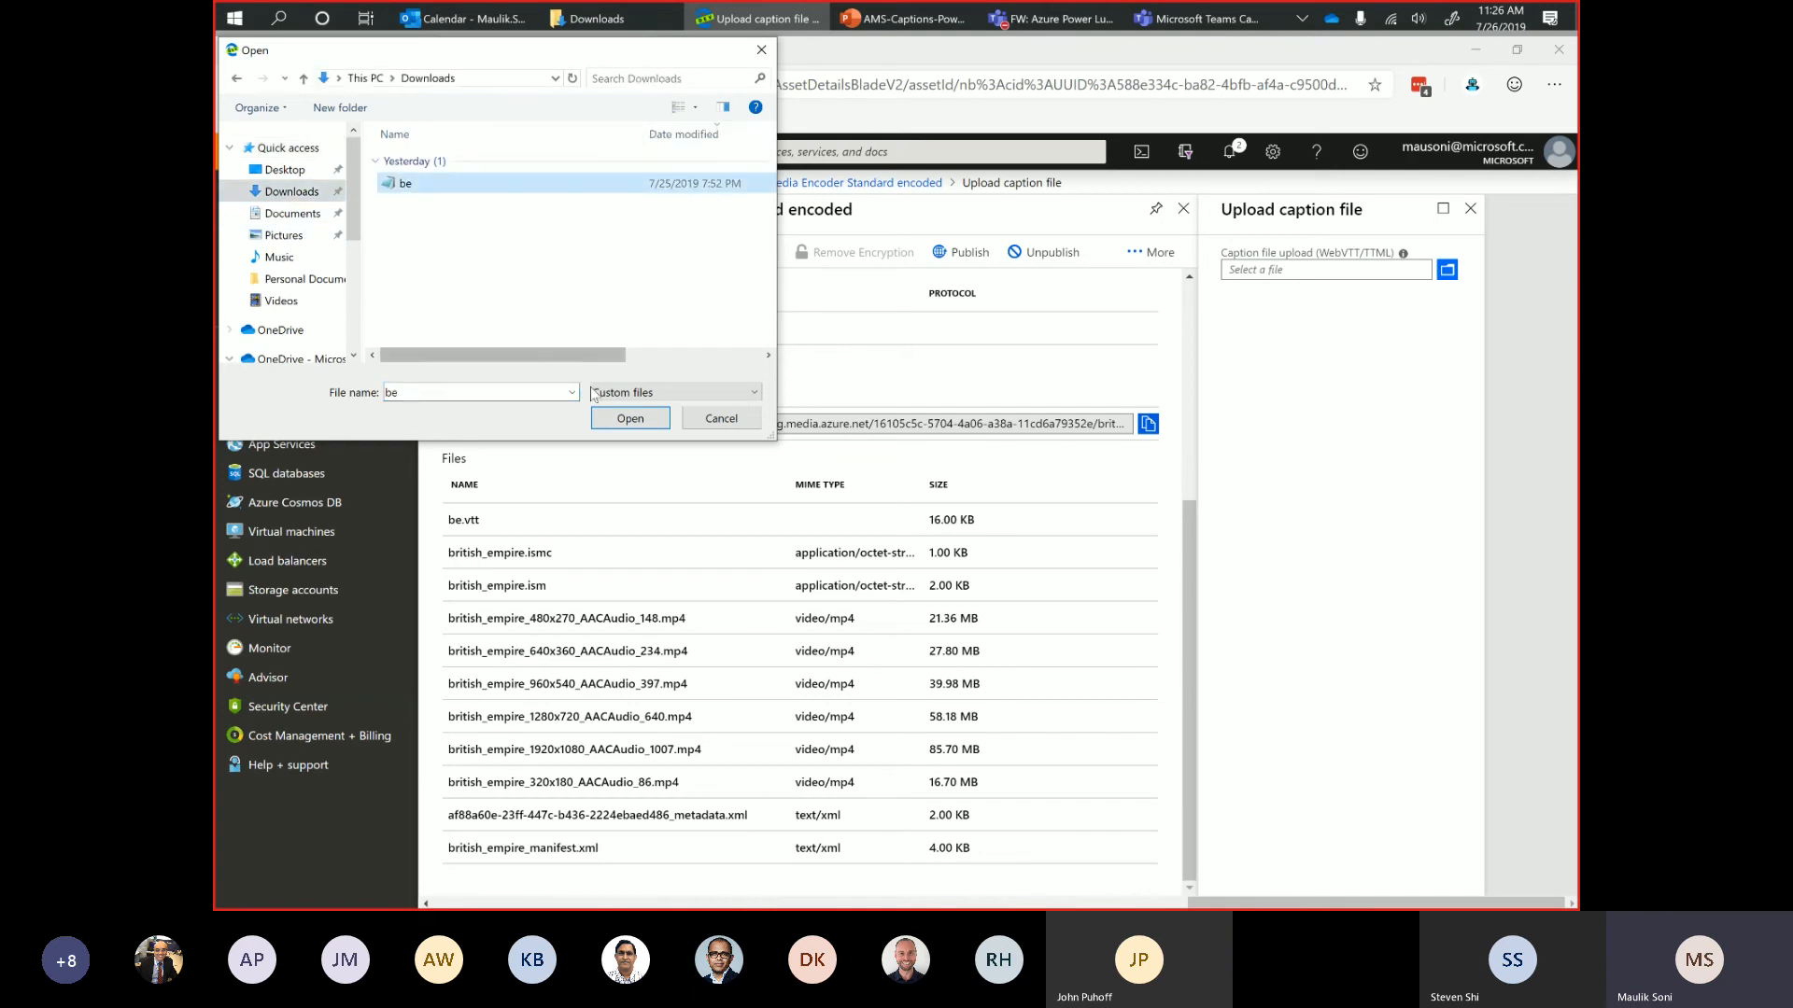
{"action": "left_click", "coordinate": [617, 418]}
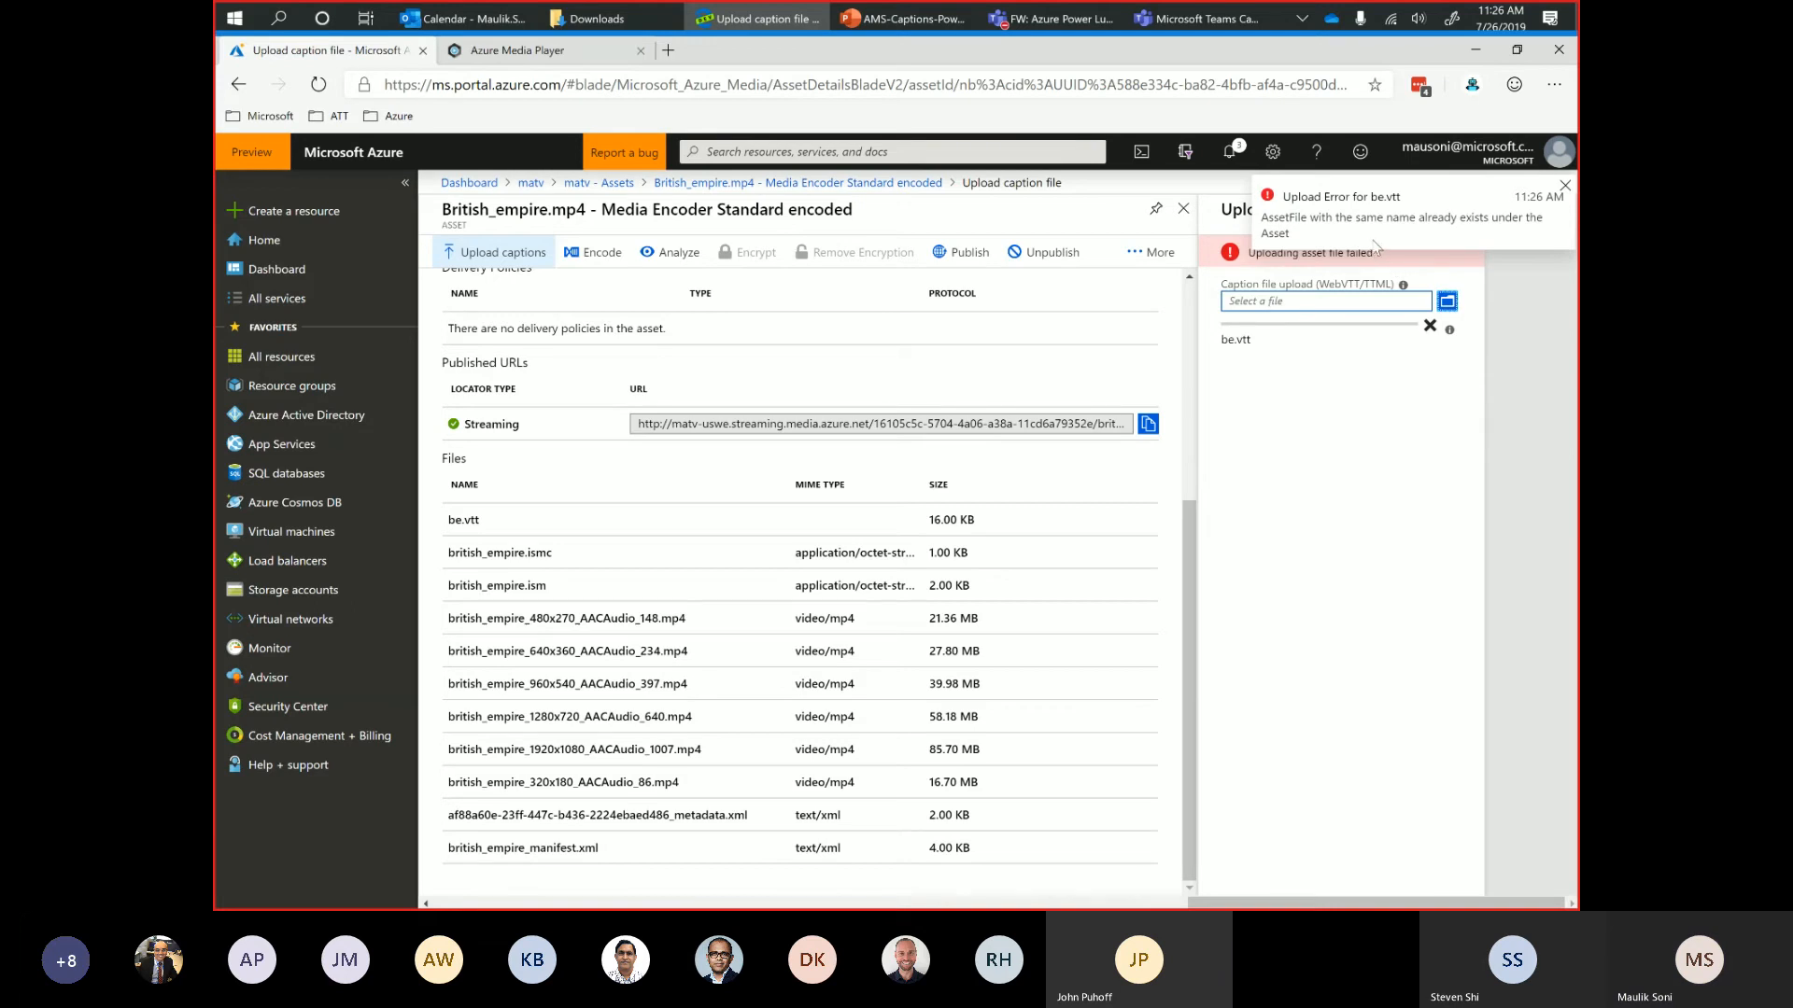
{"action": "left_click", "coordinate": [1565, 186]}
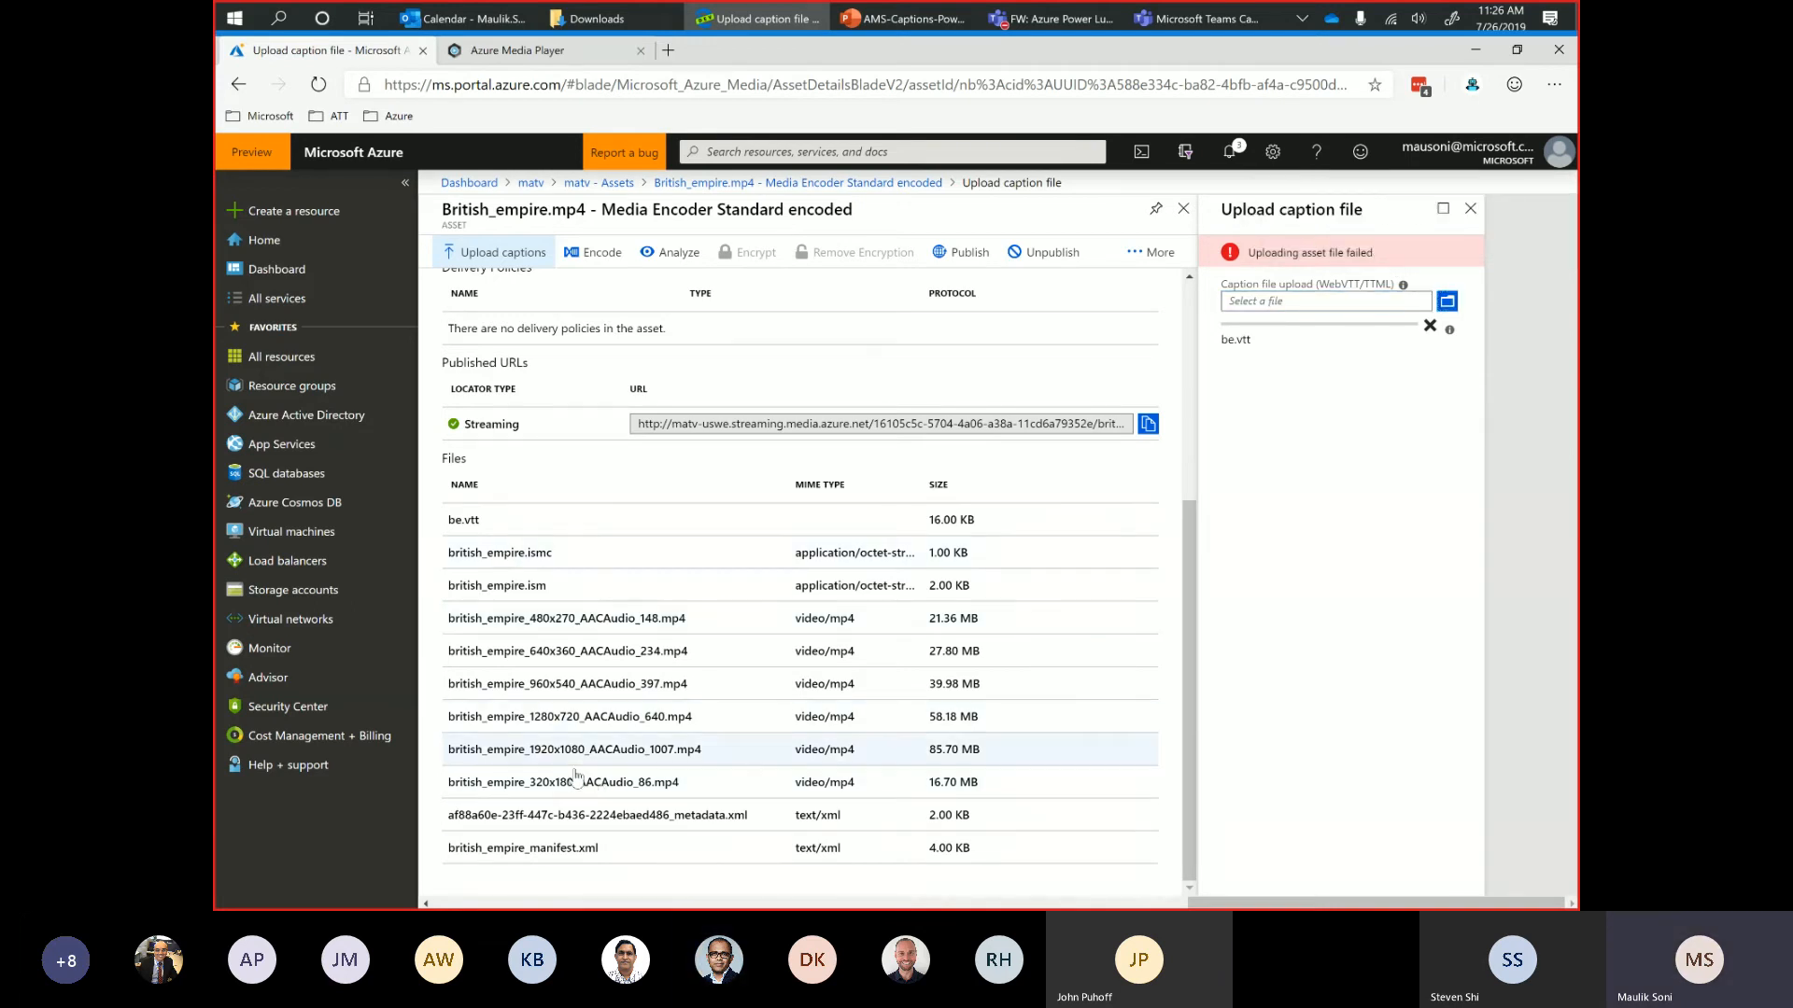
Open the details of the be.vtt file in the asset, review its properties, and close them.
{"action": "left_click", "coordinate": [510, 523]}
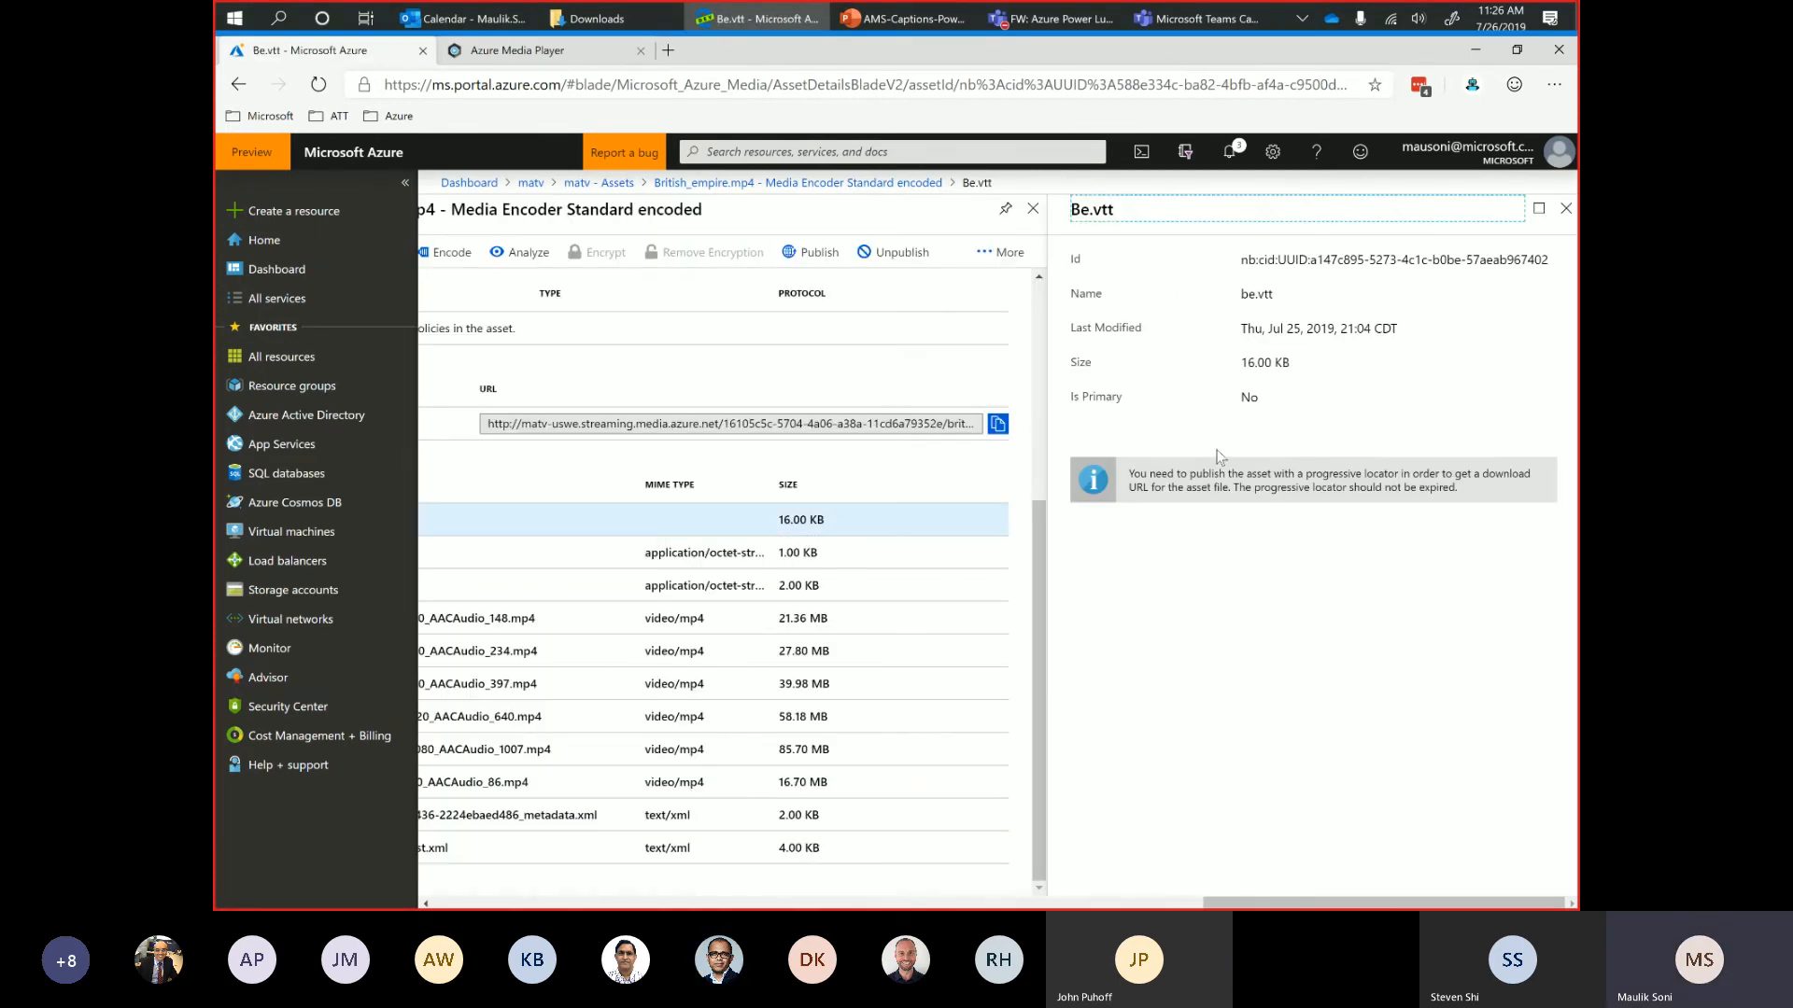
{"action": "left_click", "coordinate": [1566, 208]}
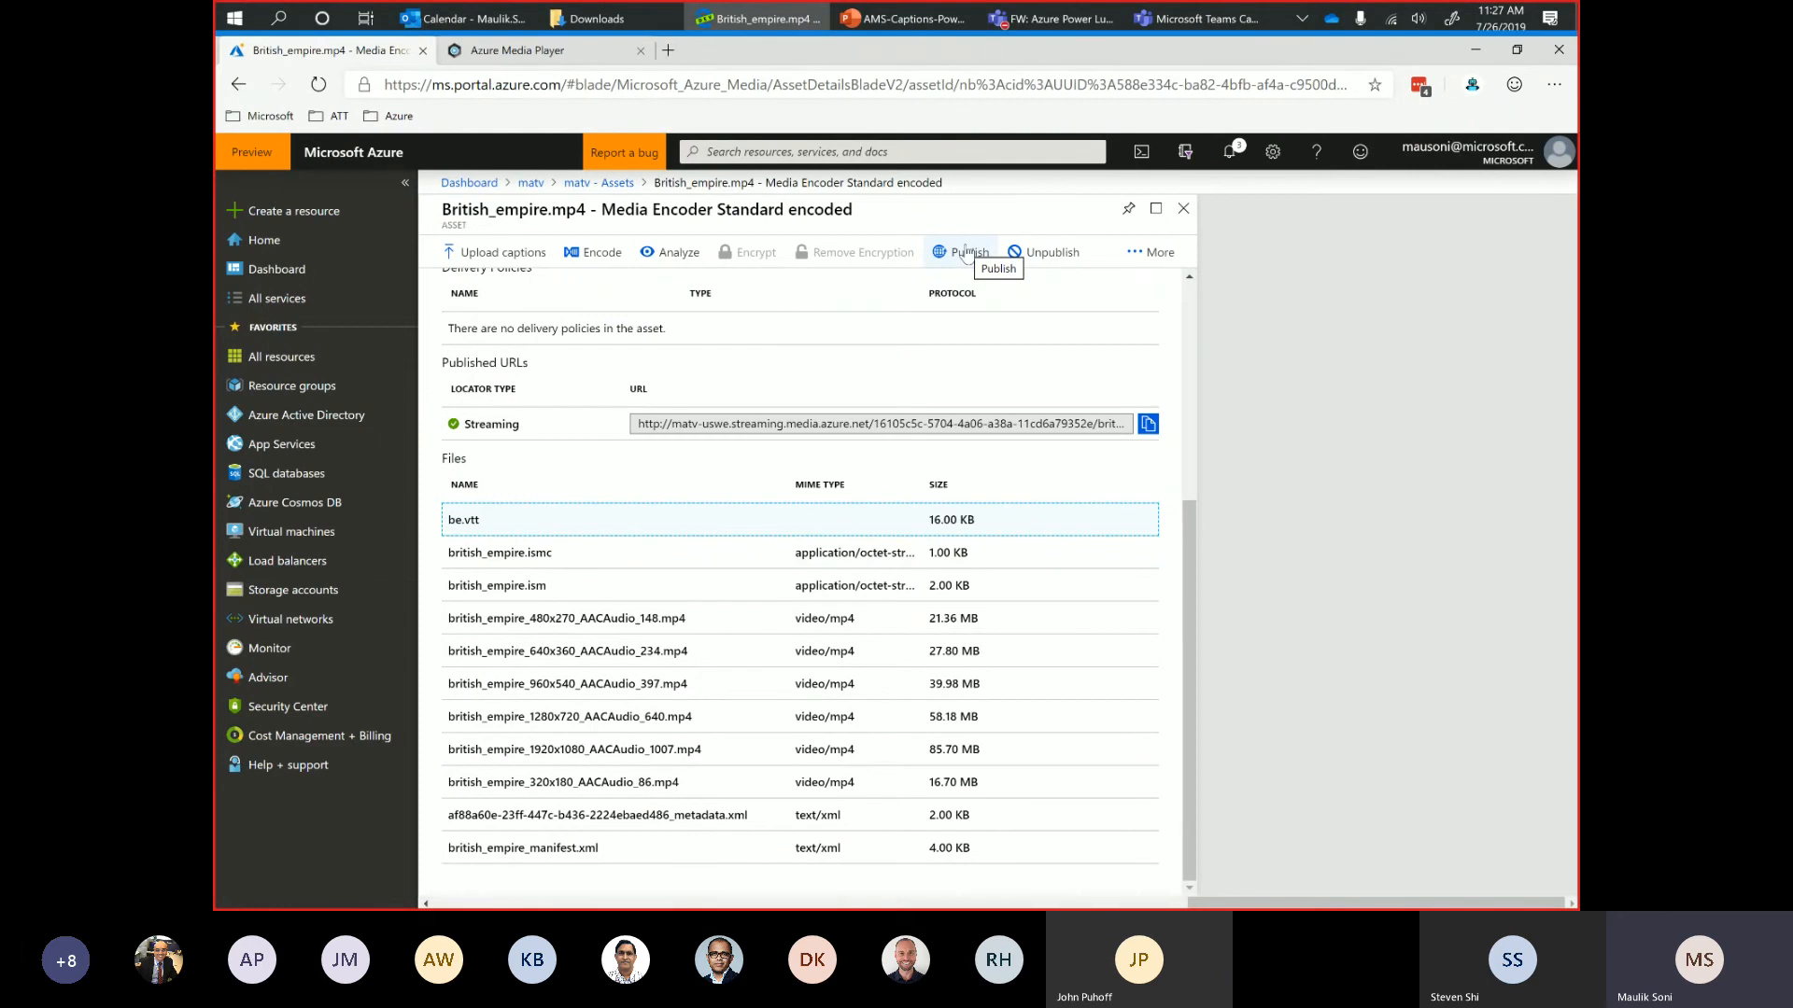
Close the asset and reopen the Media Encoder Standard encoded british_empire.mp4 asset from the matv Assets list.
{"action": "left_click", "coordinate": [1182, 211]}
{"action": "left_click", "coordinate": [487, 295]}
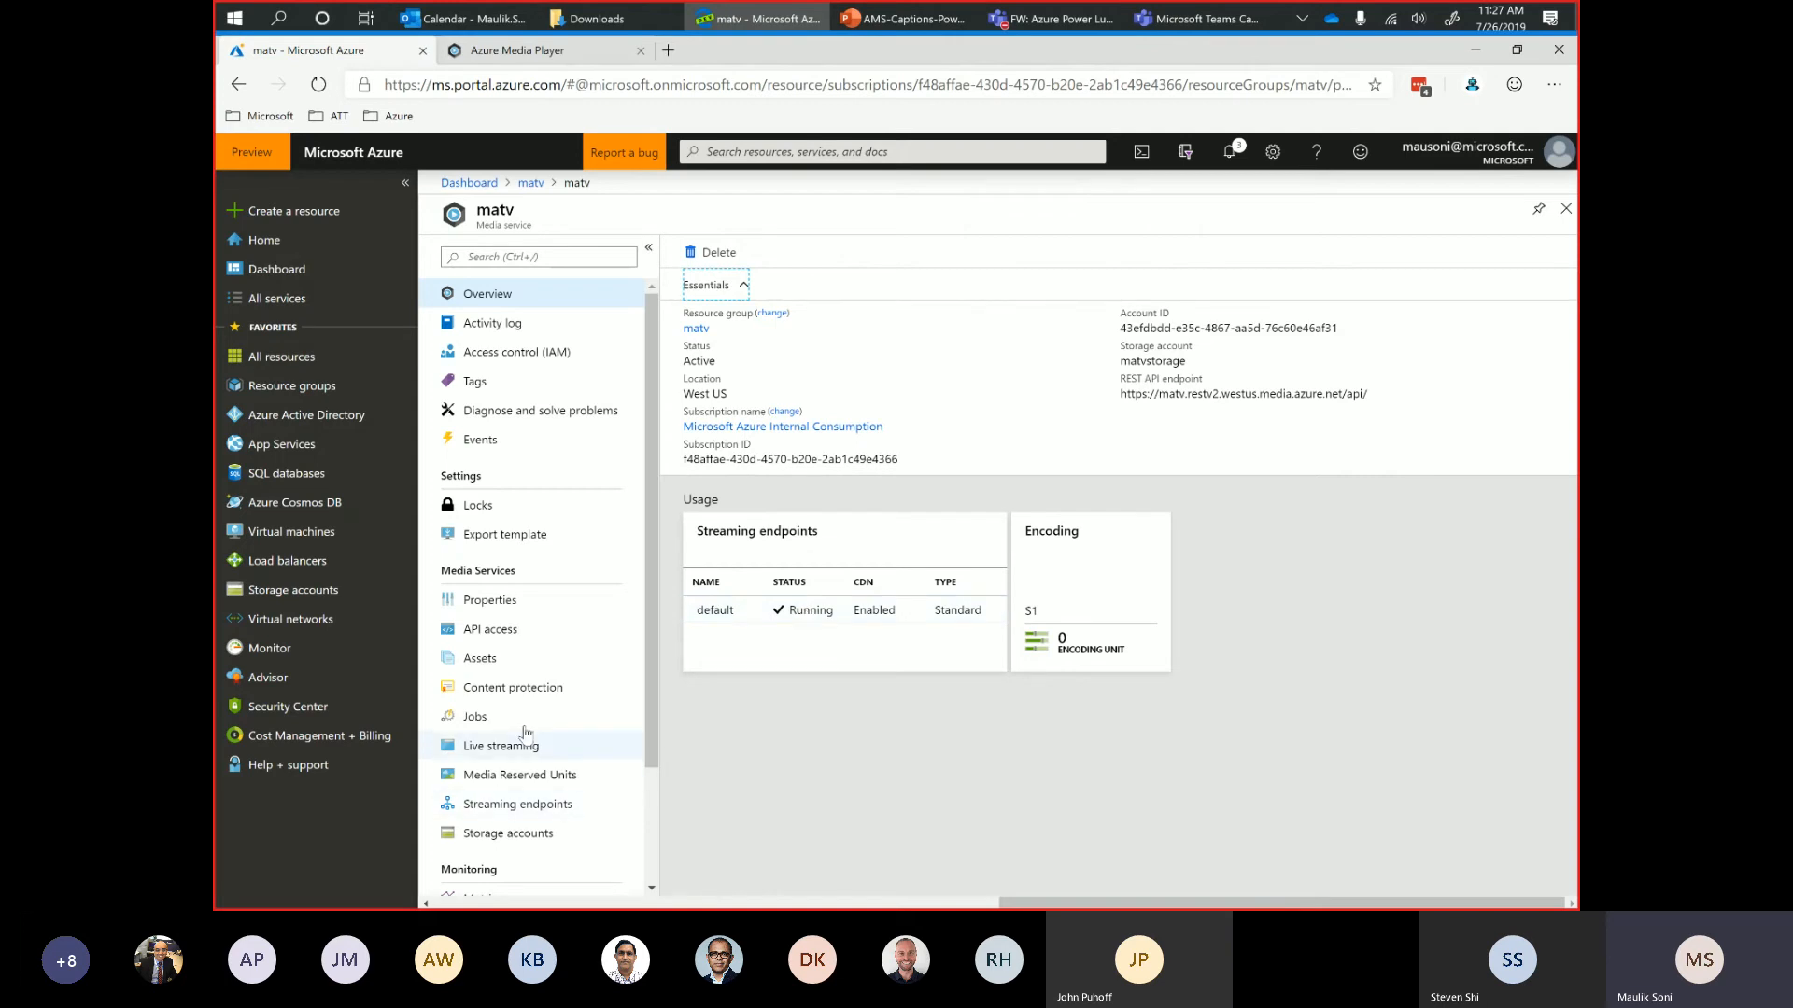
{"action": "left_click", "coordinate": [475, 661]}
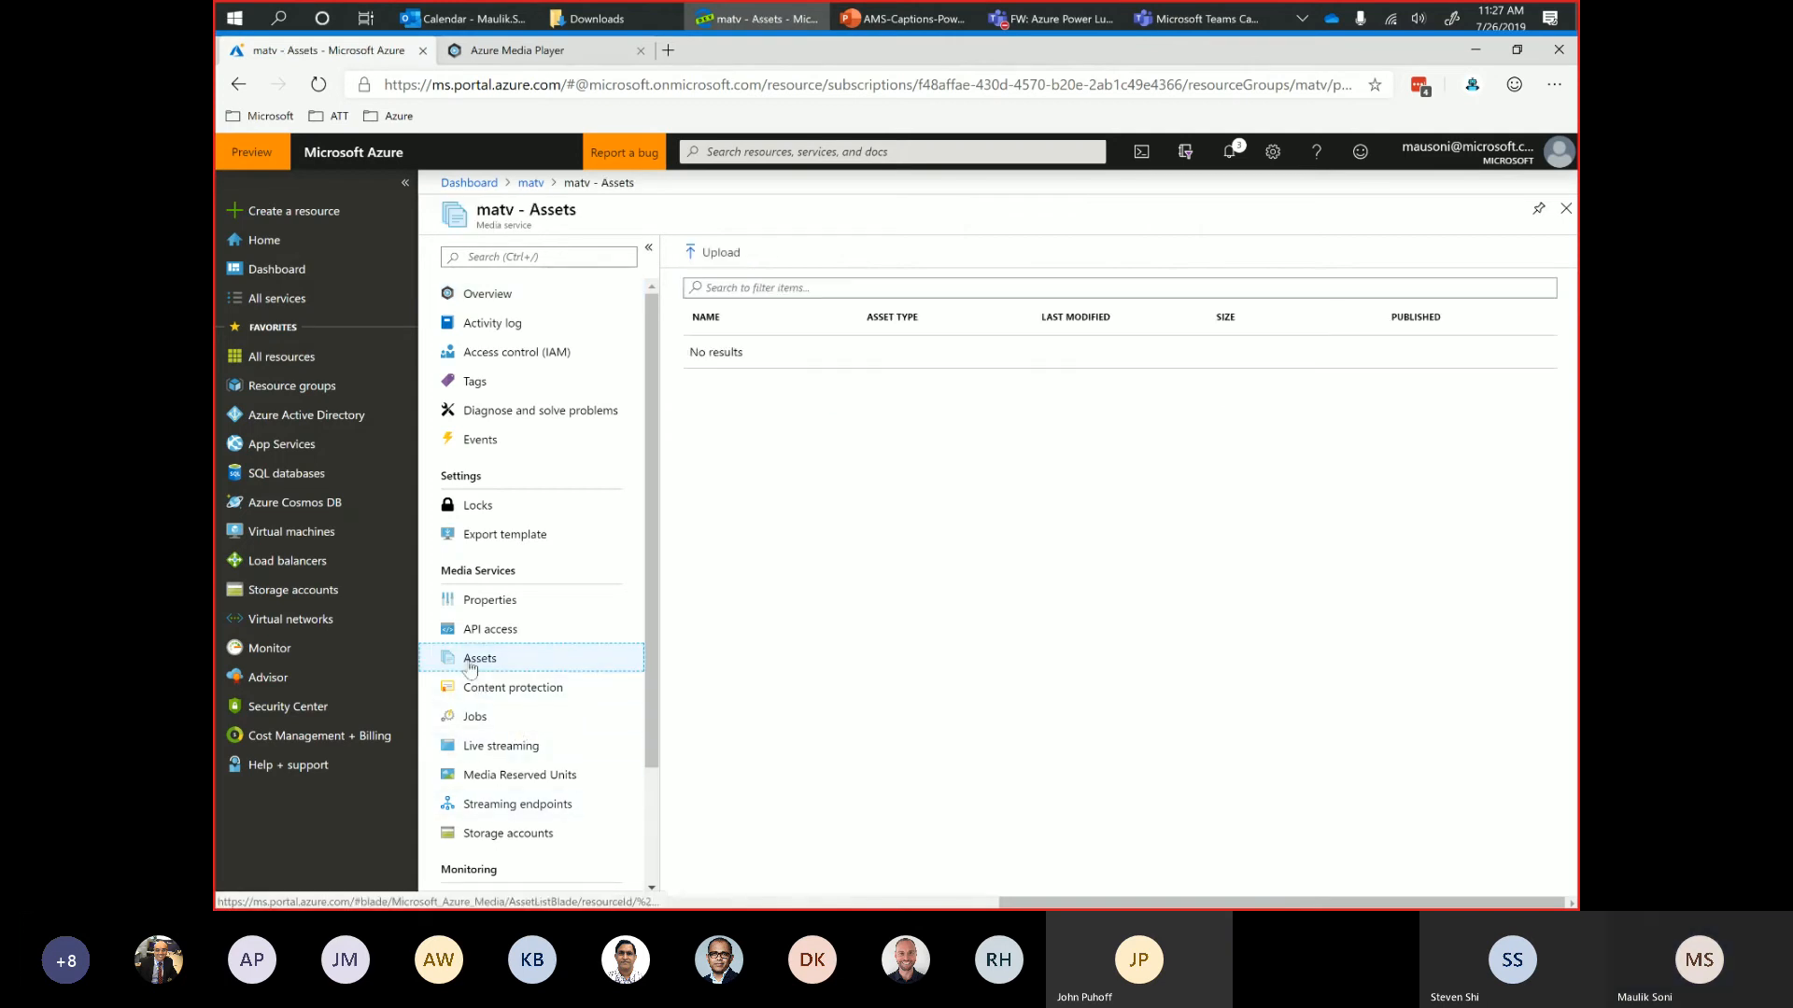
{"action": "left_click", "coordinate": [801, 450]}
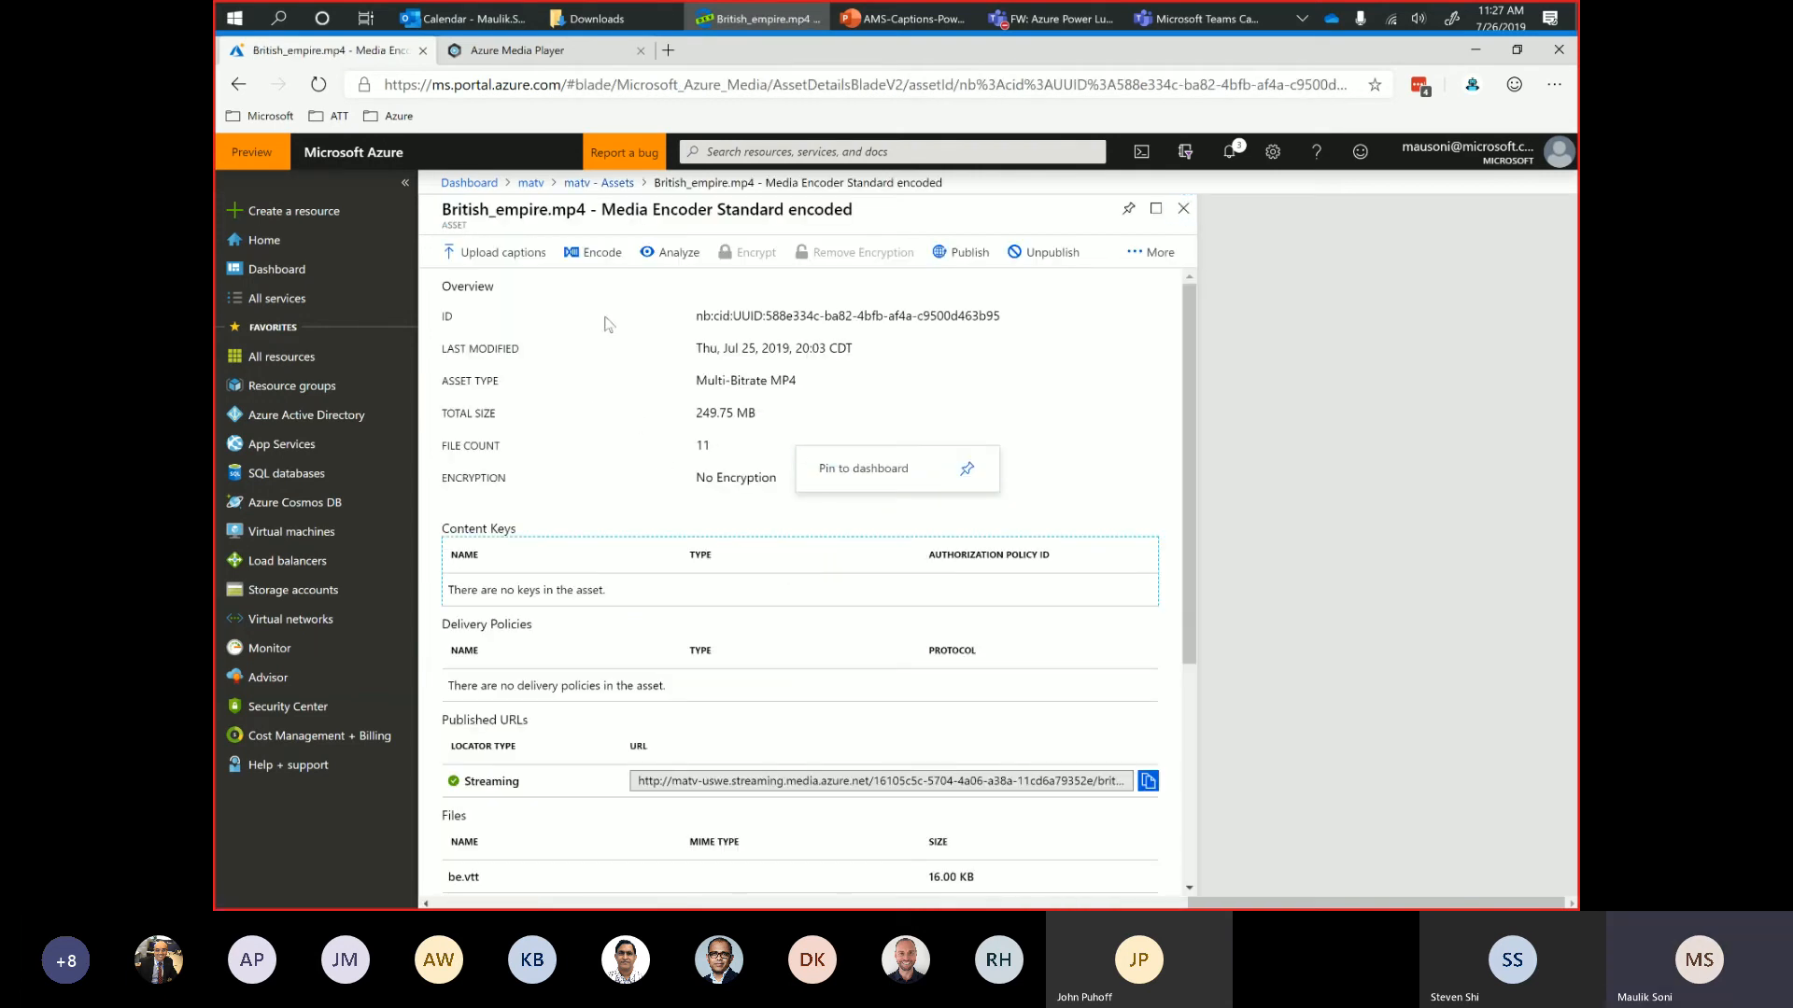
{"action": "scroll", "coordinate": [686, 735], "scroll_direction": "down", "scroll_amount": 4}
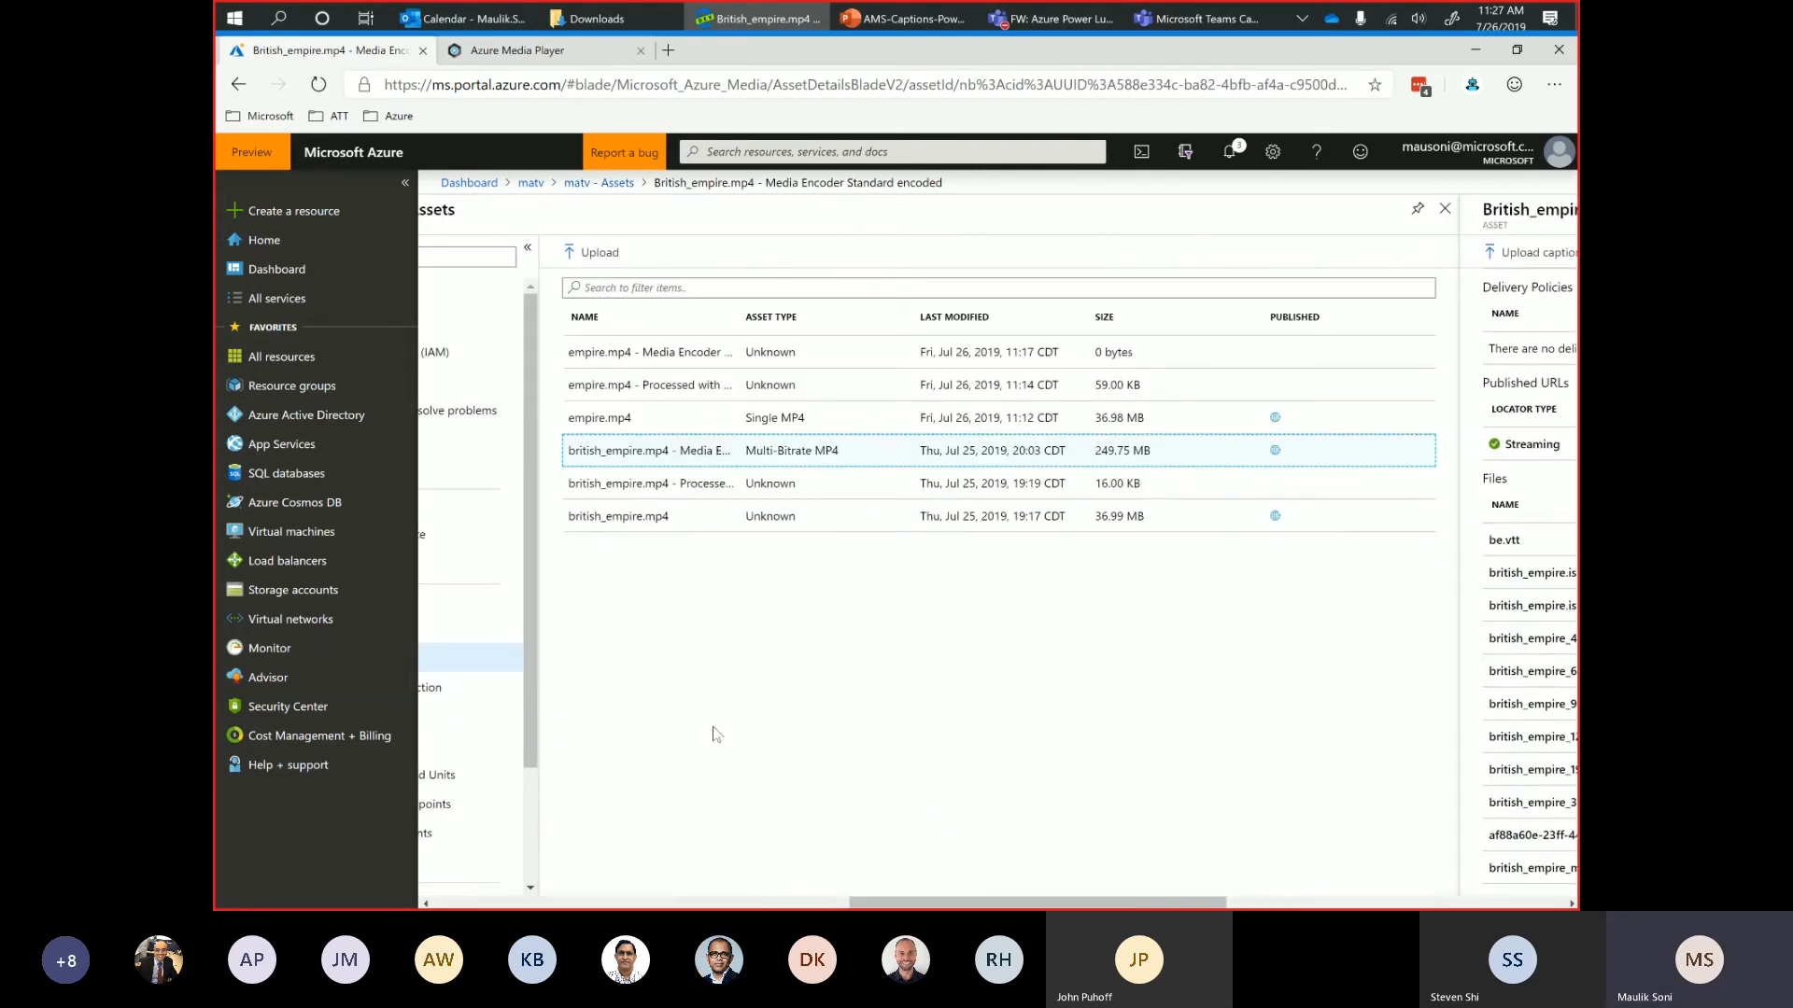
{"action": "scroll", "coordinate": [1399, 799], "scroll_direction": "right", "scroll_amount": 7}
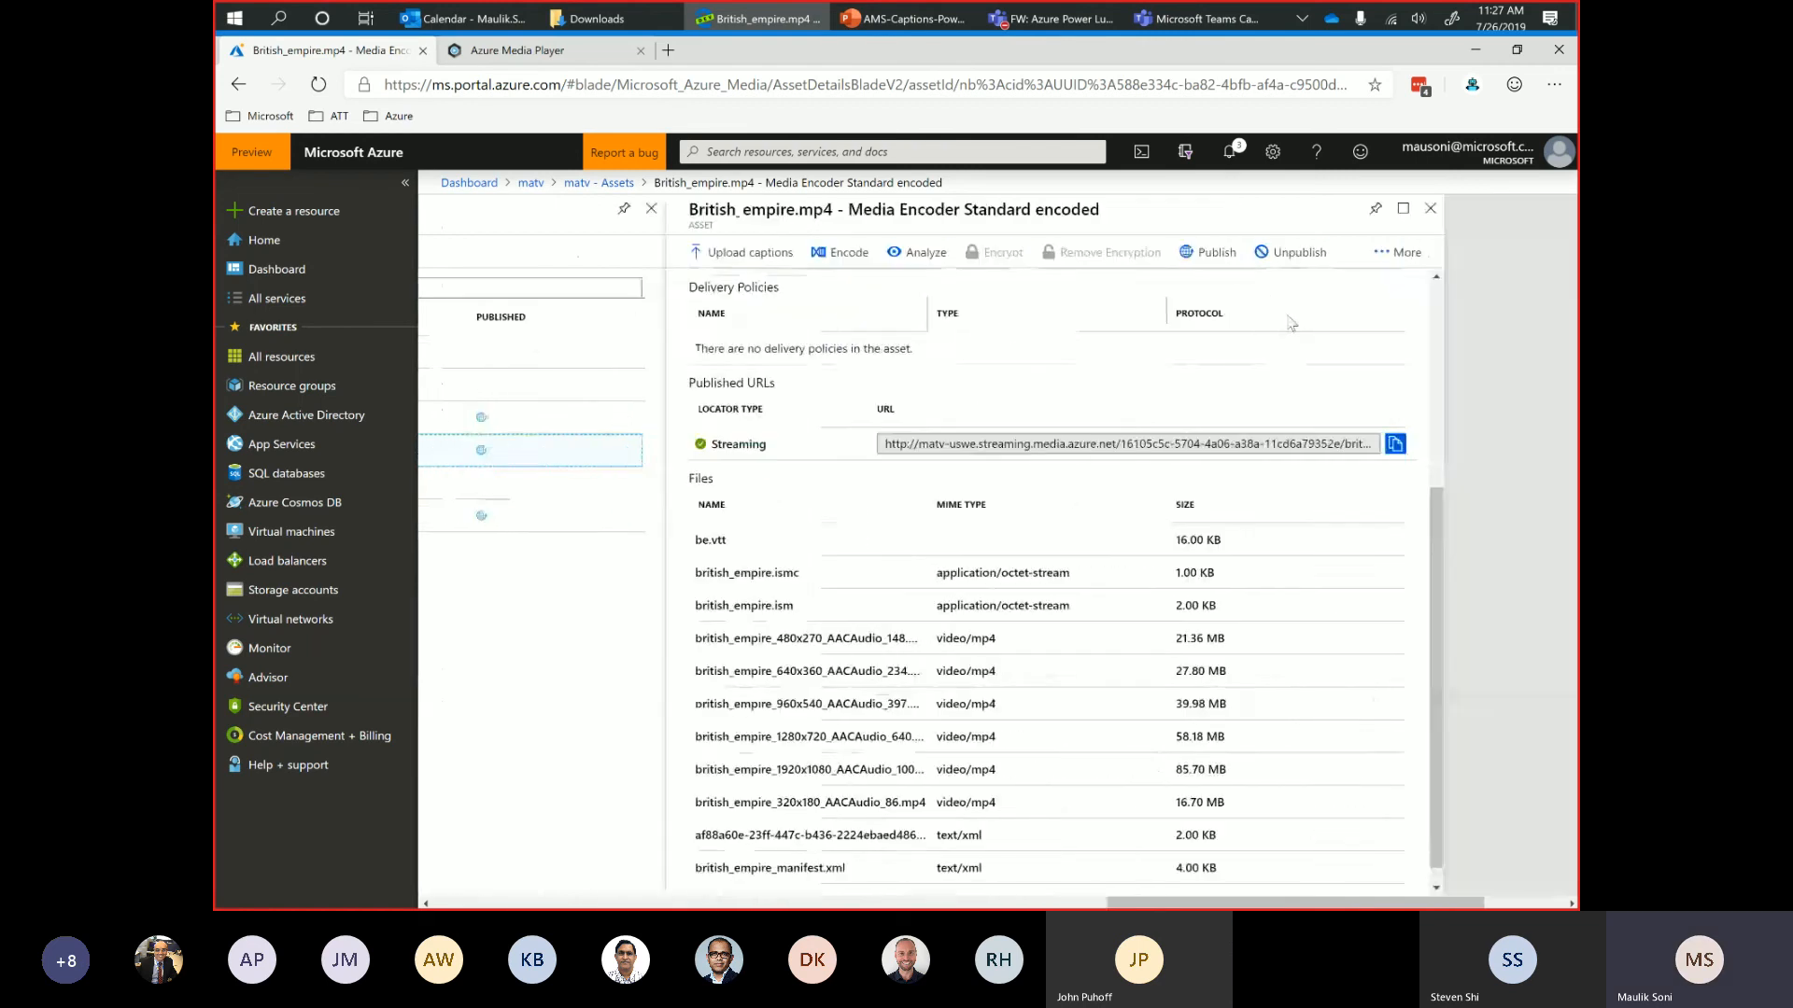
Publish the encoded British_empire.mp4 asset with a Streaming locator.
{"action": "left_click", "coordinate": [967, 253]}
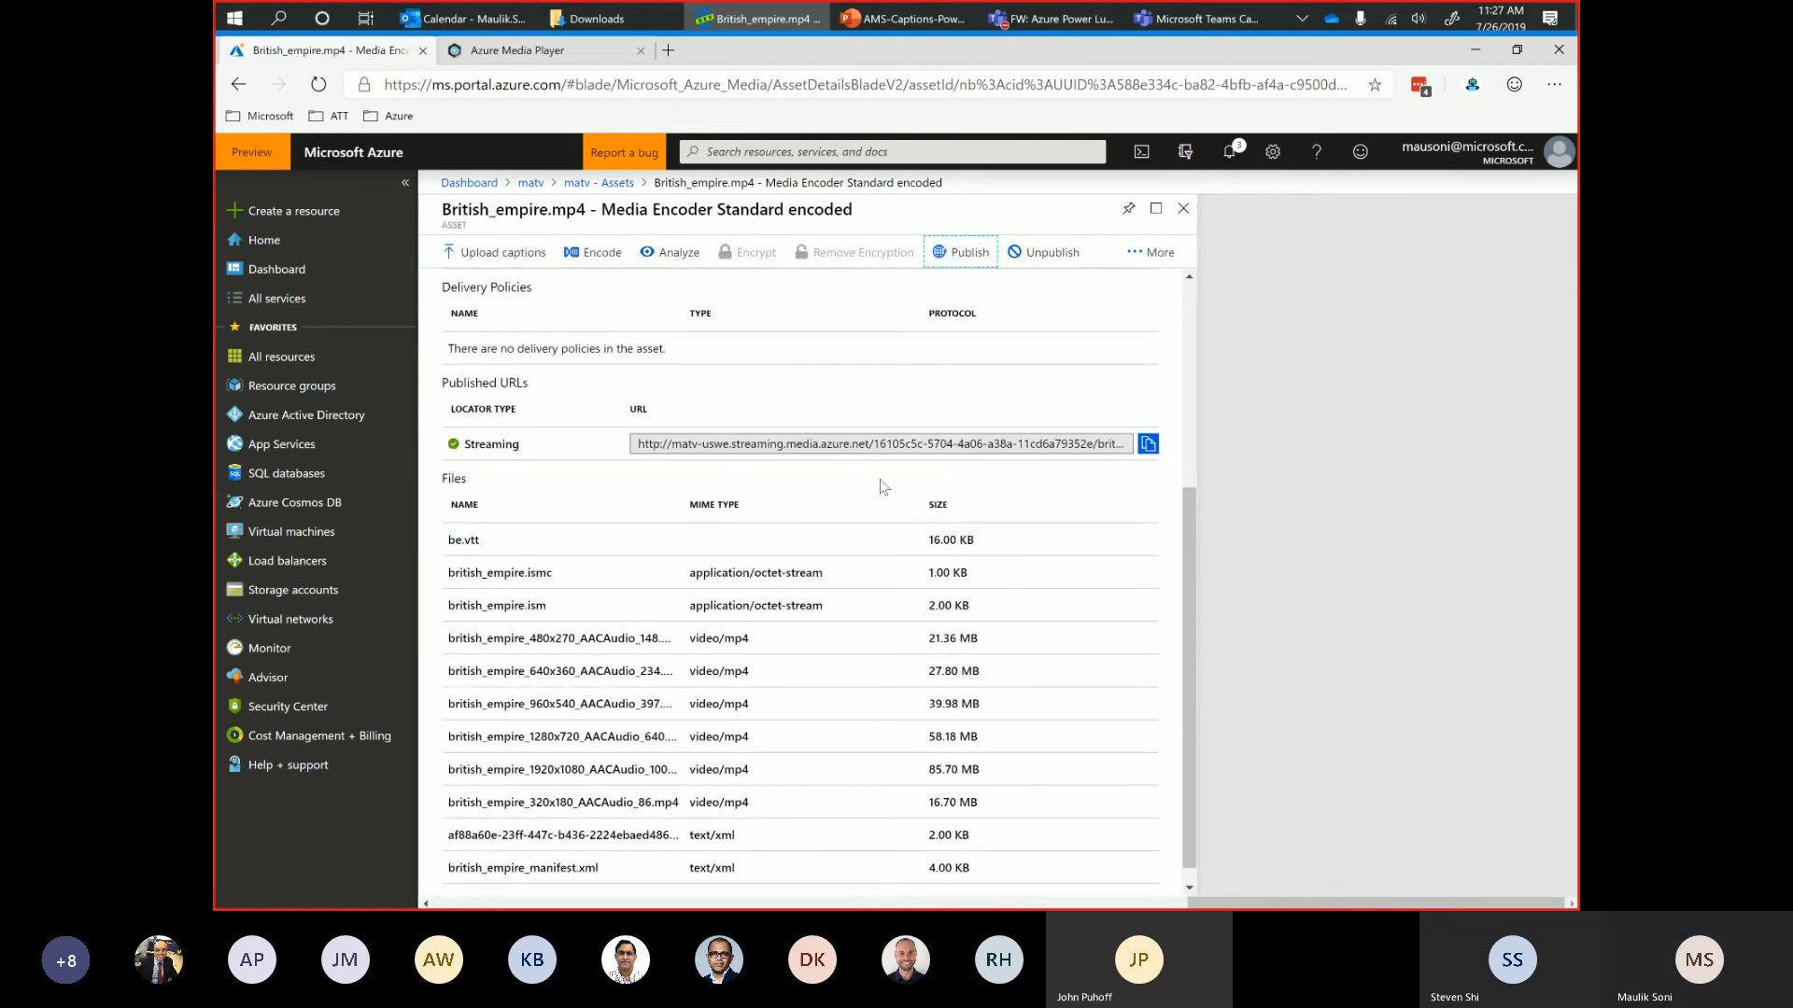
{"action": "left_click", "coordinate": [951, 256]}
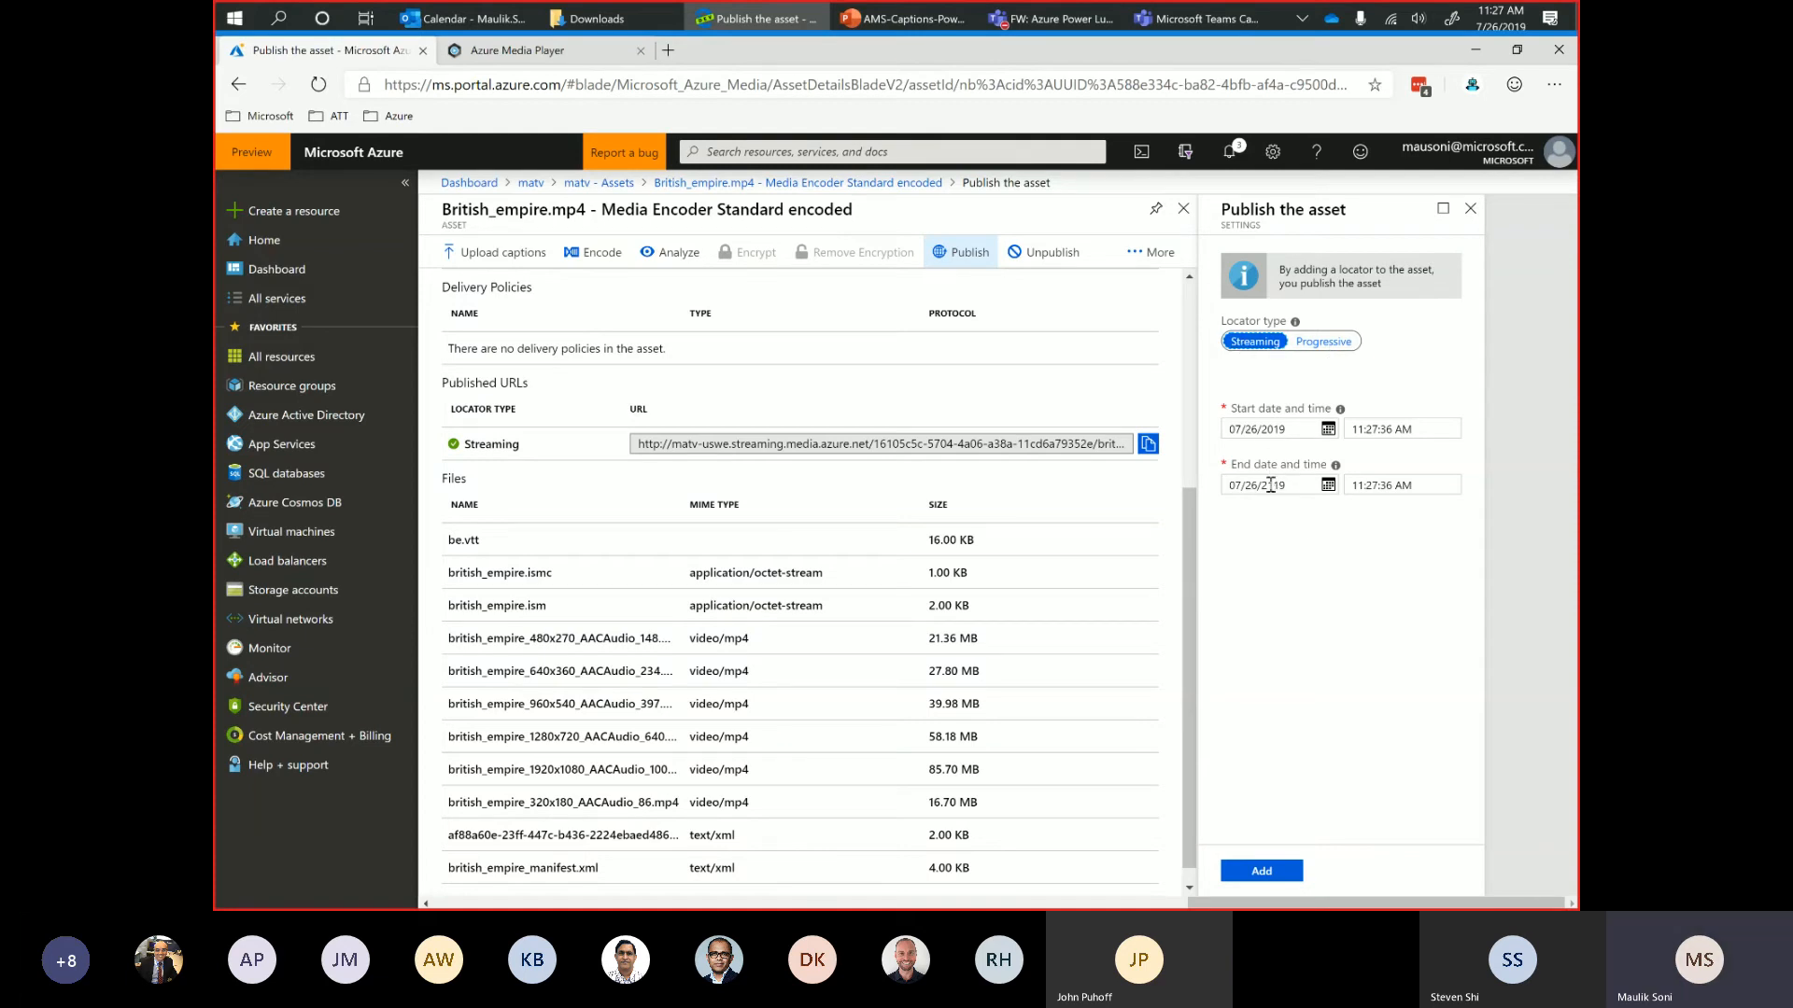
{"action": "left_click", "coordinate": [1261, 870]}
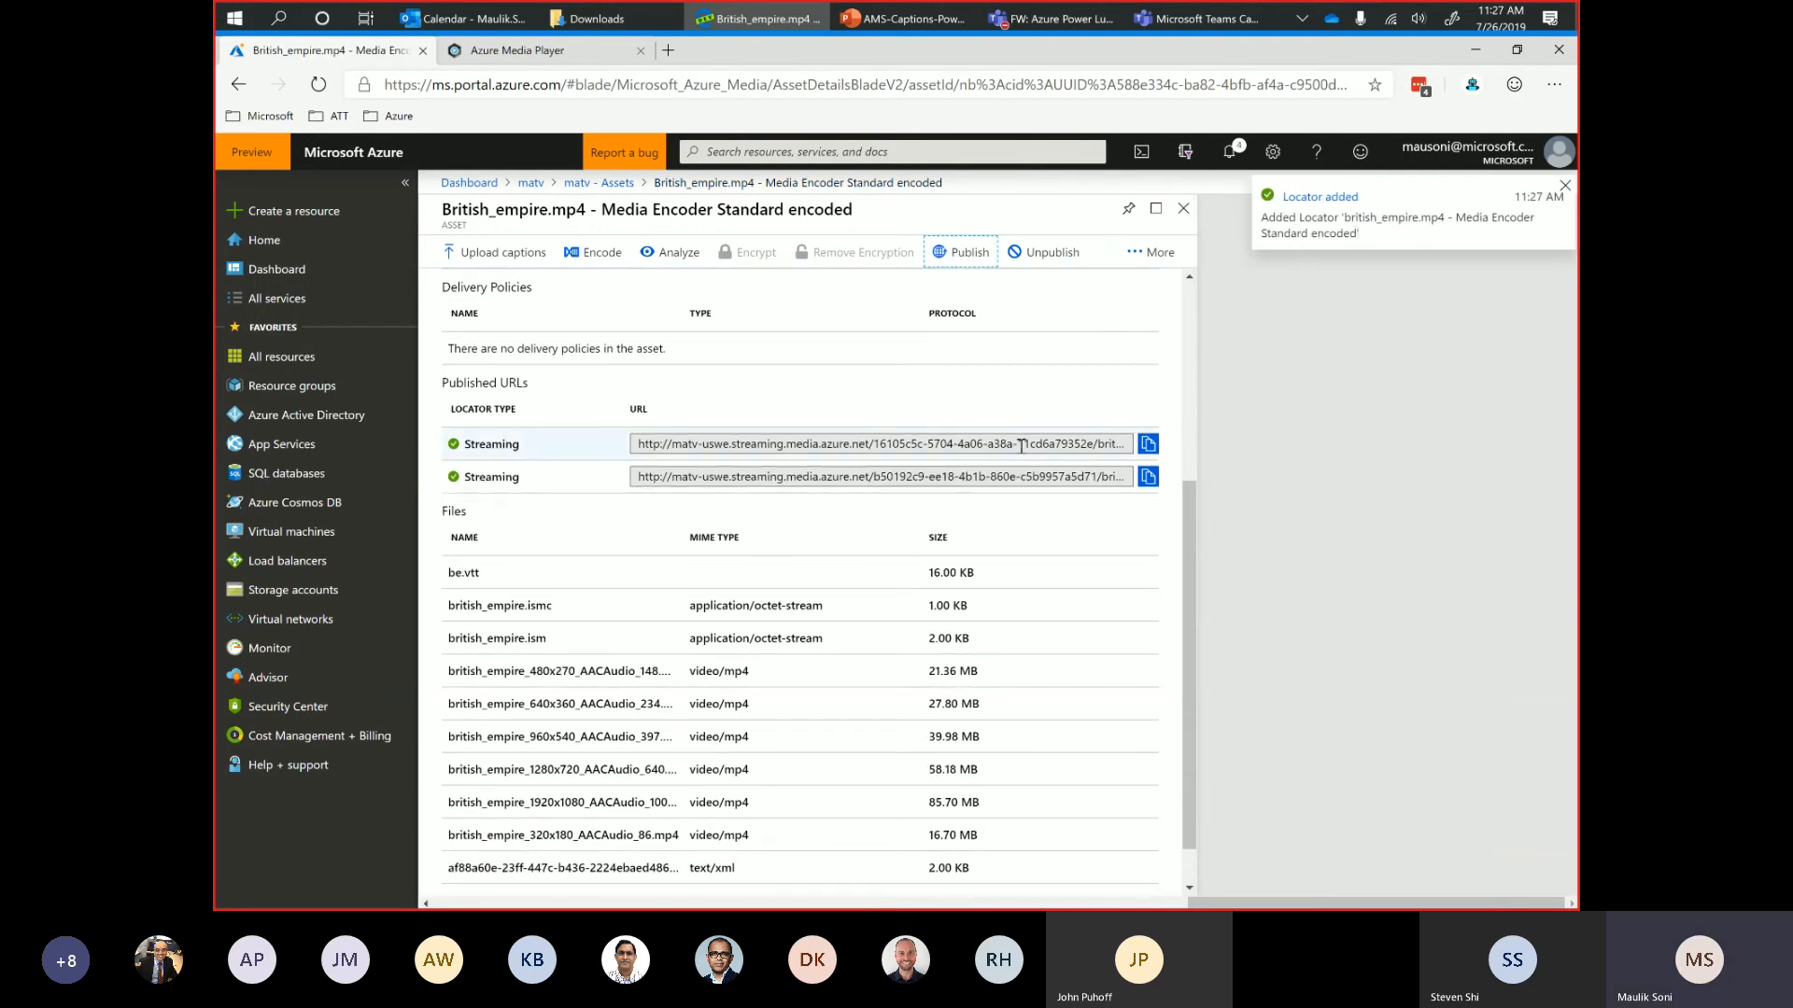
Play the encoded British_empire.mp4 asset in the portal's media player and pause the playback.
{"action": "left_click", "coordinate": [1138, 253]}
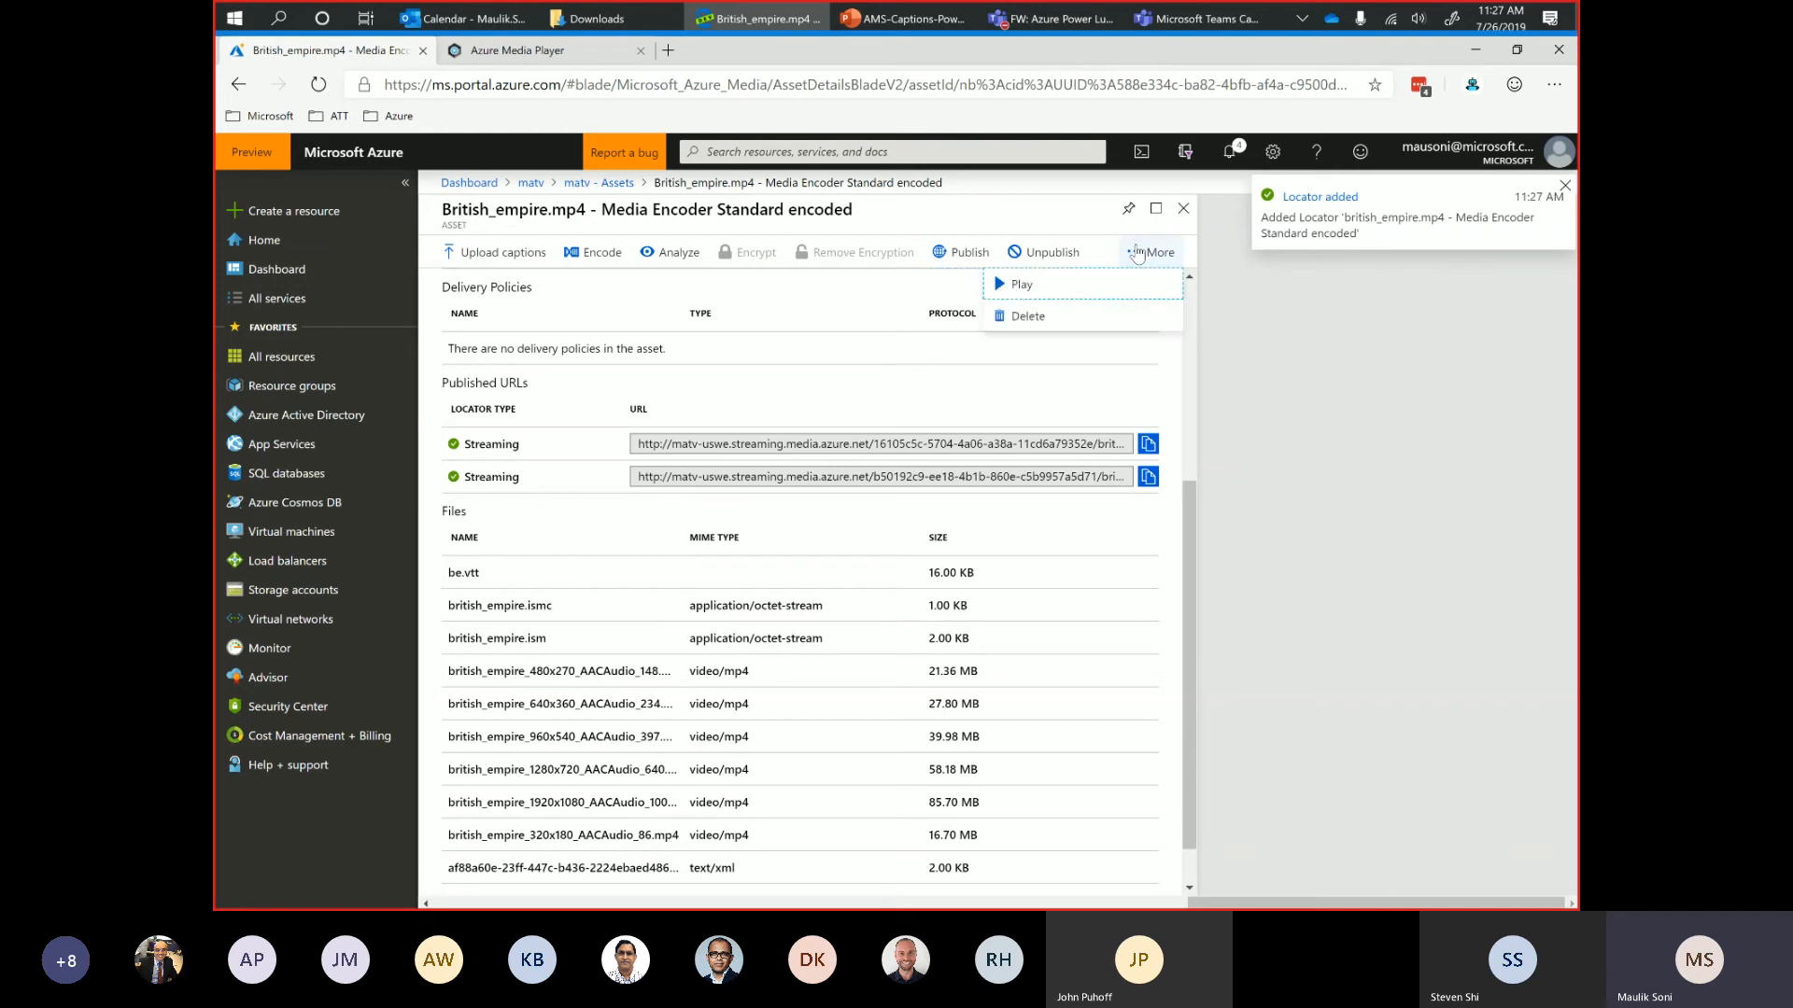
{"action": "left_click", "coordinate": [1085, 288]}
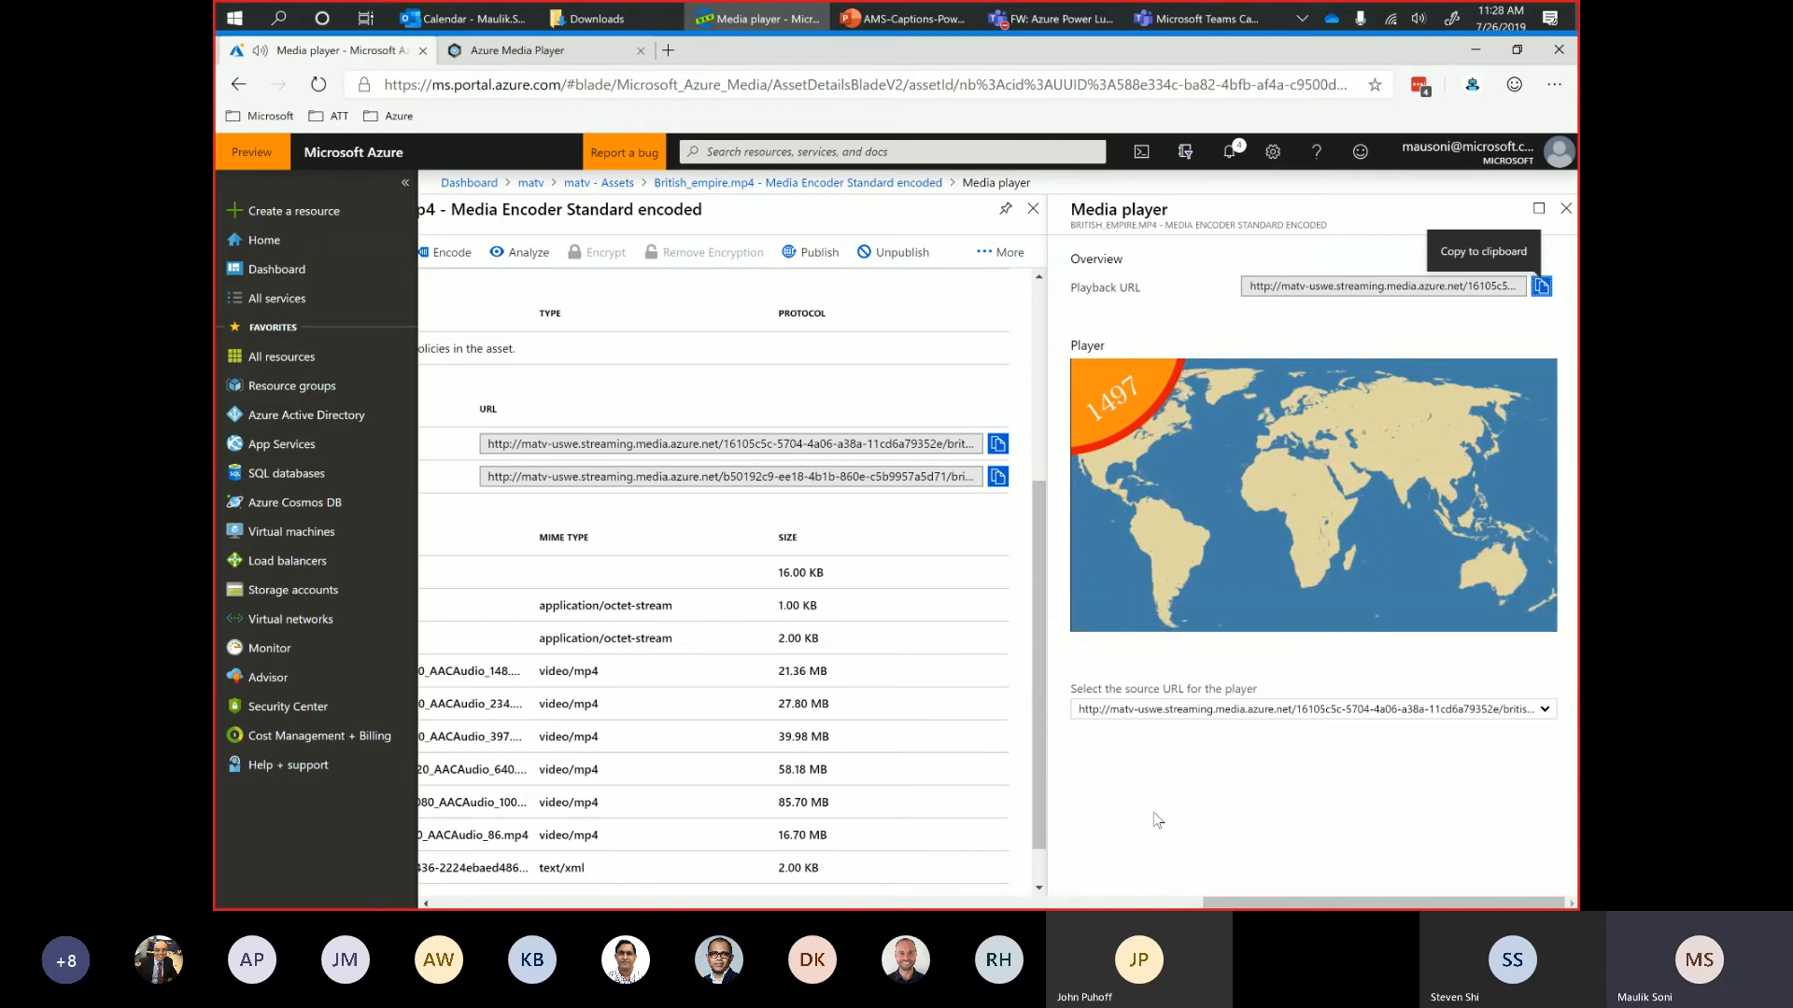
{"action": "mouse_move", "coordinate": [1128, 608]}
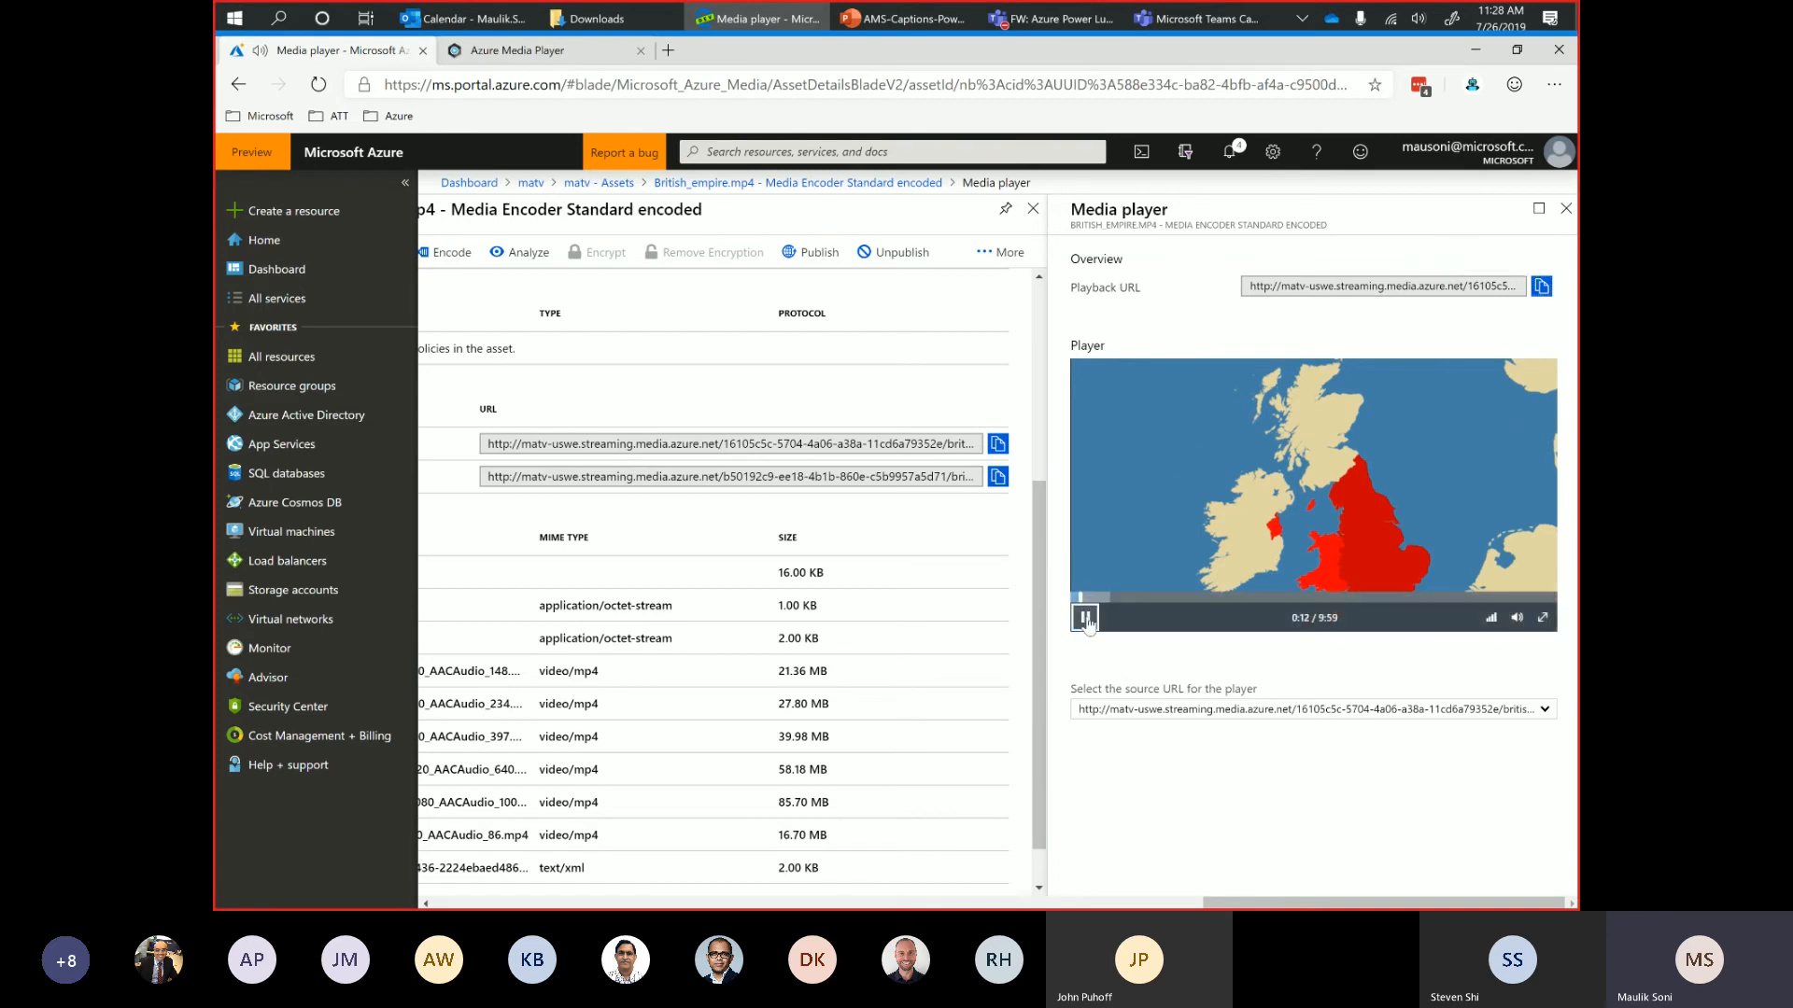
{"action": "left_click", "coordinate": [1084, 618]}
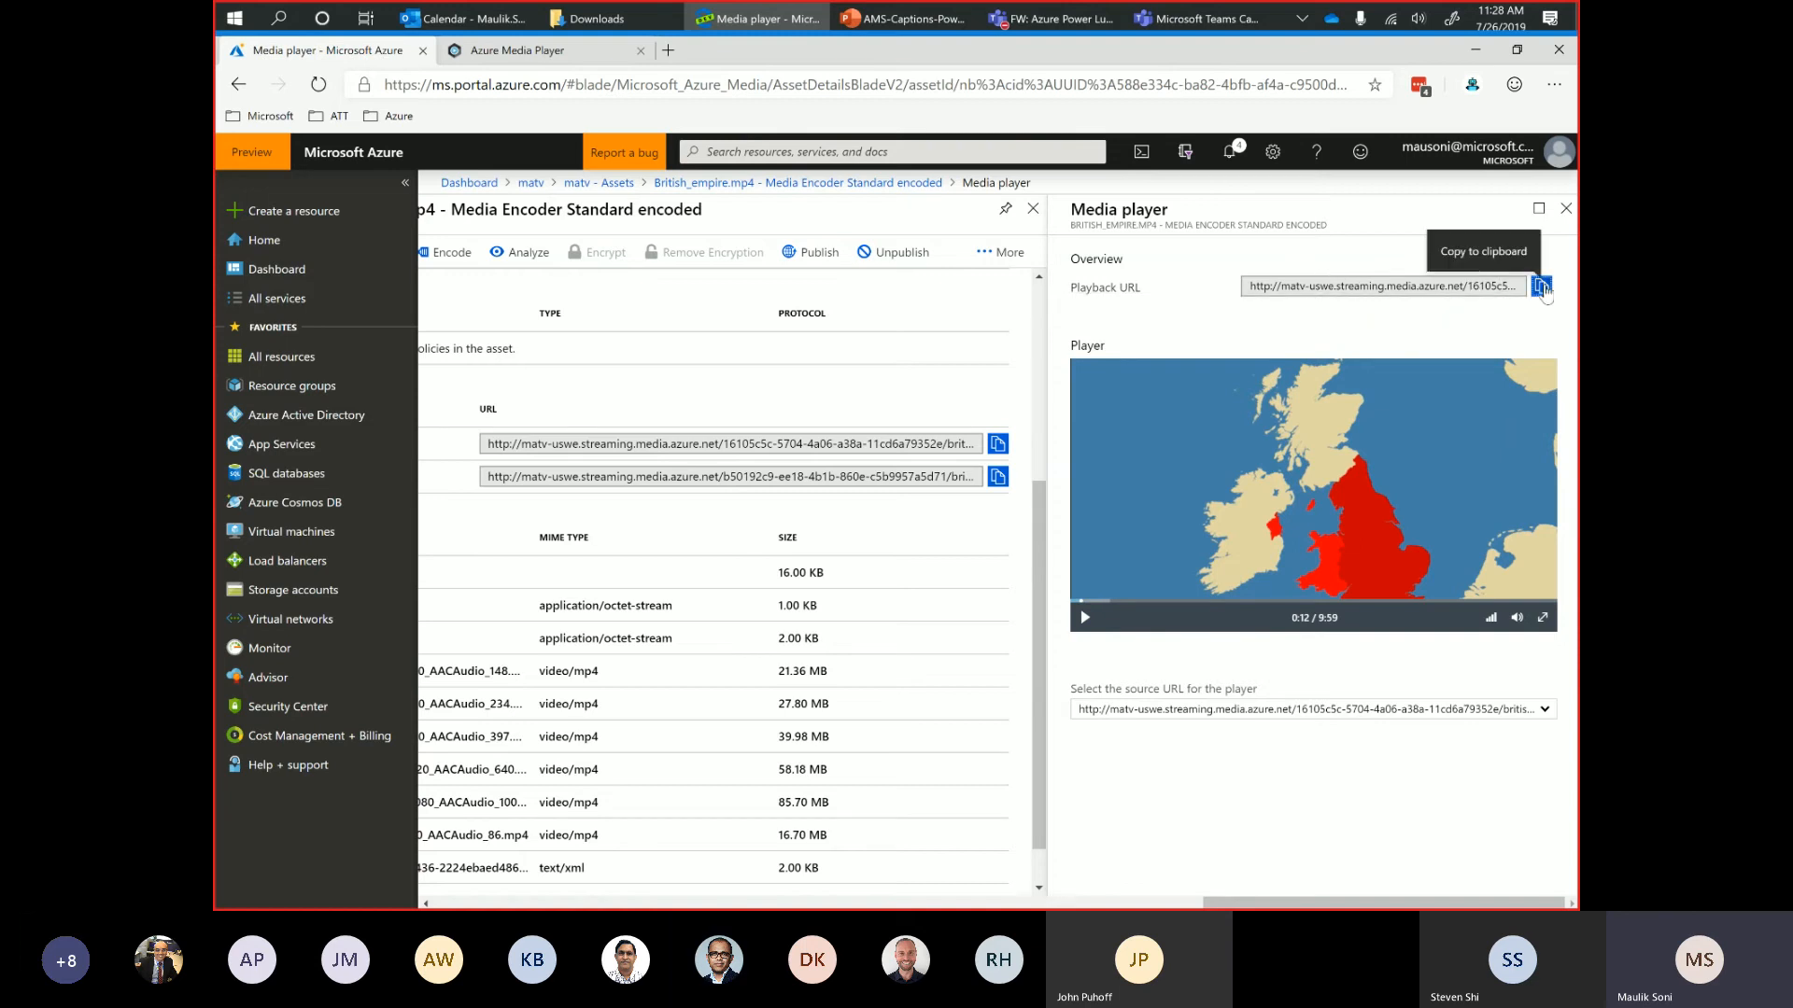
Switch to the Azure Media Player demo page and clear the sample streaming URL in its setup options.
{"action": "left_click", "coordinate": [530, 54]}
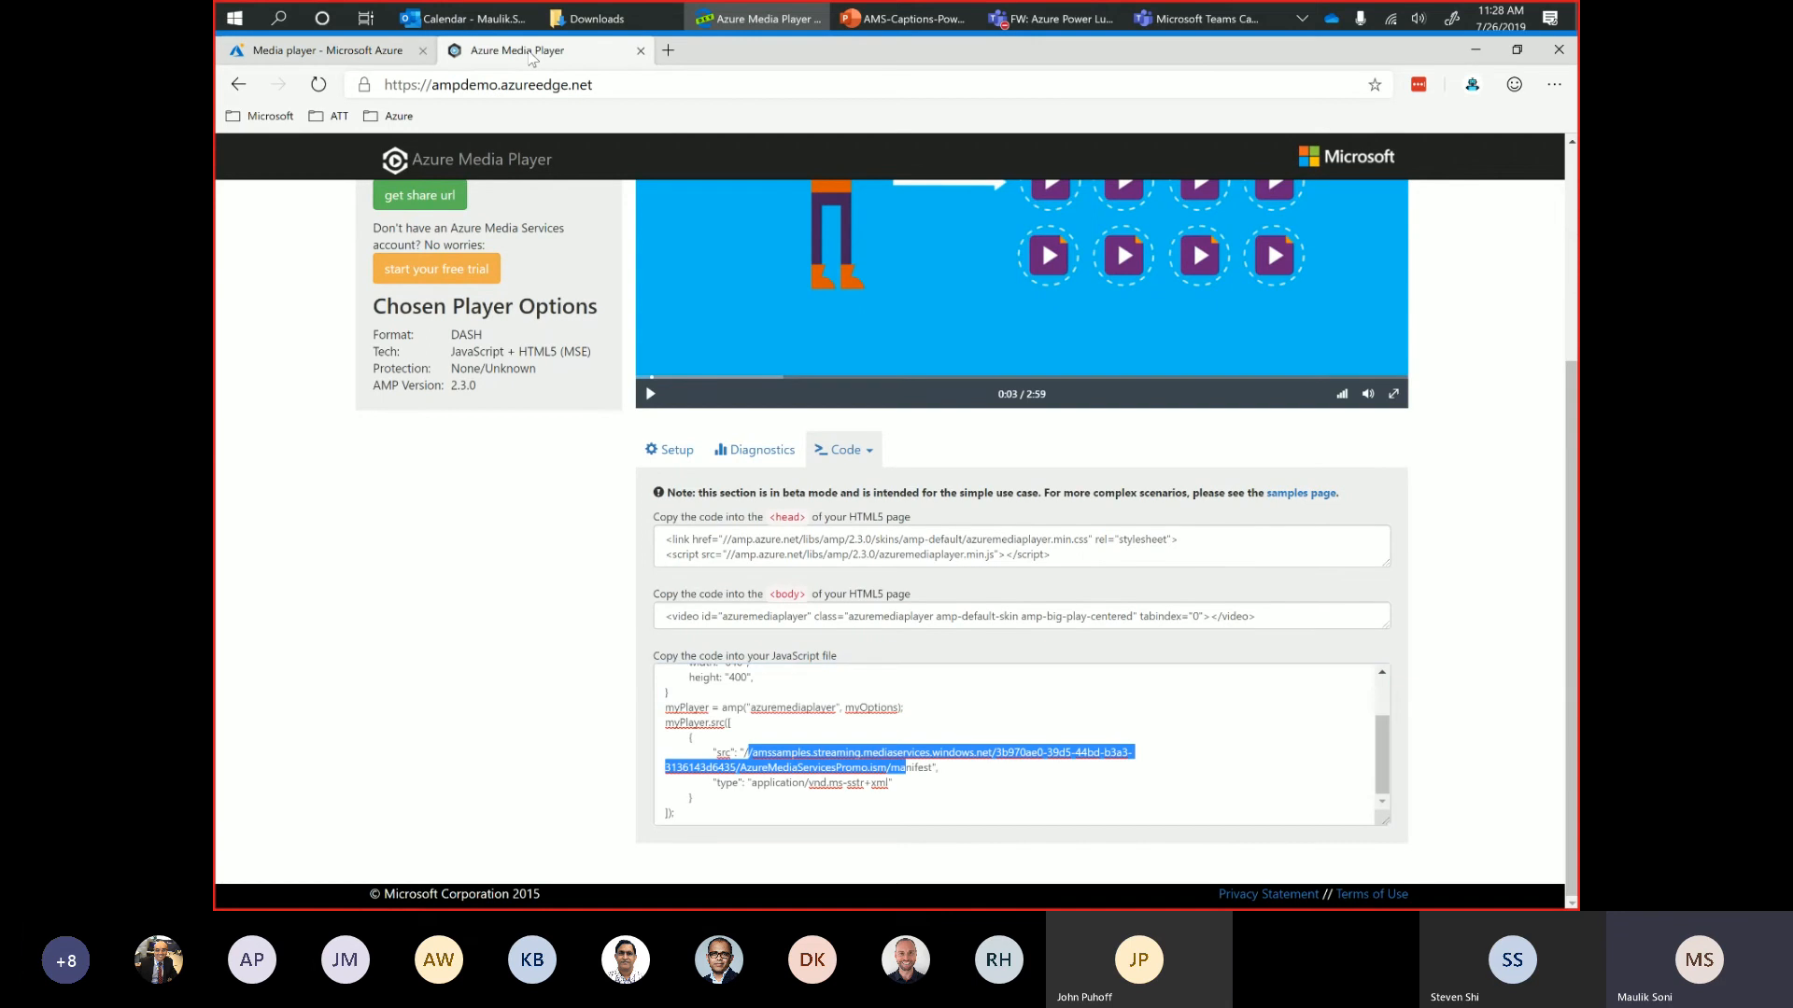
{"action": "left_click", "coordinate": [681, 462]}
{"action": "left_click", "coordinate": [798, 589]}
{"action": "key", "text": "ctrl+a"}
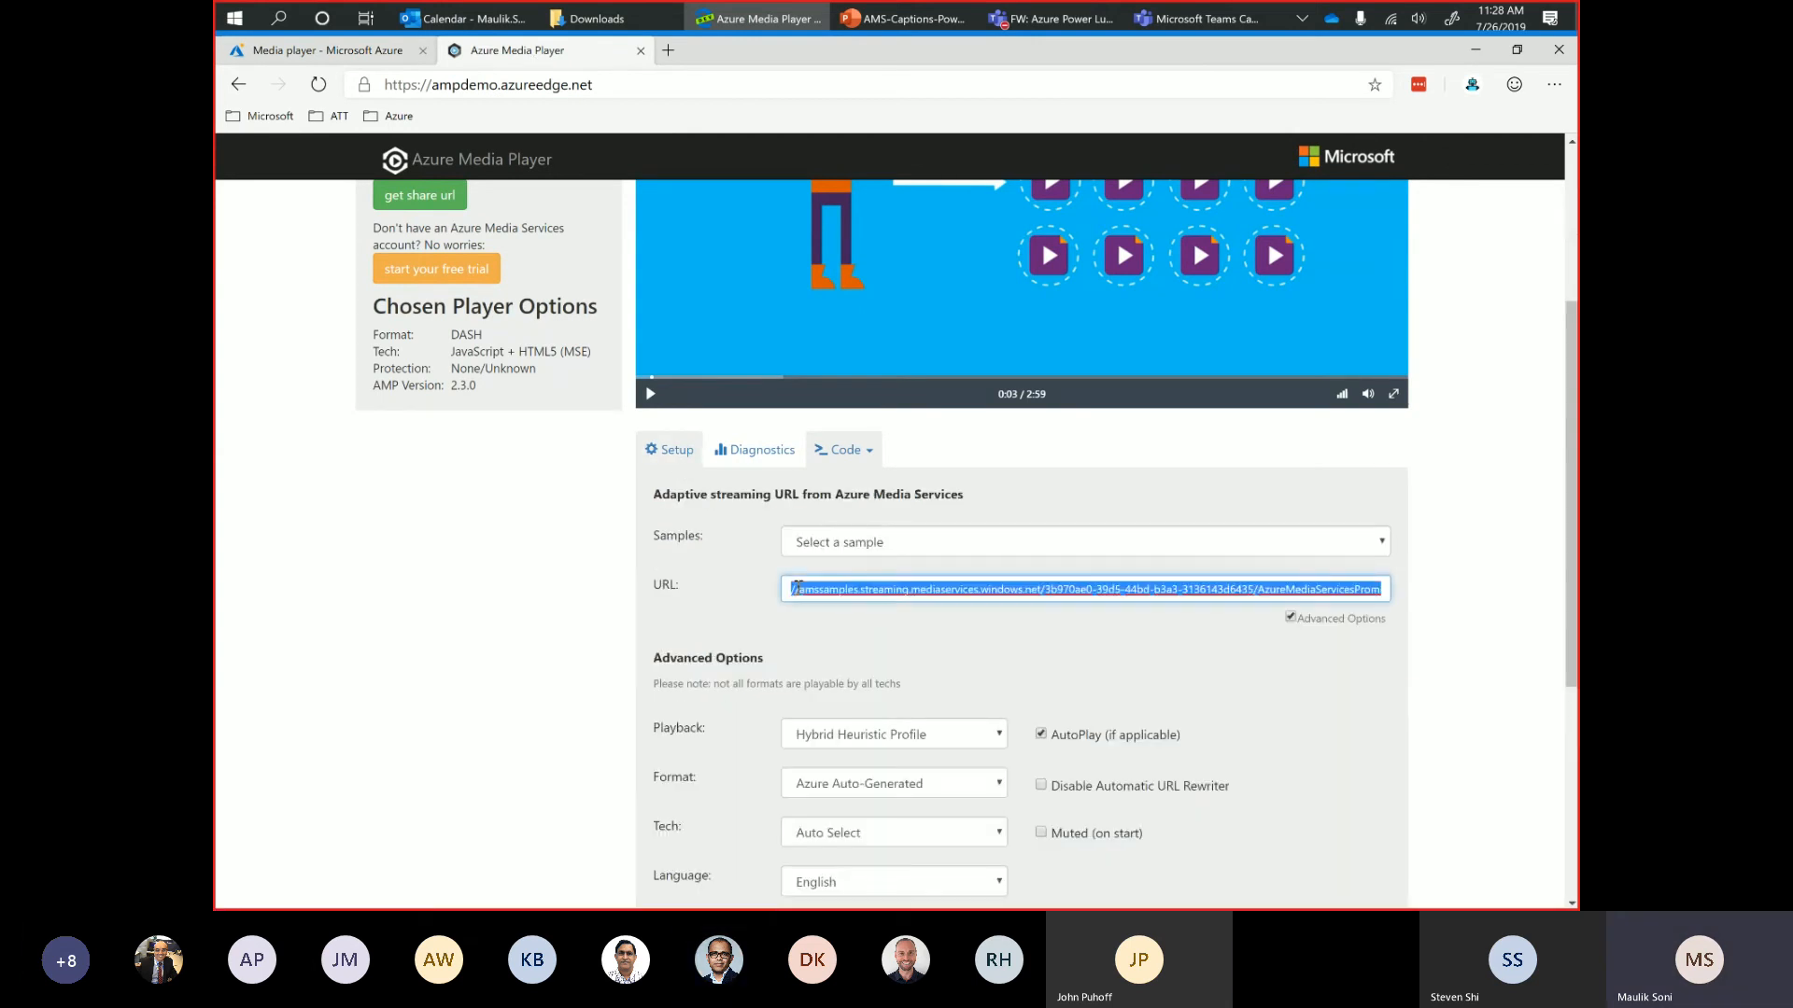
{"action": "key", "text": "Delete"}
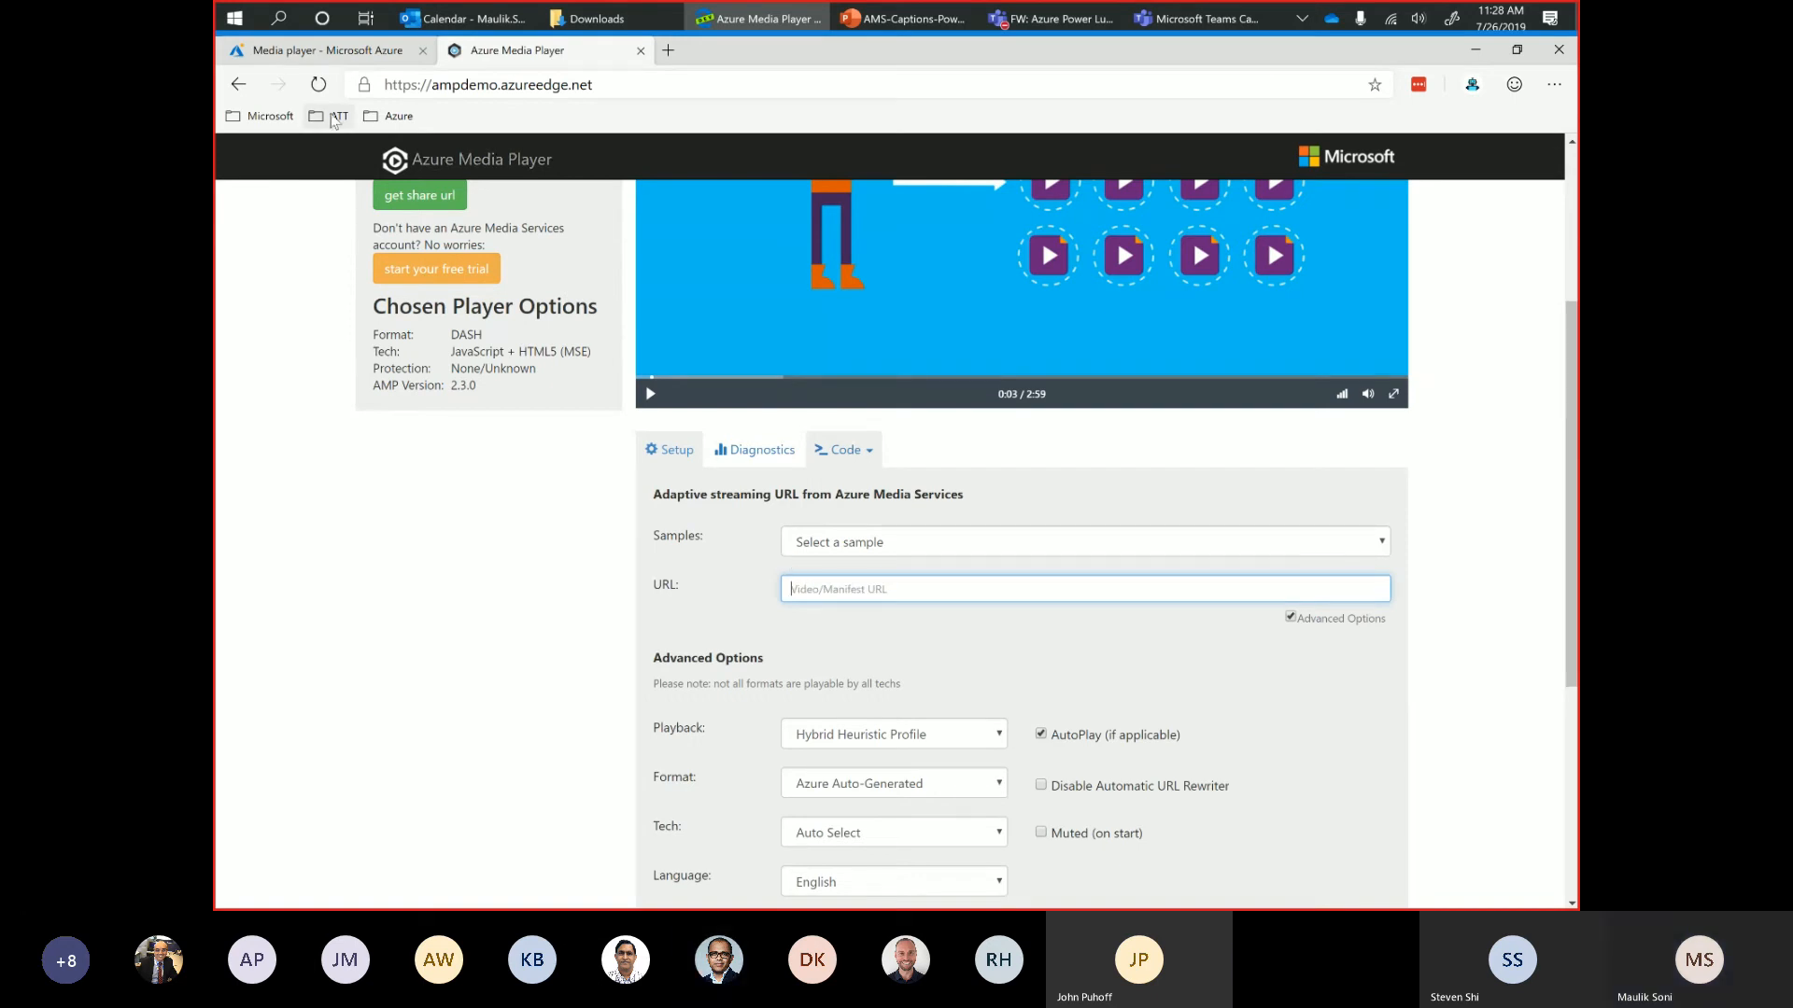
Copy the asset's playback URL from the Azure portal and try to paste it as the Azure Media Player source URL.
{"action": "left_click", "coordinate": [311, 54]}
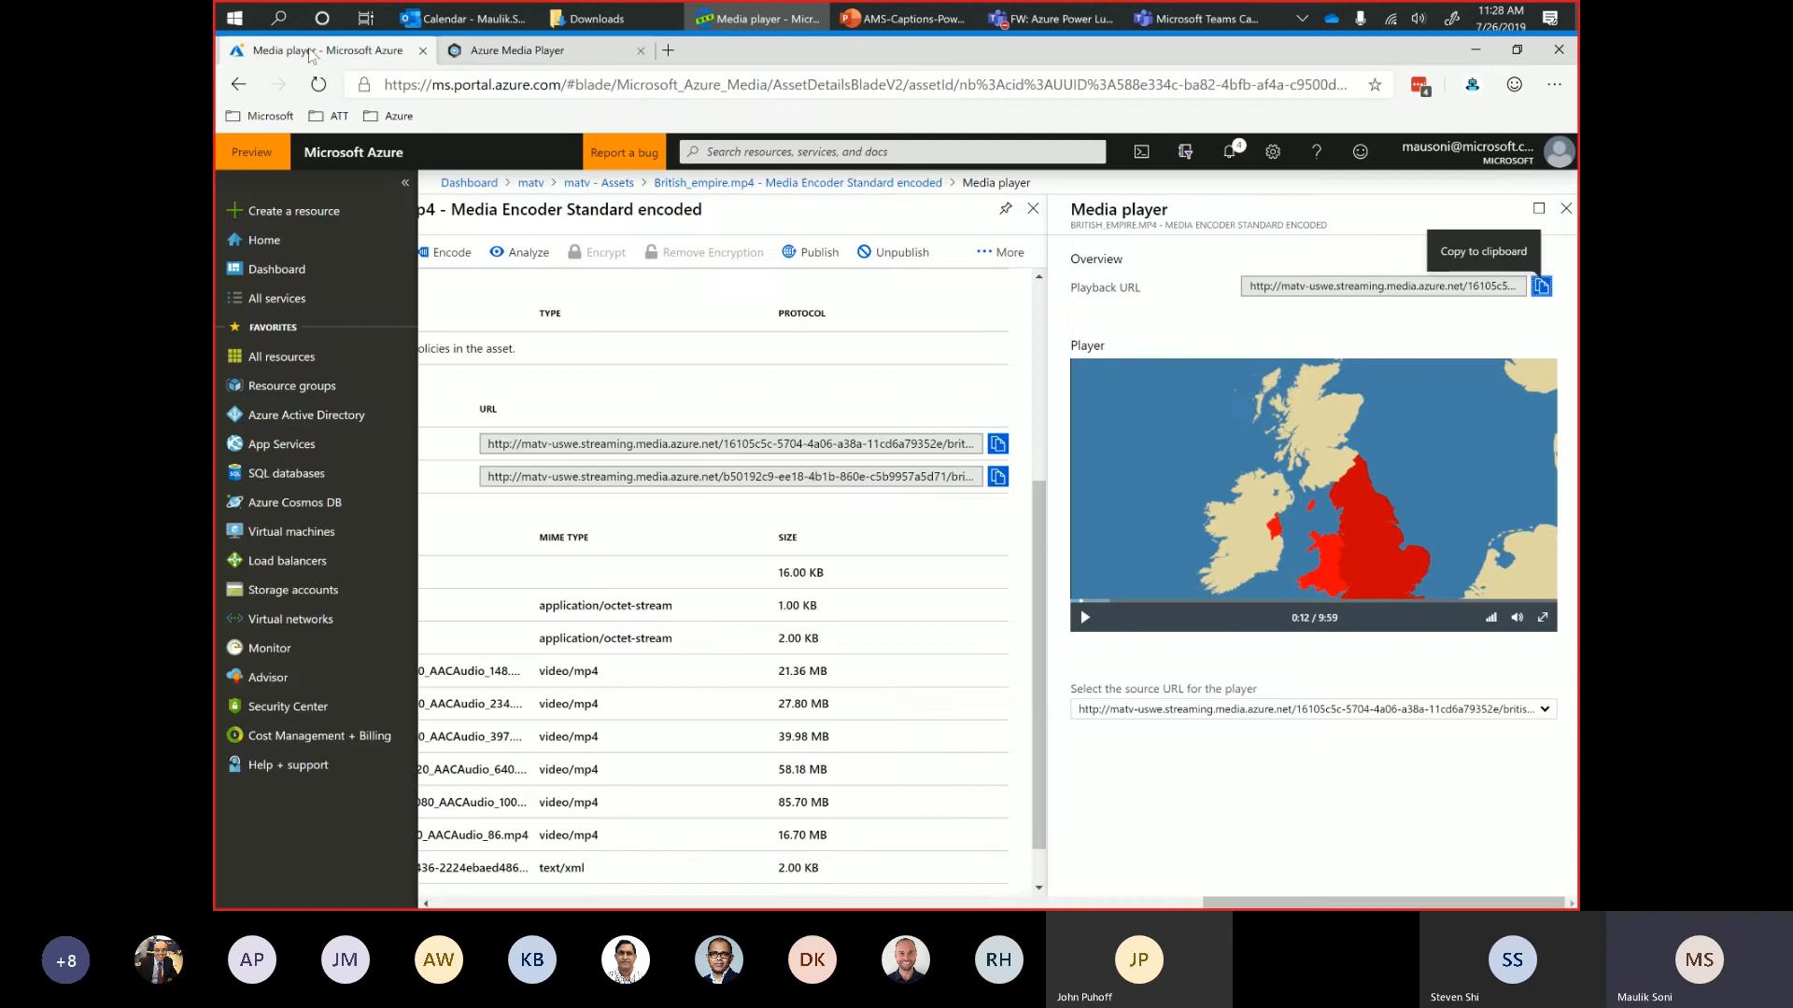
{"action": "left_click", "coordinate": [1542, 288]}
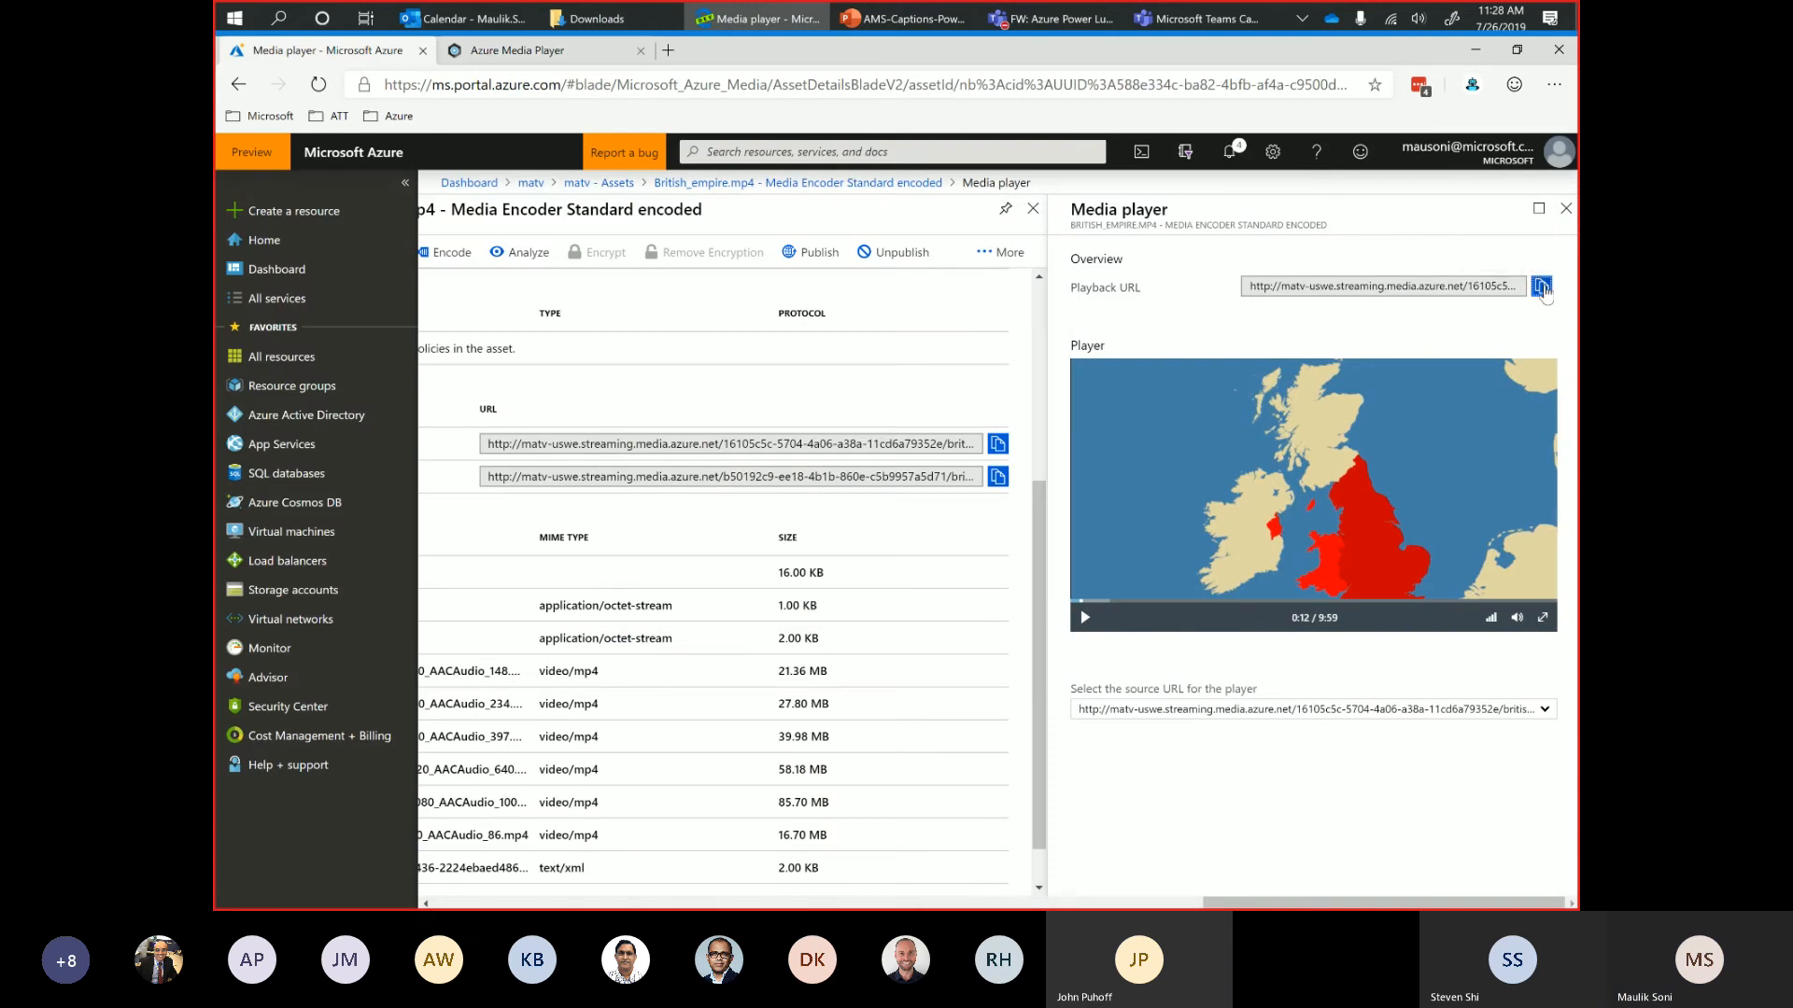
{"action": "left_click", "coordinate": [571, 53]}
{"action": "left_click", "coordinate": [792, 584]}
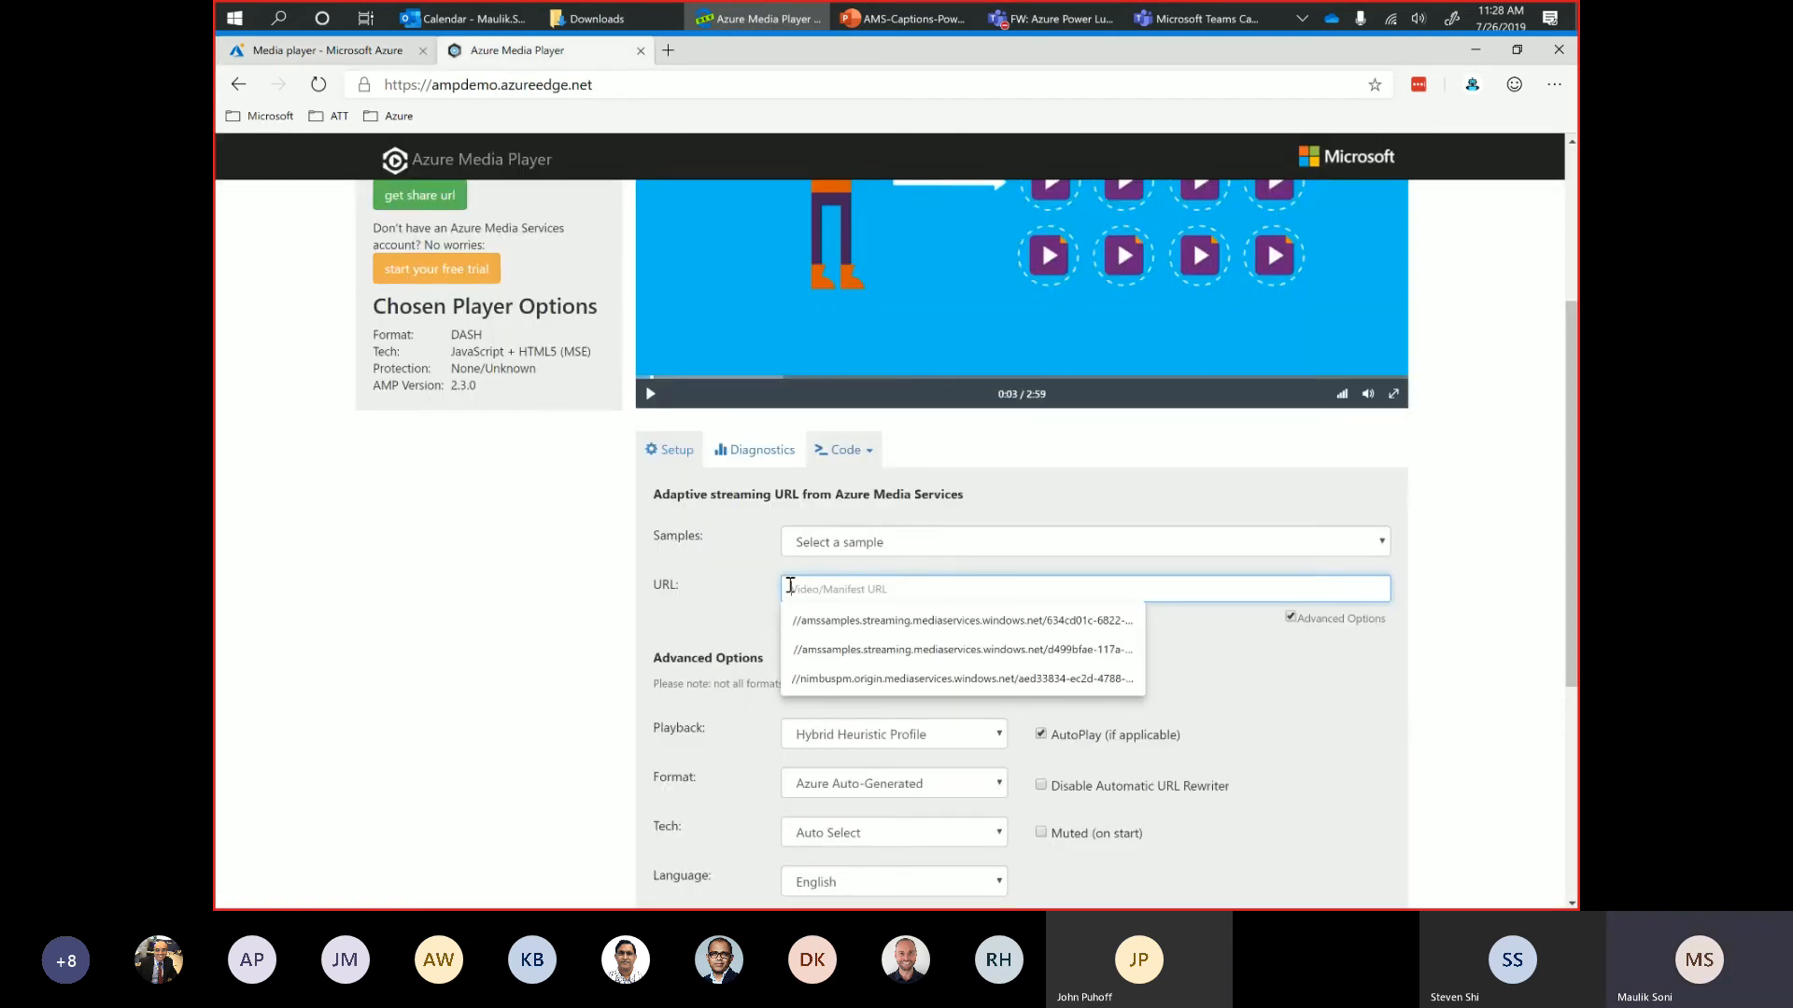
{"action": "left_click", "coordinate": [790, 586]}
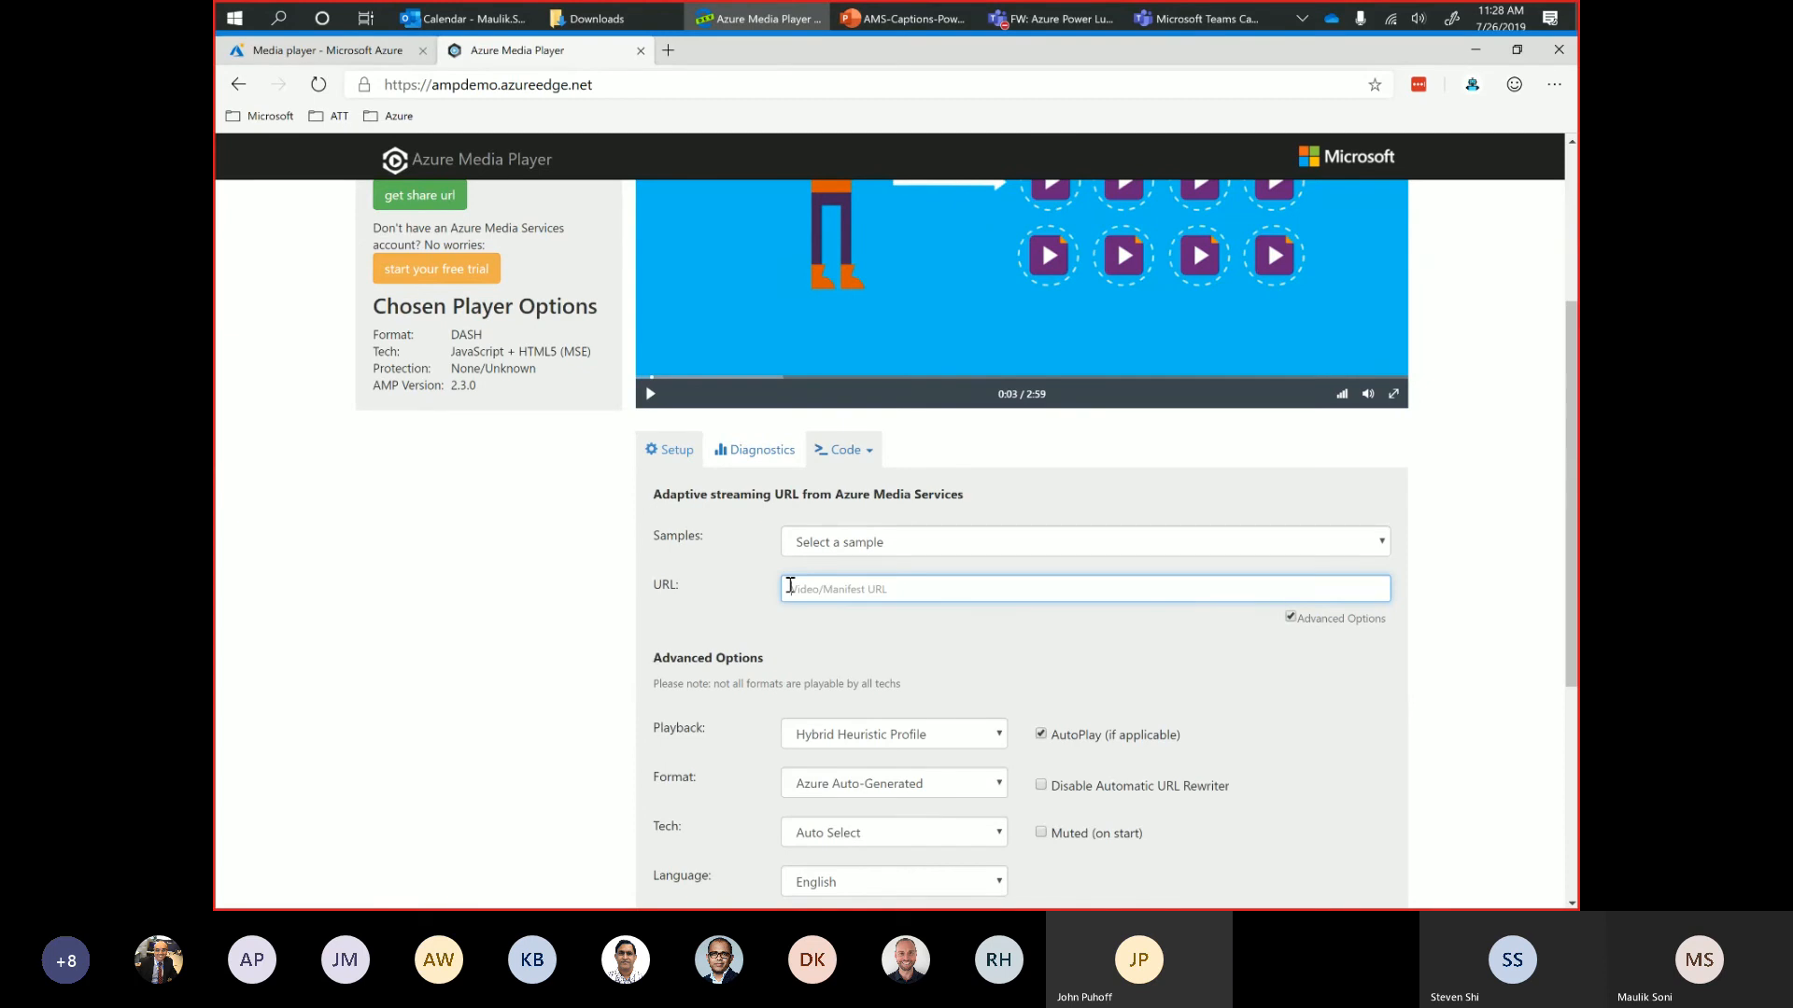
{"action": "right_click", "coordinate": [790, 585]}
{"action": "left_click", "coordinate": [831, 368]}
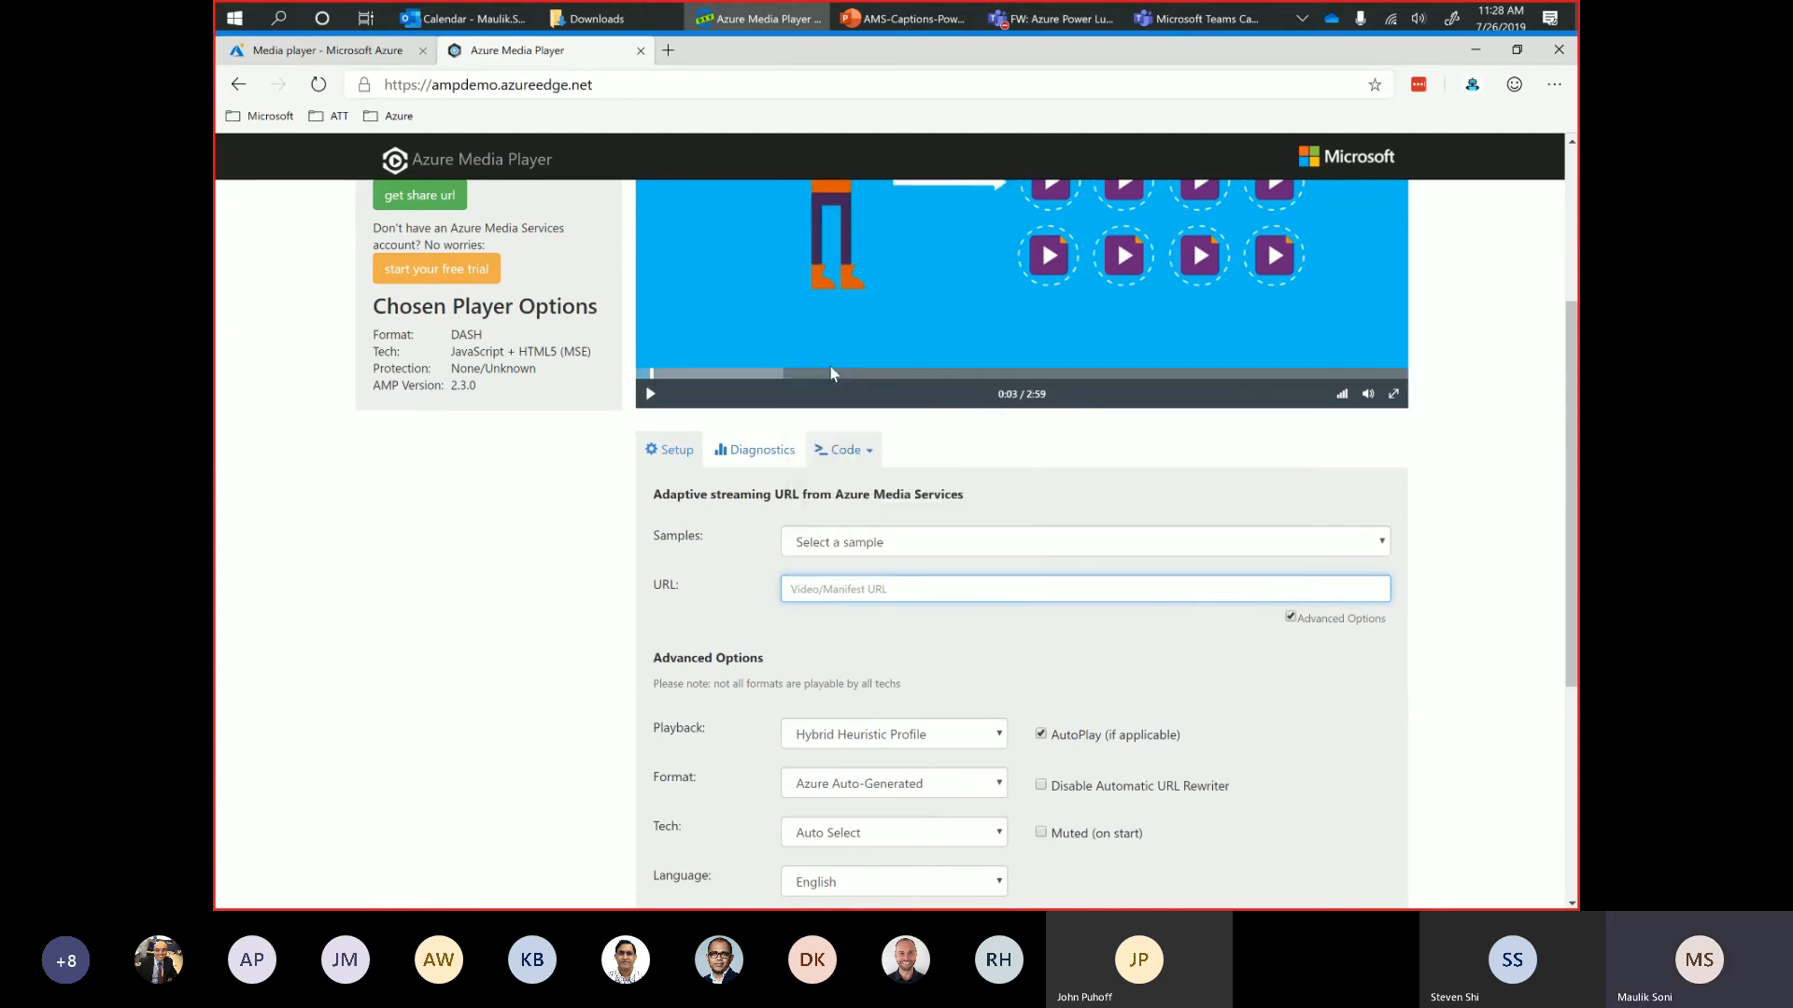
Turn off Advanced Options in the player setup and place the cursor in the empty URL field.
{"action": "left_click", "coordinate": [1290, 617]}
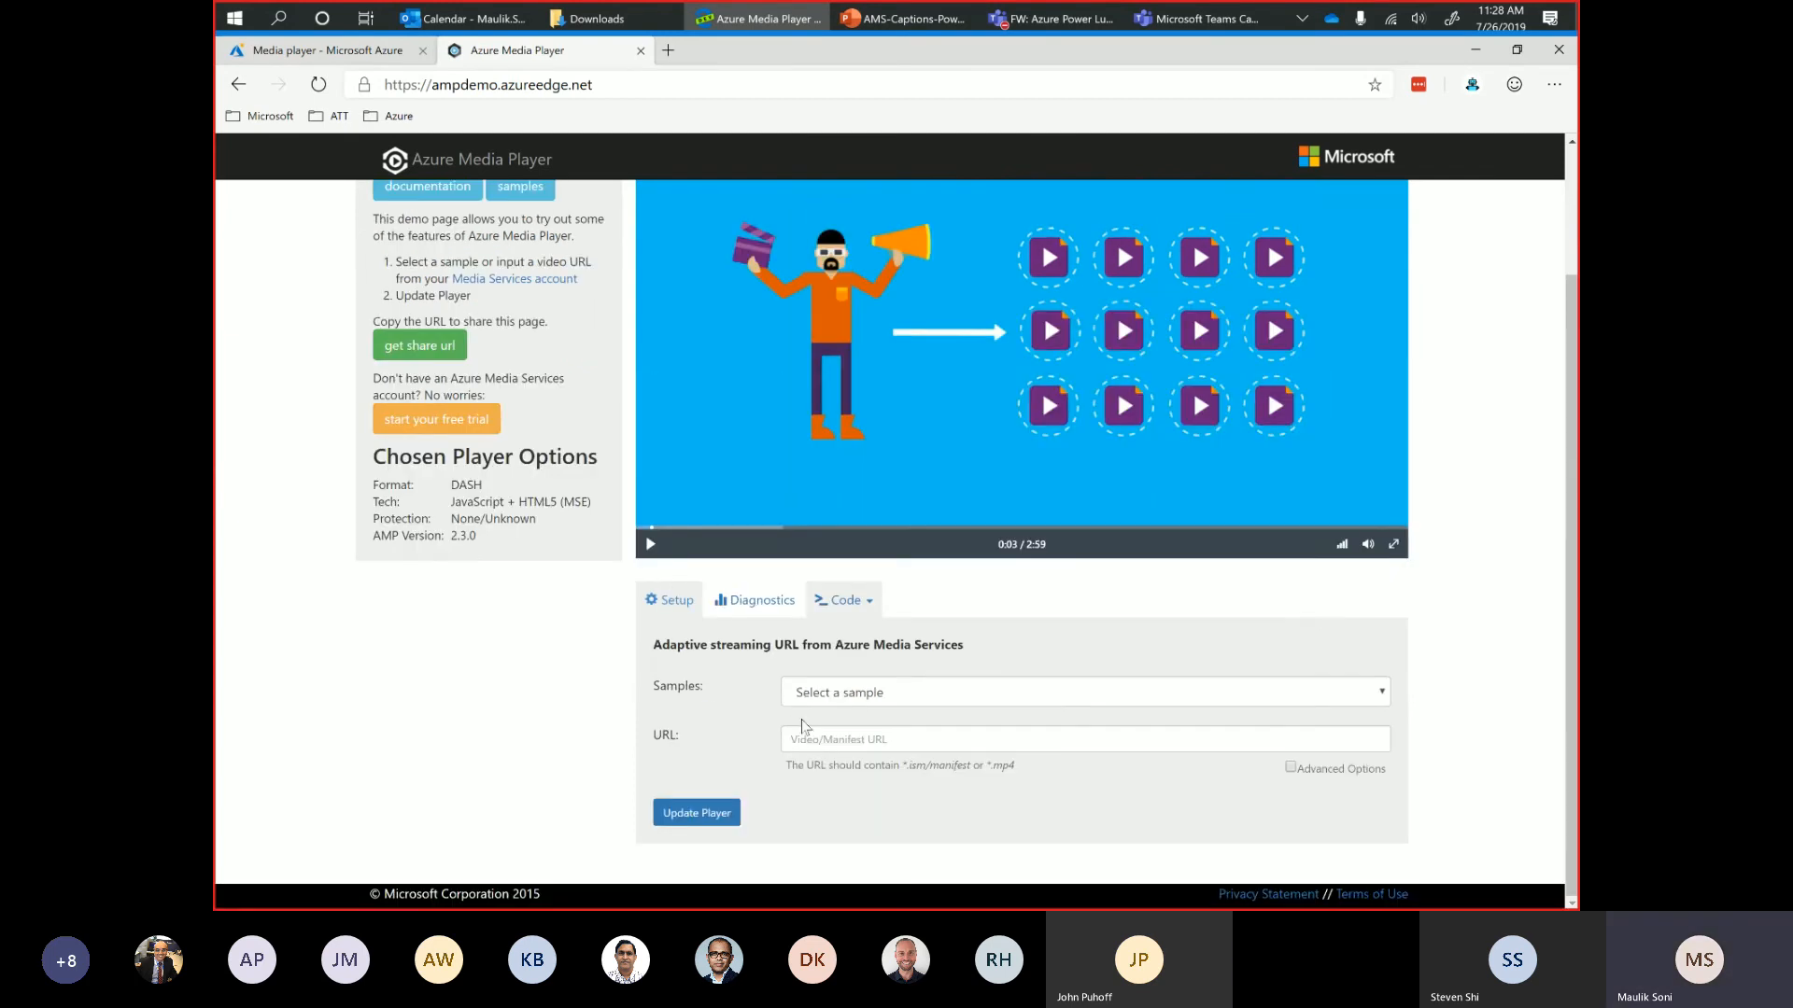
{"action": "left_click", "coordinate": [820, 744]}
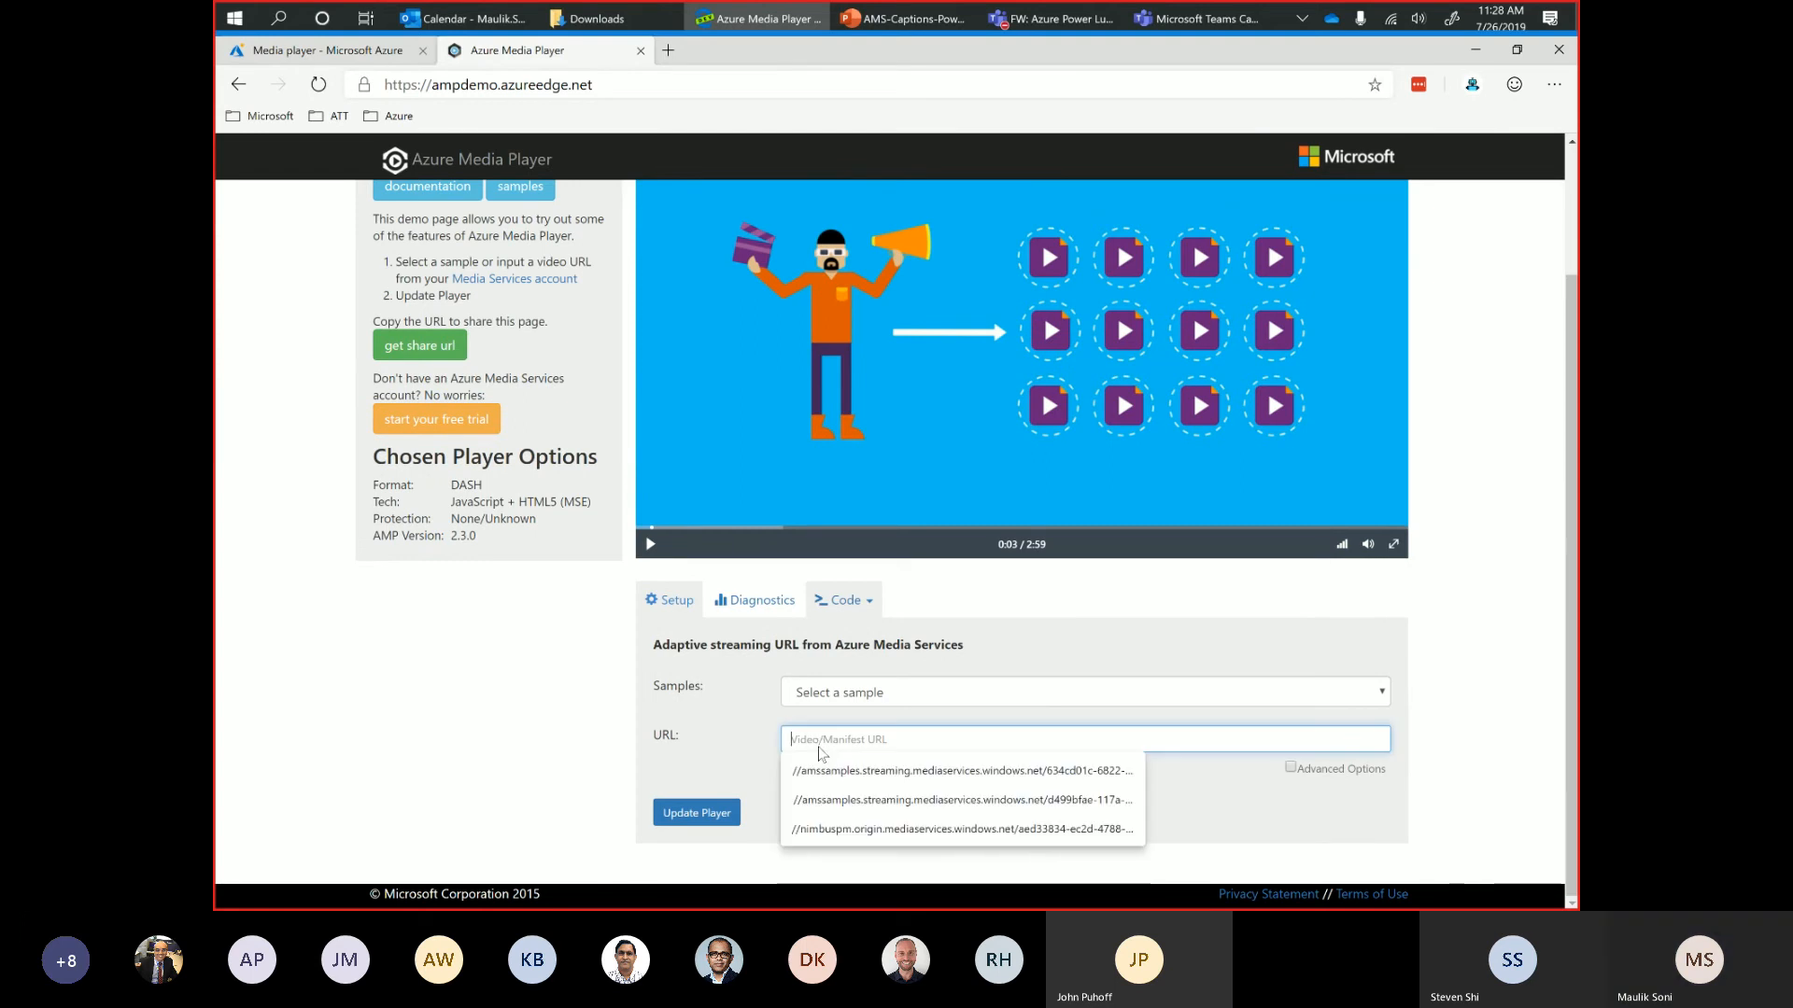
{"action": "left_click", "coordinate": [819, 745]}
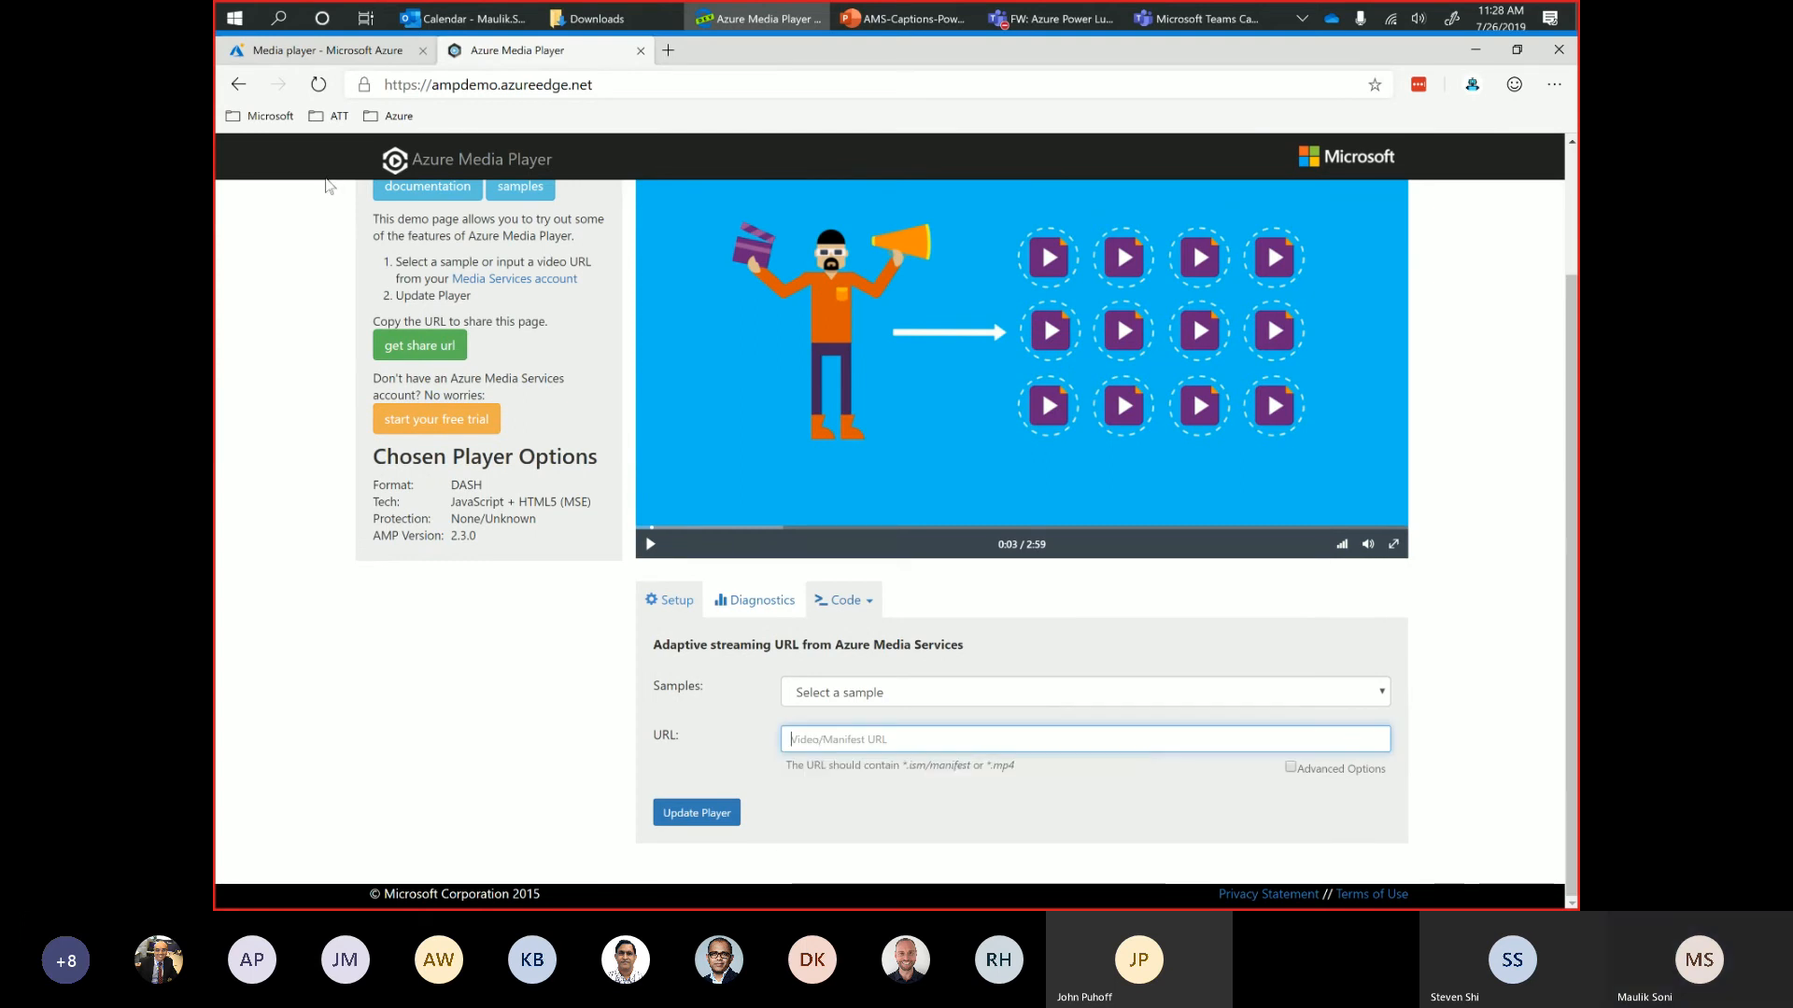
Copy the British_empire asset's playback URL from the Azure portal's media player and paste it as the Azure Media Player source URL.
{"action": "left_click", "coordinate": [667, 50]}
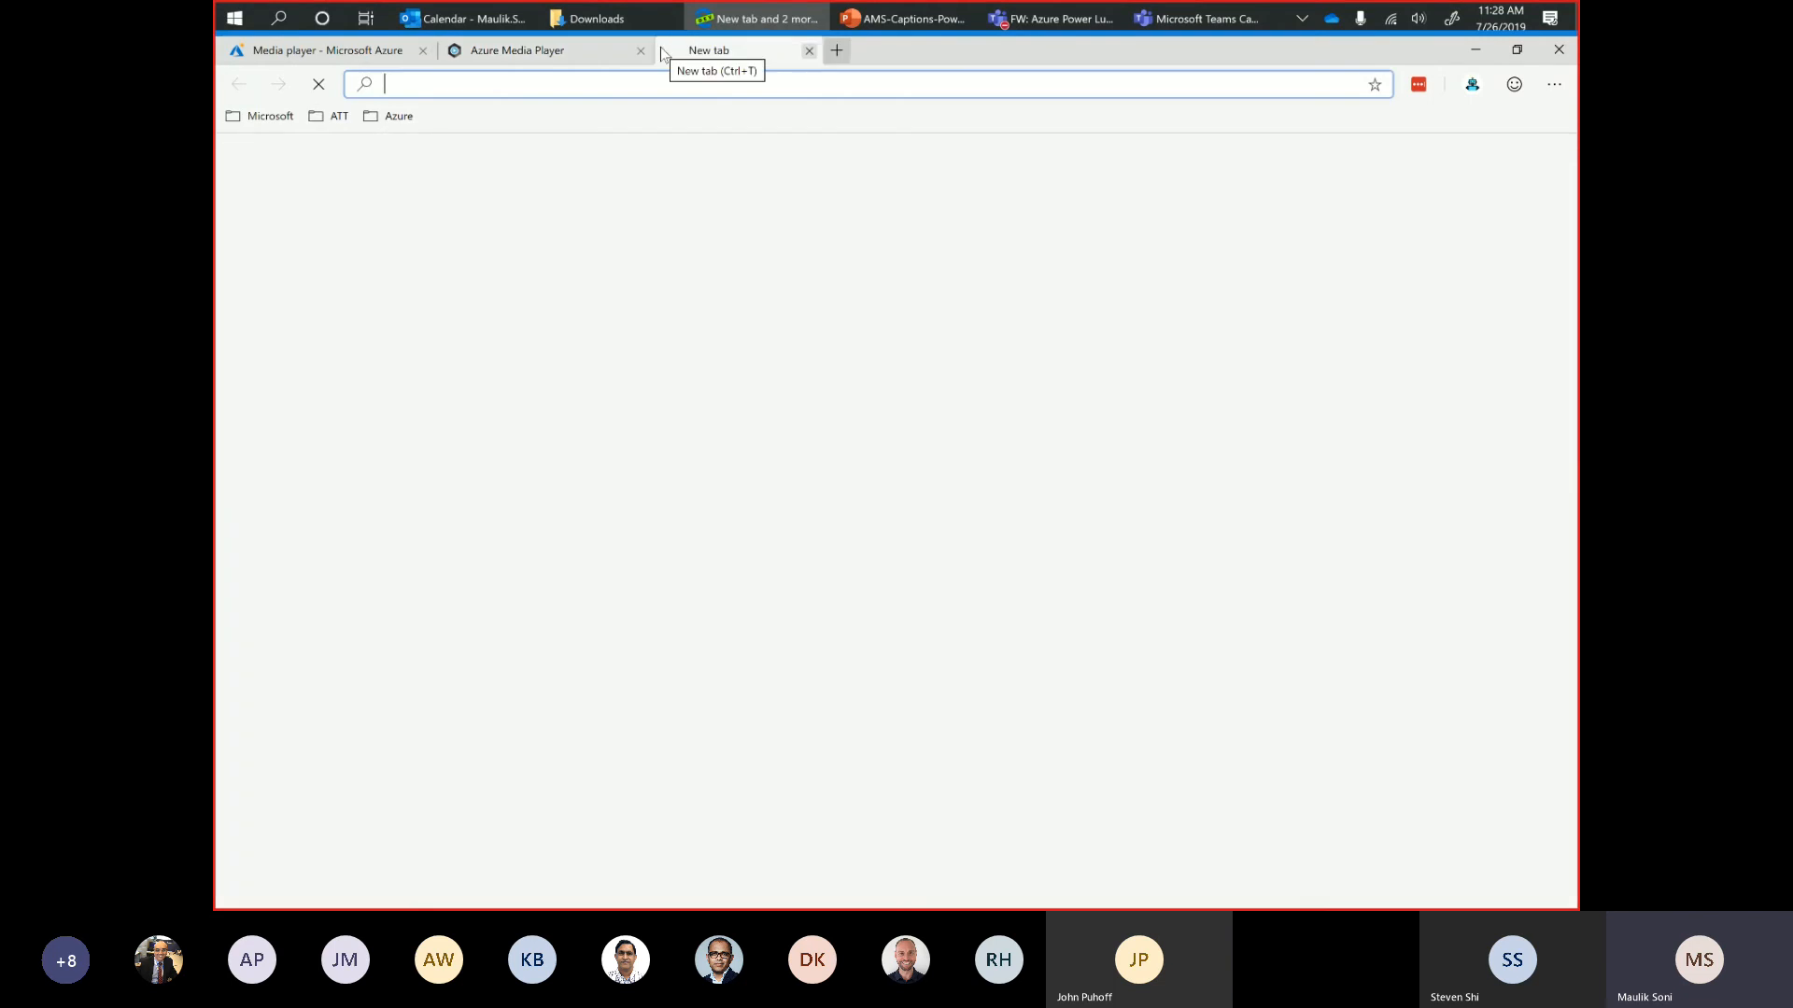
{"action": "left_click", "coordinate": [299, 56]}
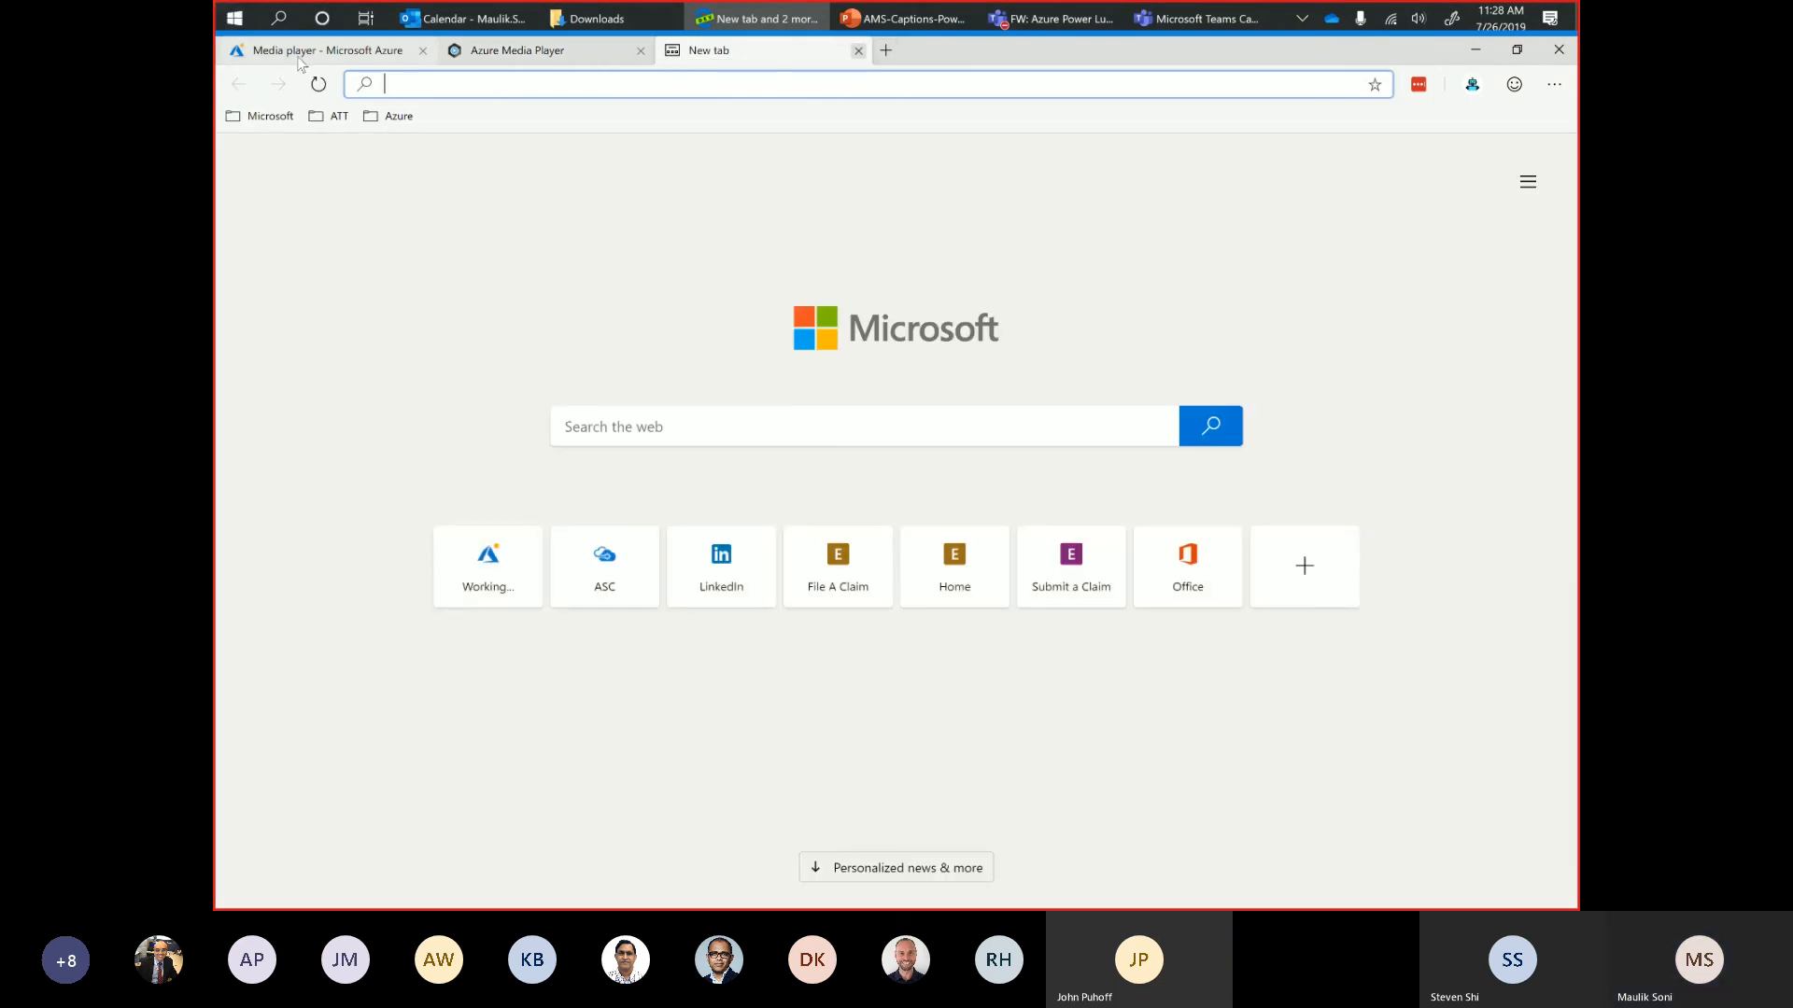
{"action": "left_click_drag", "start_coordinate": [1245, 286], "coordinate": [1522, 287]}
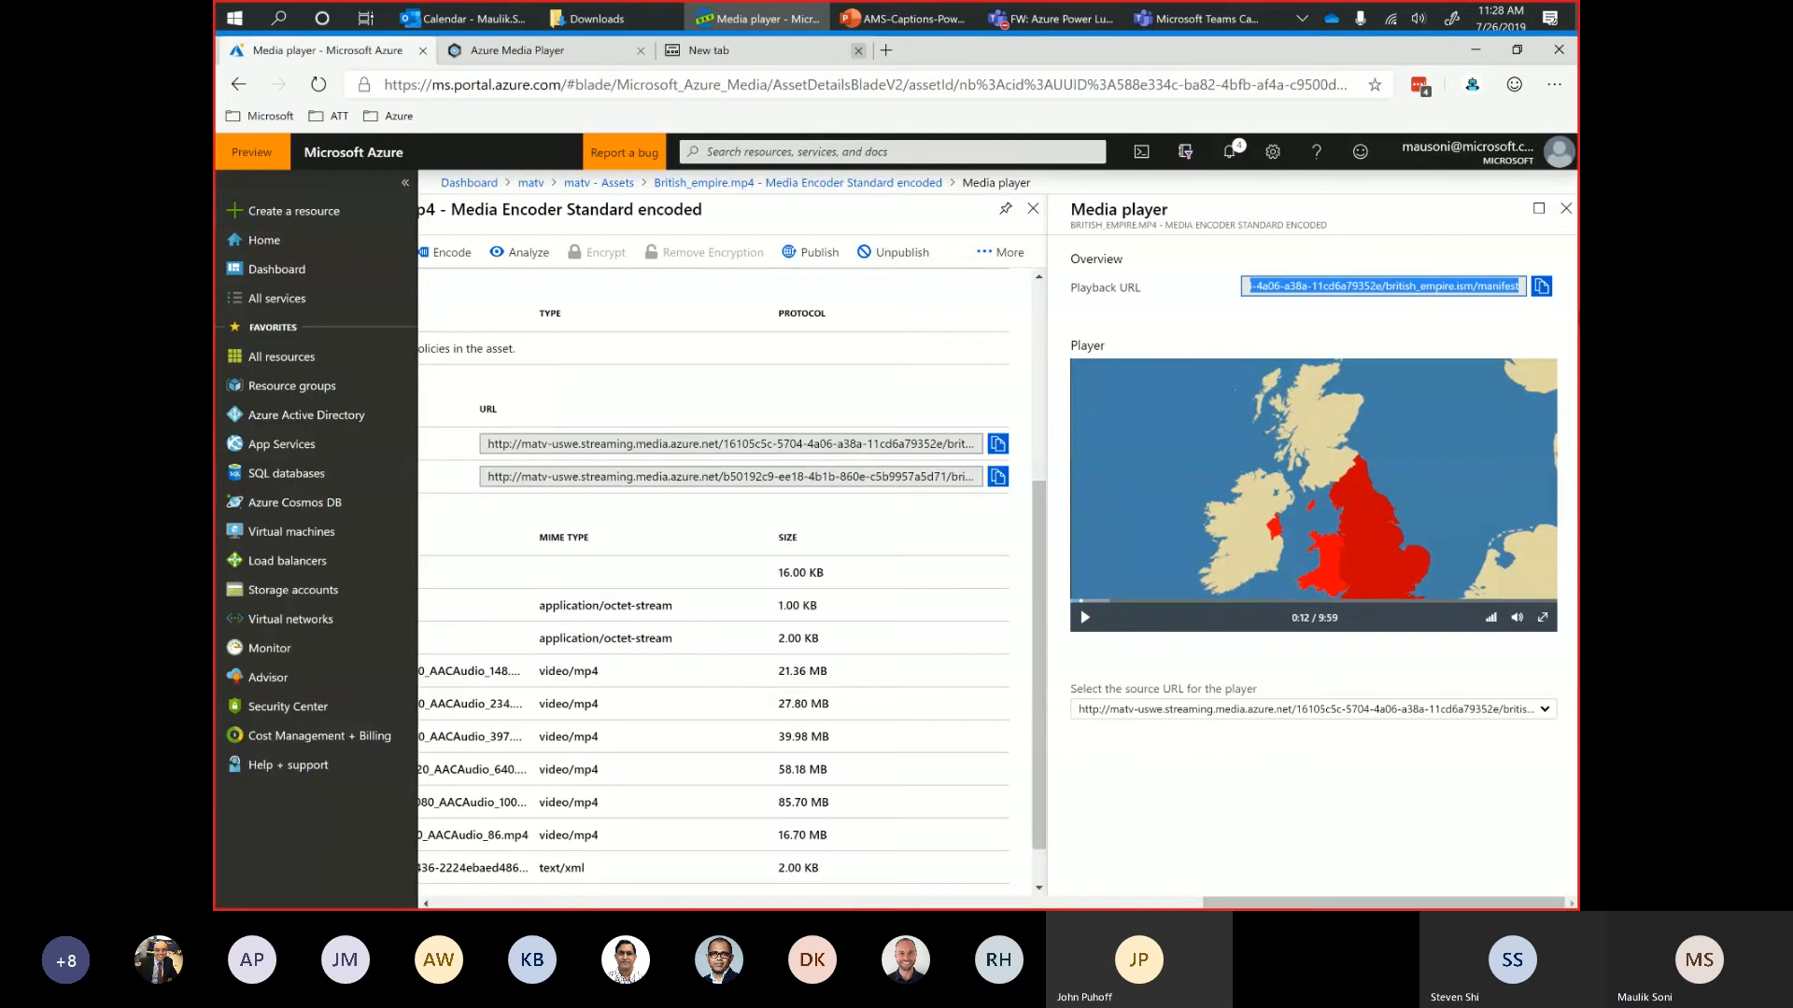
{"action": "right_click", "coordinate": [1458, 289]}
{"action": "left_click", "coordinate": [1356, 312]}
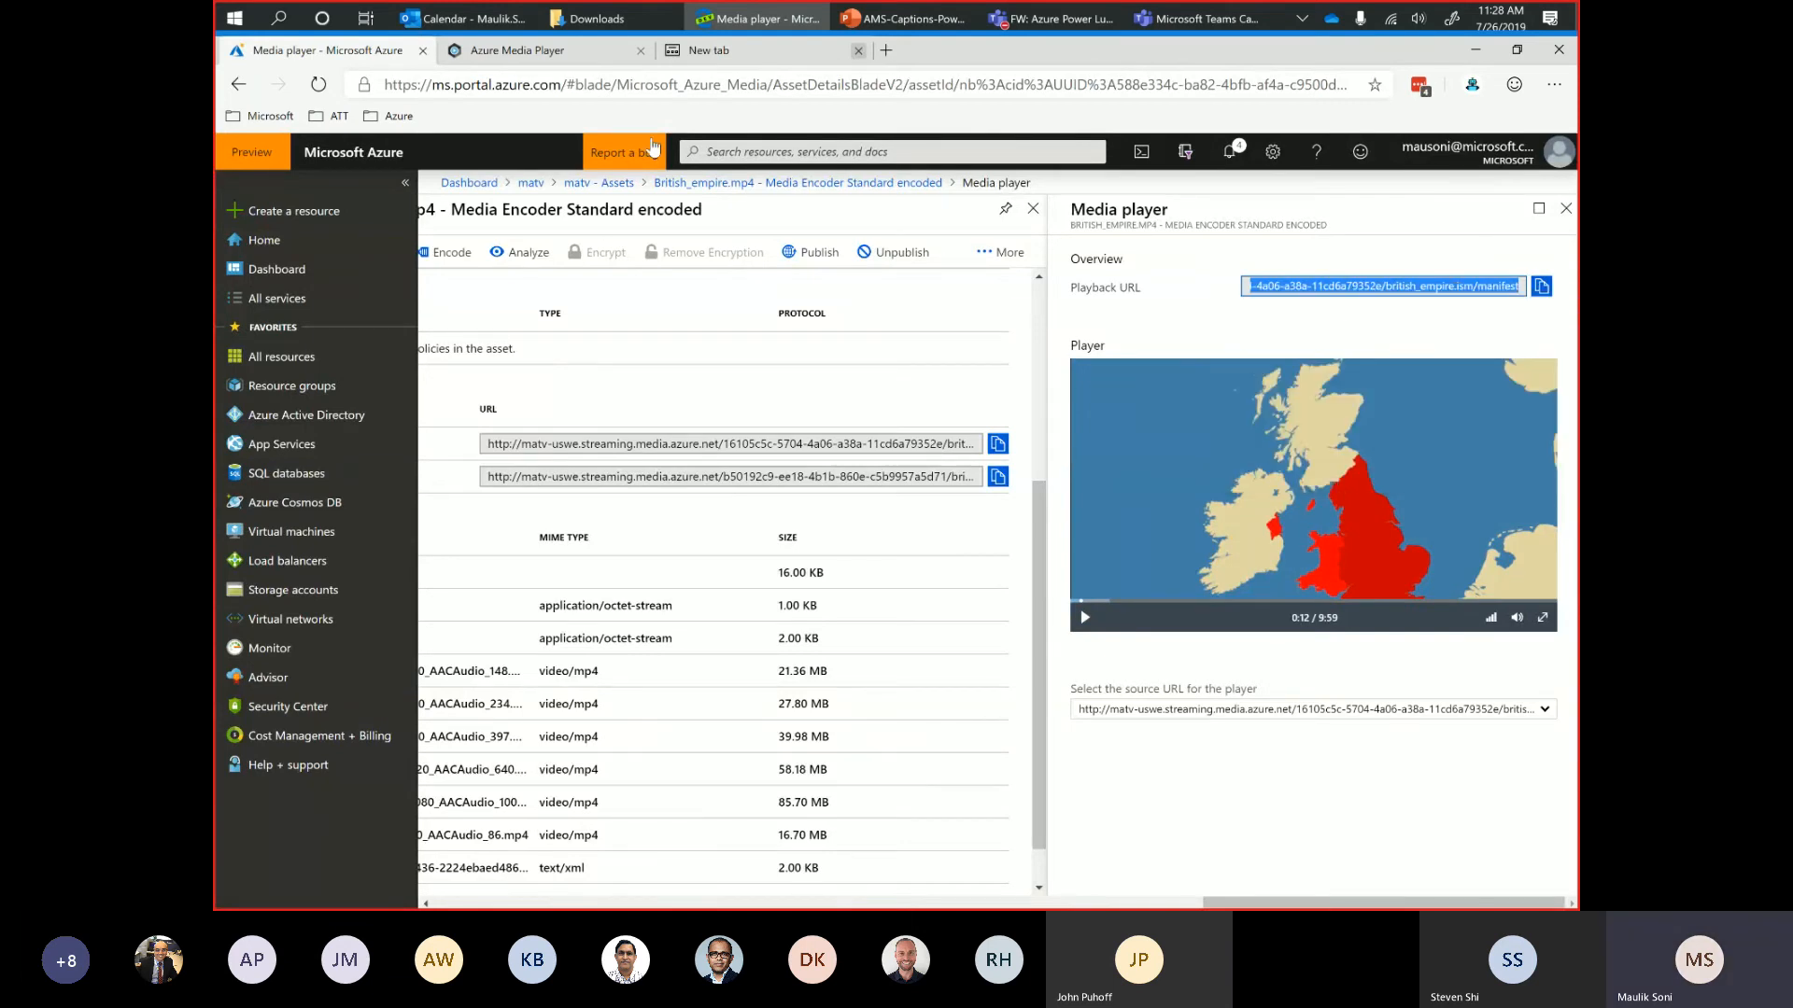
{"action": "left_click", "coordinate": [518, 50]}
{"action": "left_click", "coordinate": [792, 741]}
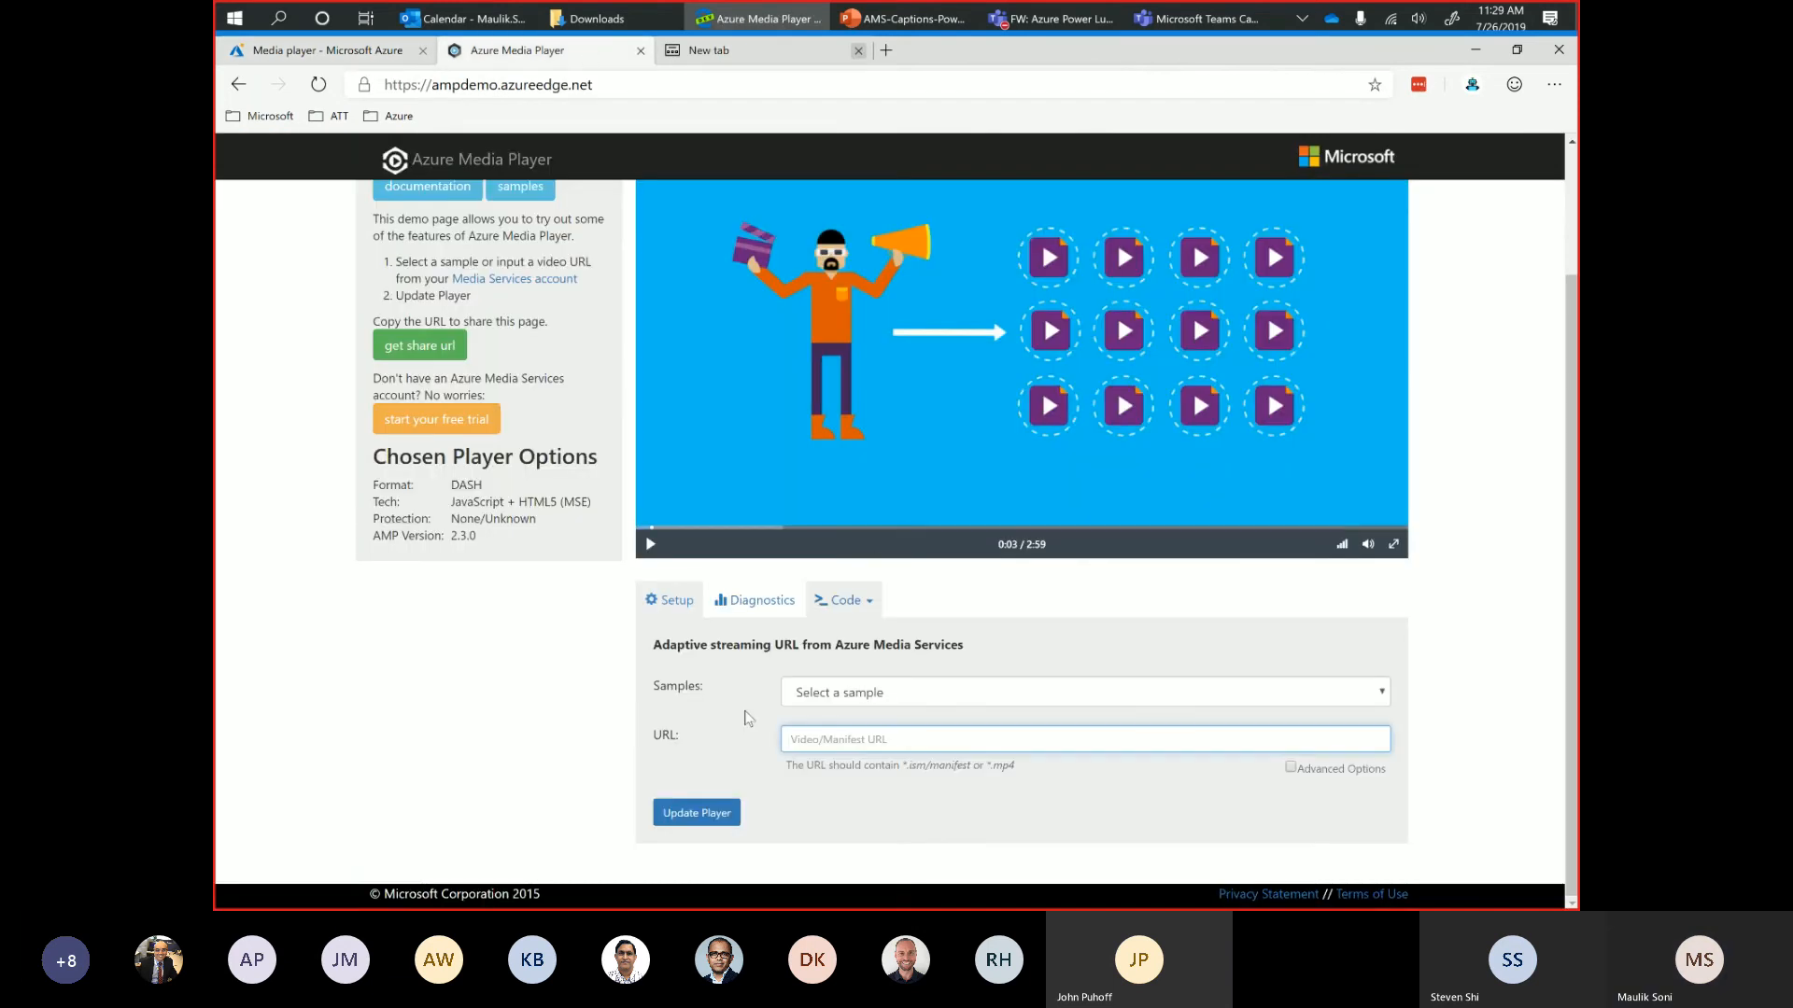
{"action": "key", "text": "ctrl+v"}
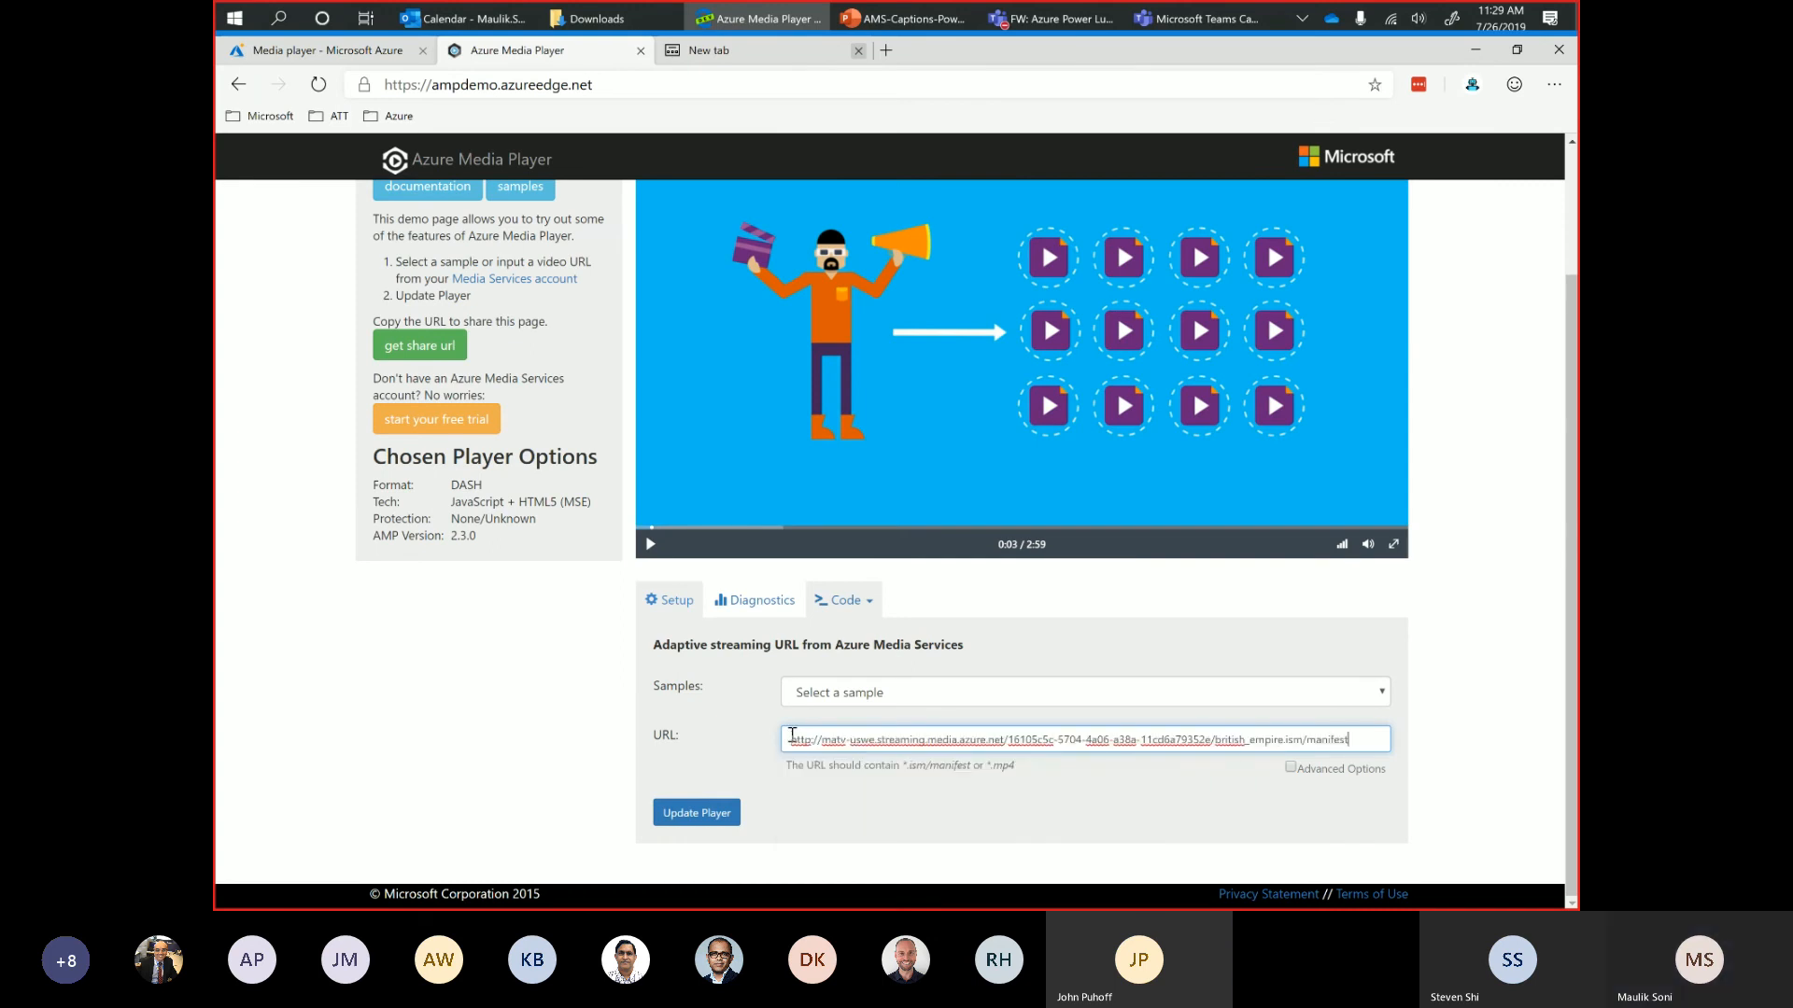
Remove the http: prefix so the source URL starts with //, update the player and pause the video.
{"action": "left_click", "coordinate": [809, 740]}
{"action": "key", "text": "BackSpace"}
{"action": "key", "text": "BackSpace"}
{"action": "key", "text": "BackSpace"}
{"action": "key", "text": "BackSpace"}
{"action": "key", "text": "BackSpace"}
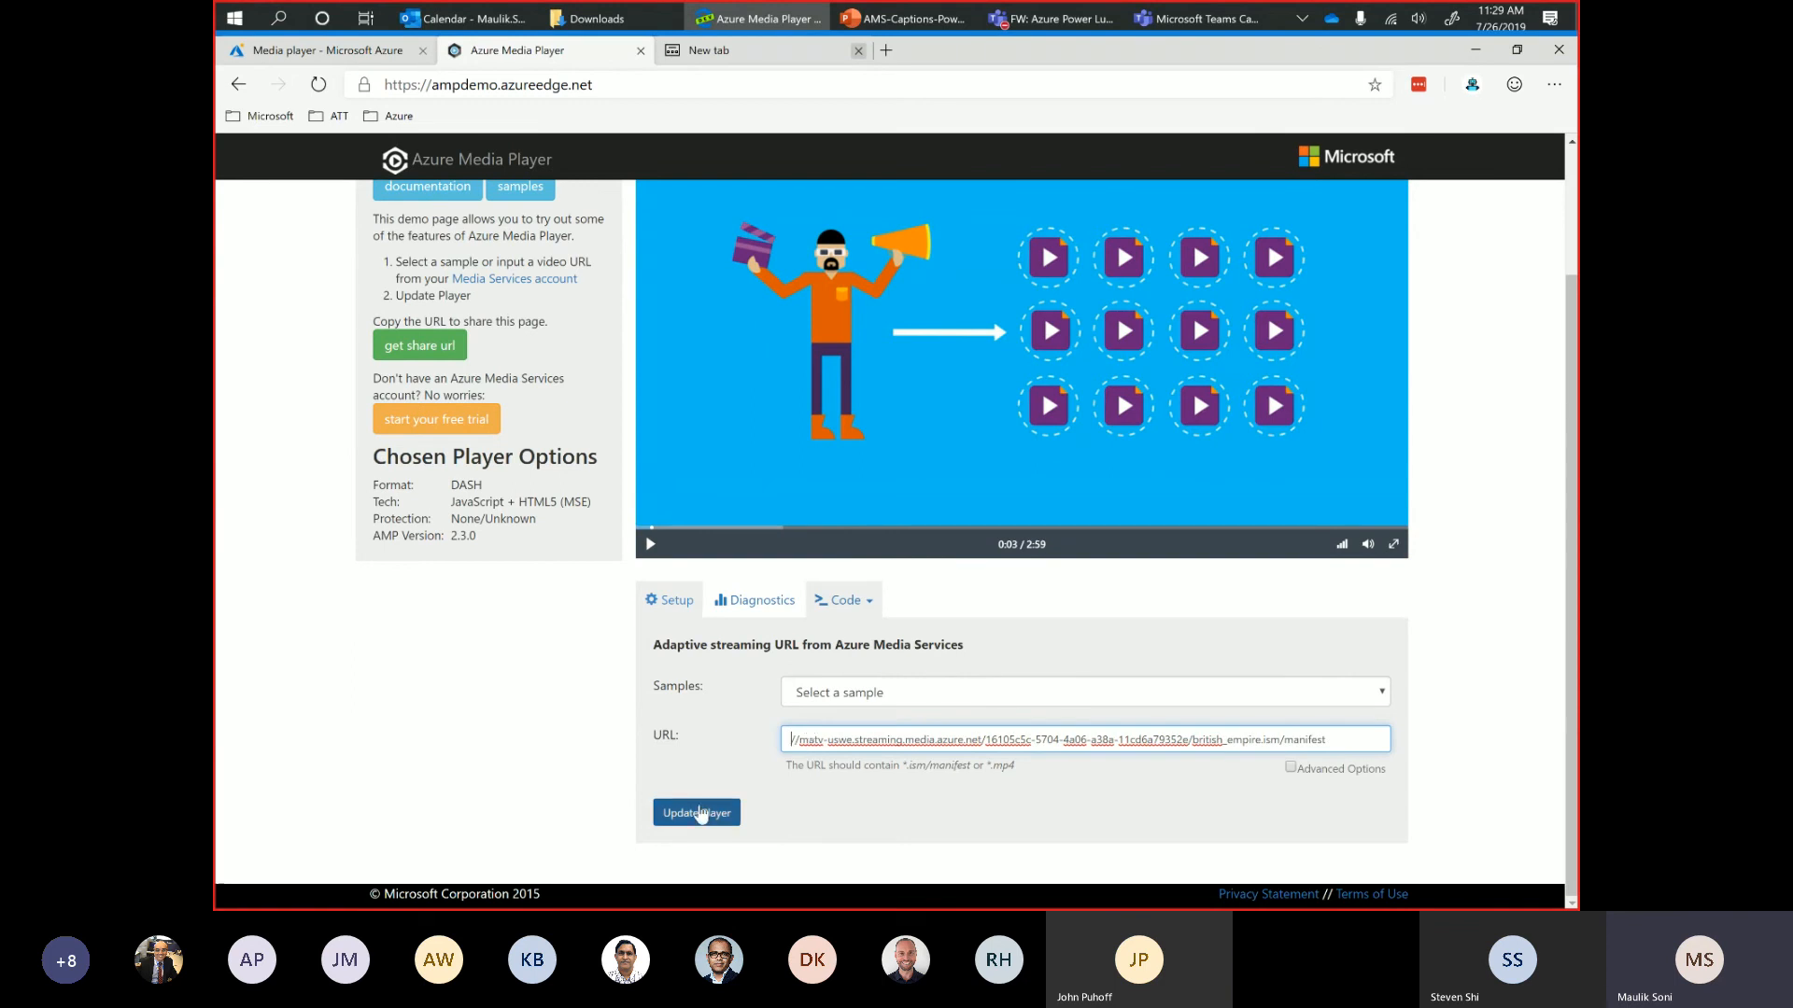
{"action": "right_click", "coordinate": [700, 820]}
{"action": "left_click", "coordinate": [688, 820]}
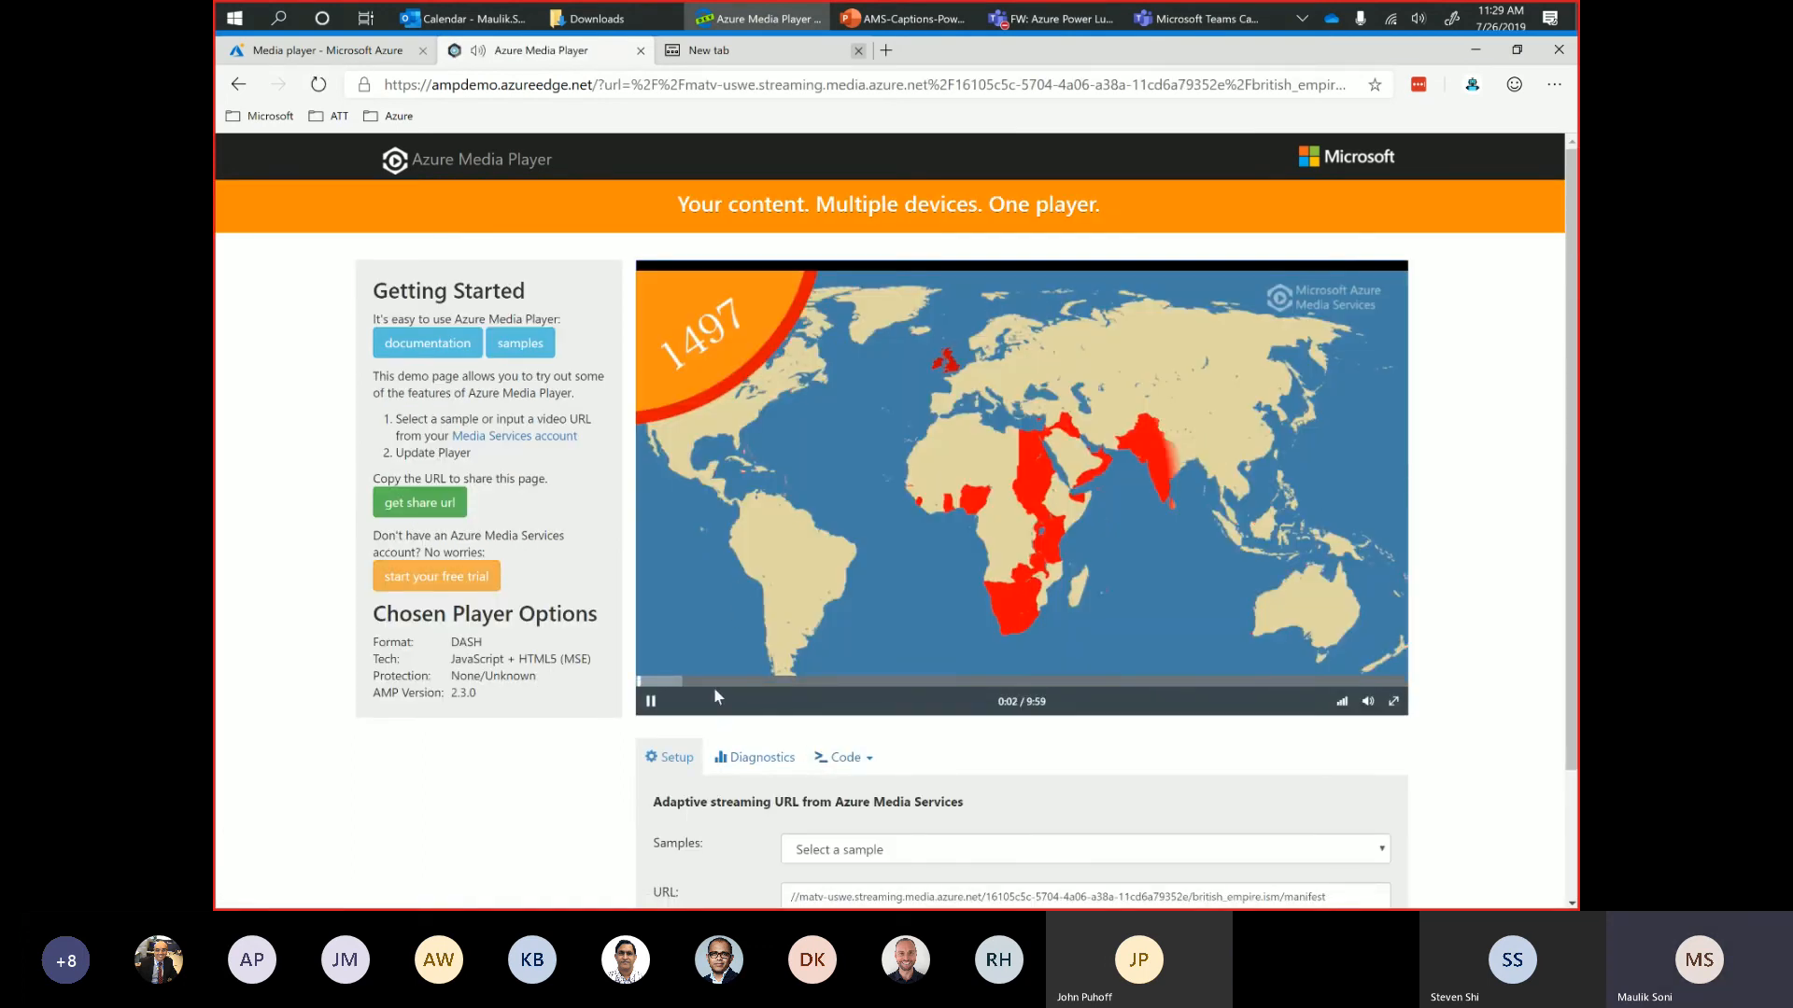
{"action": "left_click", "coordinate": [651, 702]}
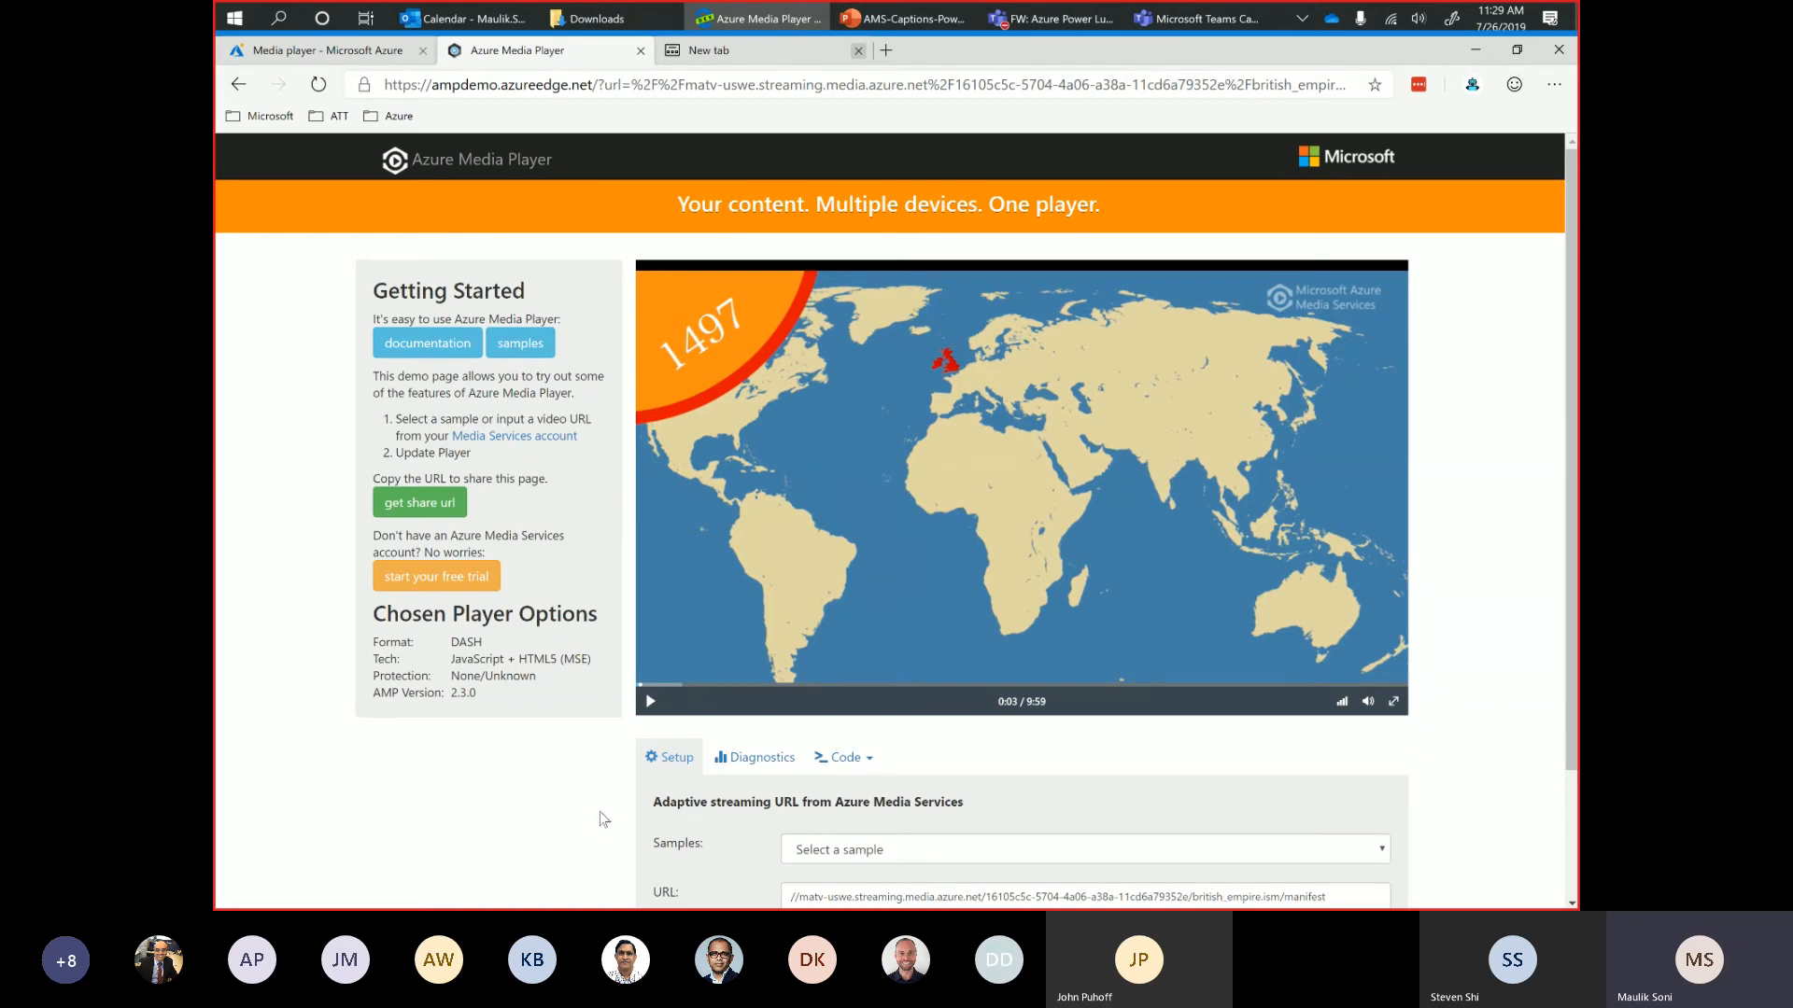
Enable Advanced Options in the player setup and add a new text track under Tracks.
{"action": "scroll", "coordinate": [725, 809], "scroll_direction": "down", "scroll_amount": 2}
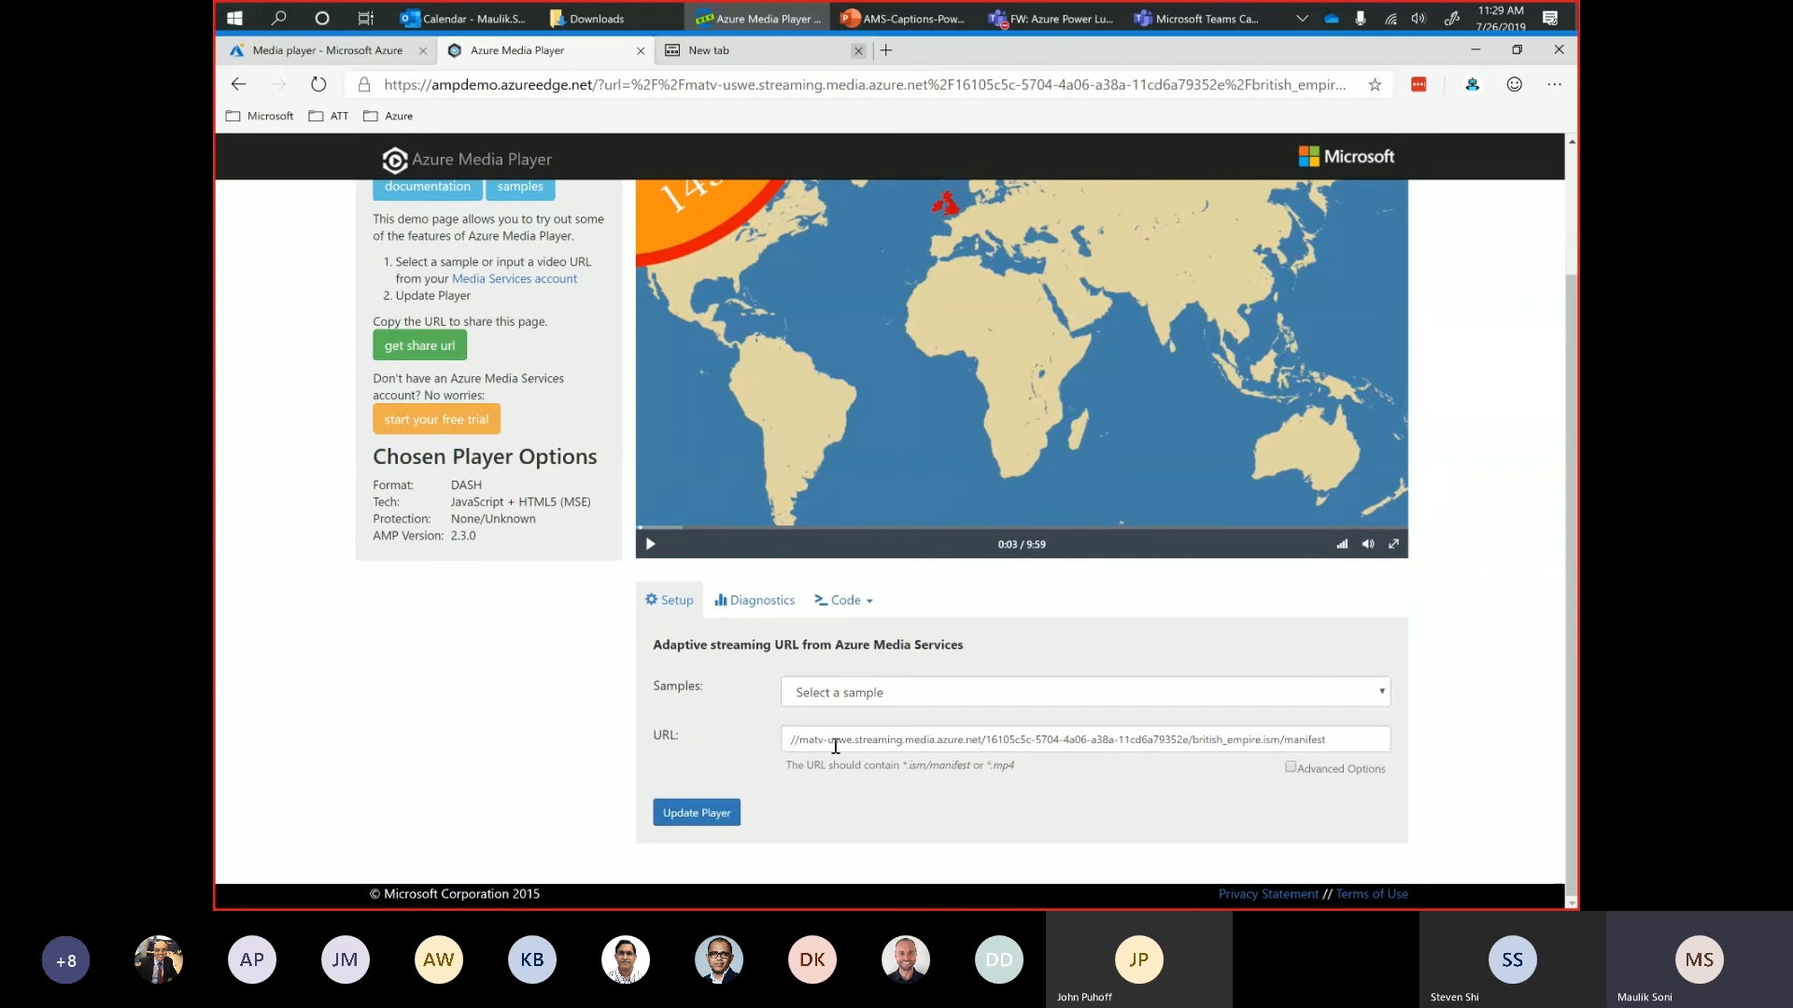
{"action": "right_click", "coordinate": [1290, 768]}
{"action": "right_click", "coordinate": [1293, 773]}
{"action": "left_click", "coordinate": [1292, 770]}
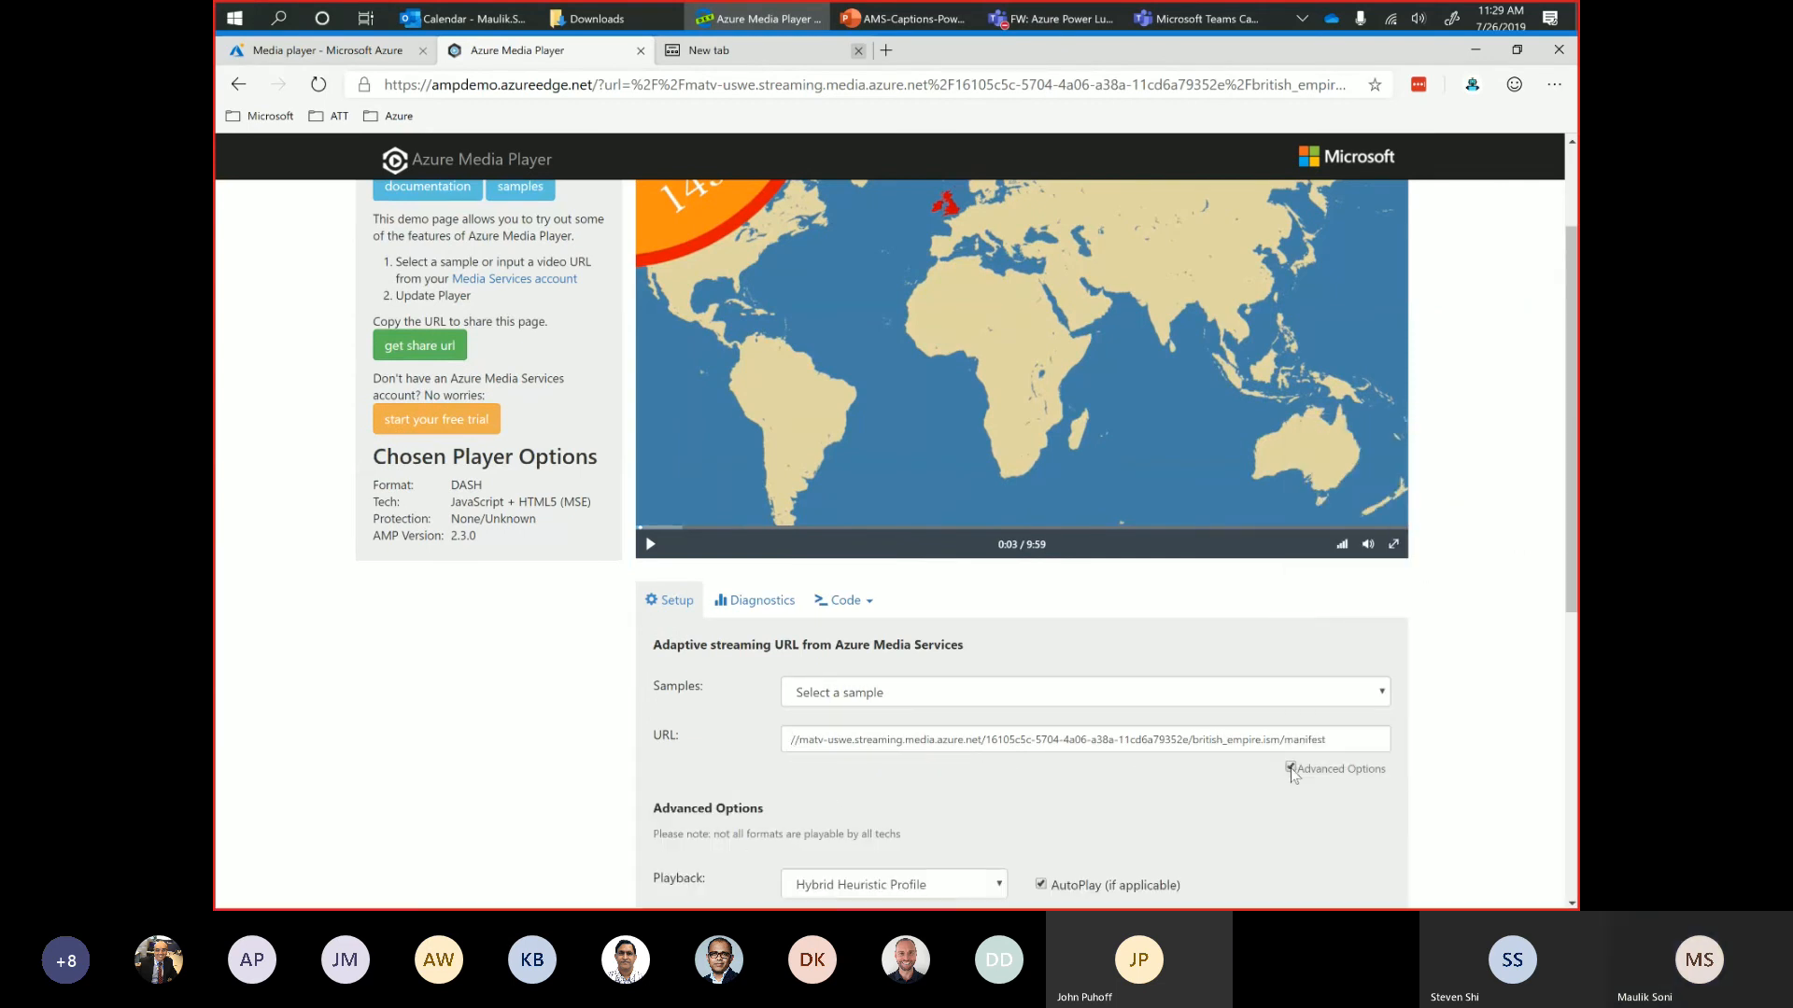
{"action": "scroll", "coordinate": [1210, 784], "scroll_direction": "down", "scroll_amount": 2}
{"action": "scroll", "coordinate": [1210, 785], "scroll_direction": "down", "scroll_amount": 3}
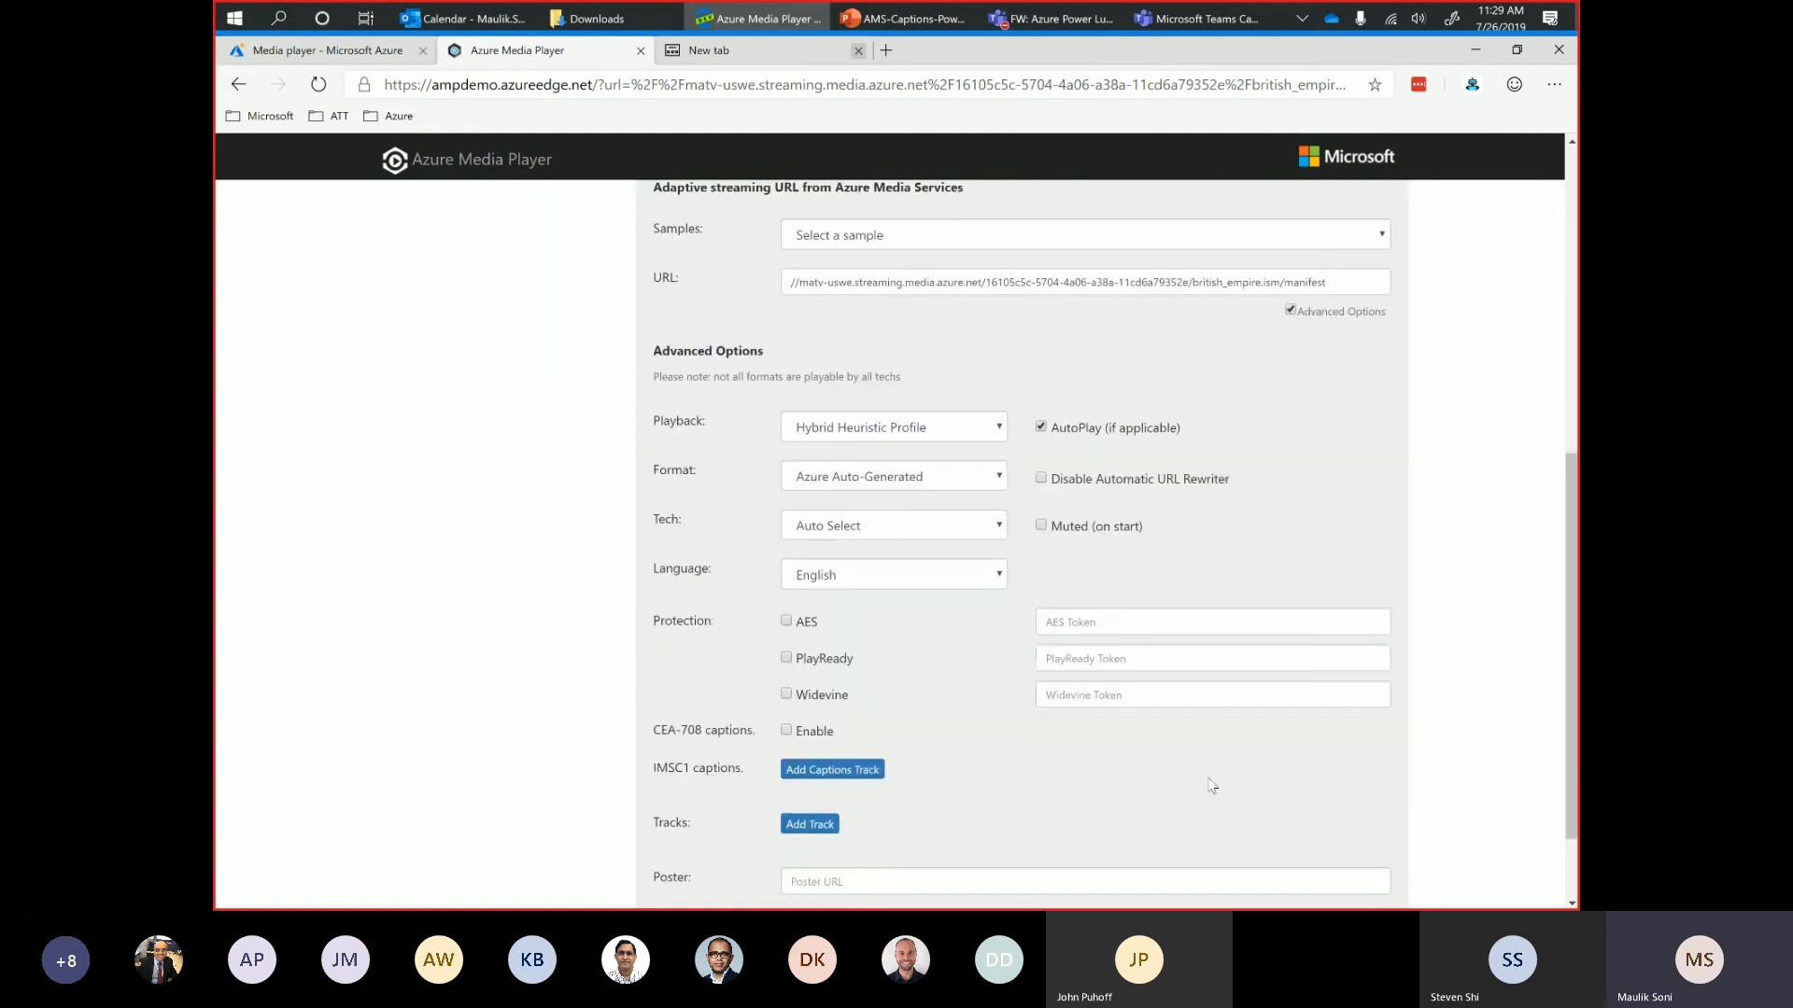
{"action": "scroll", "coordinate": [952, 813], "scroll_direction": "down", "scroll_amount": 2}
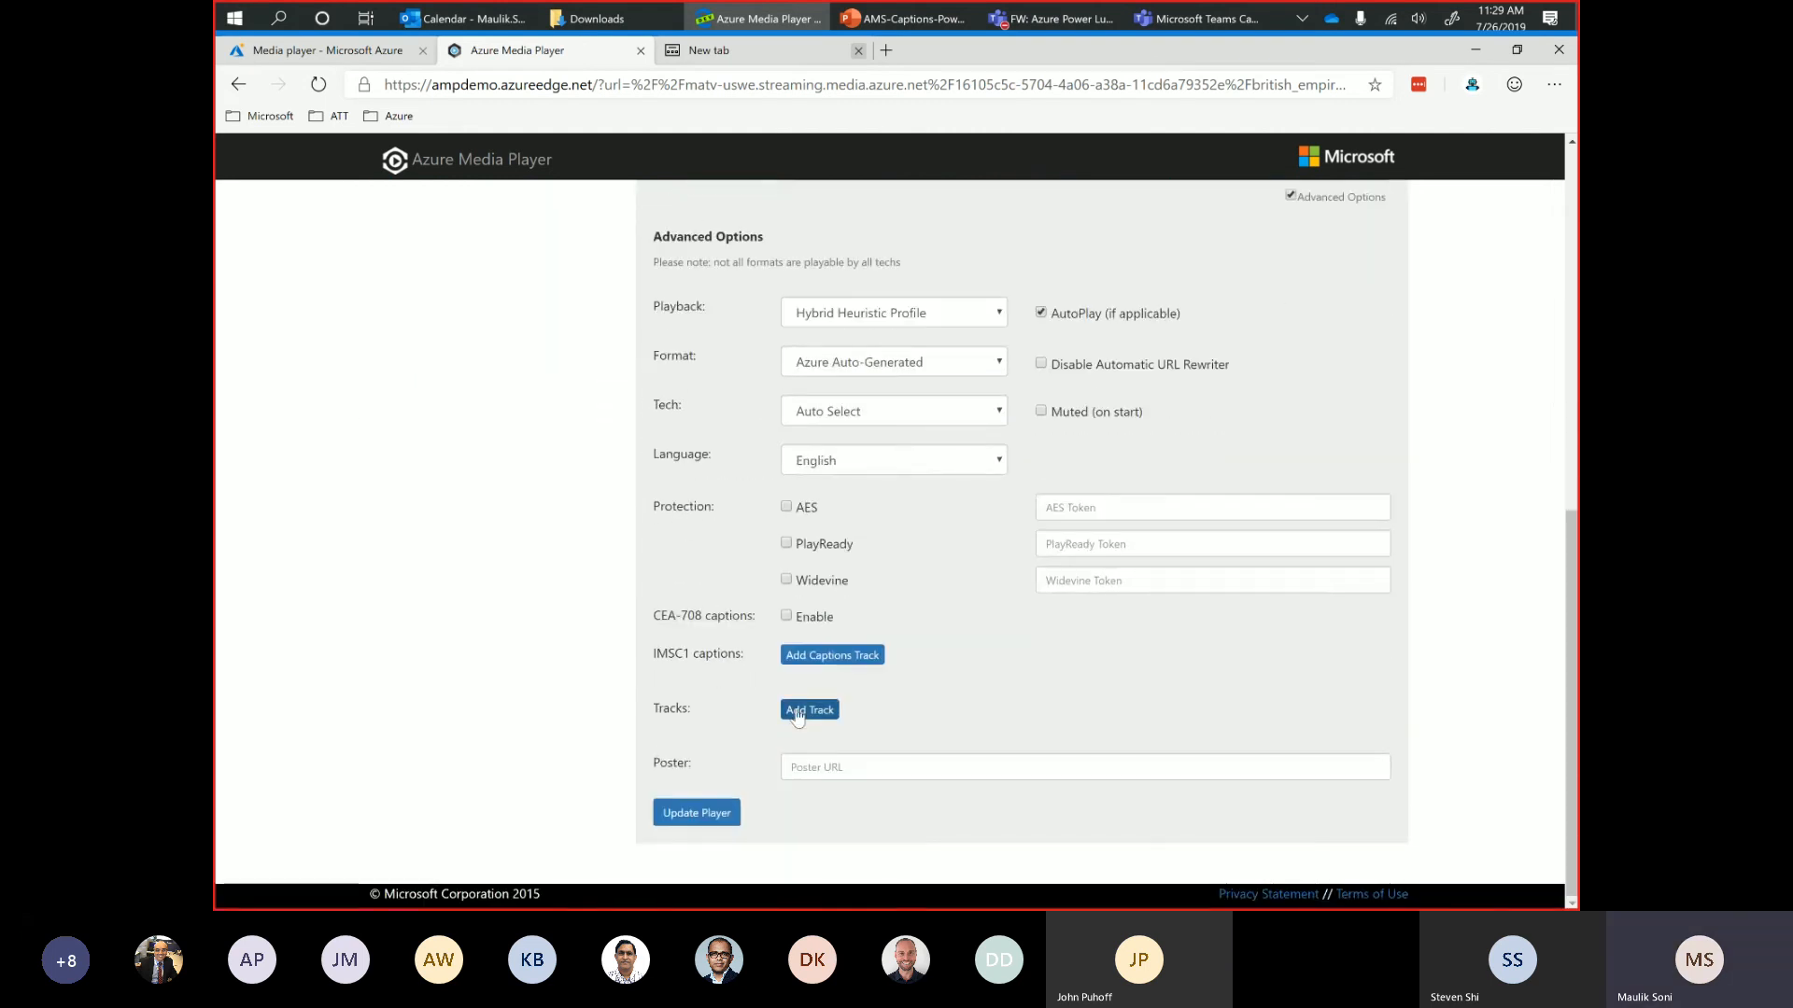
{"action": "left_click", "coordinate": [796, 711]}
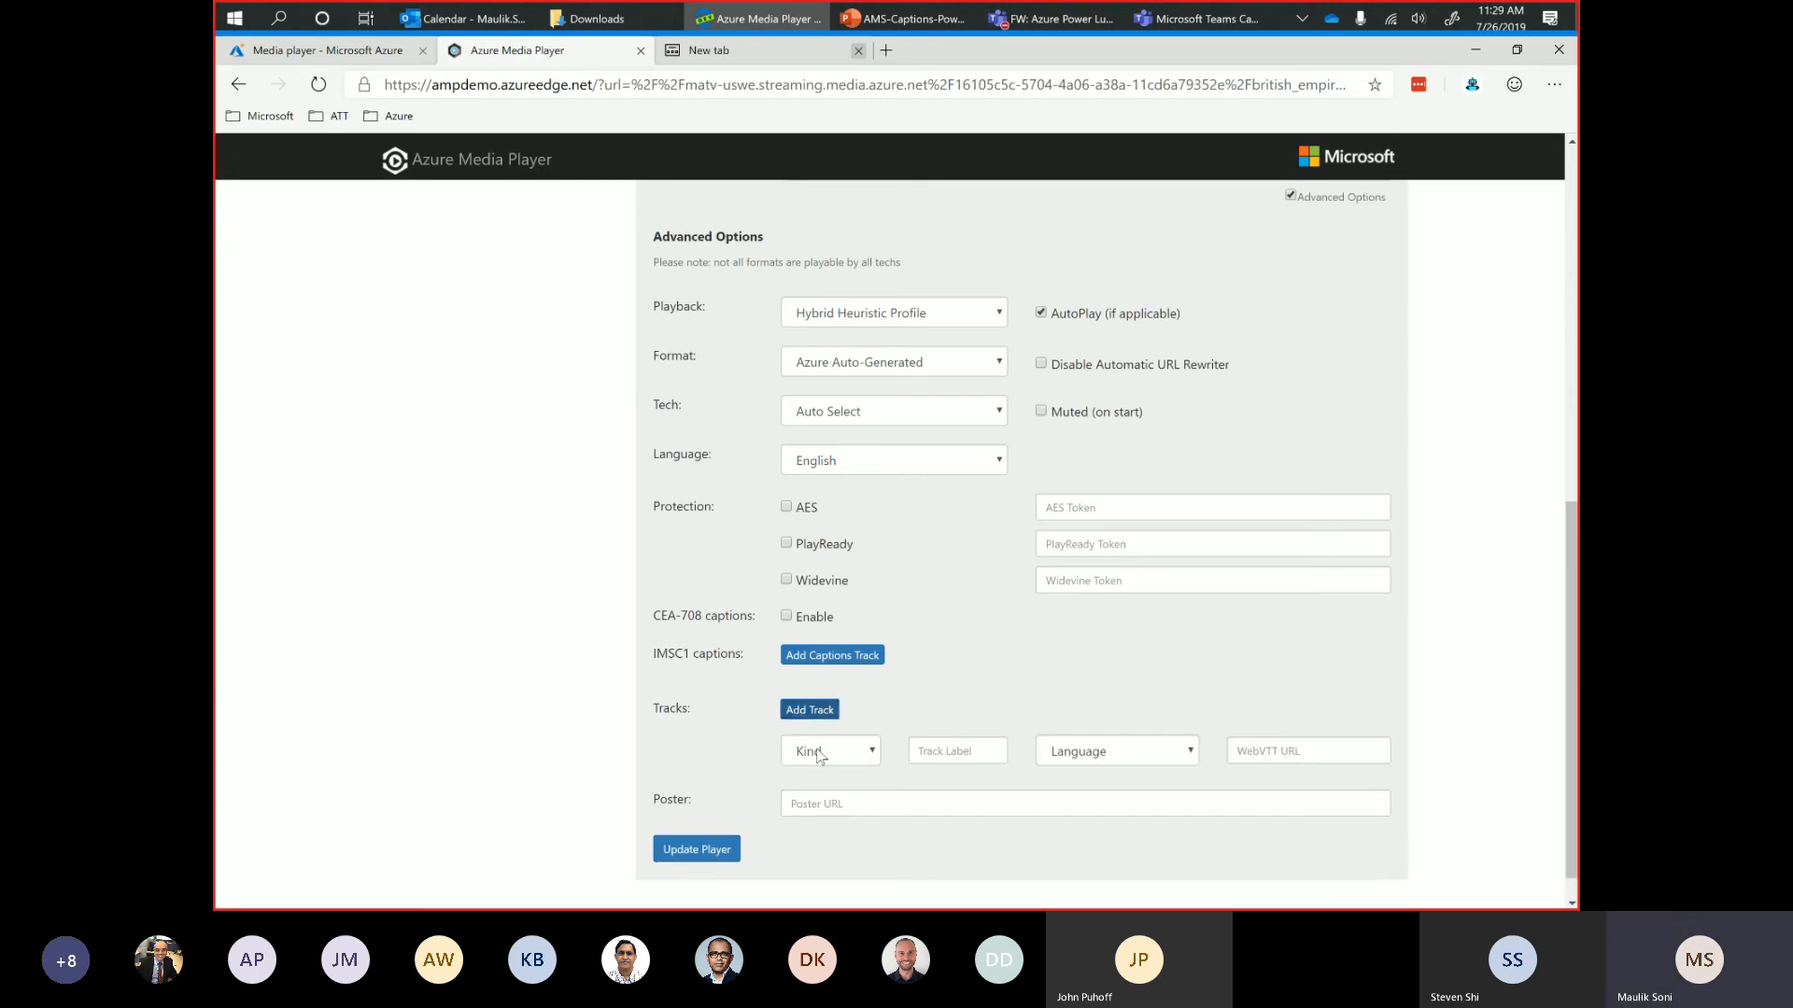
Set the new track's kind to Captions, its label to English and its language to English.
{"action": "left_click", "coordinate": [820, 752]}
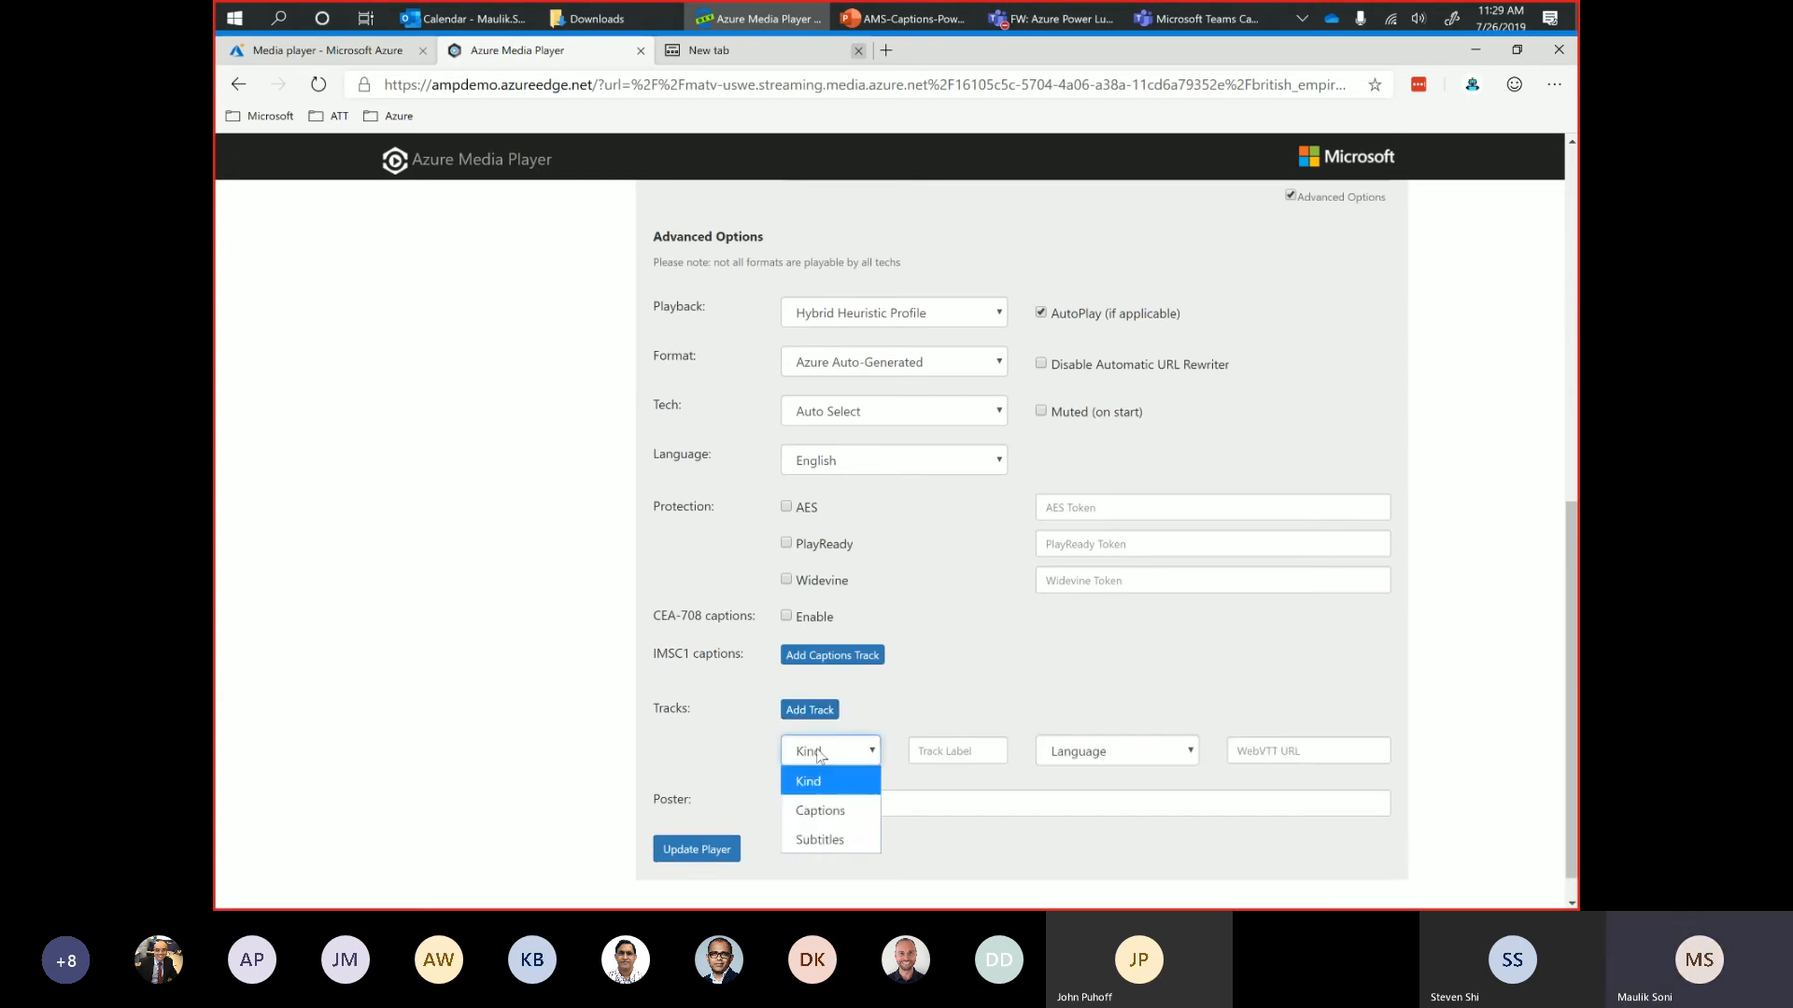
{"action": "left_click", "coordinate": [820, 813]}
{"action": "left_click", "coordinate": [937, 757]}
{"action": "type", "text": "English"}
{"action": "left_click", "coordinate": [1146, 745]}
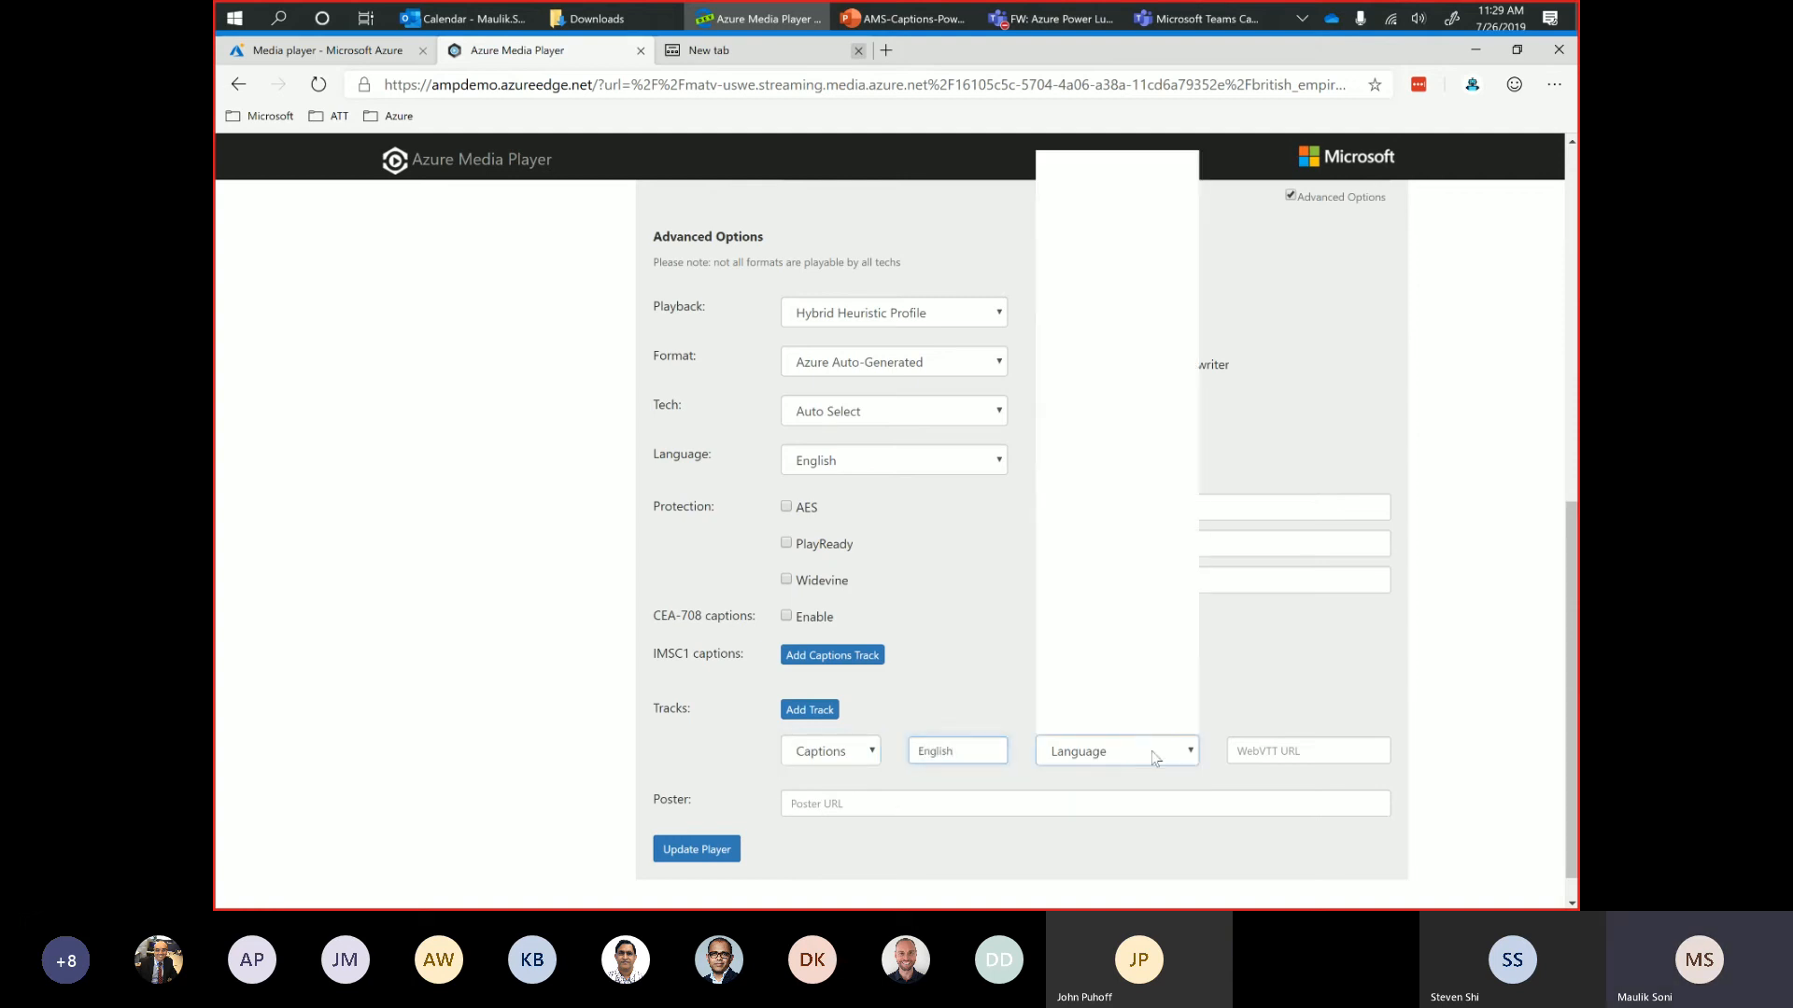
{"action": "key", "text": "e"}
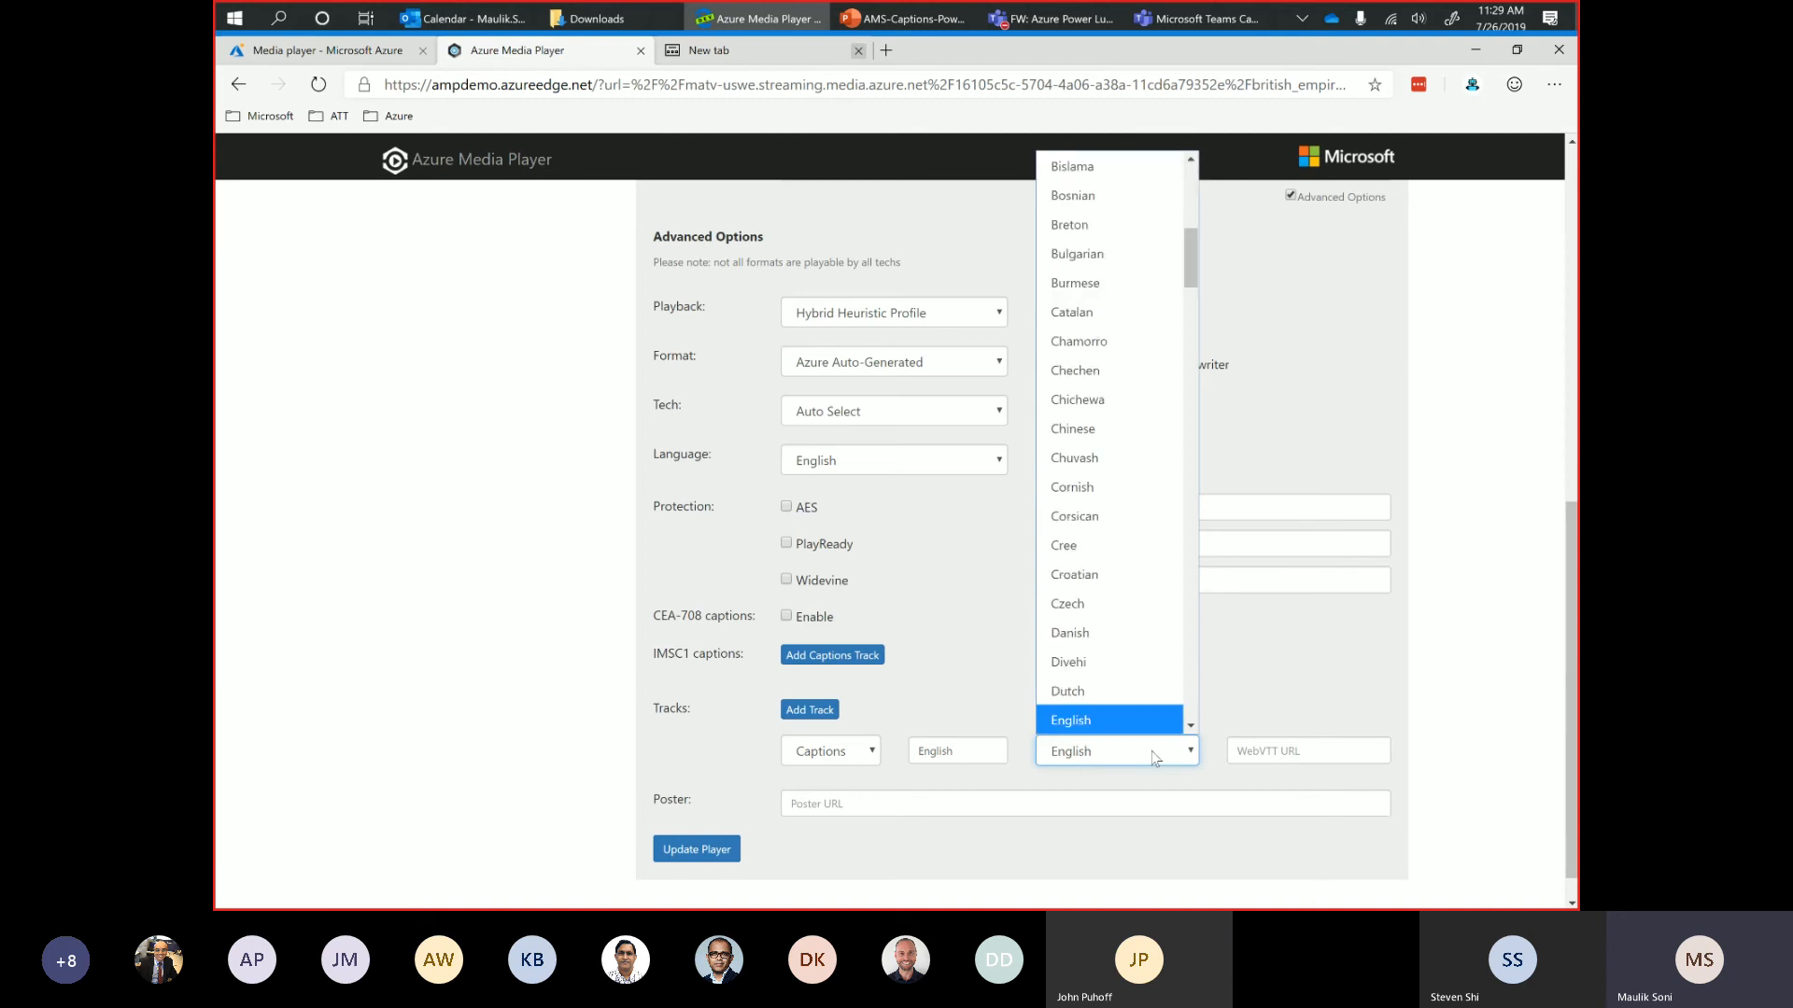
{"action": "left_click", "coordinate": [1091, 724]}
{"action": "left_click", "coordinate": [1250, 755]}
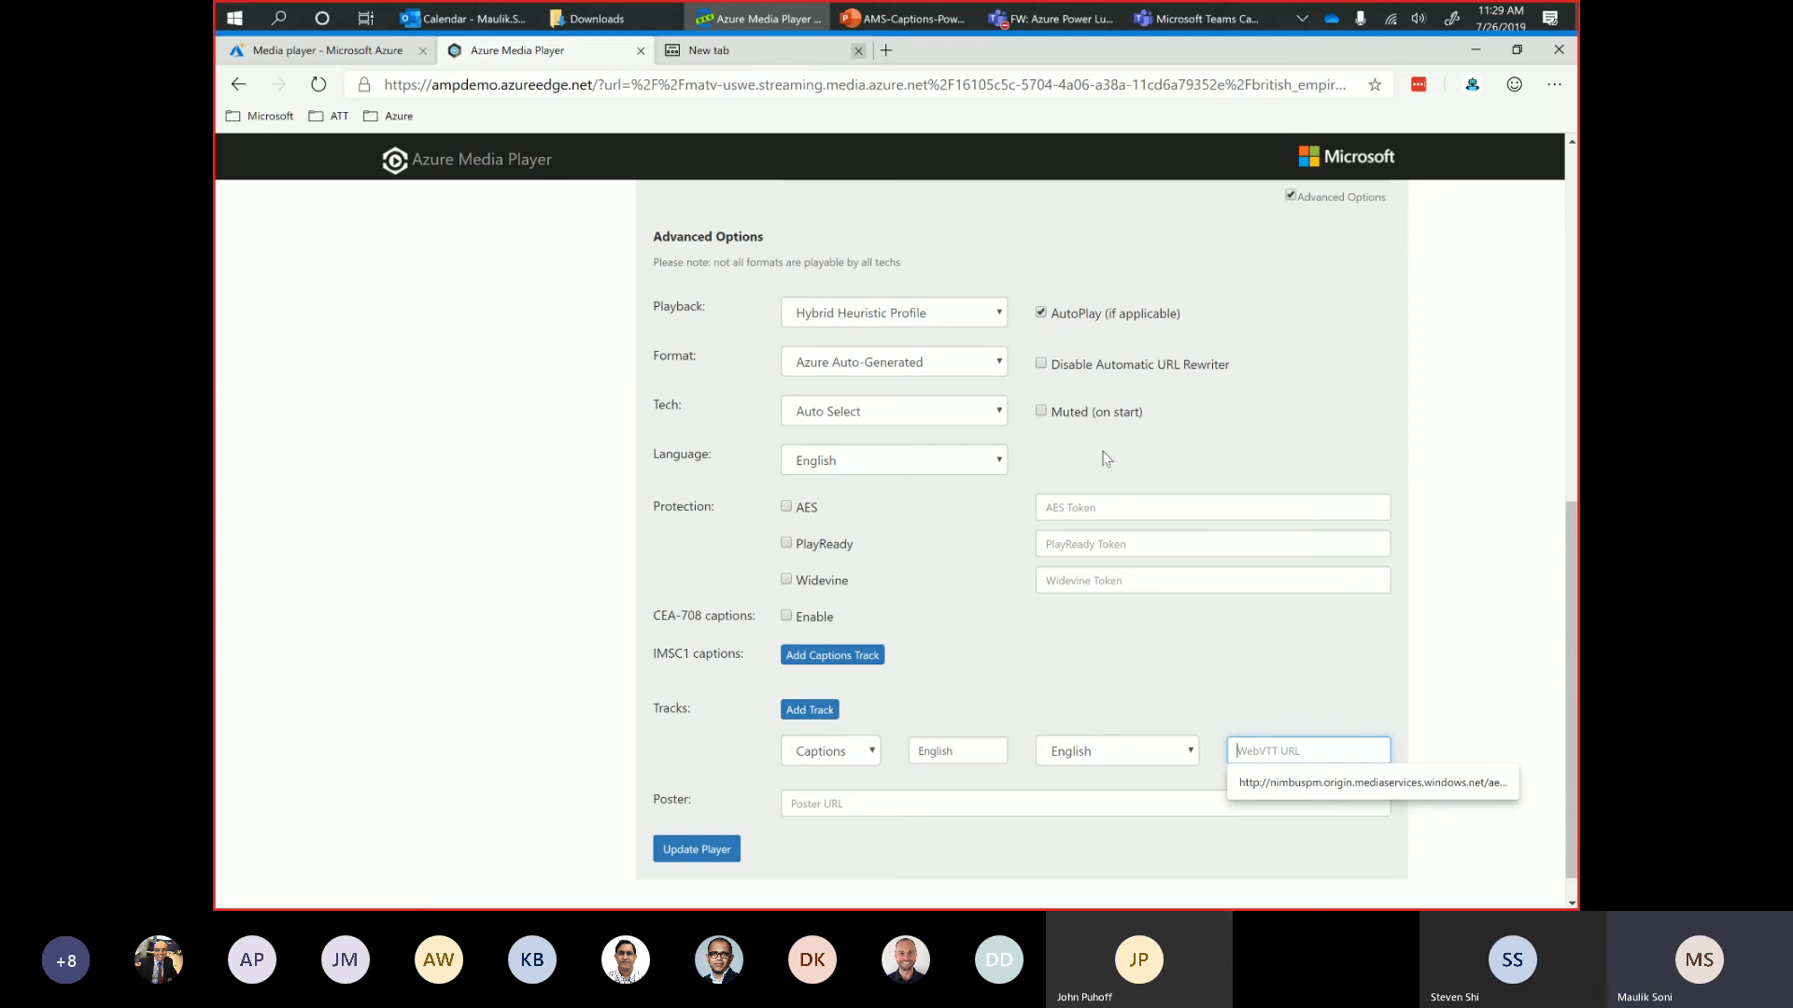
Copy the video's streaming URL from the player setup and paste it as the caption track's WebVTT URL.
{"action": "scroll", "coordinate": [1106, 458], "scroll_direction": "up", "scroll_amount": 2}
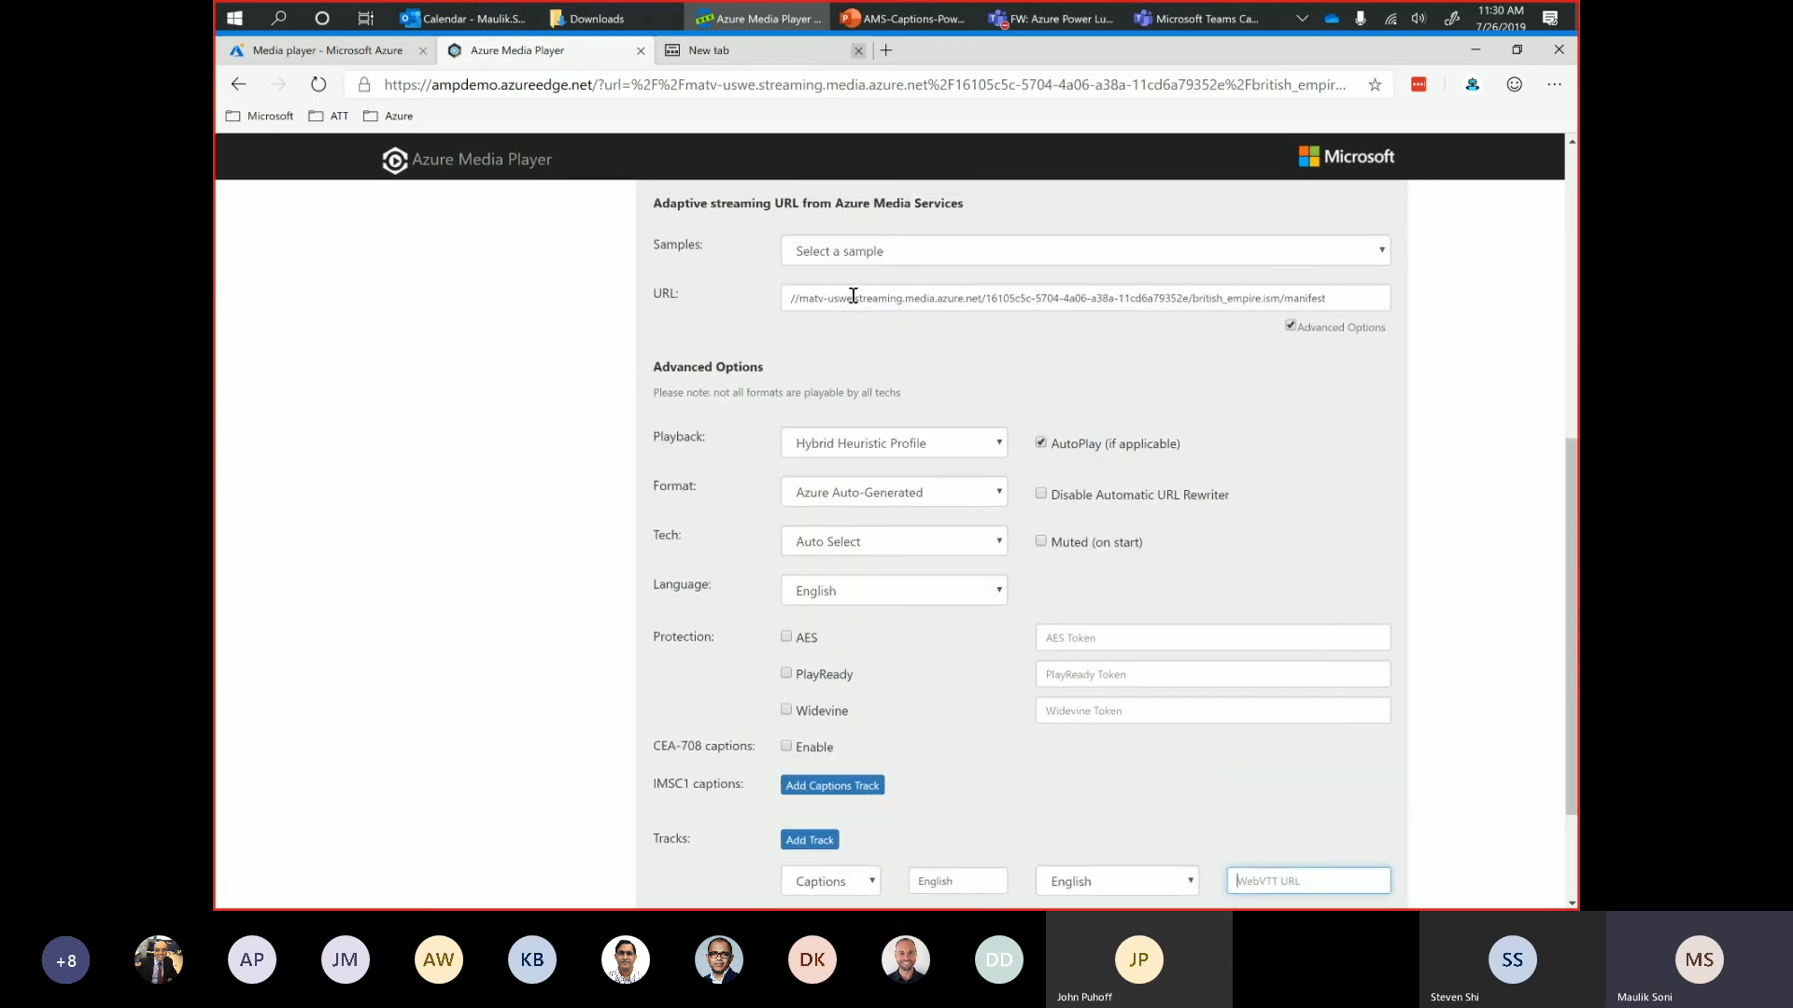
{"action": "left_click", "coordinate": [853, 296]}
{"action": "key", "text": "ctrl+a"}
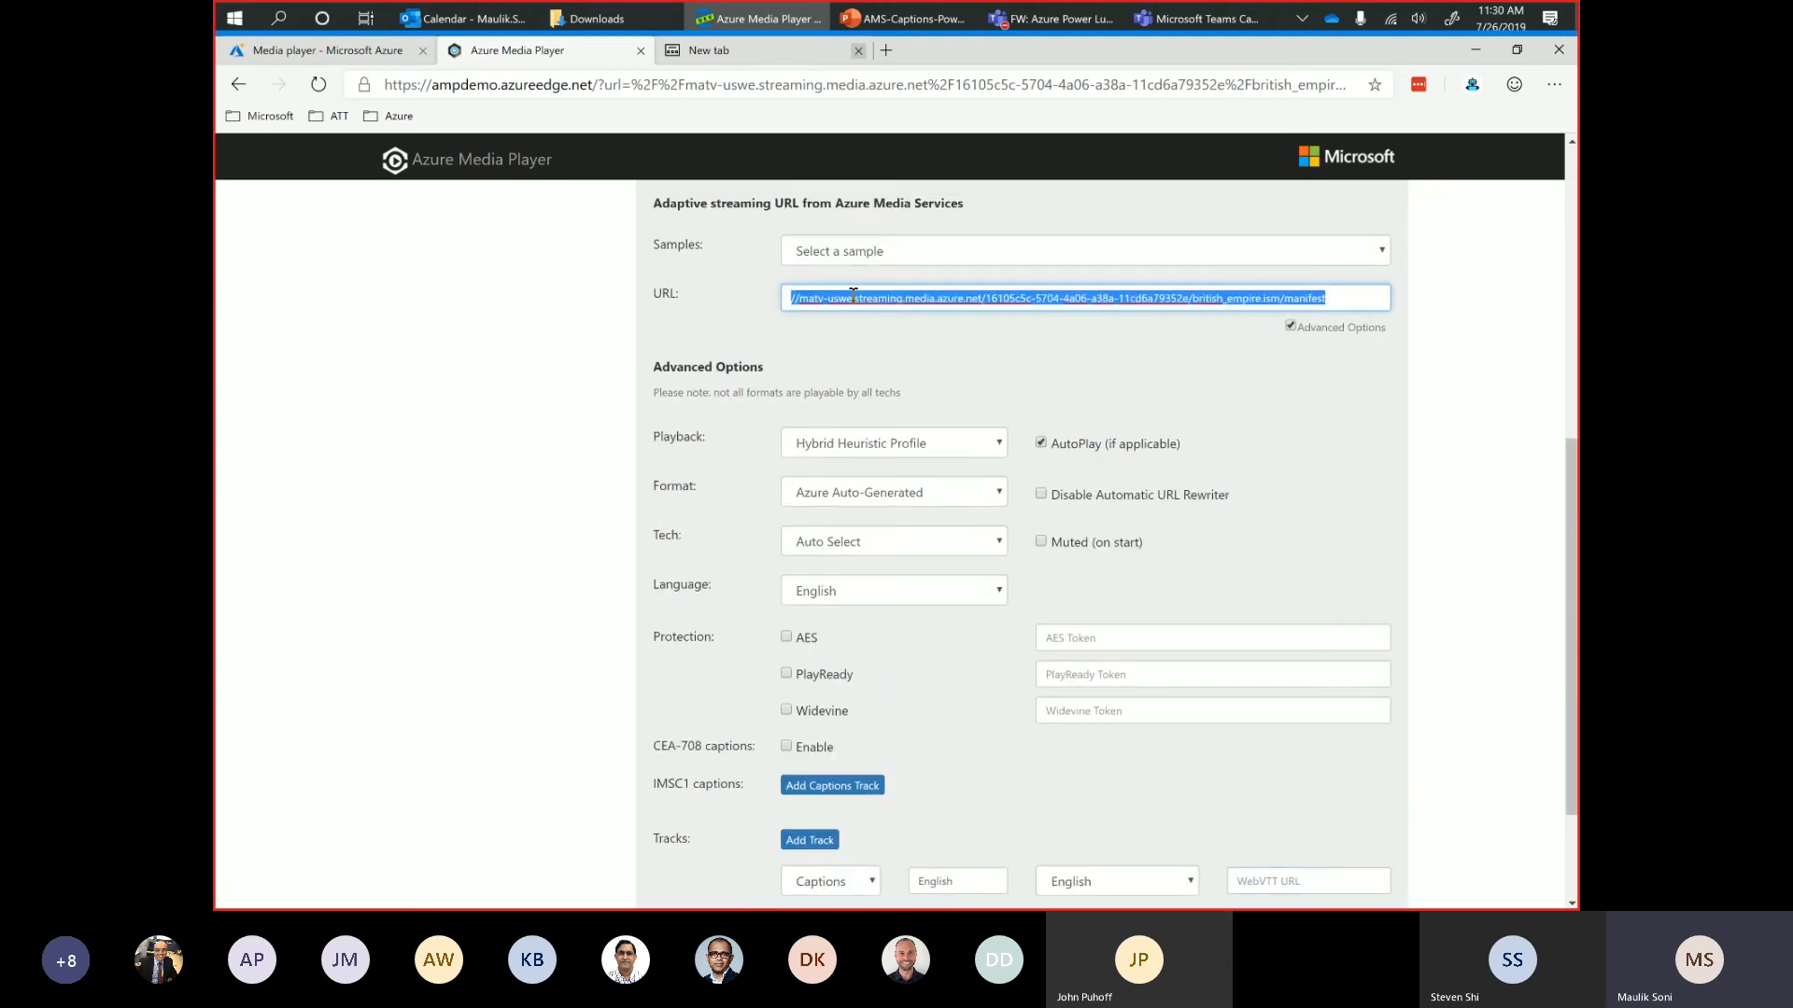
{"action": "scroll", "coordinate": [1186, 528], "scroll_direction": "down", "scroll_amount": 3}
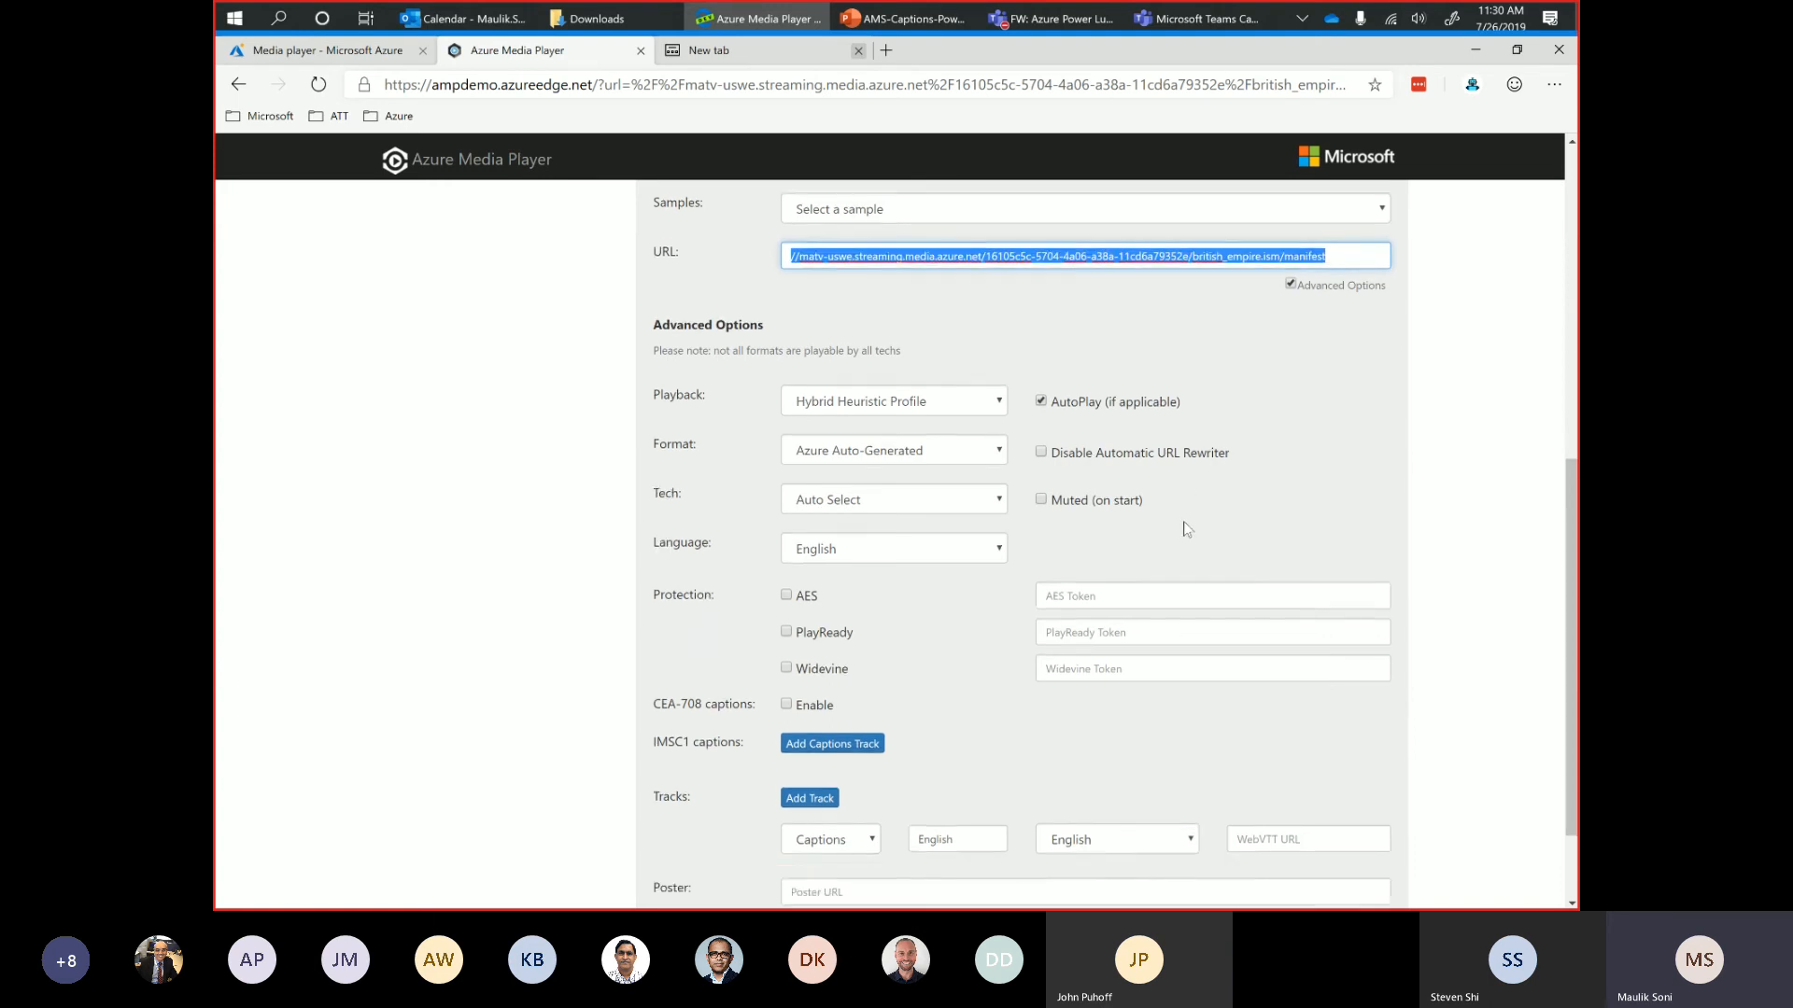
{"action": "left_click", "coordinate": [1243, 717]}
{"action": "key", "text": "ctrl+v"}
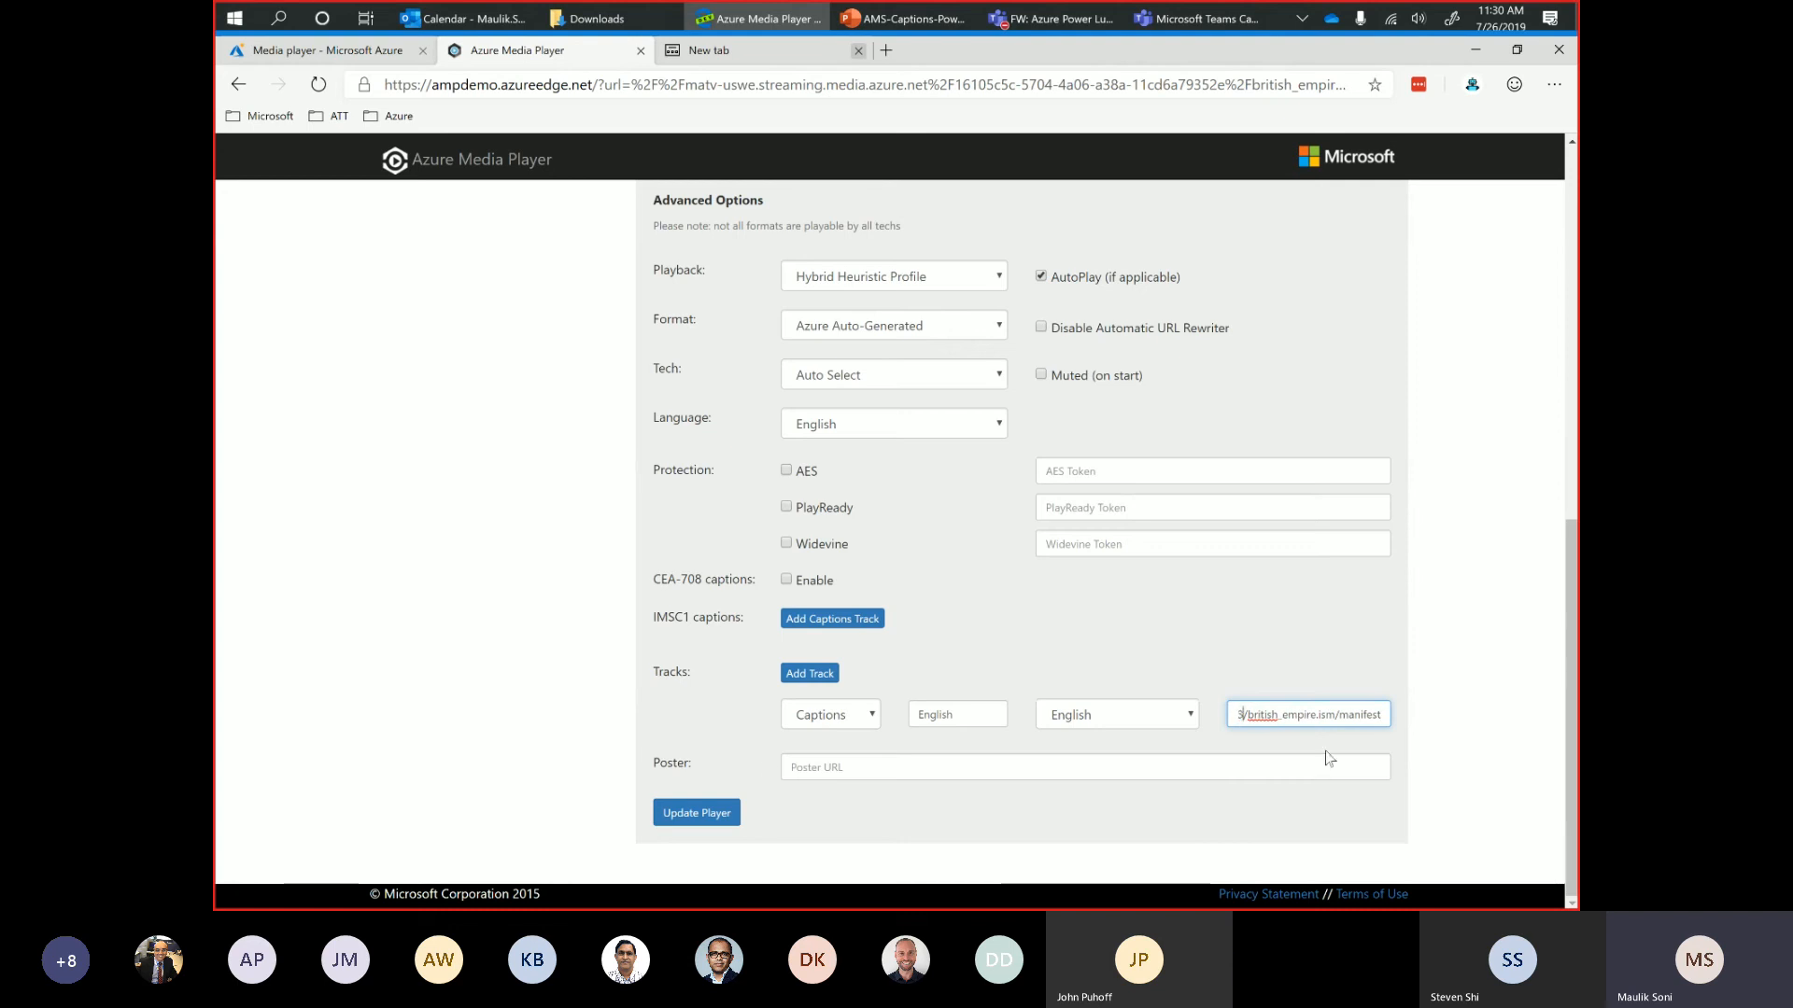
{"action": "key", "text": "ctrl+a"}
{"action": "key", "text": "BackSpace"}
{"action": "key", "text": "ctrl+v"}
Replace british_empire.ism/manifest at the end of the WebVTT URL with be.vtt and update the player.
{"action": "key", "text": "BackSpace"}
{"action": "key", "text": "BackSpace"}
{"action": "key", "text": "BackSpace"}
{"action": "key", "text": "BackSpace"}
{"action": "key", "text": "BackSpace"}
{"action": "key", "text": "BackSpace"}
{"action": "key", "text": "BackSpace"}
{"action": "key", "text": "BackSpace"}
{"action": "key", "text": "BackSpace"}
{"action": "key", "text": "BackSpace"}
{"action": "key", "text": "BackSpace"}
{"action": "key", "text": "BackSpace"}
{"action": "key", "text": "BackSpace"}
{"action": "key", "text": "BackSpace"}
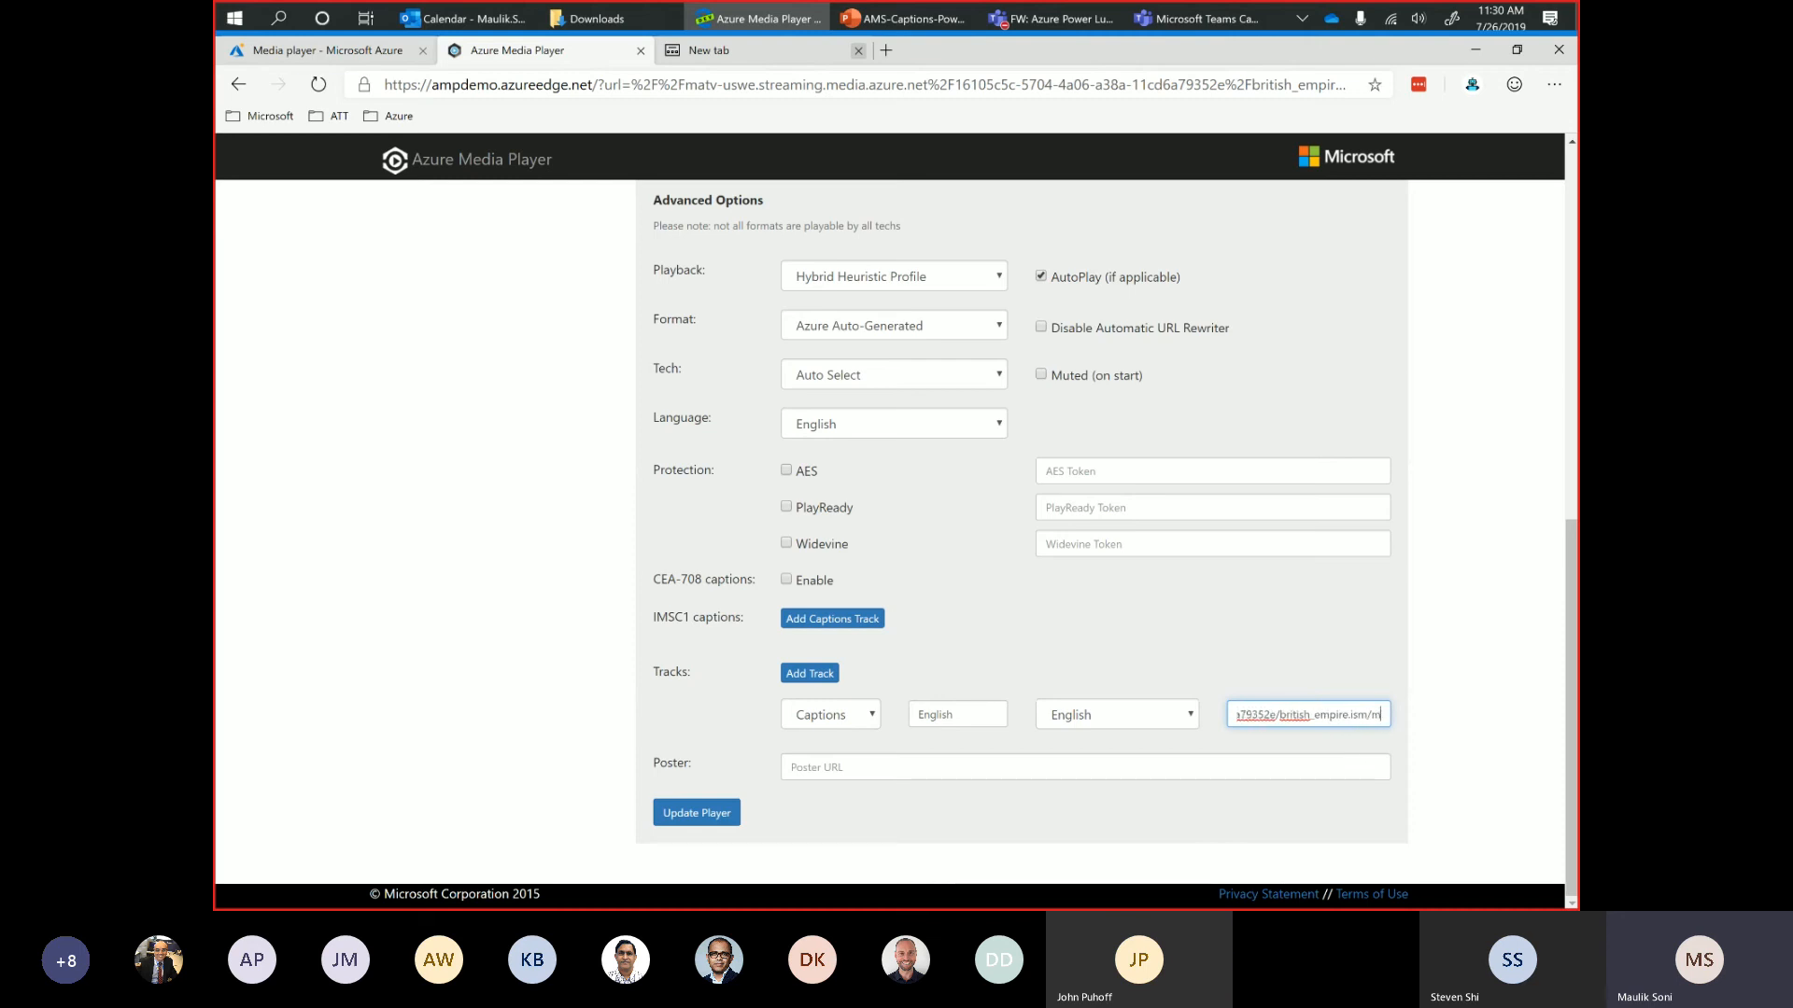
{"action": "key", "text": "BackSpace"}
{"action": "key", "text": "BackSpace"}
{"action": "key", "text": "BackSpace"}
{"action": "key", "text": "BackSpace"}
{"action": "key", "text": "BackSpace"}
{"action": "key", "text": "BackSpace"}
{"action": "key", "text": "BackSpace"}
{"action": "key", "text": "BackSpace"}
{"action": "key", "text": "BackSpace"}
{"action": "key", "text": "BackSpace"}
{"action": "key", "text": "BackSpace"}
{"action": "key", "text": "BackSpace"}
{"action": "key", "text": "BackSpace"}
{"action": "type", "text": "be.vtt"}
{"action": "left_click", "coordinate": [678, 815]}
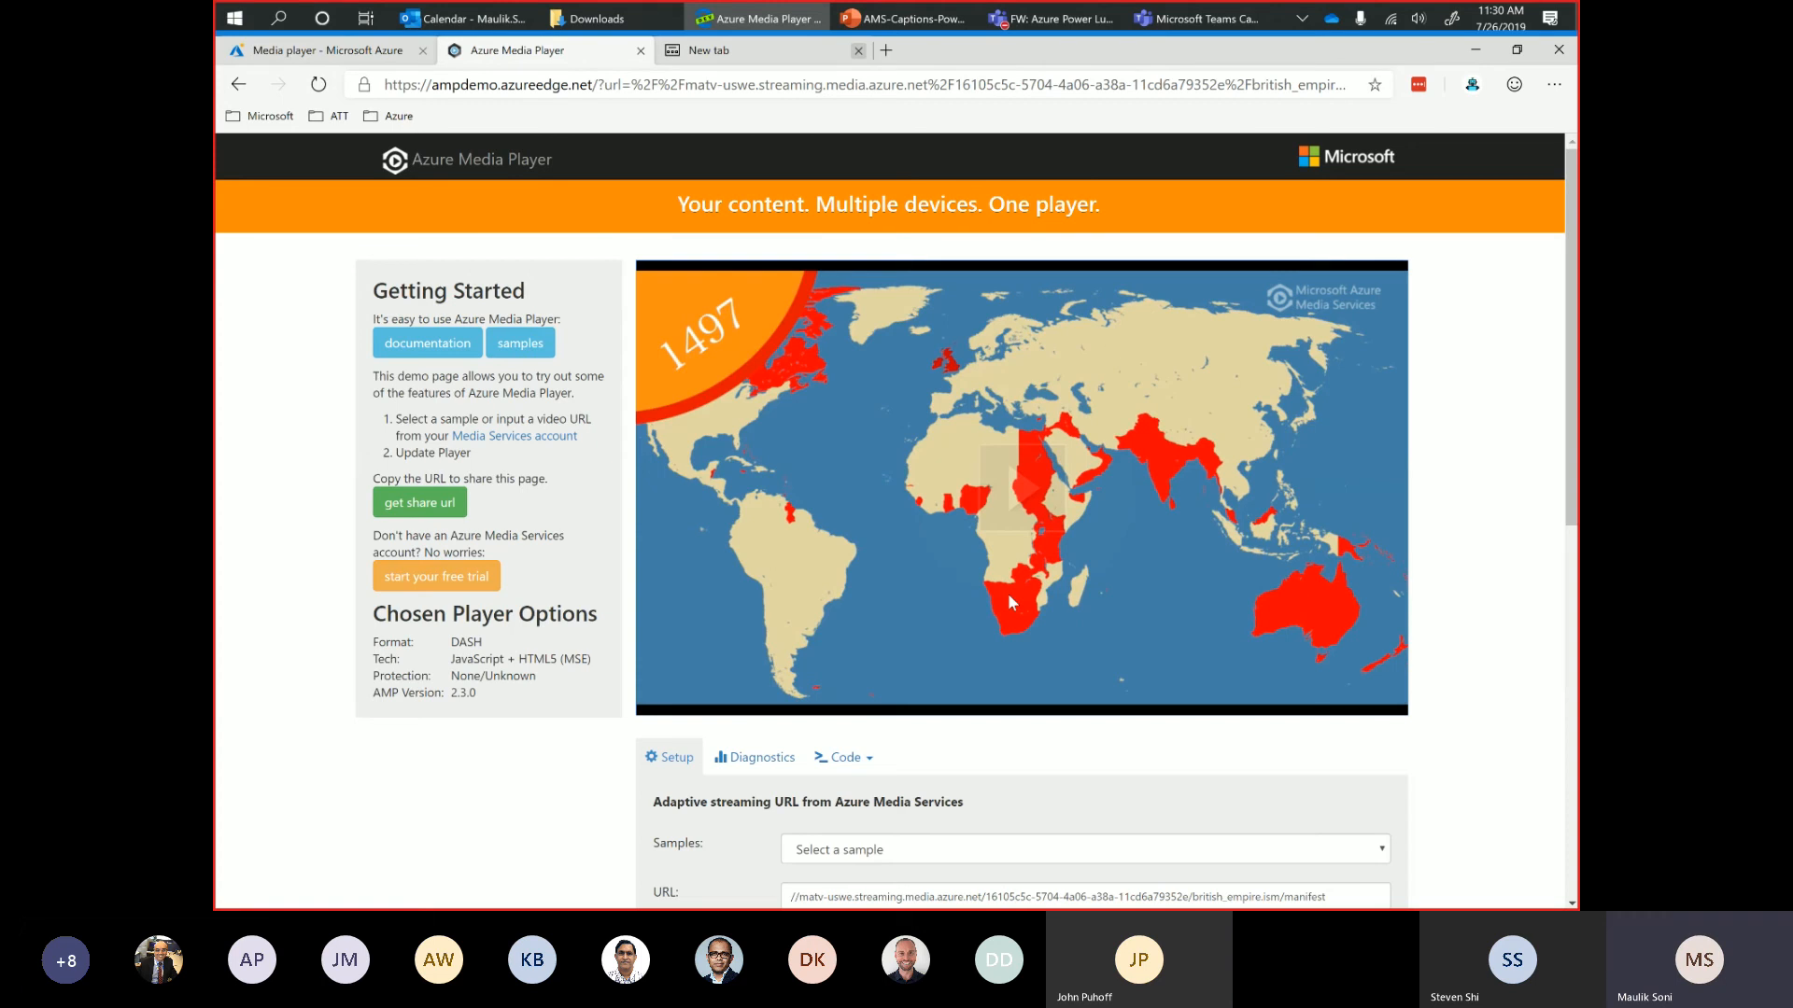
Pause the reloaded video, turn on its English captions and play a short stretch before pausing again.
{"action": "left_click", "coordinate": [652, 703]}
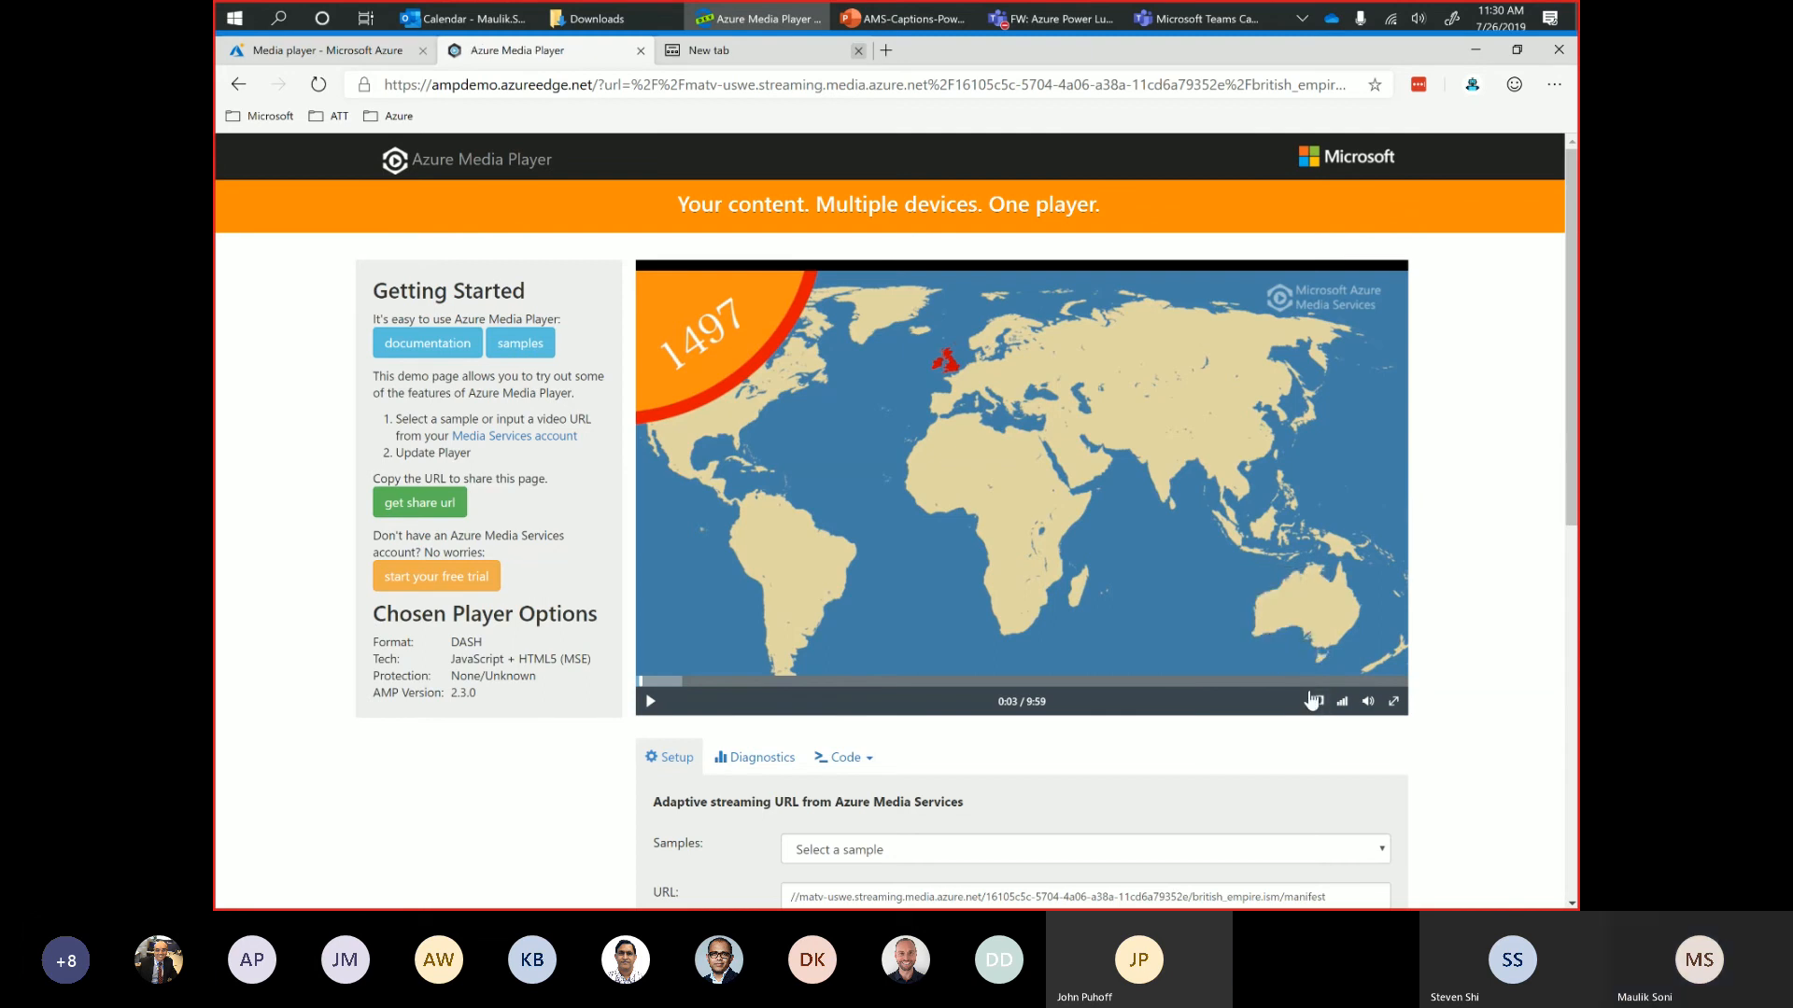
{"action": "mouse_move", "coordinate": [1312, 701]}
{"action": "left_click", "coordinate": [1289, 655]}
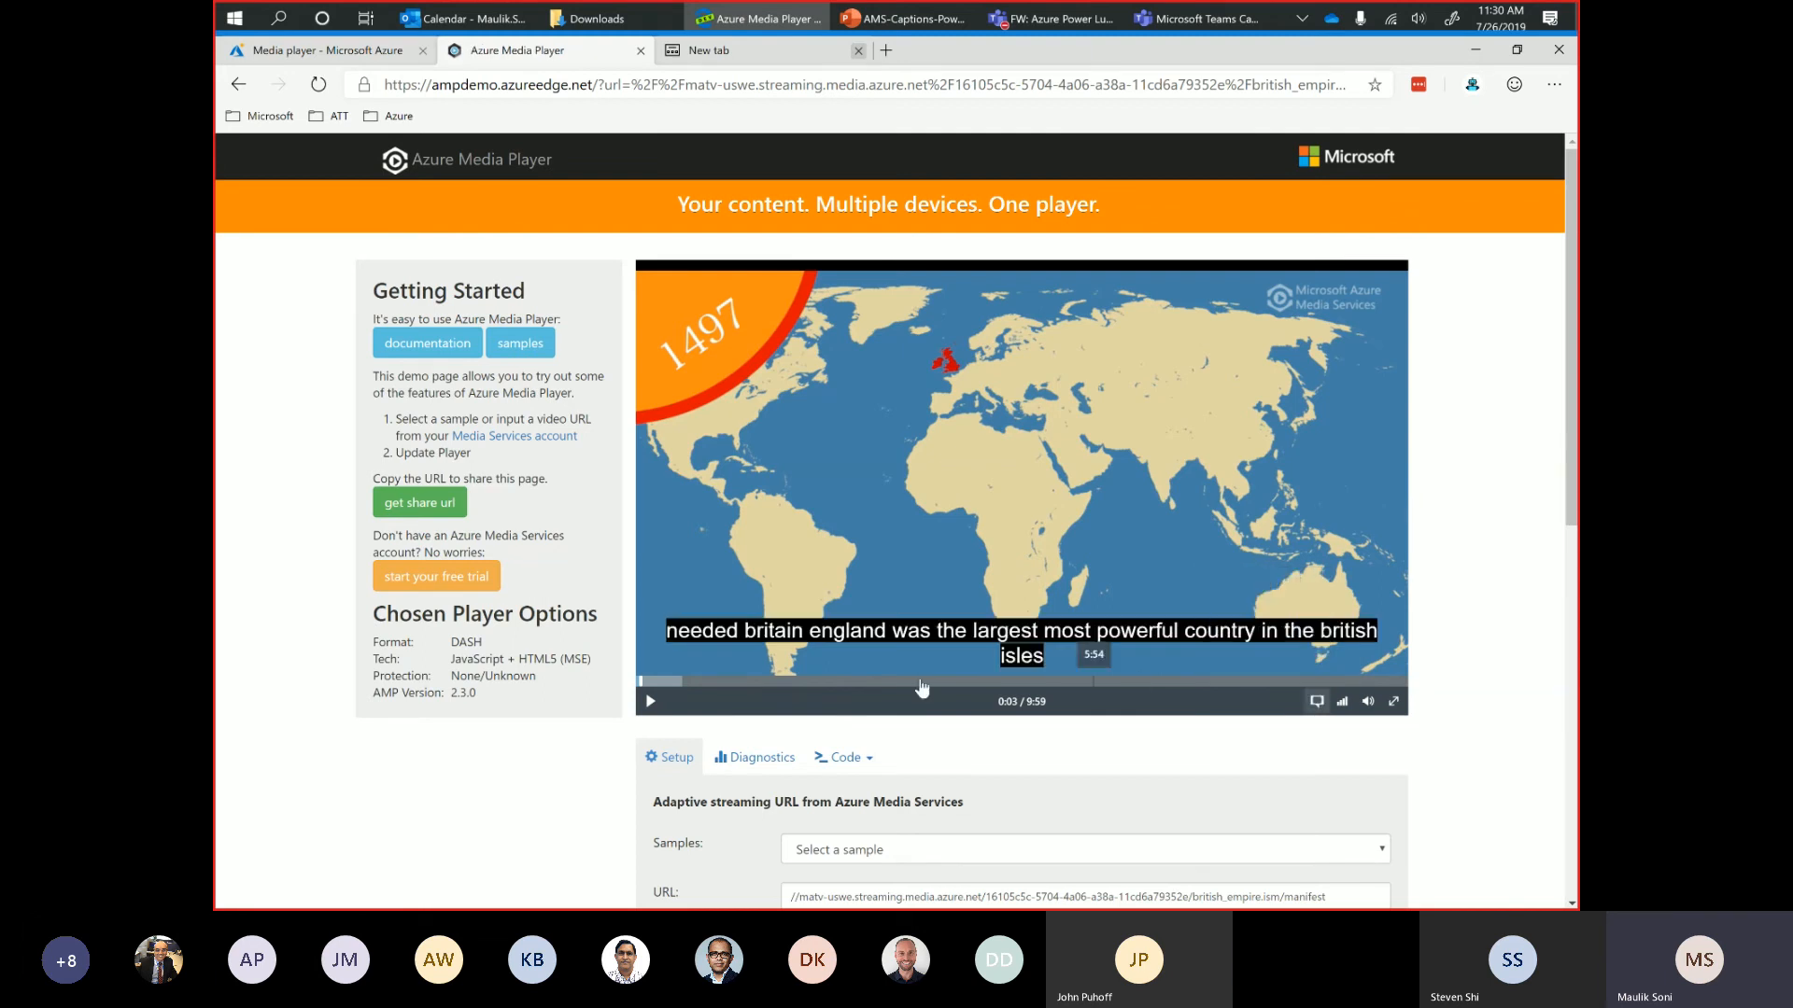
{"action": "left_click", "coordinate": [651, 701]}
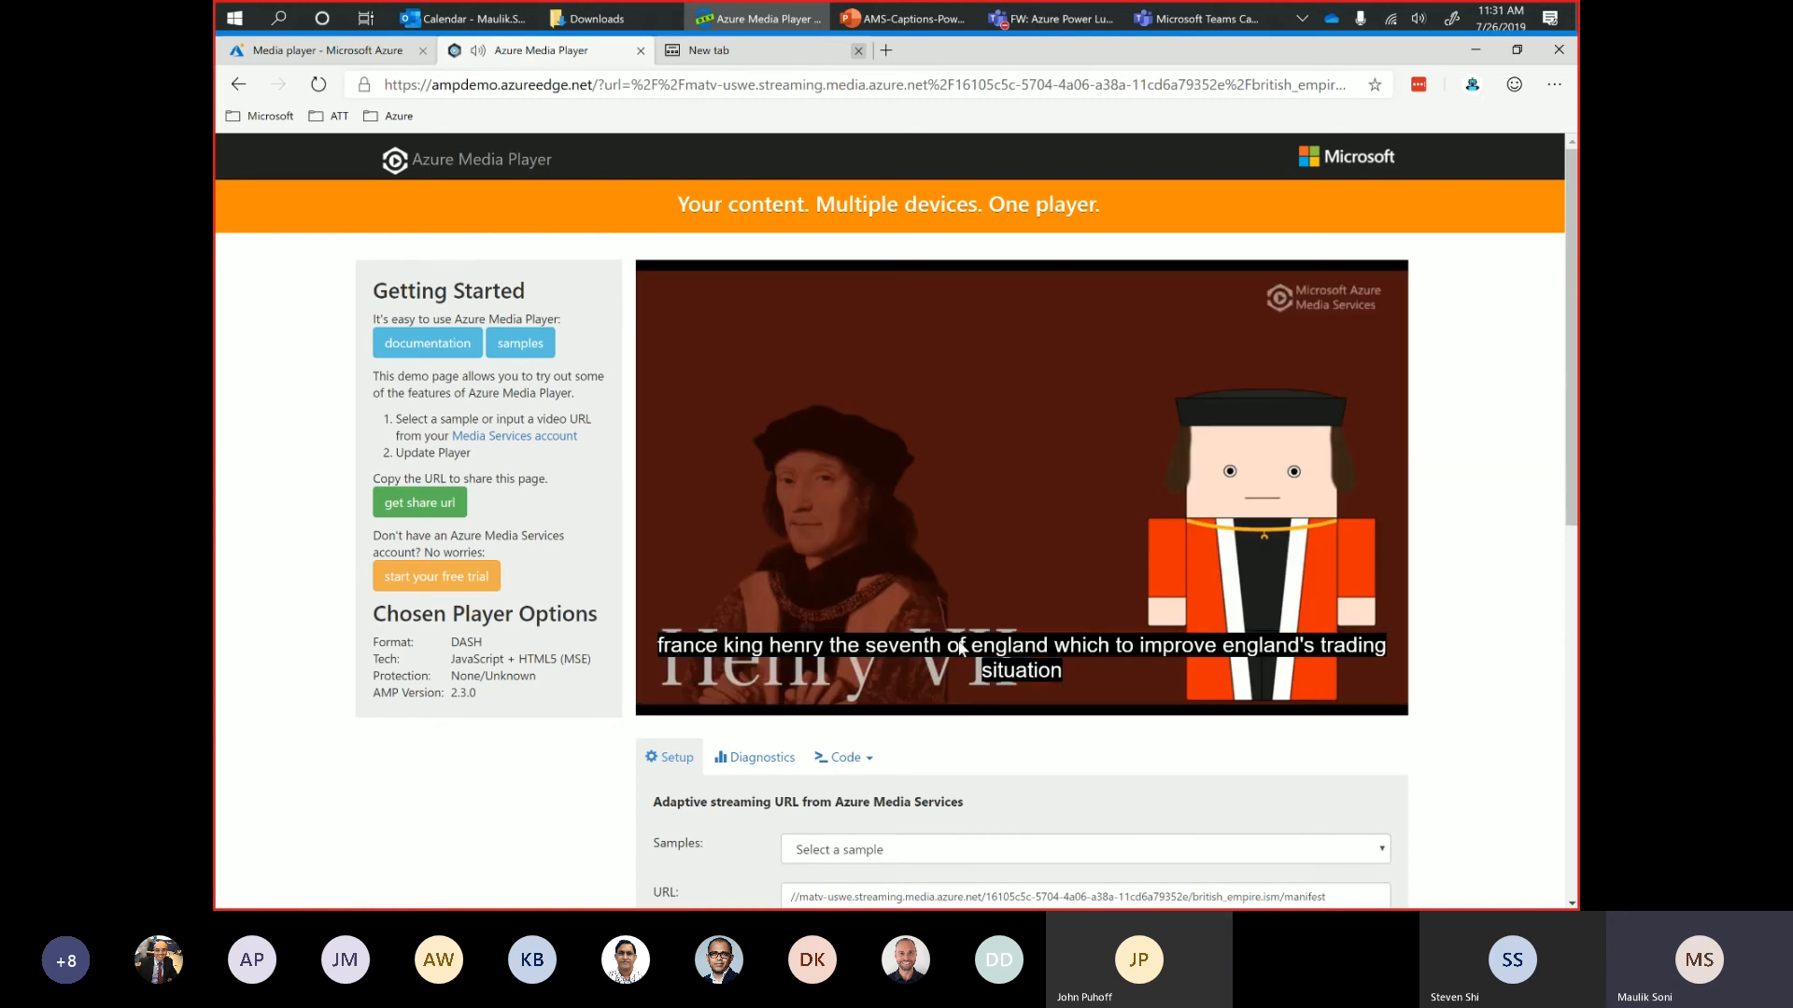
{"action": "mouse_move", "coordinate": [760, 679]}
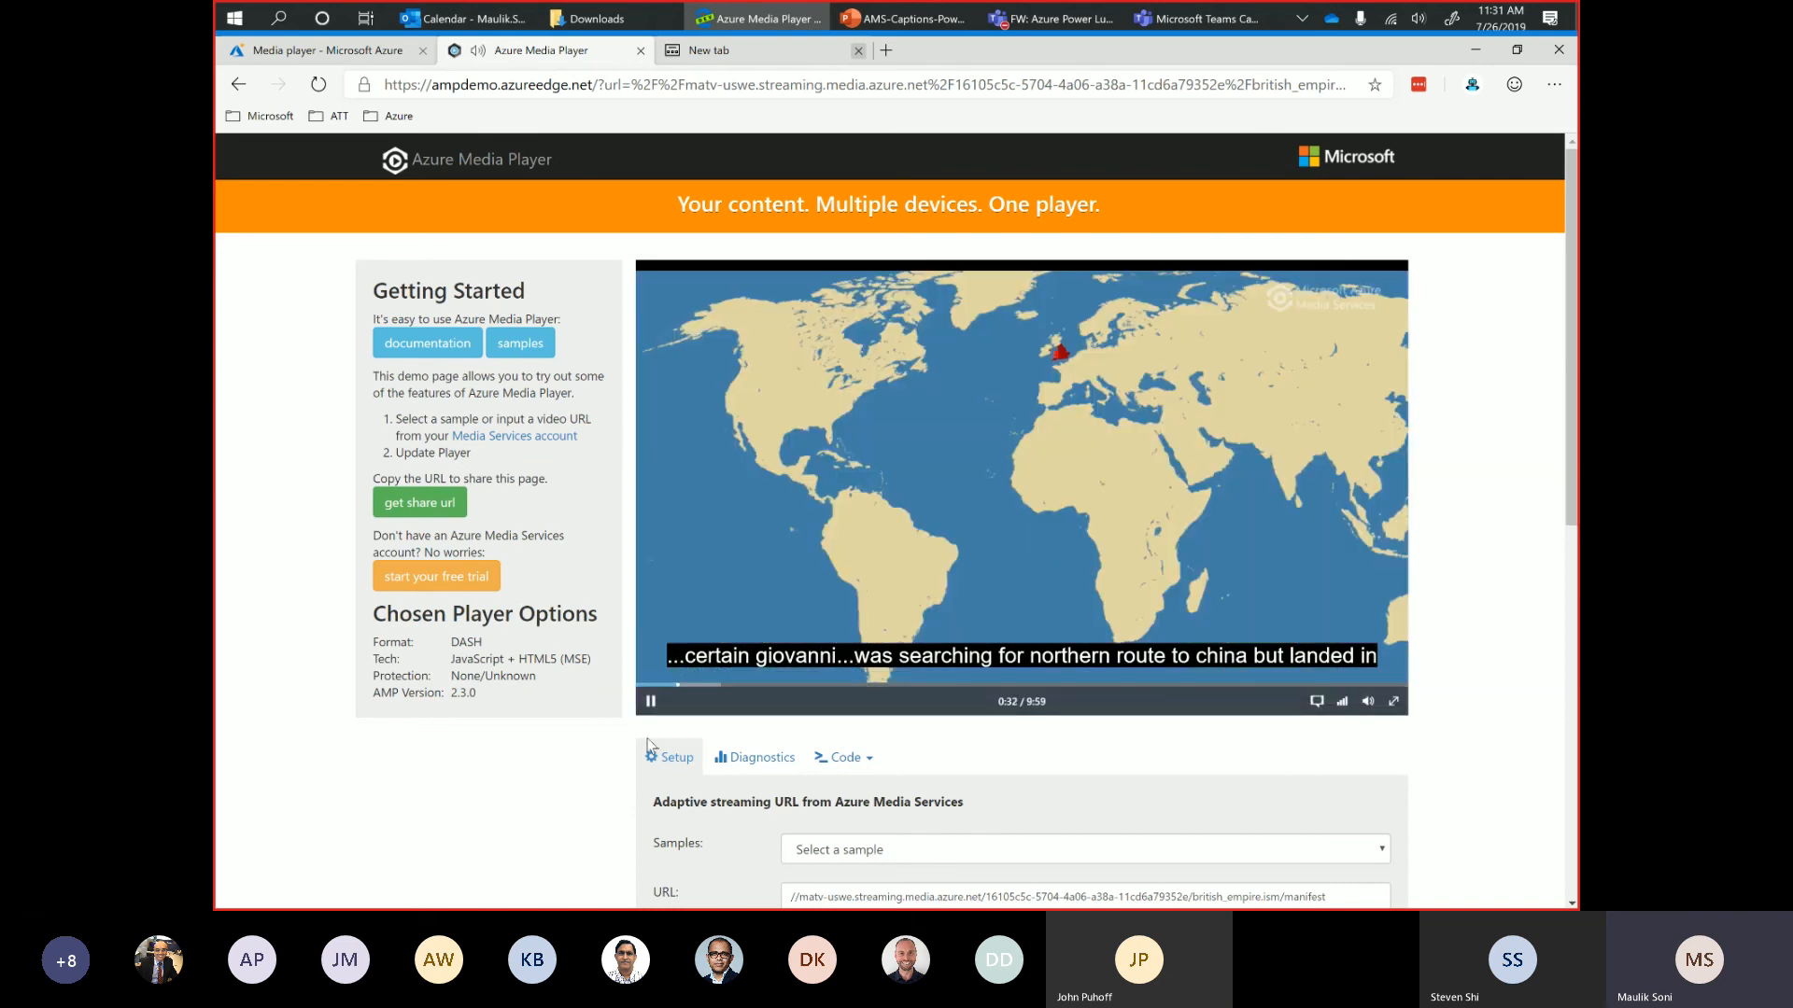
{"action": "left_click", "coordinate": [651, 701]}
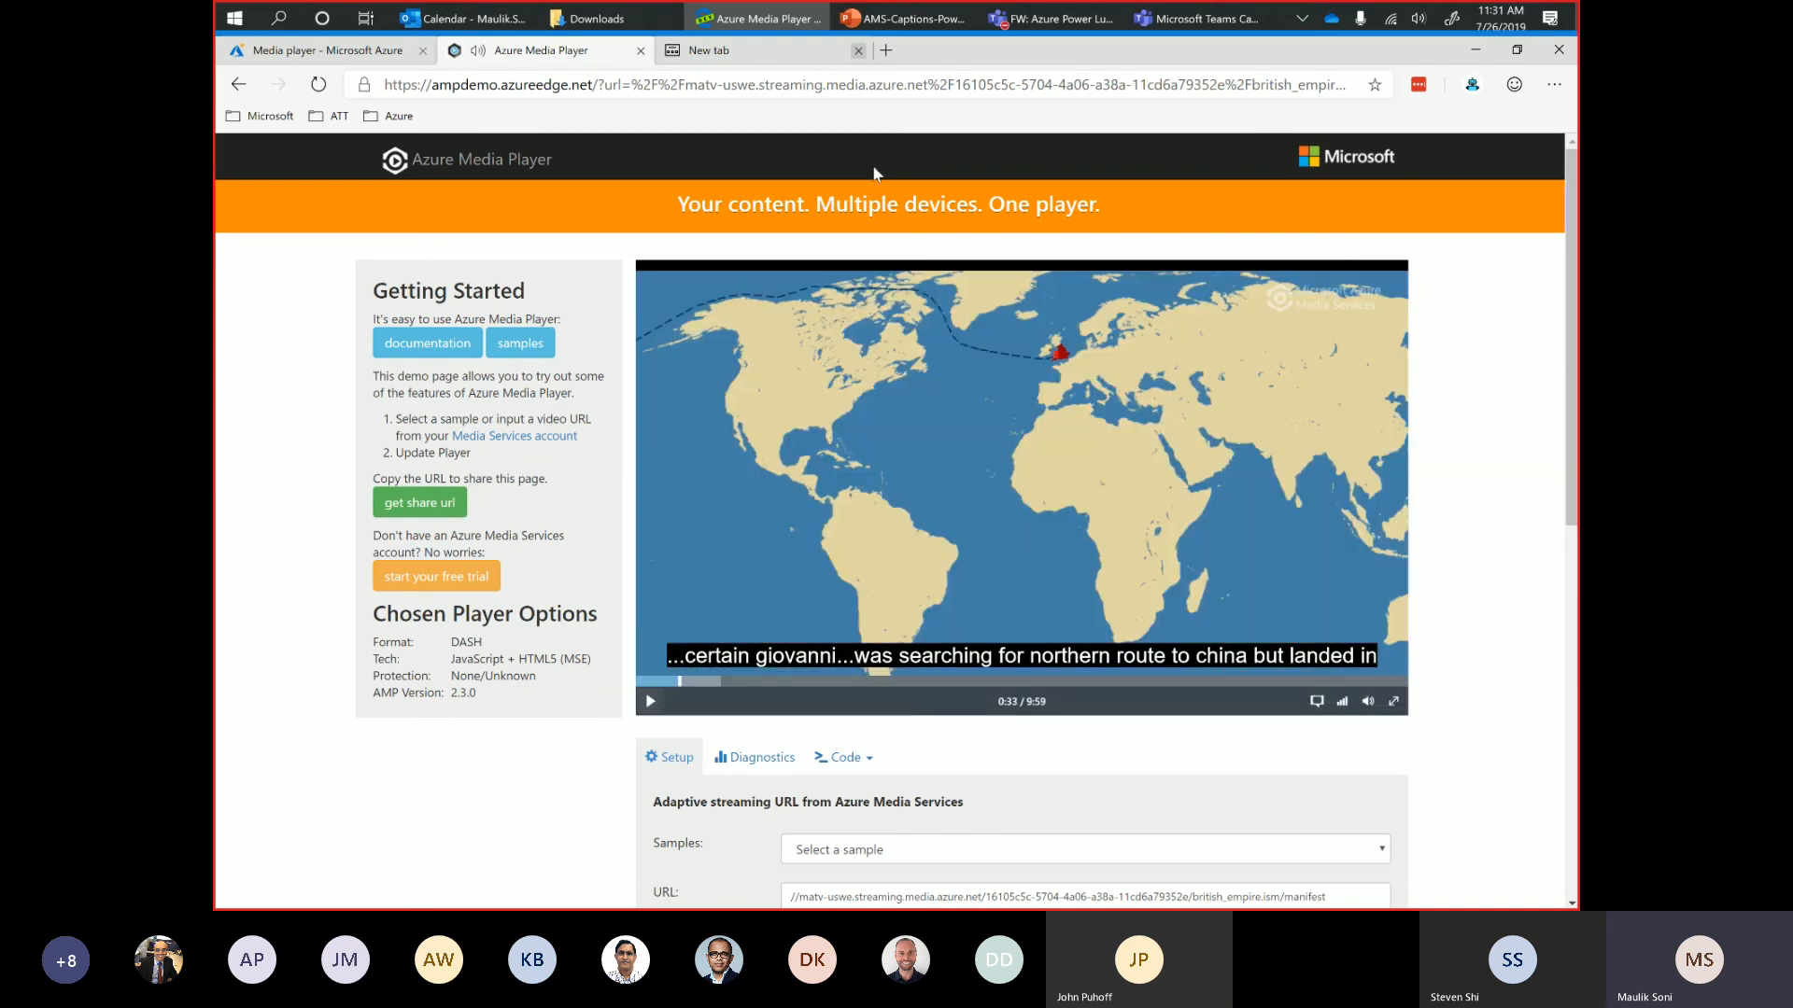
Switch to the Microsoft Teams meeting, dismiss the recording notice and start stopping the meeting recording.
{"action": "left_click", "coordinate": [1038, 19]}
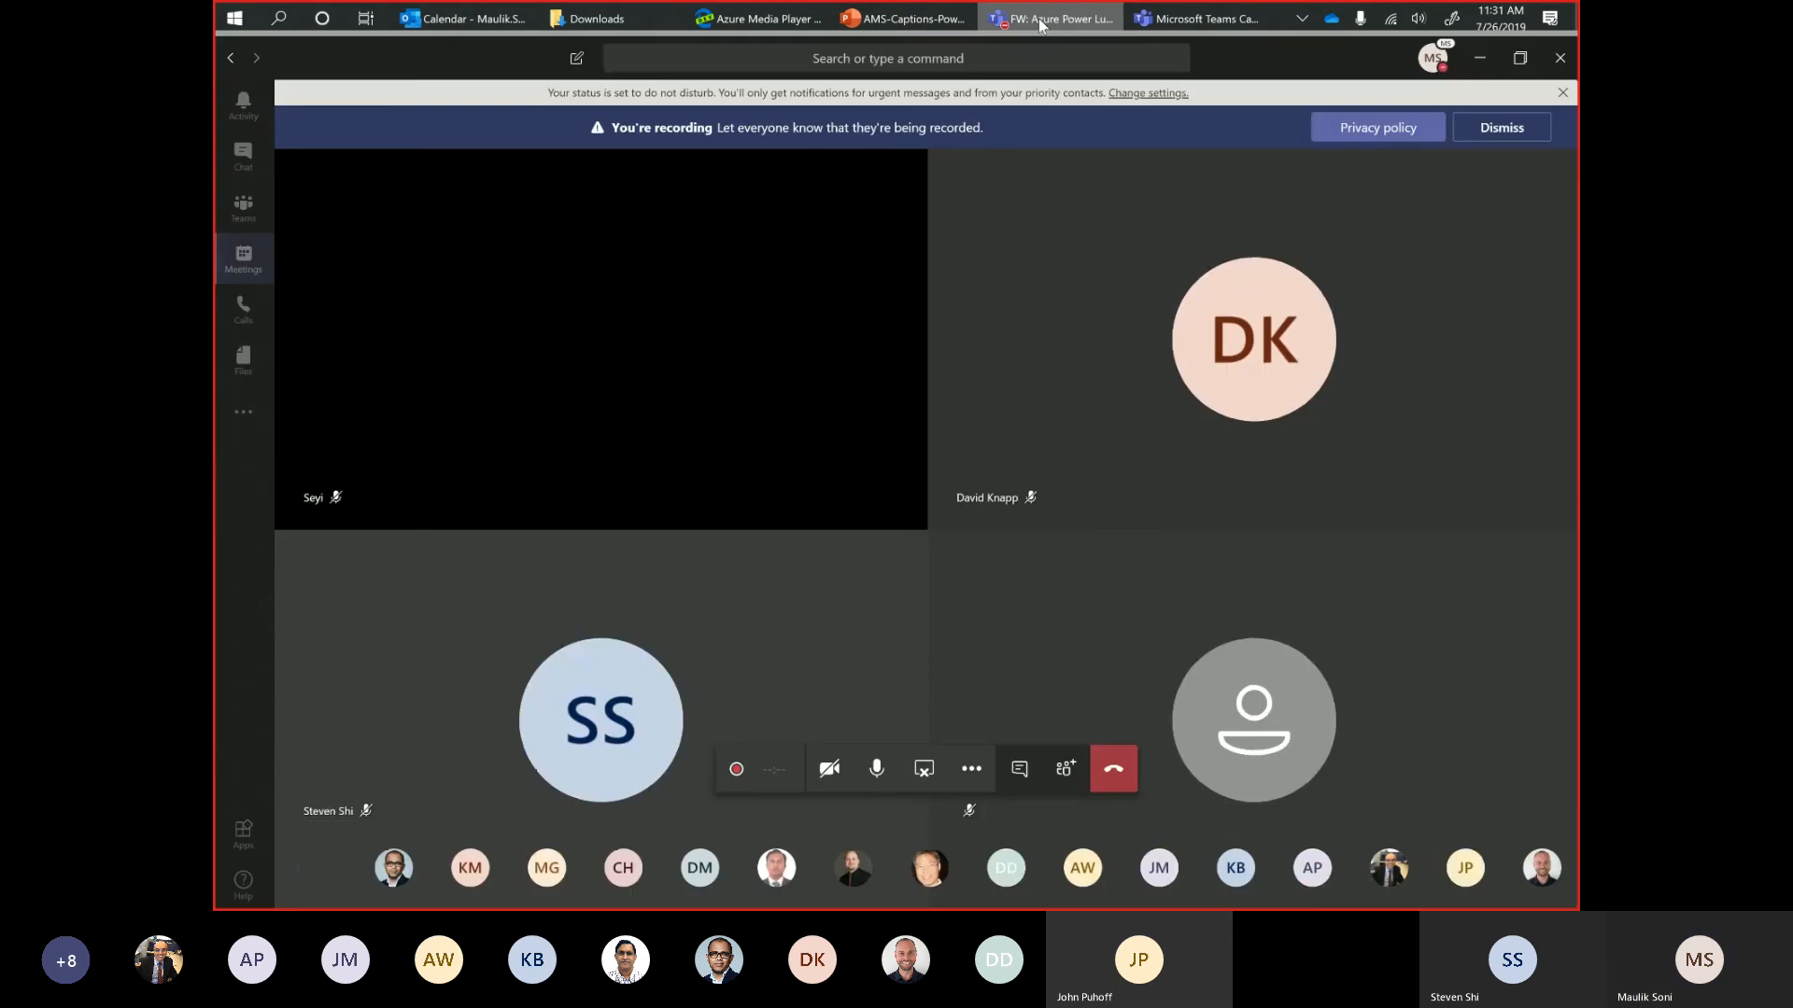
{"action": "left_click", "coordinate": [1518, 127]}
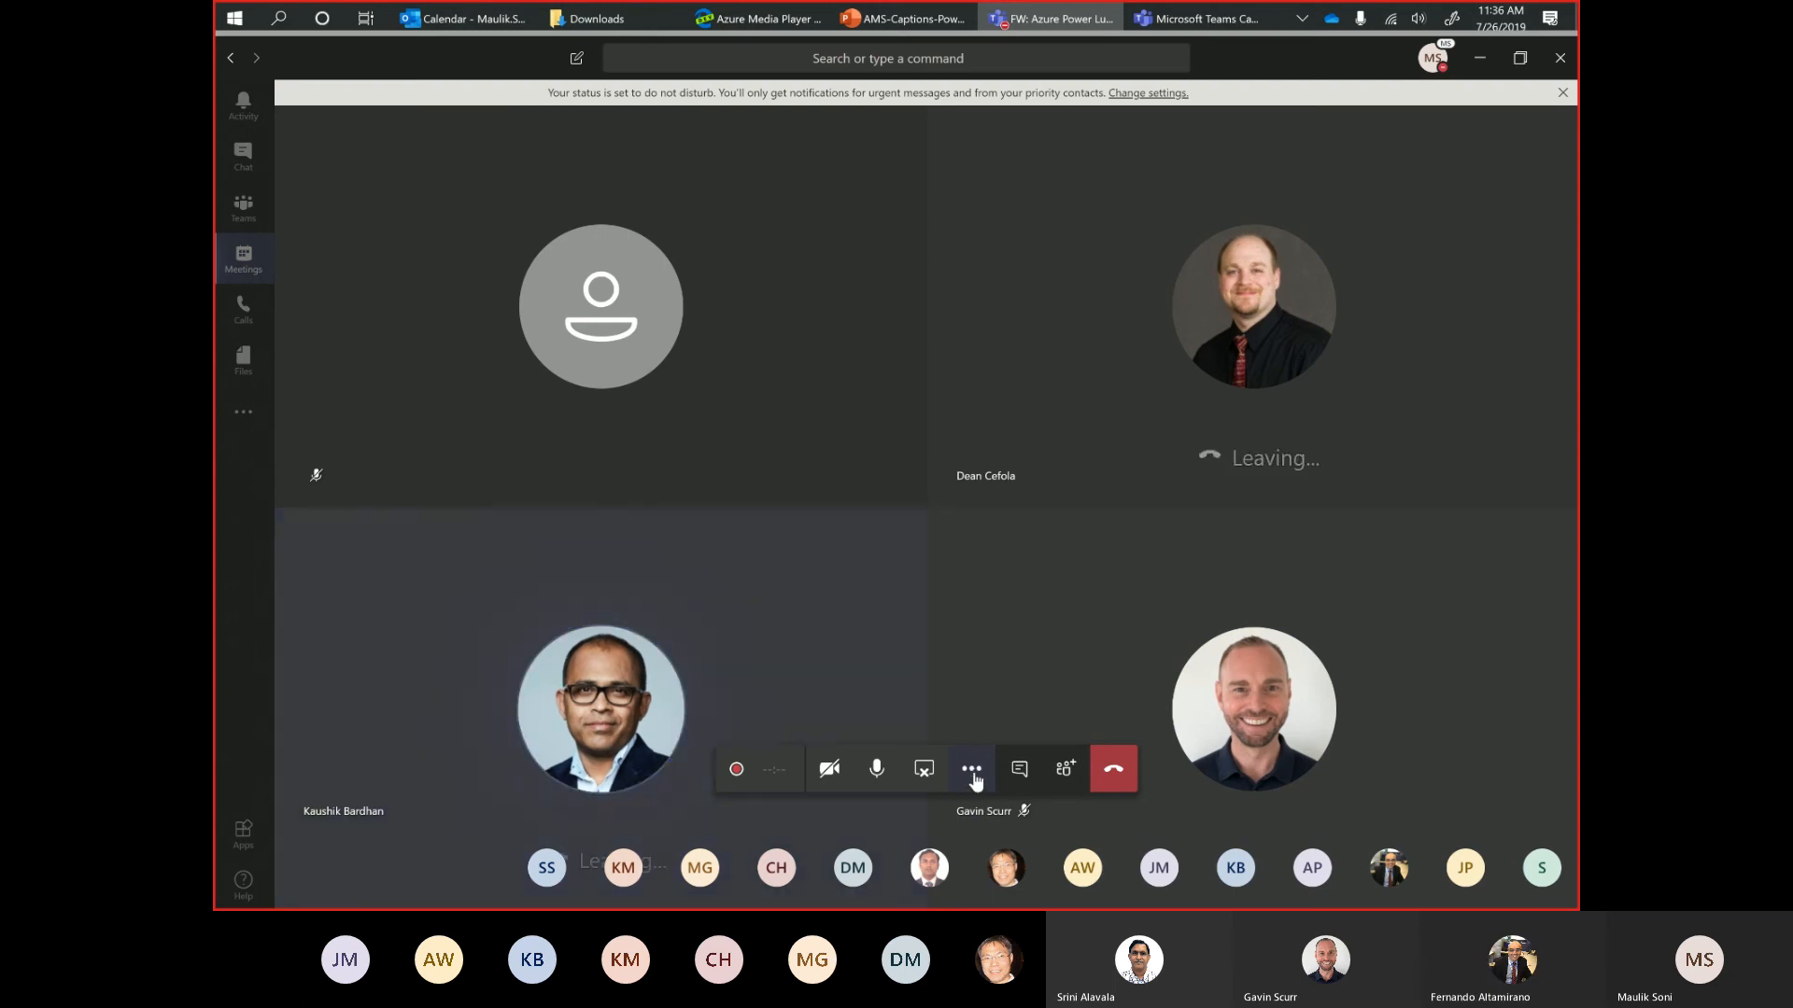
{"action": "left_click", "coordinate": [972, 772]}
{"action": "left_click", "coordinate": [965, 689]}
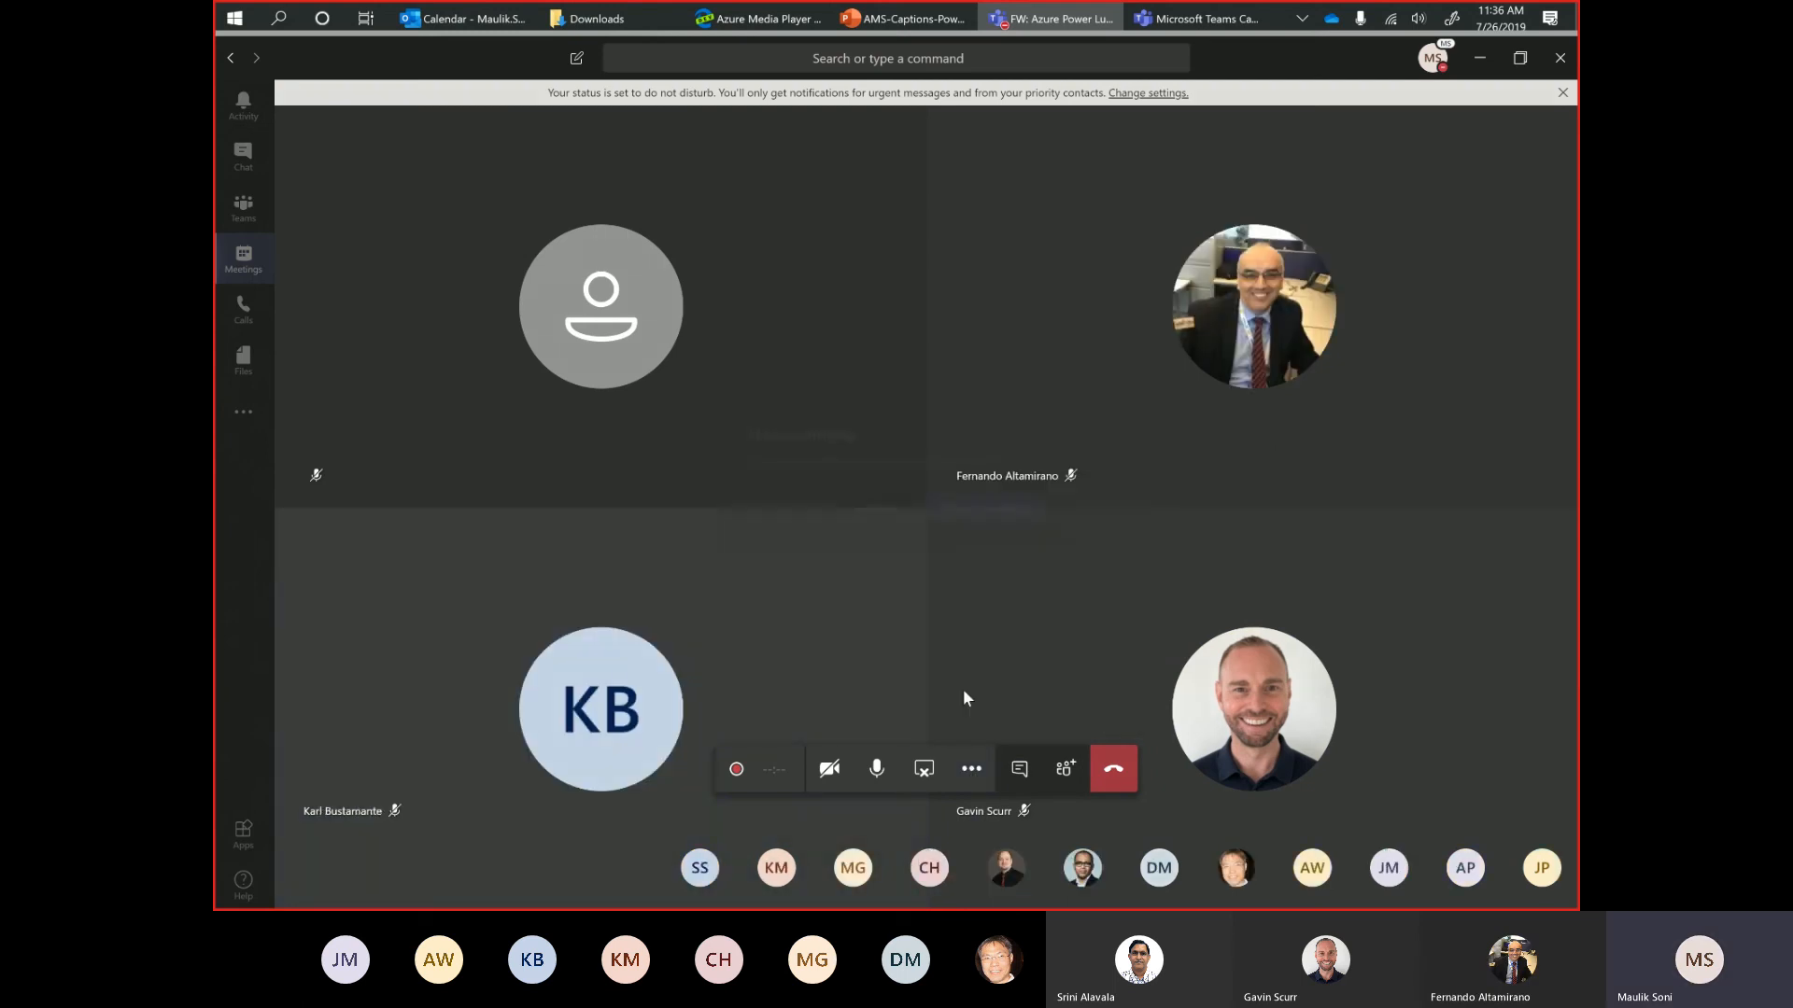